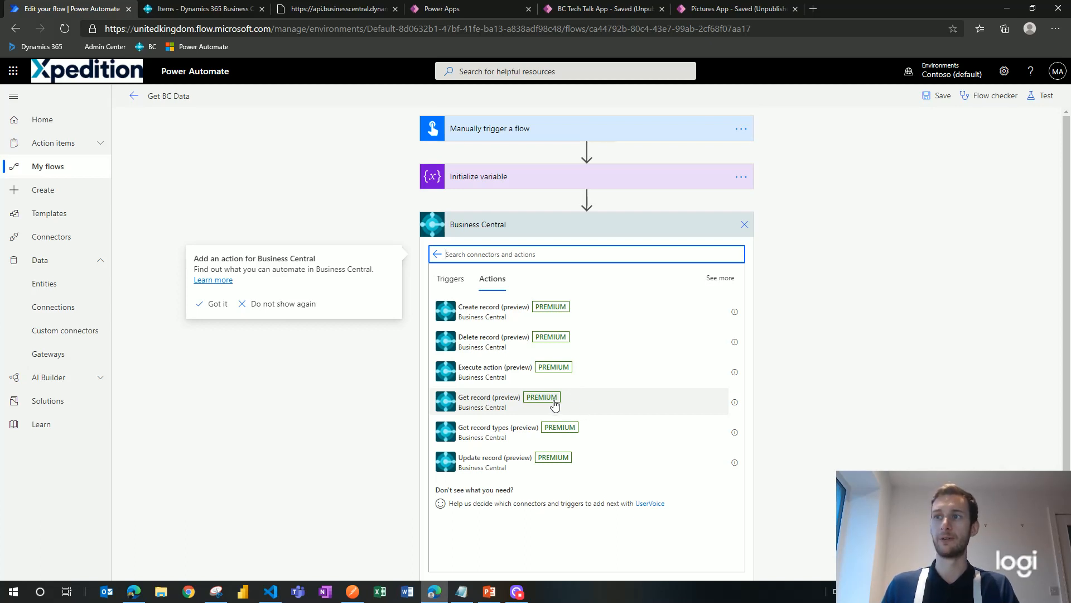
# Step: Set up a Business Central Get record step for CRONUS UK Ltd. and the customers table
pyautogui.click(555, 404)
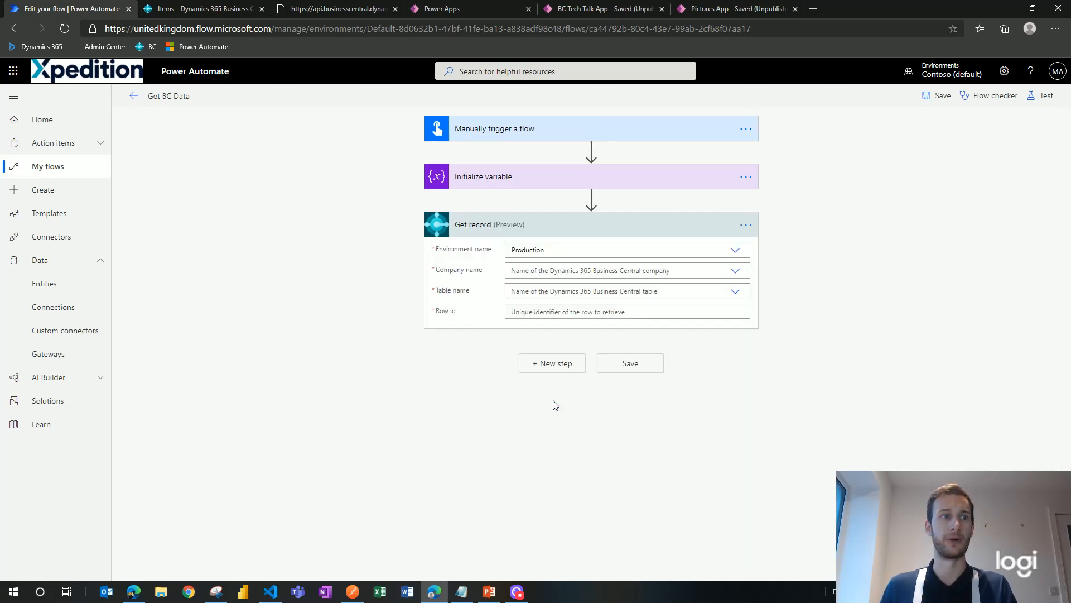
pyautogui.click(739, 276)
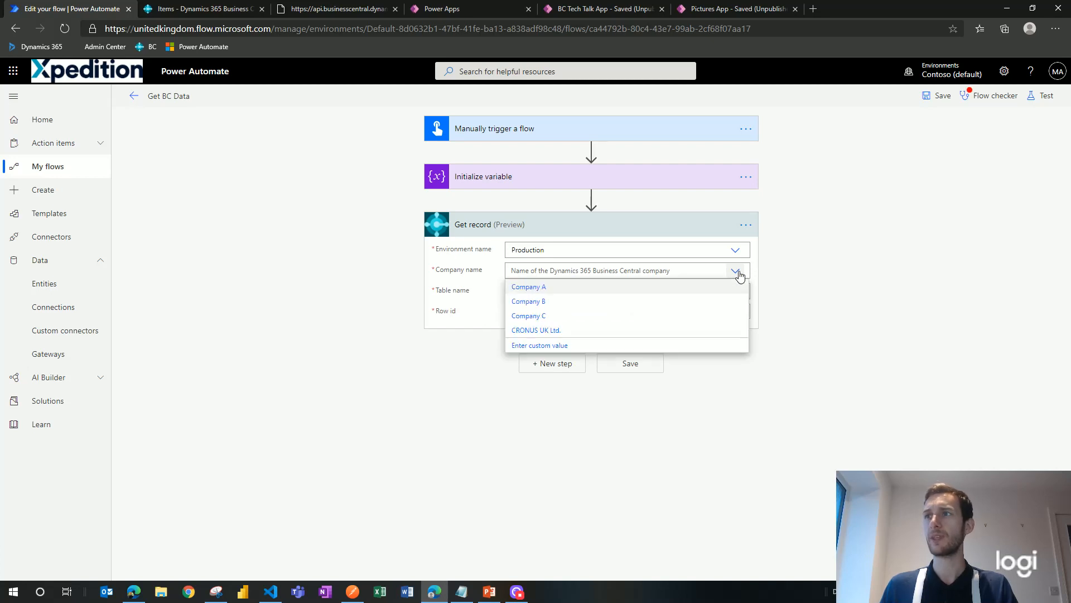
pyautogui.click(559, 333)
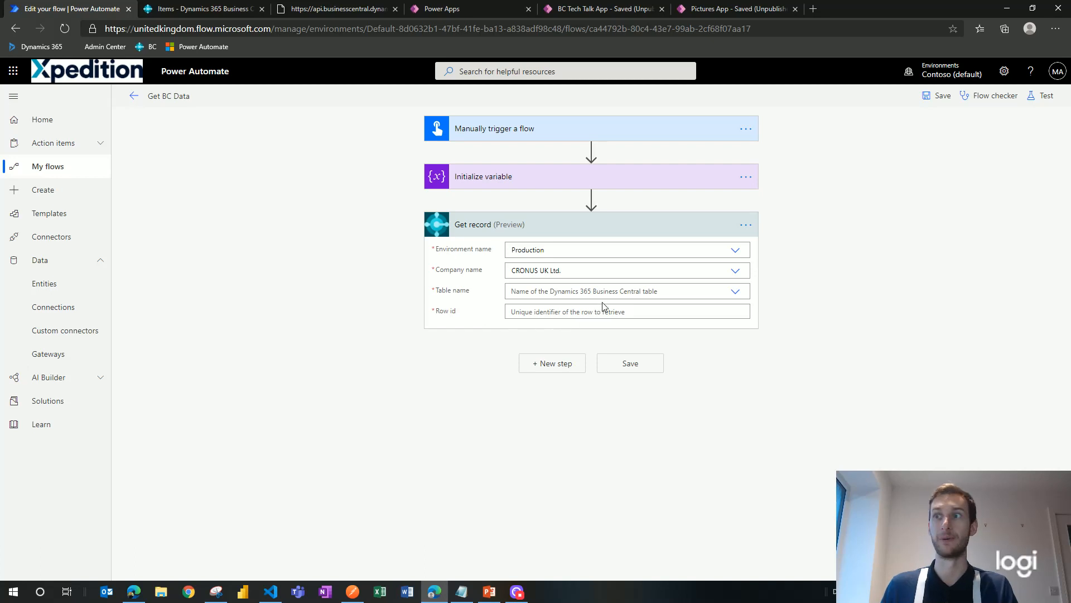
pyautogui.click(735, 291)
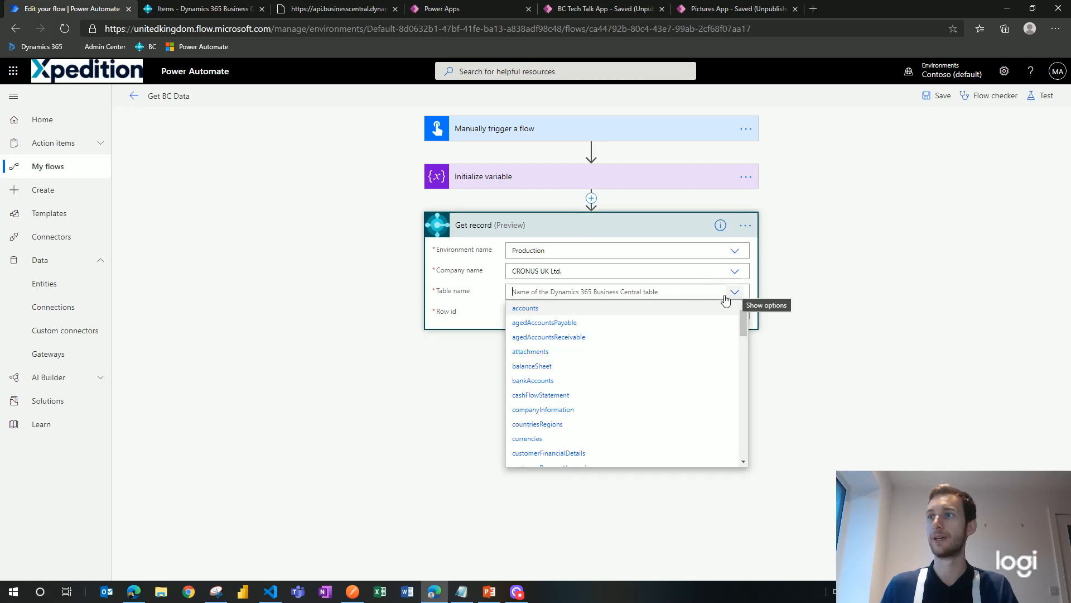
pyautogui.scroll(-2, 590, 366)
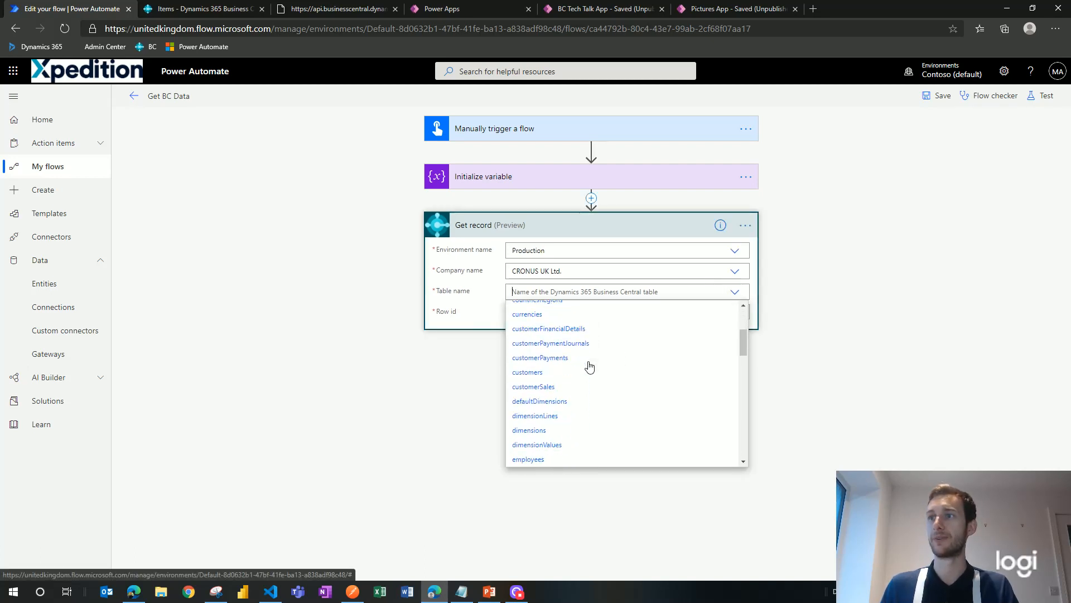
pyautogui.click(550, 372)
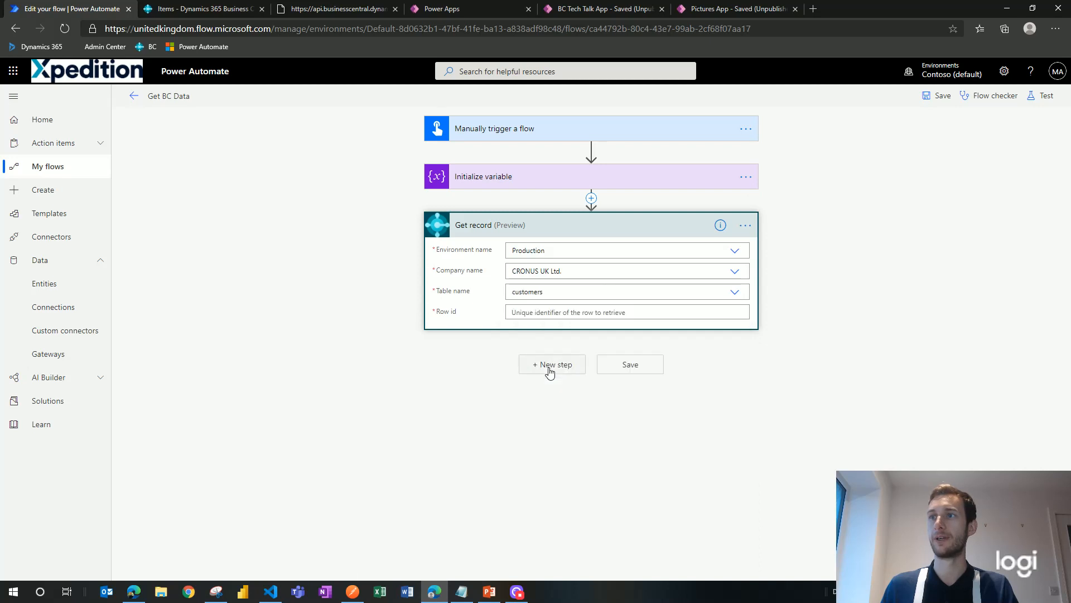
pyautogui.click(514, 311)
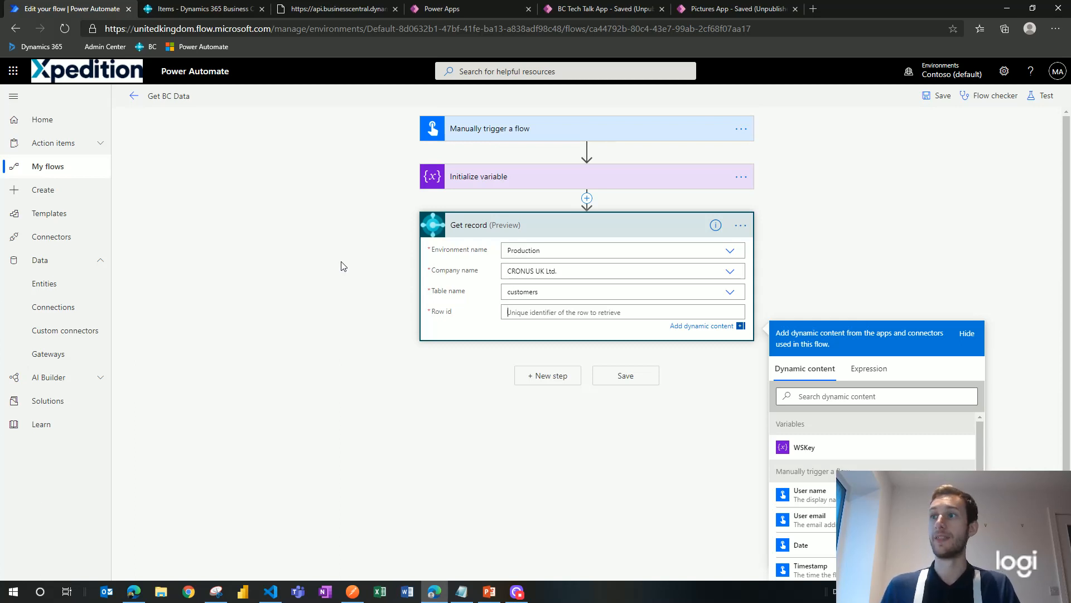
pyautogui.click(536, 316)
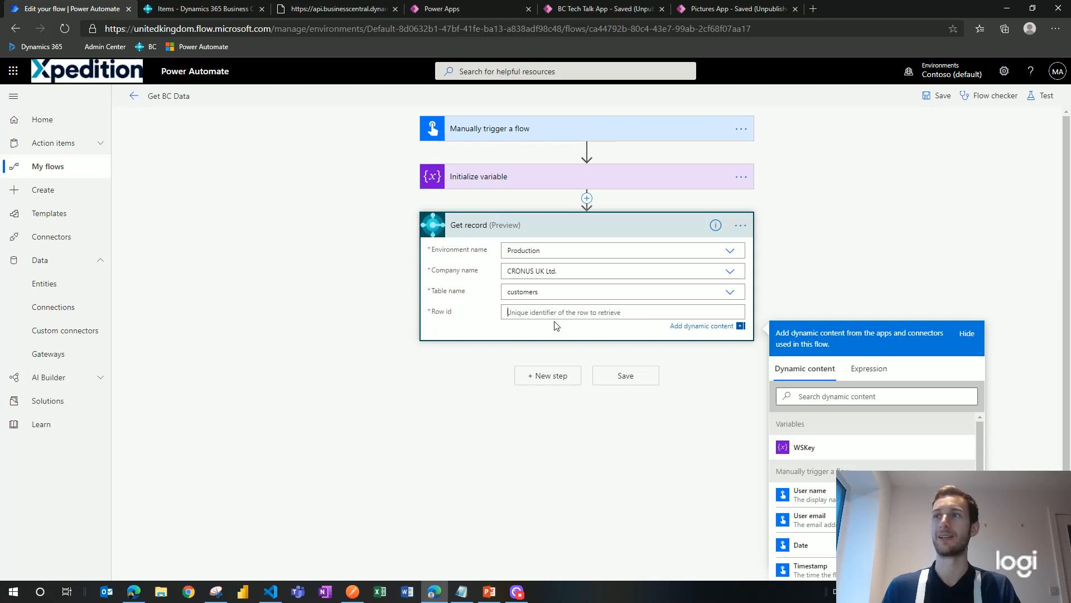
# Step: Delete the Get record step and switch to Business Central's Web Services list
pyautogui.click(742, 226)
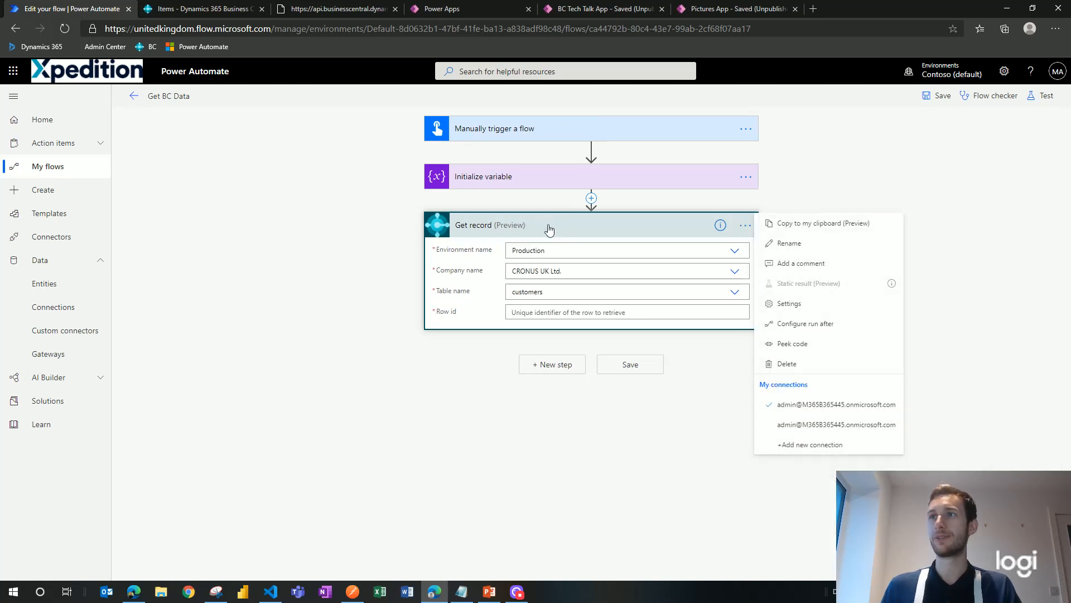
pyautogui.press('Escape')
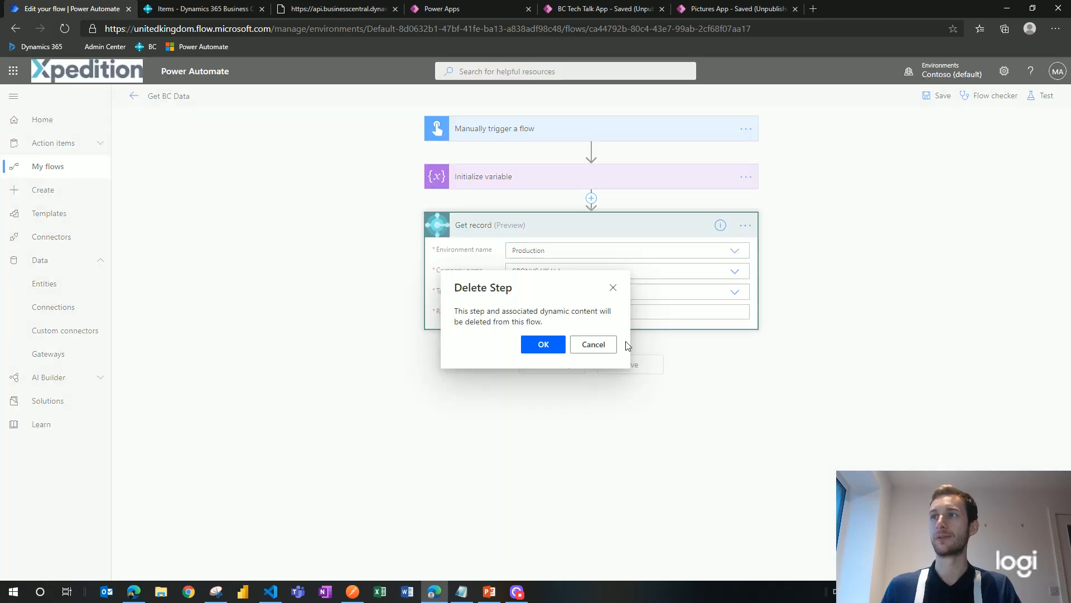
pyautogui.click(539, 343)
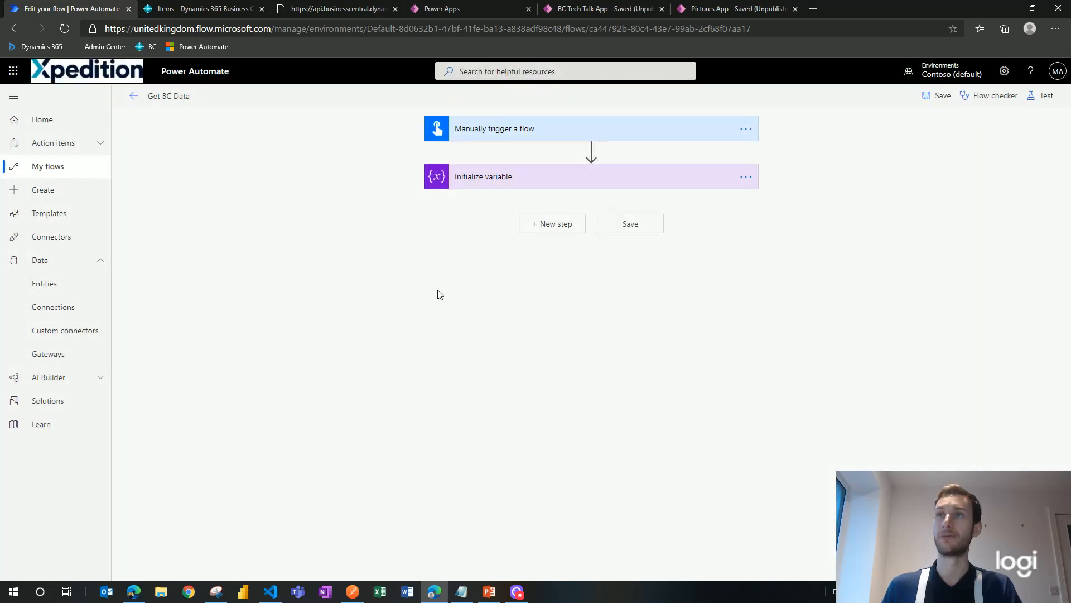
pyautogui.click(213, 15)
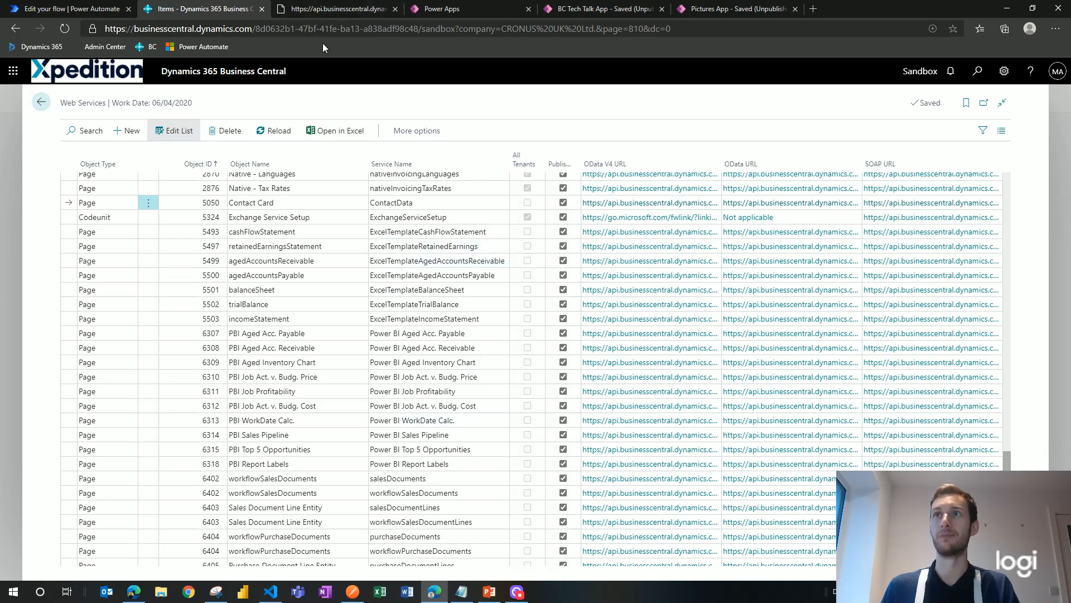
# Step: Copy the ContactData OData API address from the browser and return to the Get BC Data flow
pyautogui.click(326, 9)
pyautogui.click(450, 217)
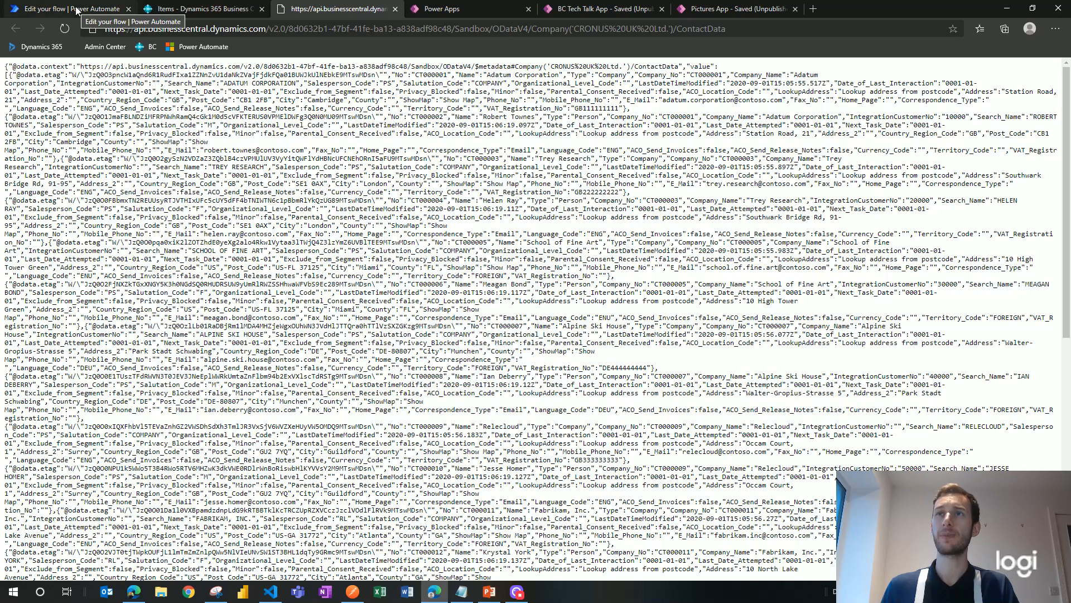
pyautogui.click(316, 30)
pyautogui.hotkey('ctrl', 'c')
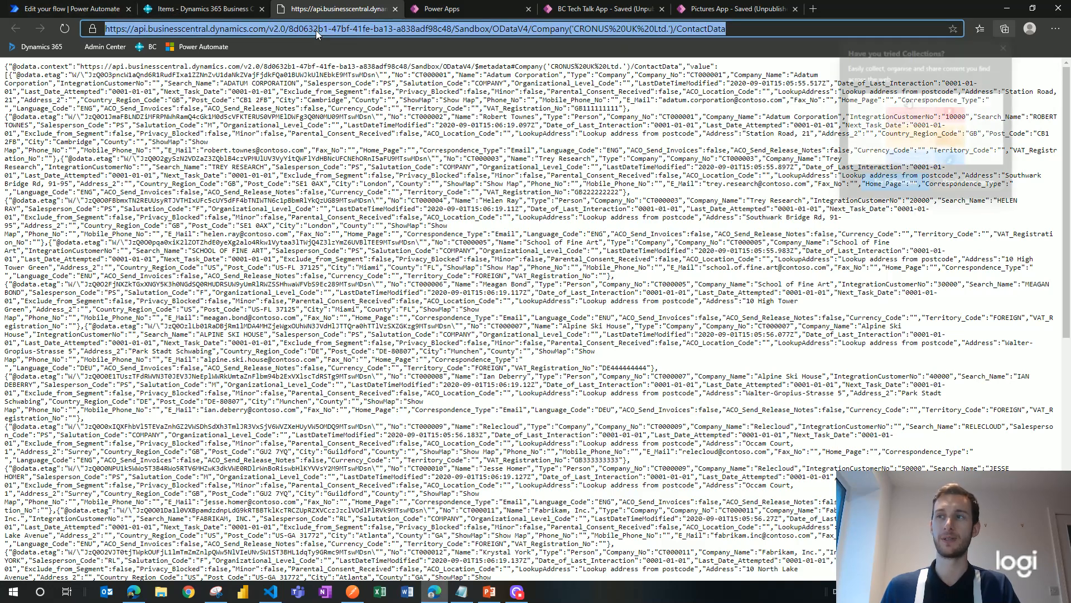
pyautogui.click(1008, 45)
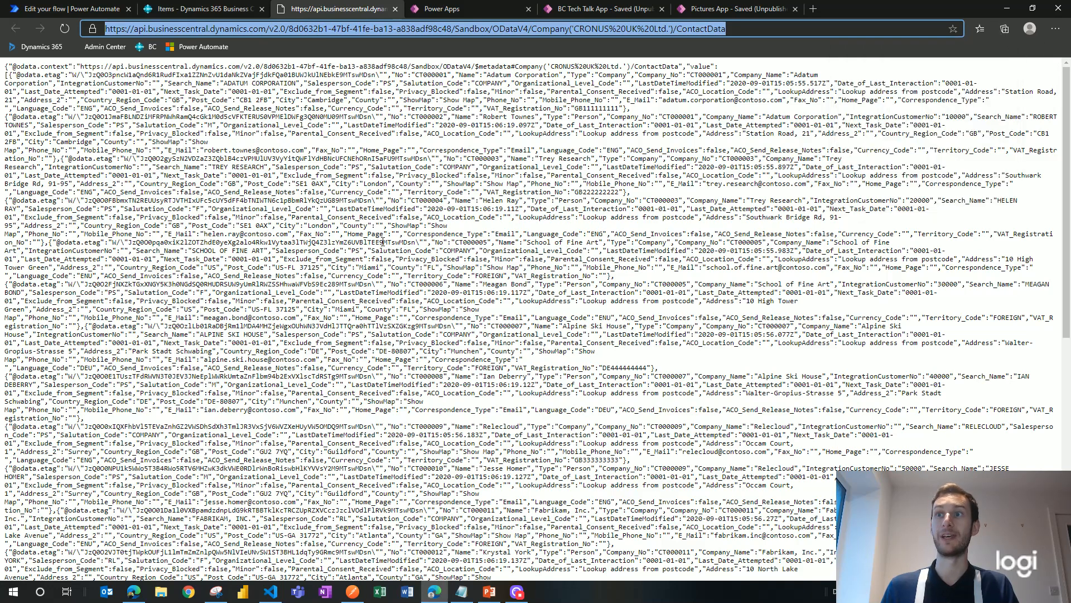
pyautogui.click(46, 13)
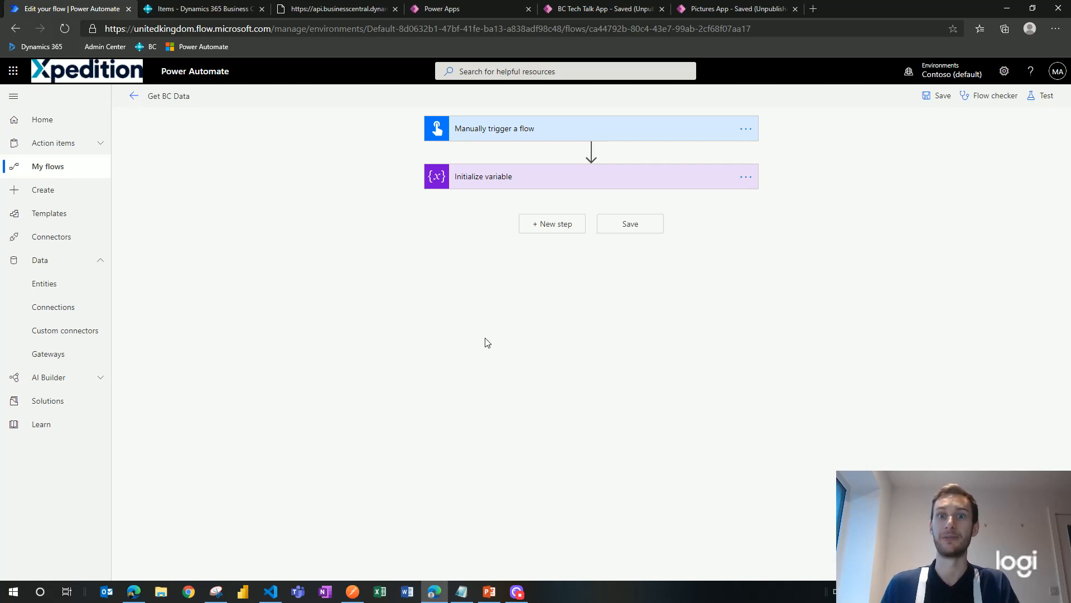
# Step: Add an HTTP step with method GET and the pasted ContactData address as URI
pyautogui.click(564, 228)
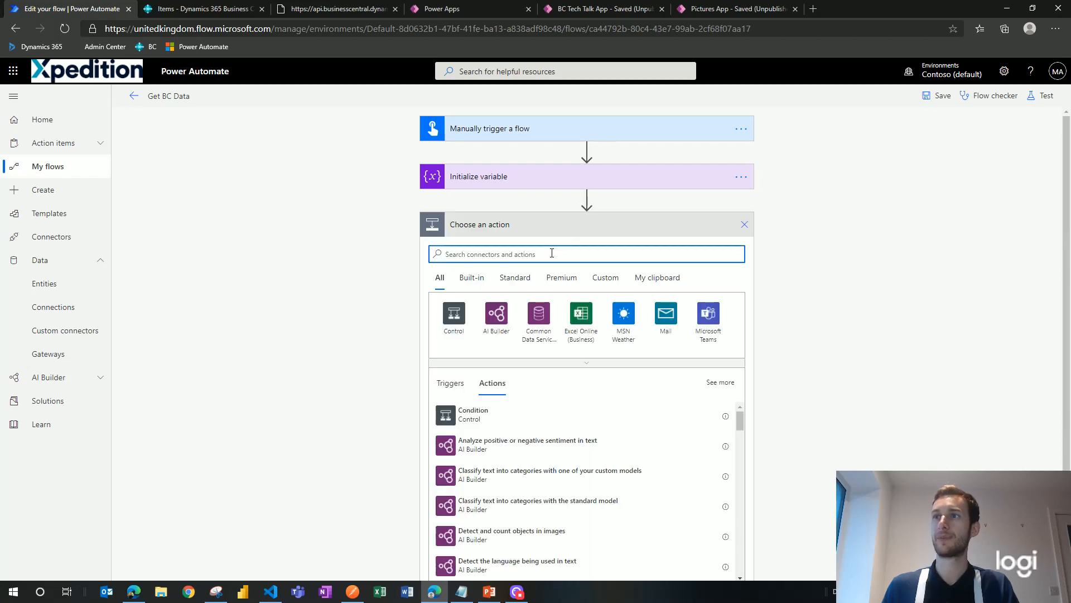
pyautogui.write('http')
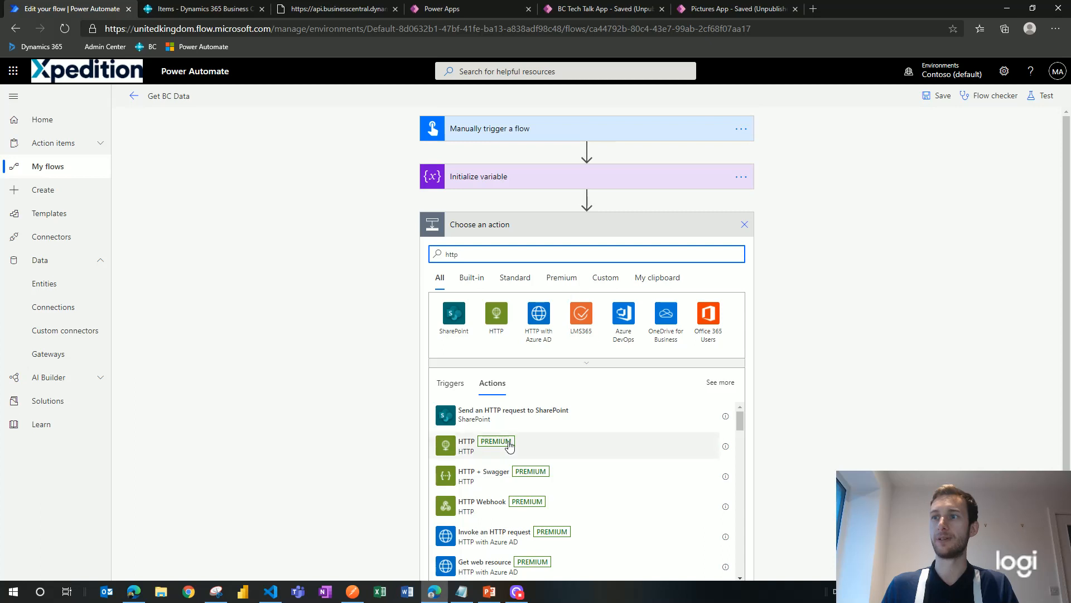
pyautogui.click(509, 445)
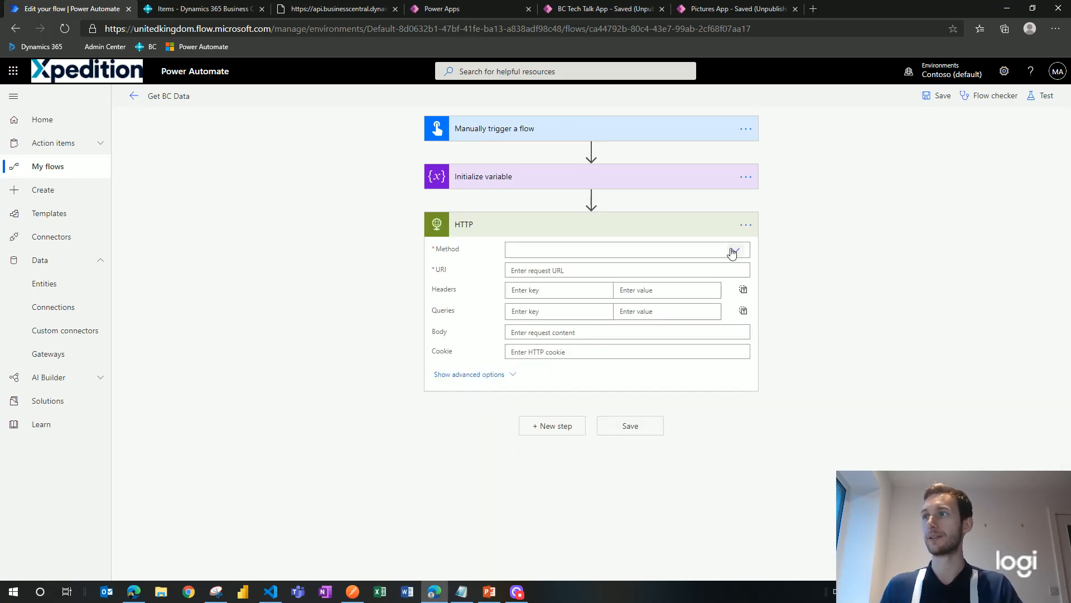
pyautogui.click(734, 251)
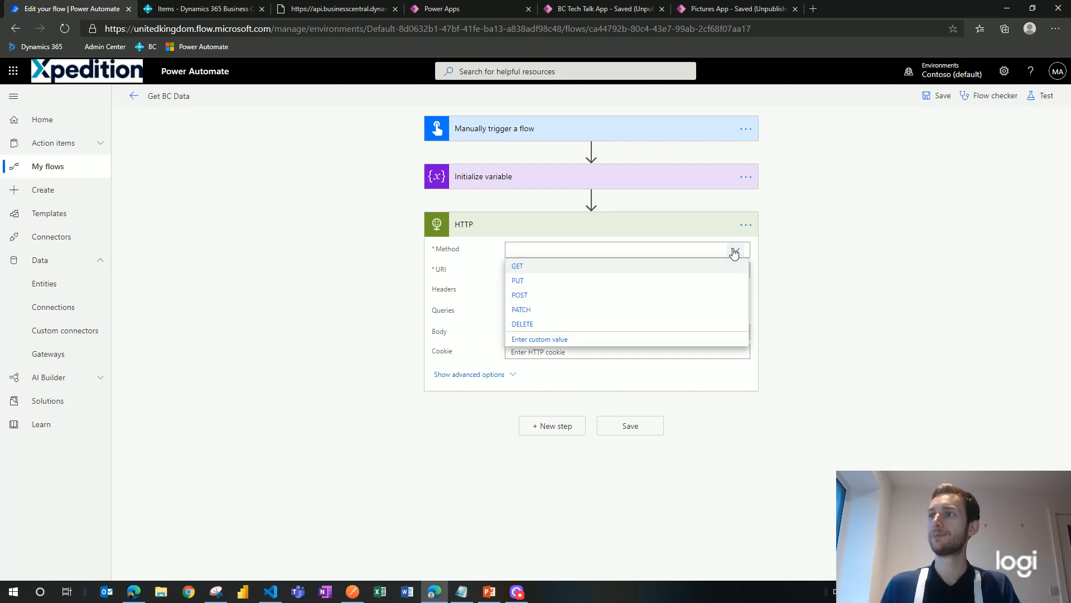
pyautogui.click(536, 266)
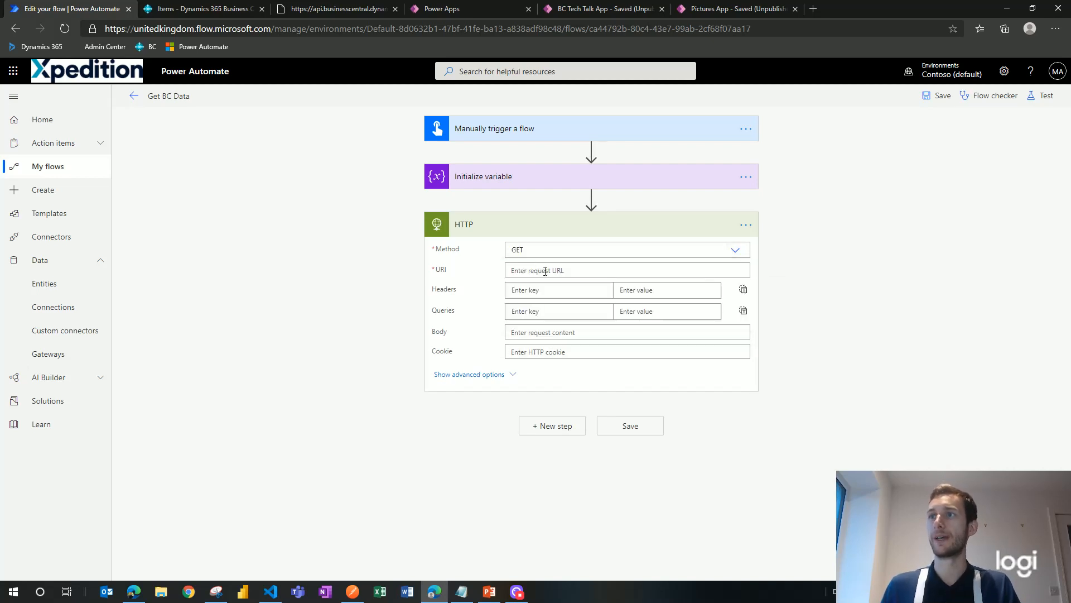
pyautogui.click(545, 271)
pyautogui.hotkey('ctrl', 'v')
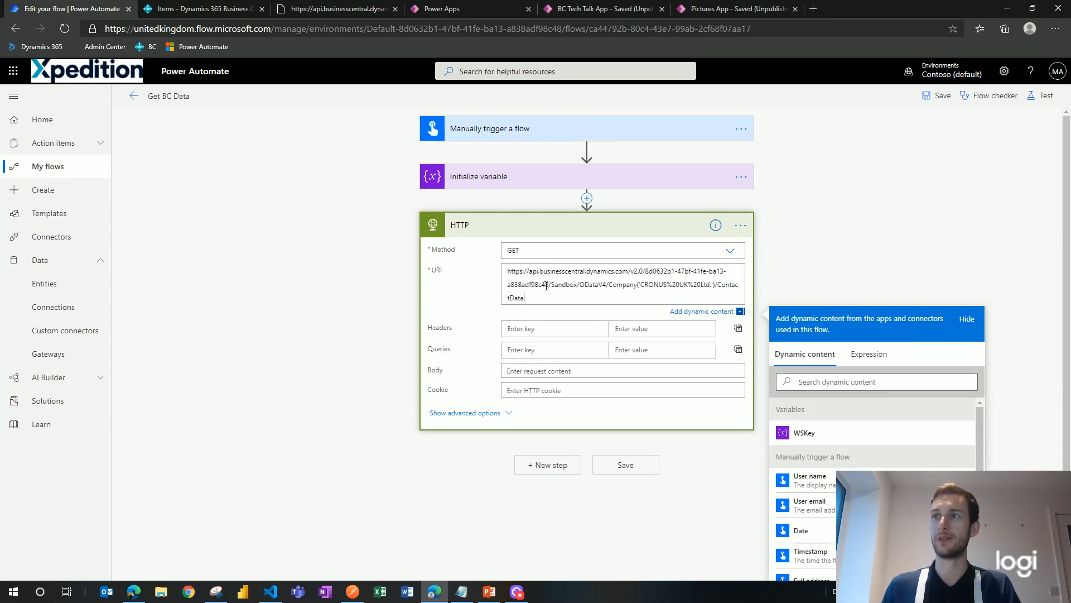
# Step: Use Basic authentication with username admin and the WSKey variable as password
pyautogui.click(498, 413)
pyautogui.click(538, 398)
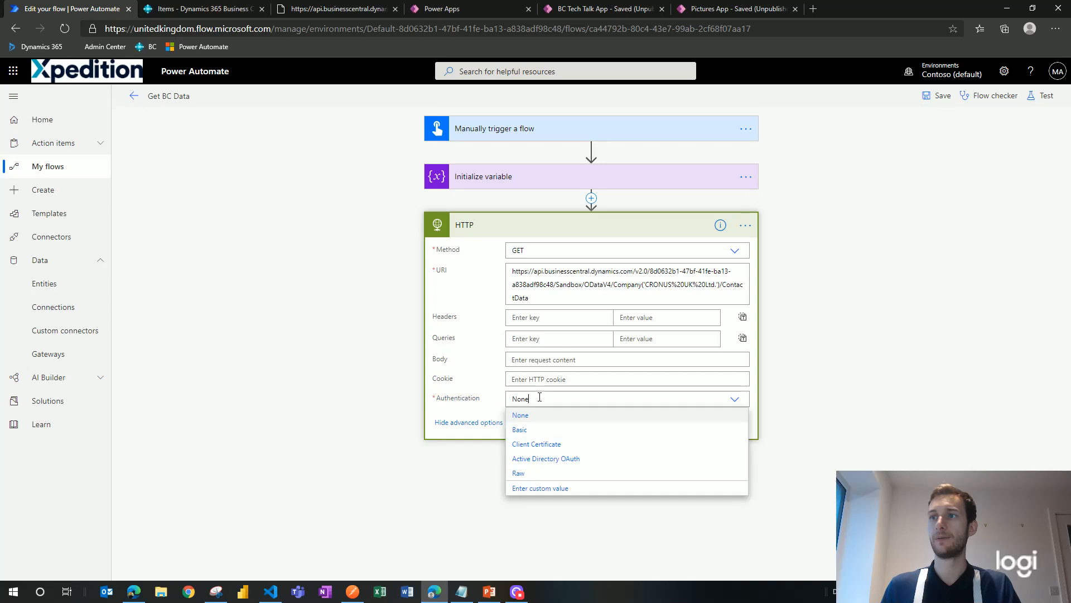
pyautogui.click(520, 429)
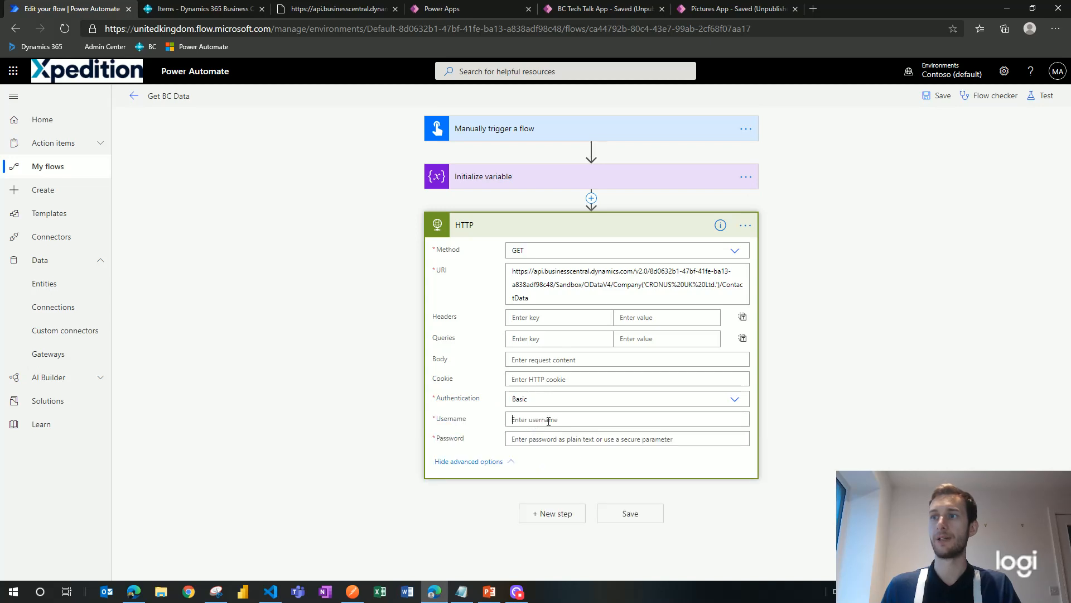
pyautogui.click(549, 420)
pyautogui.write('admin')
pyautogui.press('Tab')
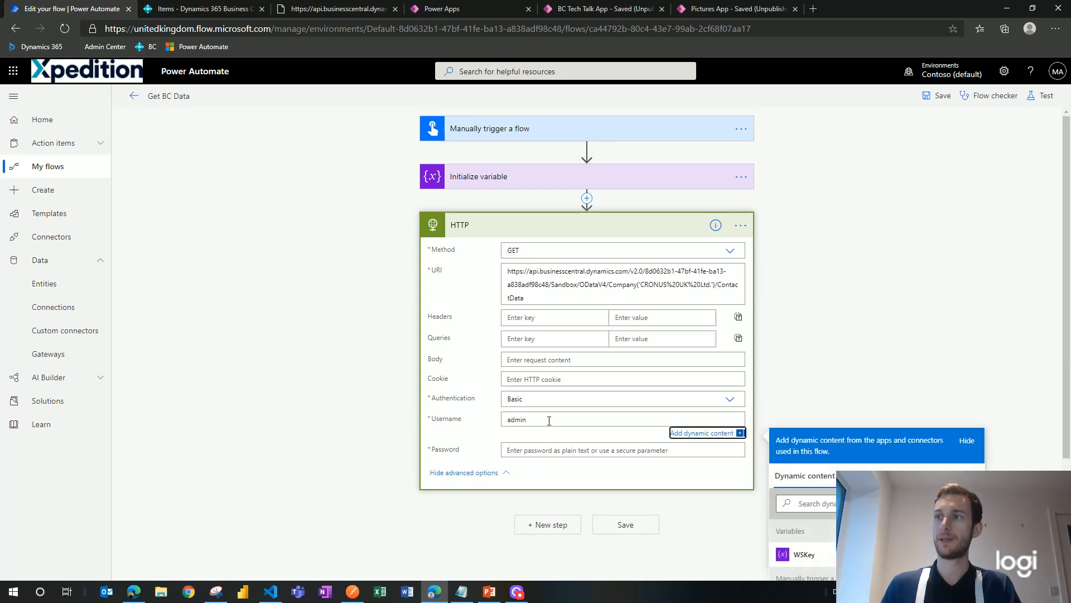
pyautogui.click(558, 451)
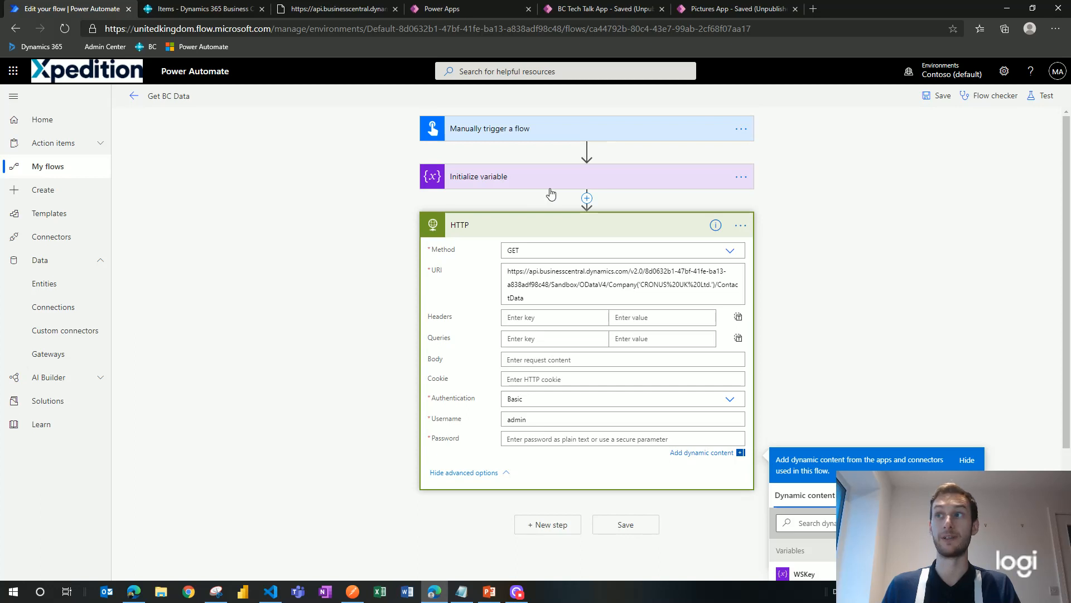
pyautogui.scroll(-2, 1004, 337)
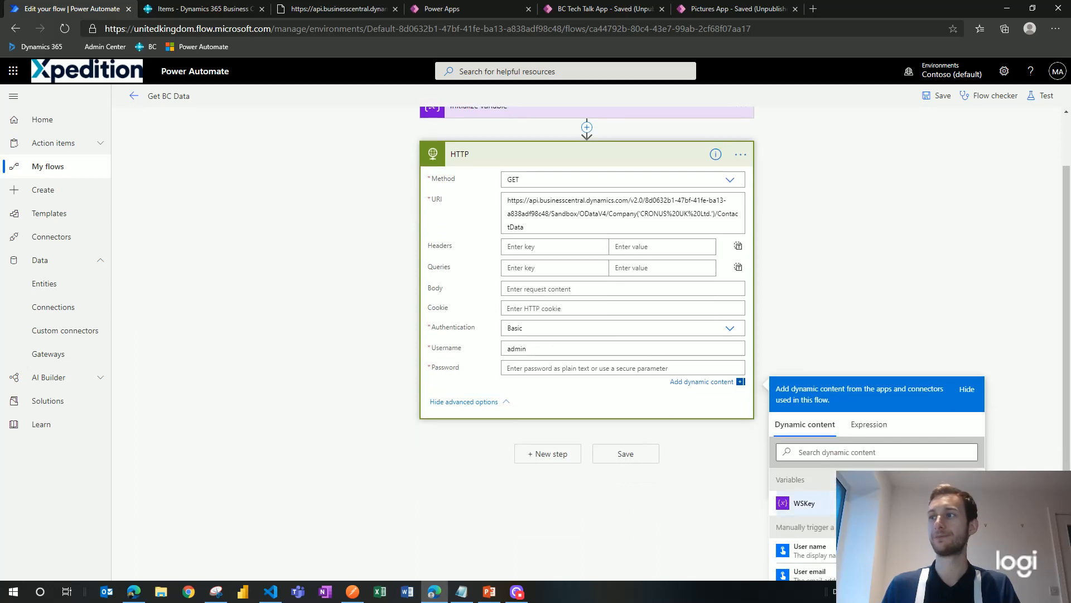
pyautogui.click(804, 502)
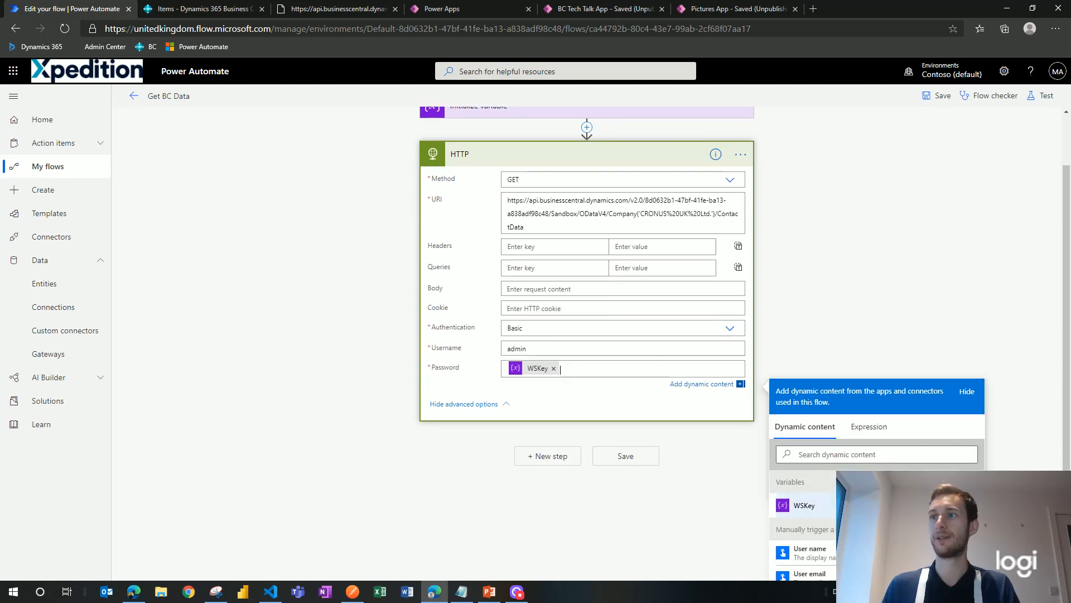
pyautogui.click(800, 291)
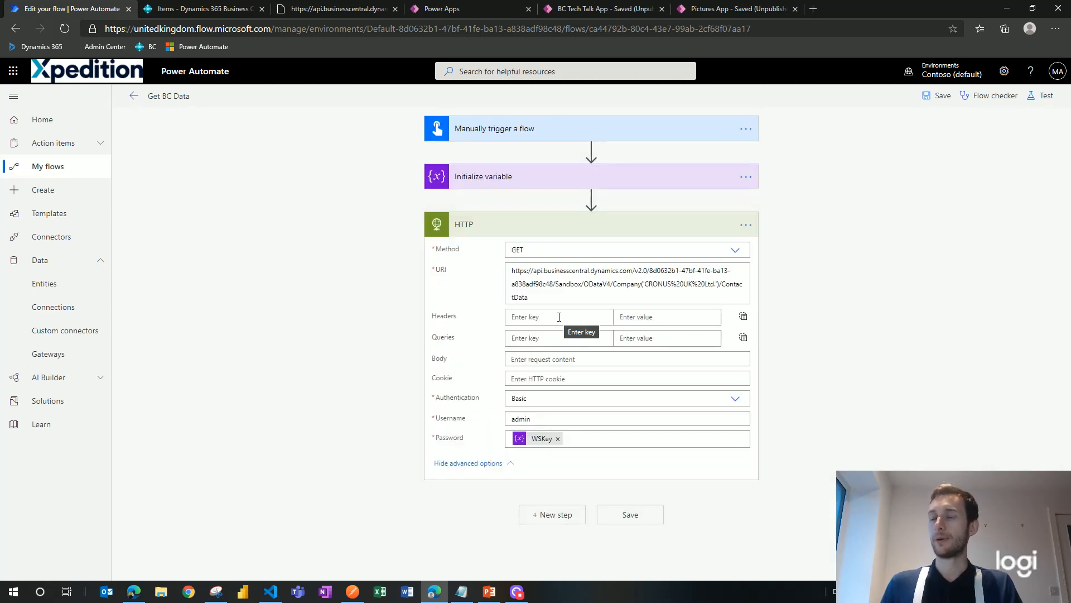
pyautogui.click(603, 235)
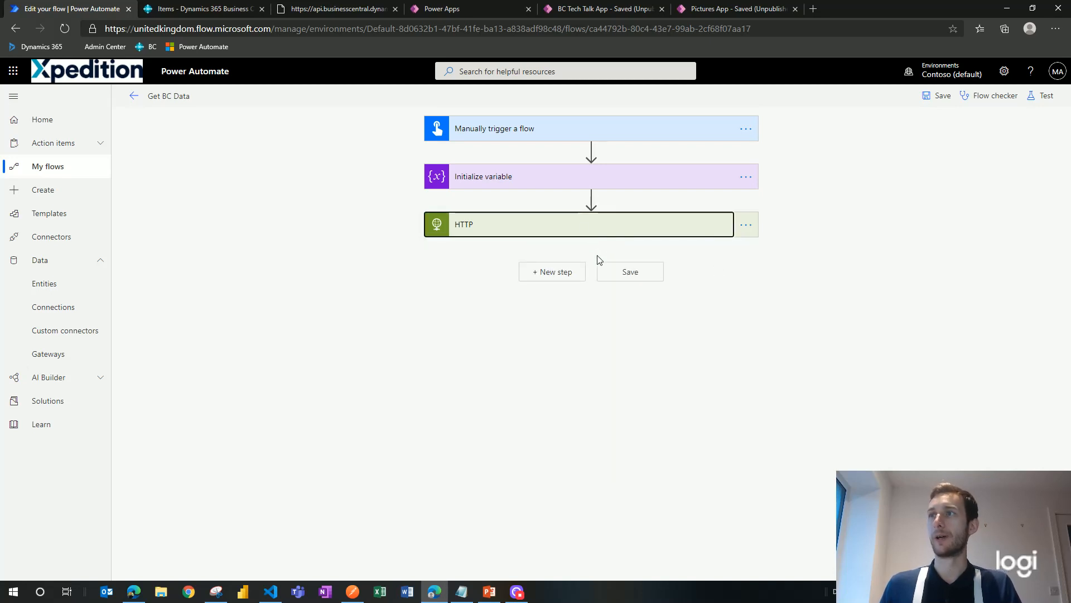
# Step: Add a Parse JSON step whose Content is the HTTP Body
pyautogui.click(563, 275)
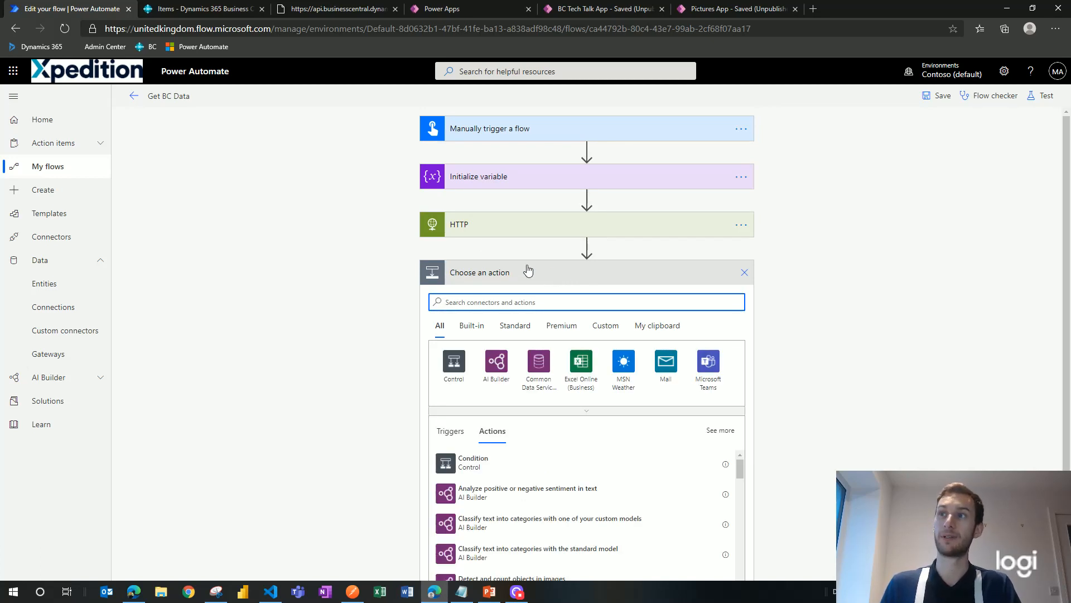
pyautogui.write('pa')
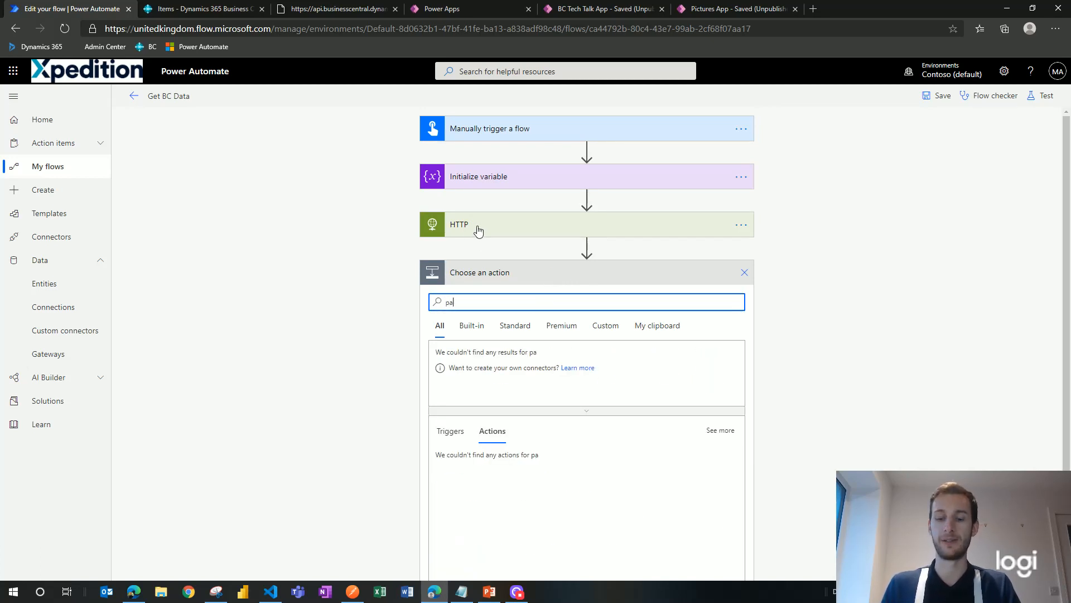
pyautogui.write('rs')
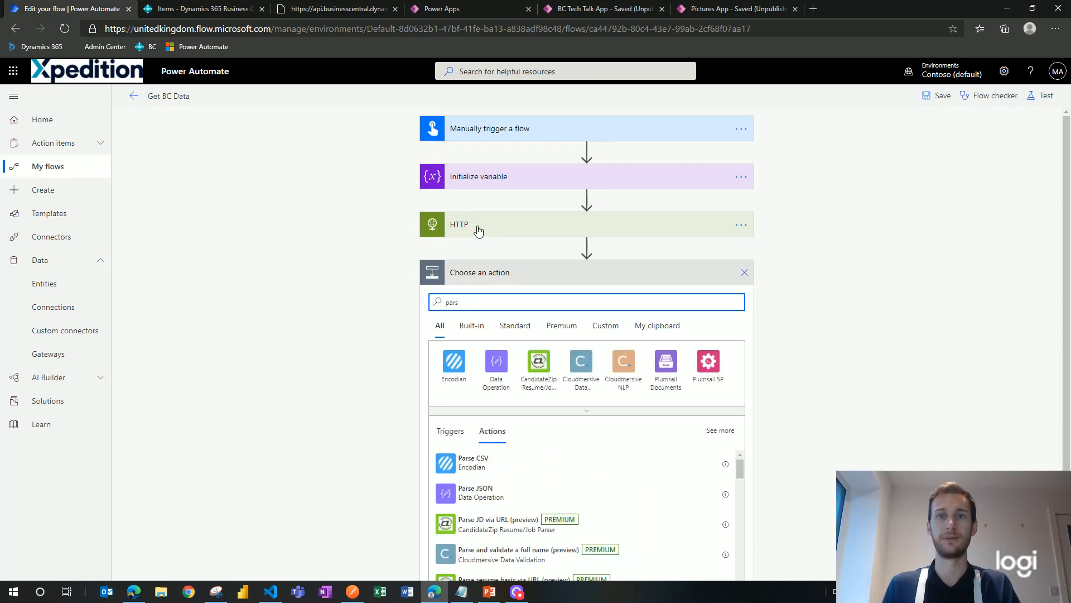
pyautogui.click(489, 497)
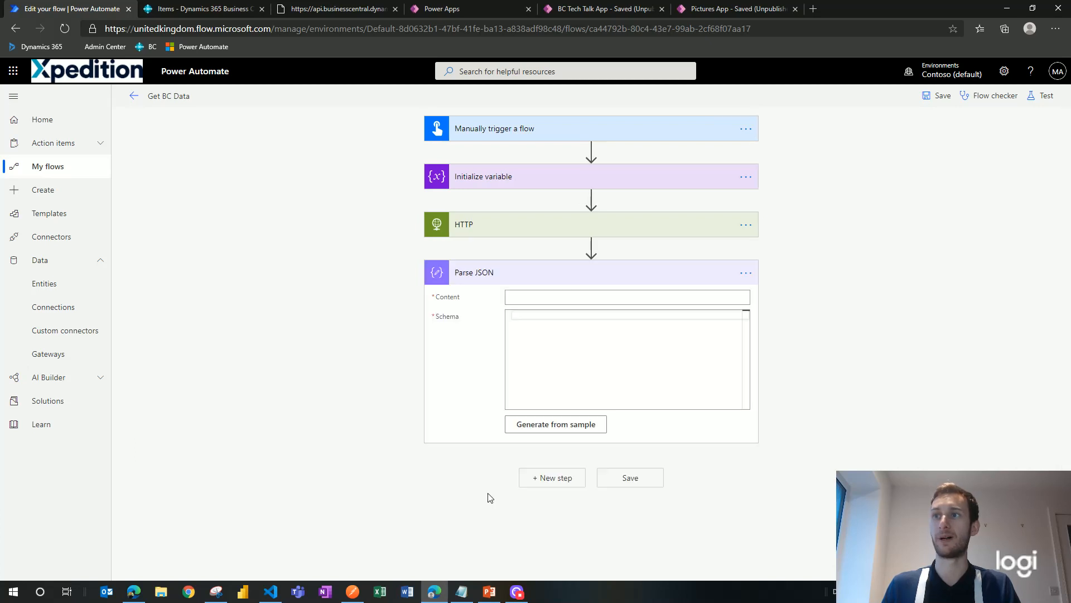
pyautogui.click(523, 296)
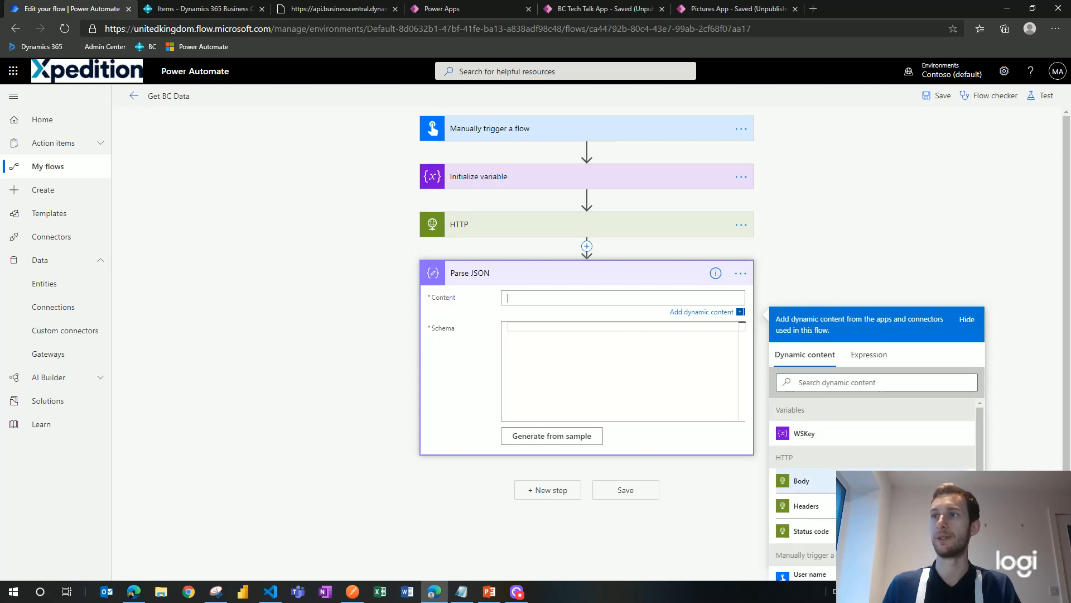
pyautogui.click(801, 480)
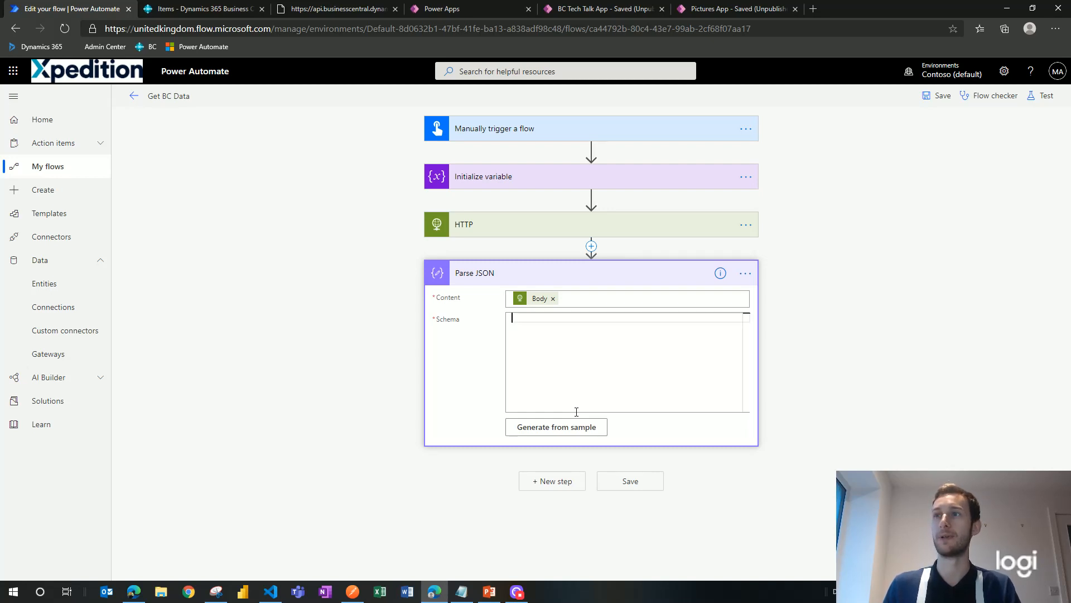
# Step: Generate the Parse JSON schema from the copied ContactData sample JSON
pyautogui.click(580, 428)
pyautogui.click(324, 9)
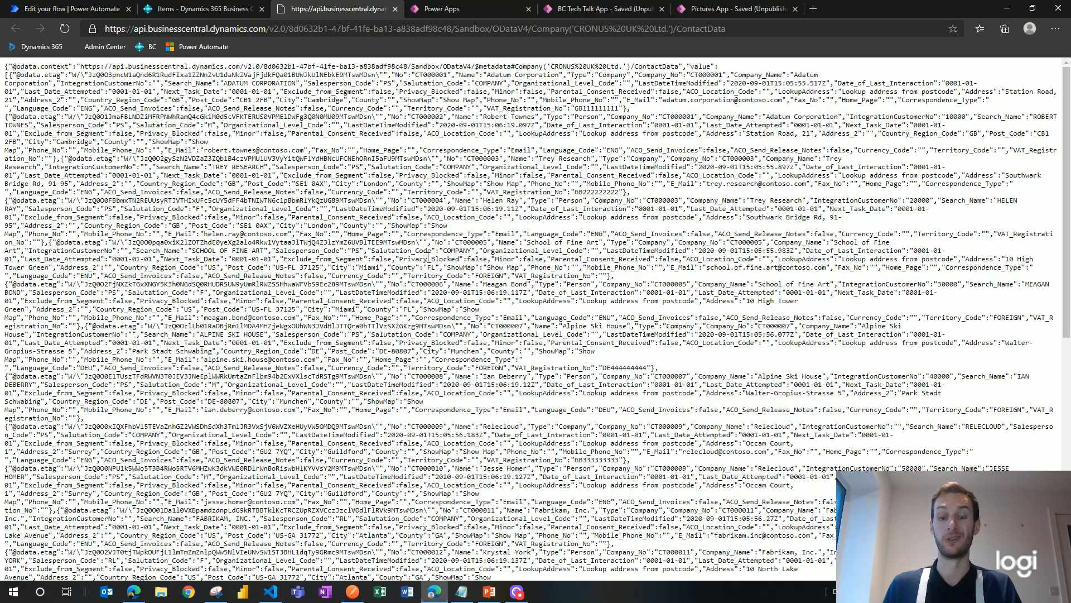
pyautogui.hotkey('ctrl', 'a')
pyautogui.hotkey('ctrl', 'c')
pyautogui.click(33, 11)
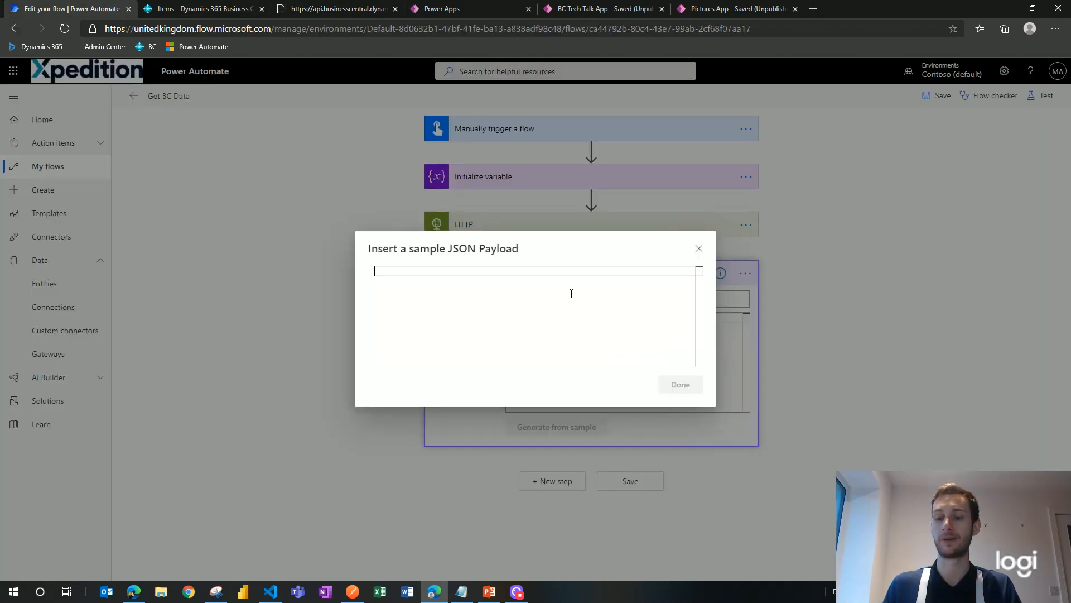
pyautogui.hotkey('ctrl', 'v')
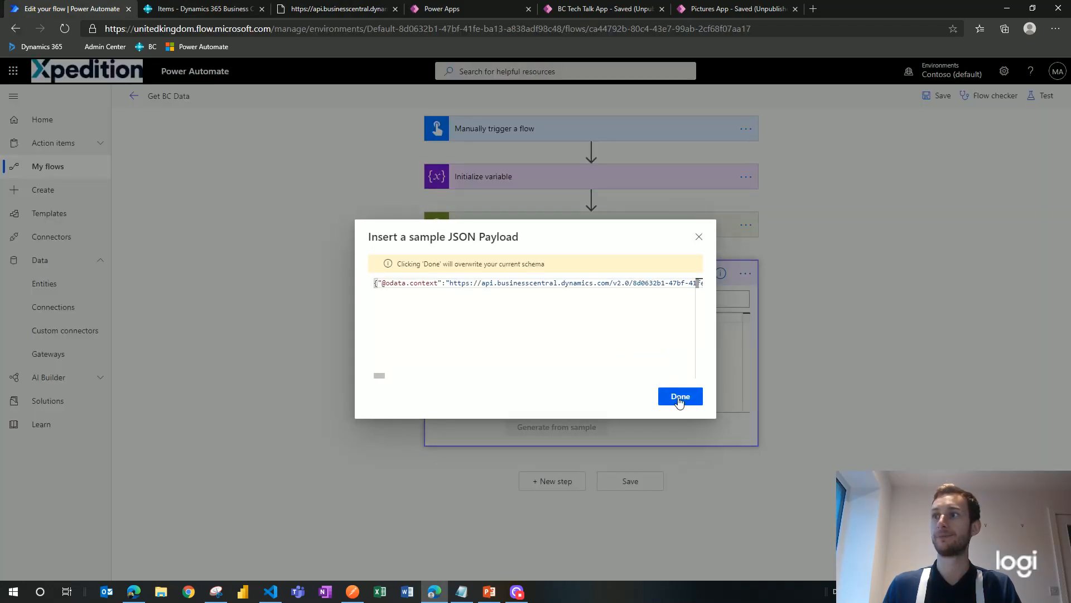
pyautogui.click(678, 396)
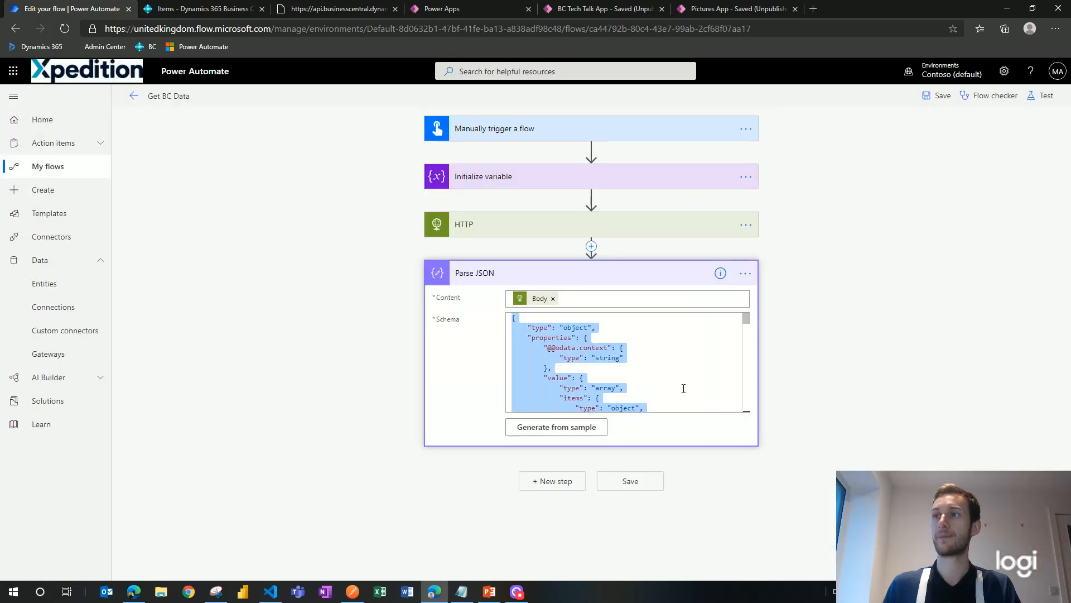
pyautogui.click(632, 274)
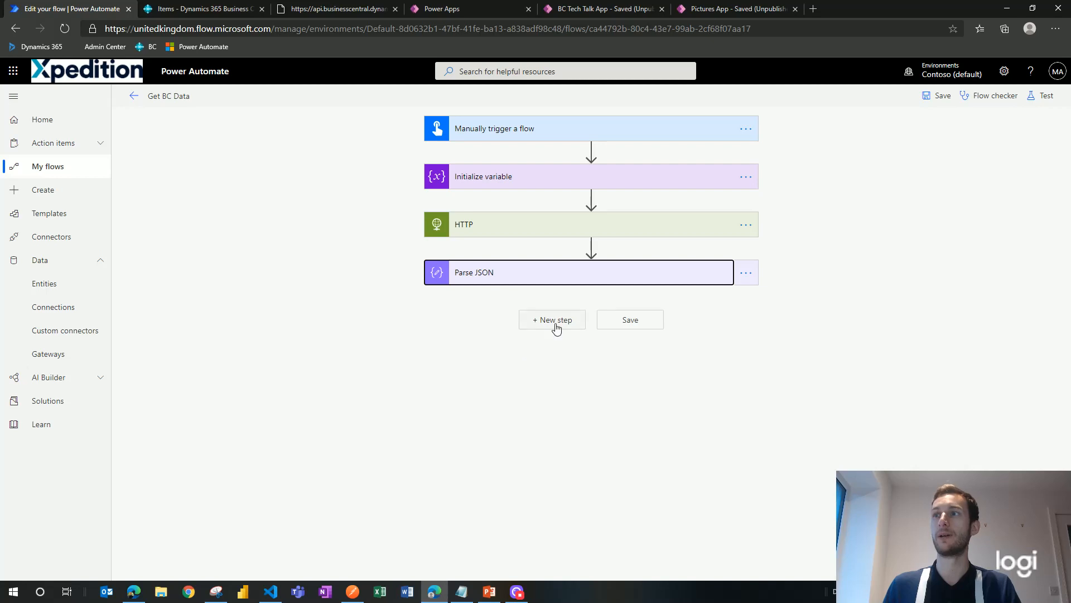
# Step: Add a new step under Parse JSON and show the Control connector's actions
pyautogui.click(556, 324)
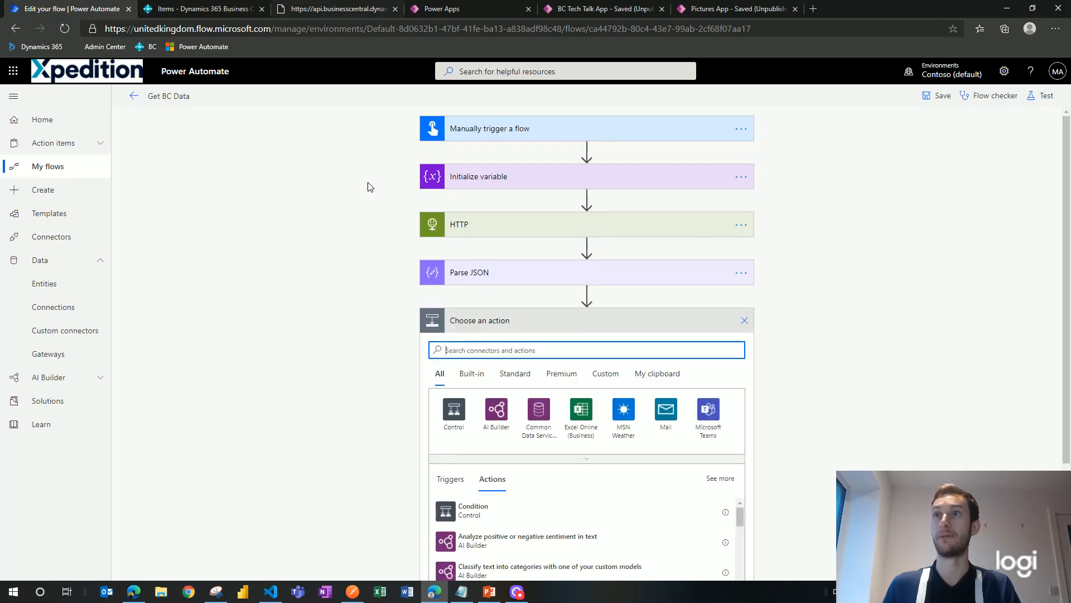
pyautogui.click(456, 424)
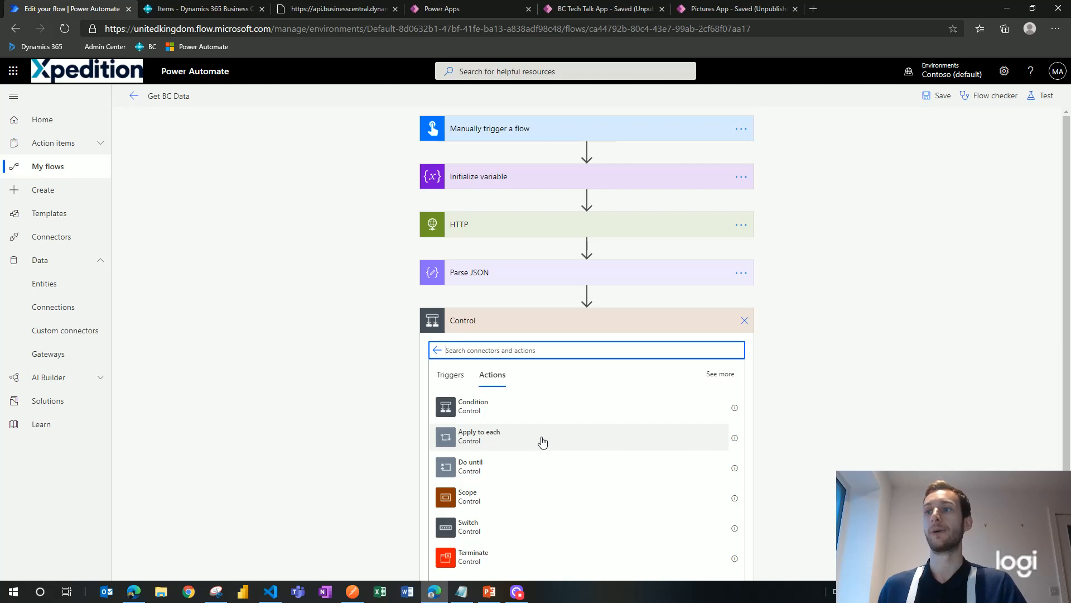
# Step: Add an Apply to each loop over Parse JSON's 'value' array, ready for an inner action
pyautogui.click(494, 438)
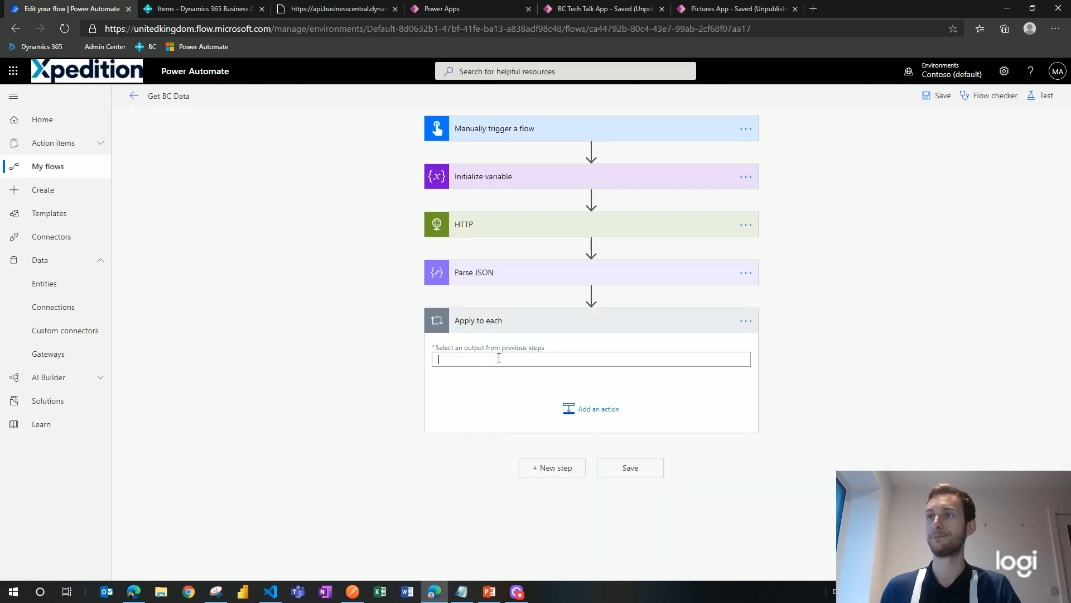
pyautogui.click(499, 358)
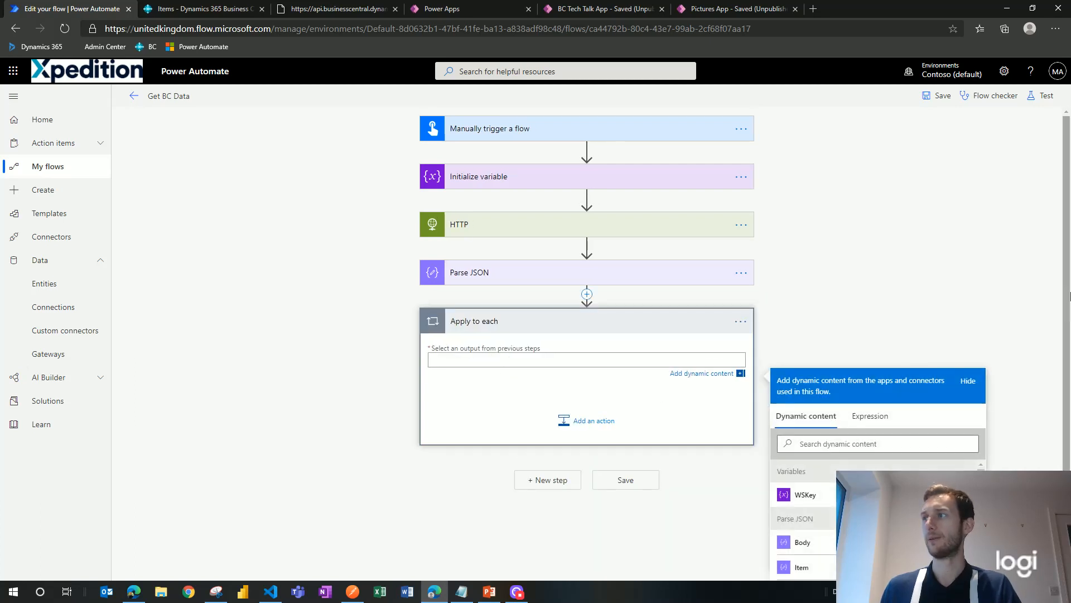
pyautogui.scroll(-2, 1066, 202)
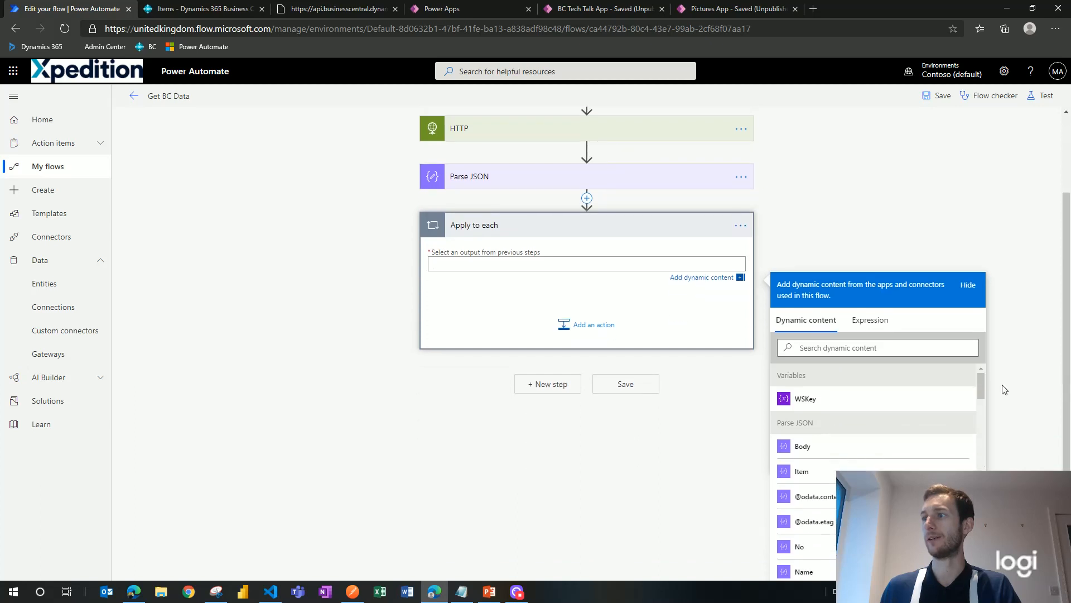
pyautogui.moveTo(980, 378); pyautogui.dragTo(981, 497)
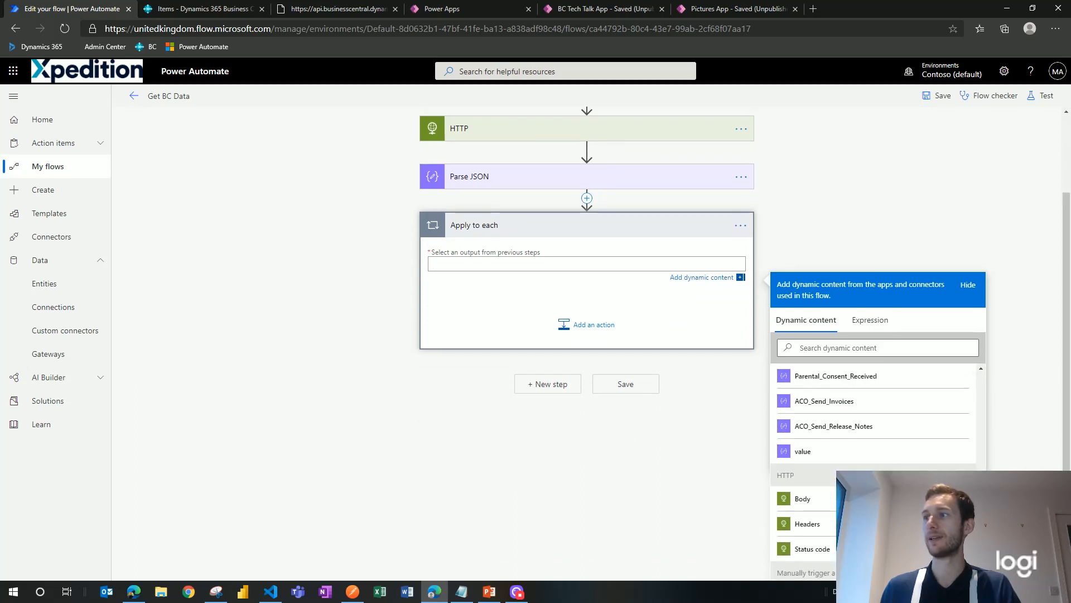
pyautogui.click(828, 452)
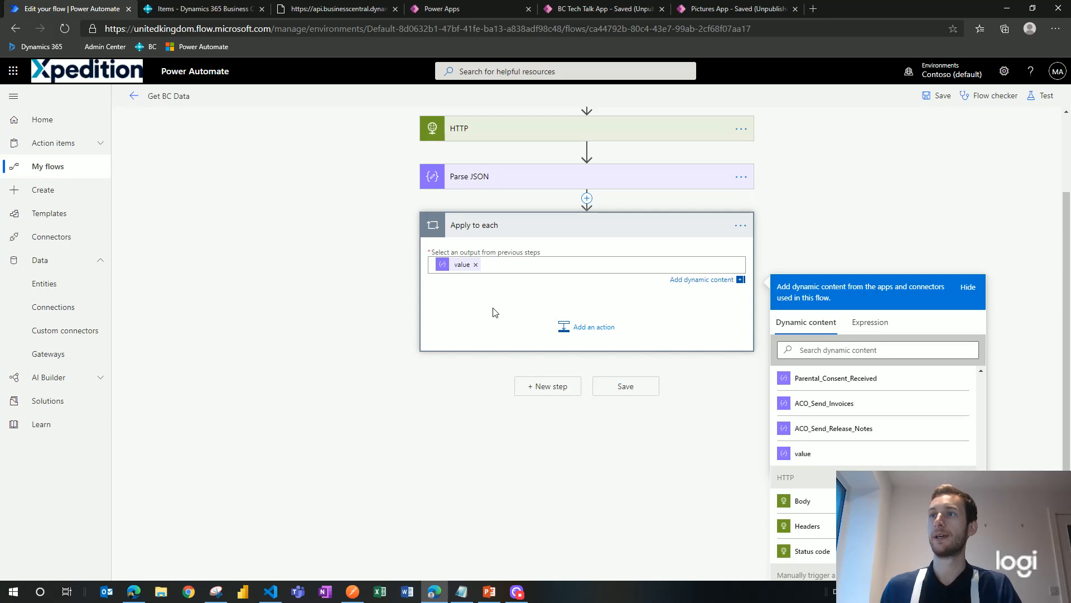
pyautogui.click(578, 333)
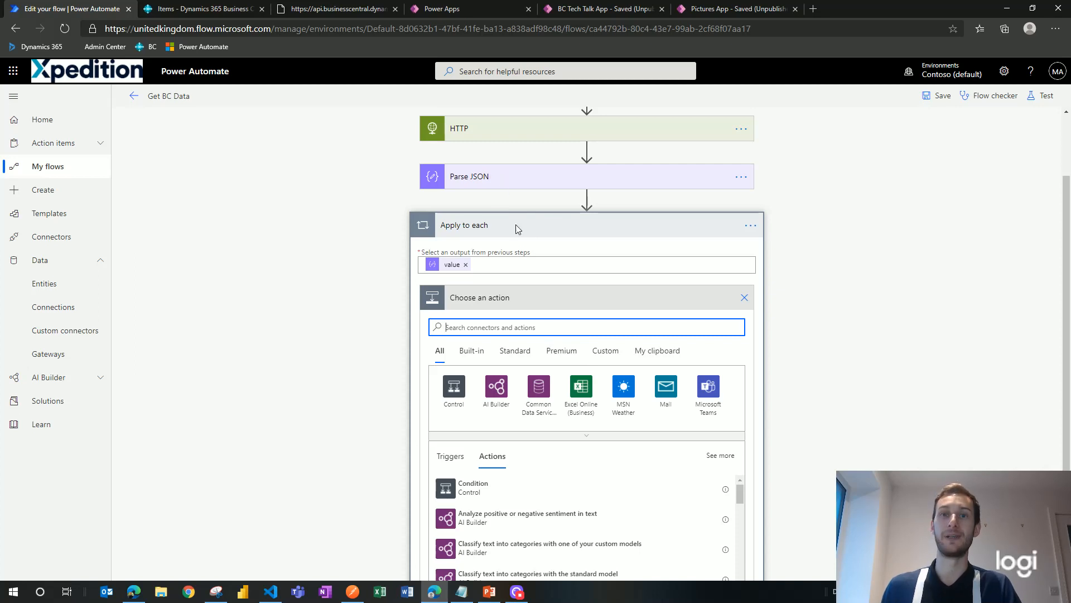
# Step: Add a Condition inside the loop comparing on the contact's E_Mail field
pyautogui.click(452, 397)
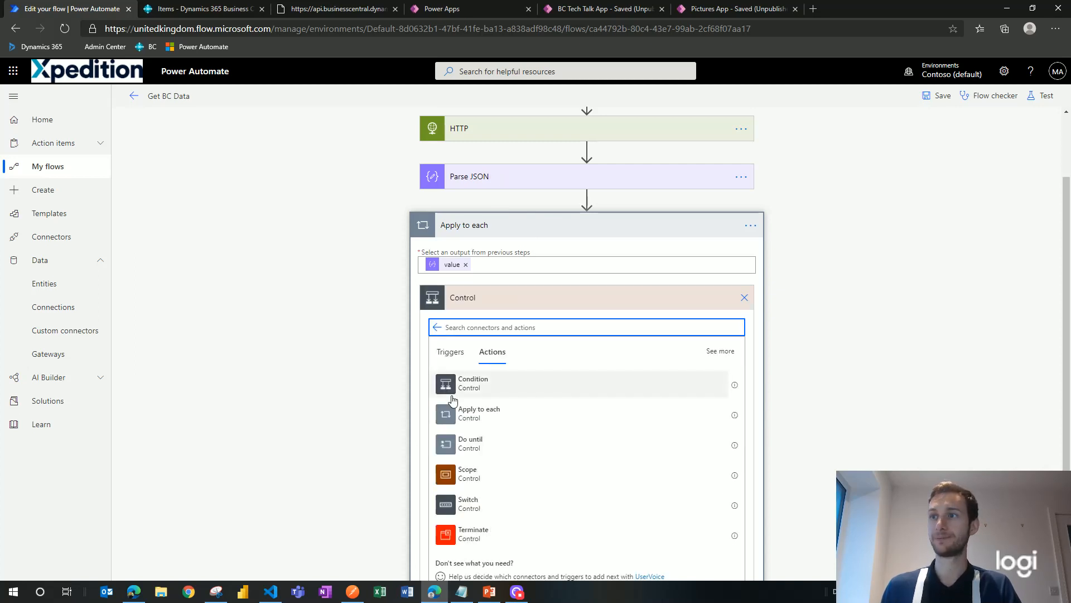
pyautogui.click(491, 392)
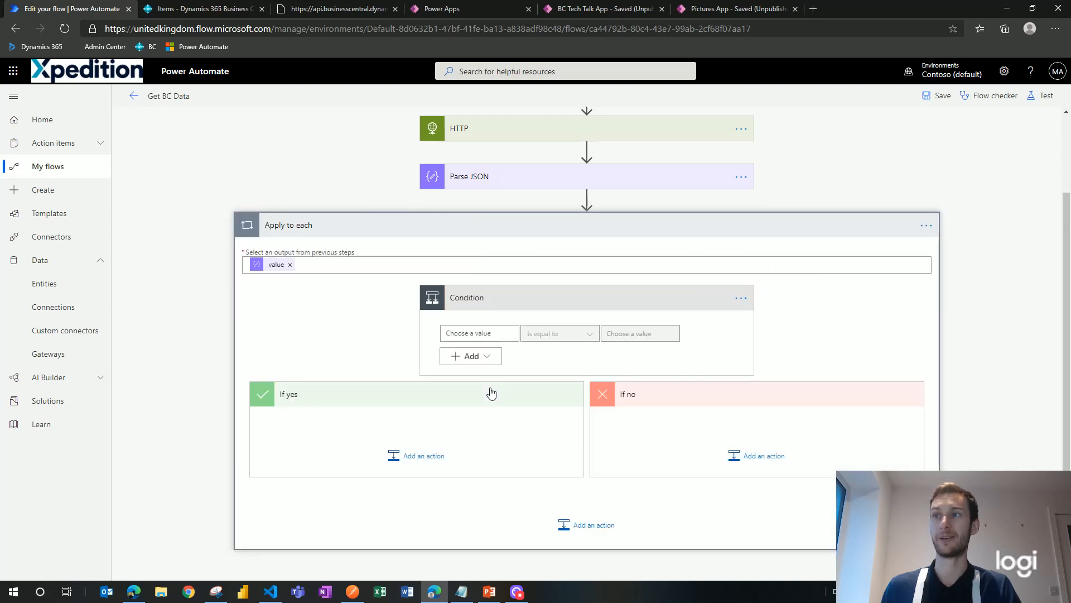
pyautogui.click(493, 331)
pyautogui.scroll(-1, 985, 368)
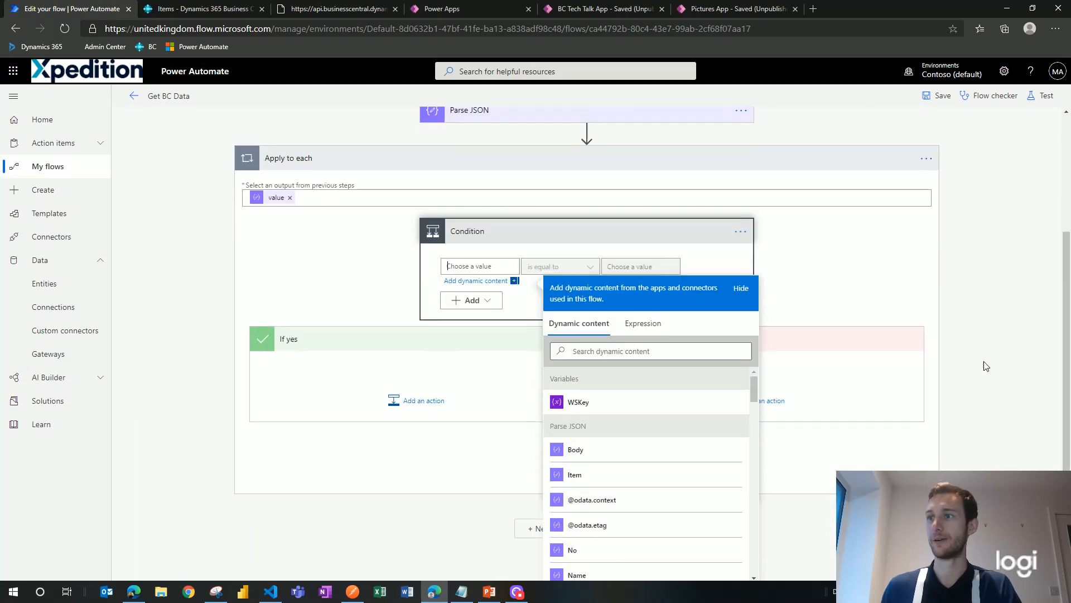
pyautogui.scroll(-5, 653, 483)
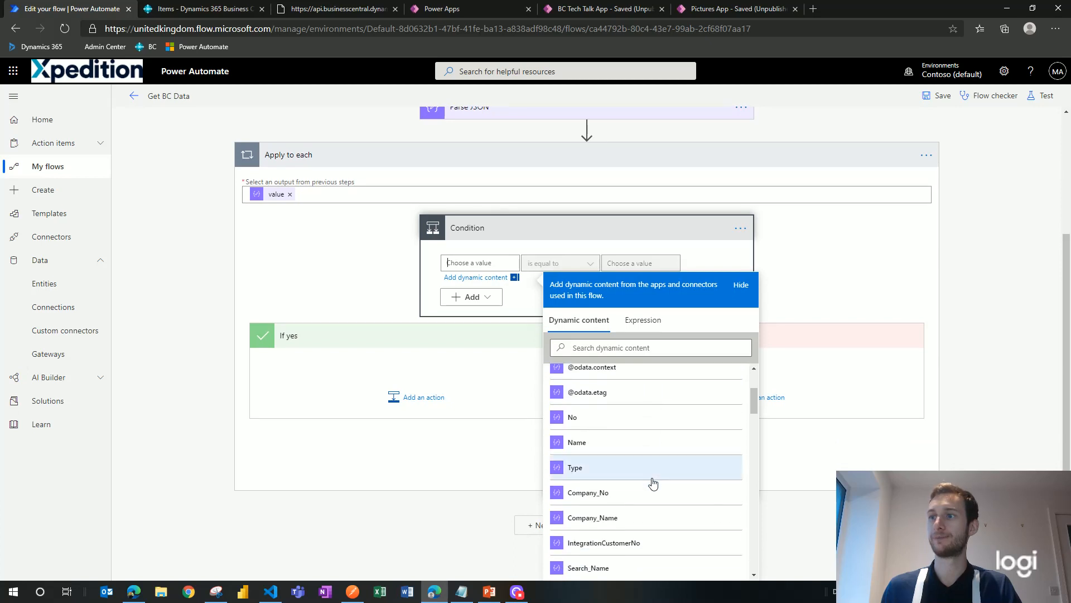
pyautogui.scroll(-1, 654, 483)
pyautogui.click(638, 346)
pyautogui.write('e-m')
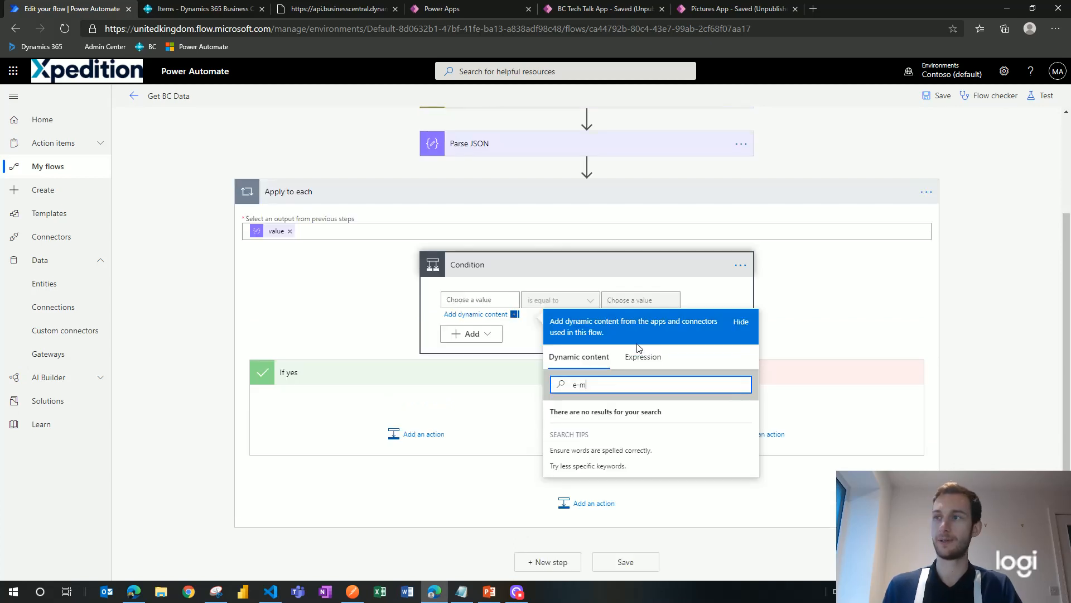
pyautogui.press('BackSpace')
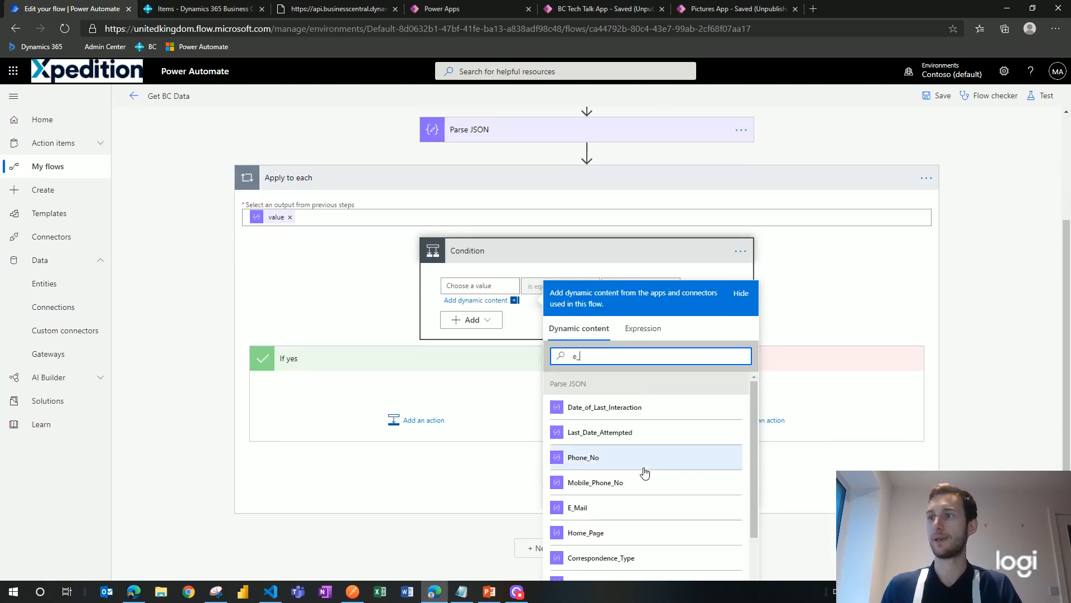
pyautogui.click(634, 506)
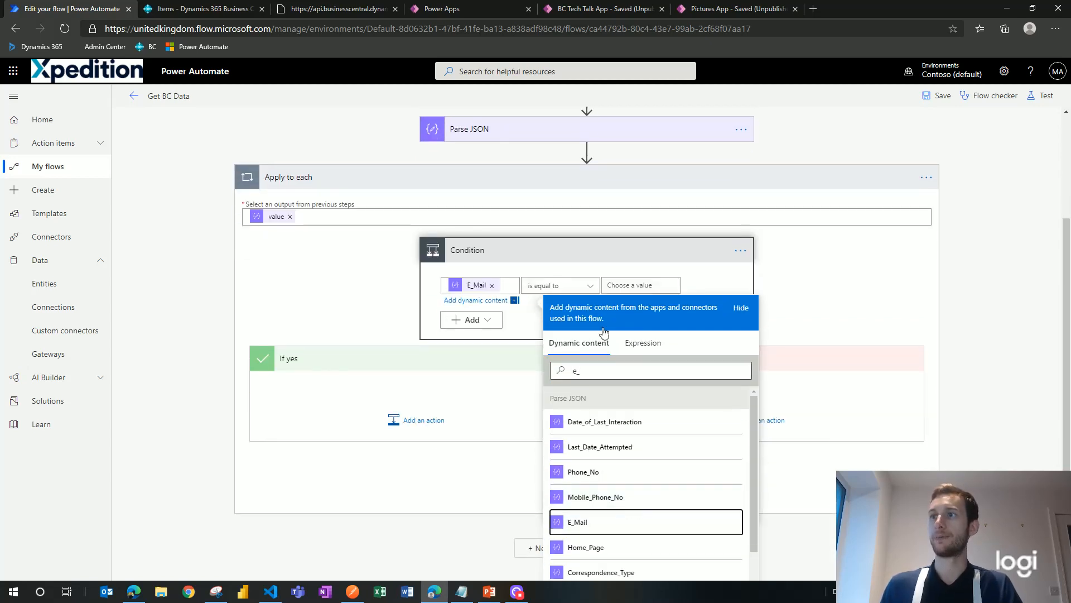
# Step: Make the condition 'is not equal to' the empty value ''
pyautogui.click(589, 286)
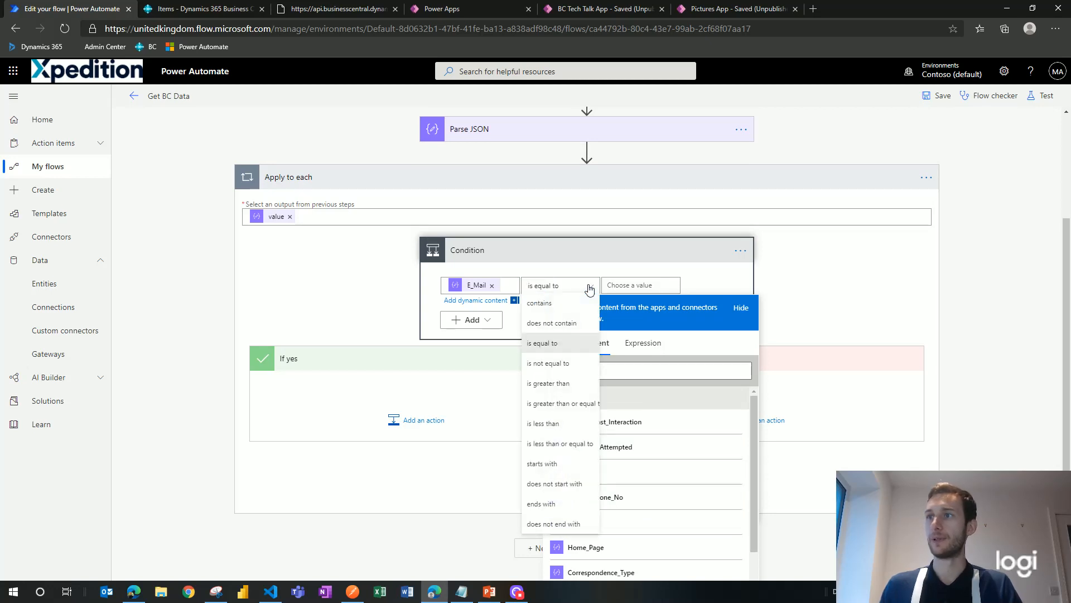
pyautogui.click(569, 363)
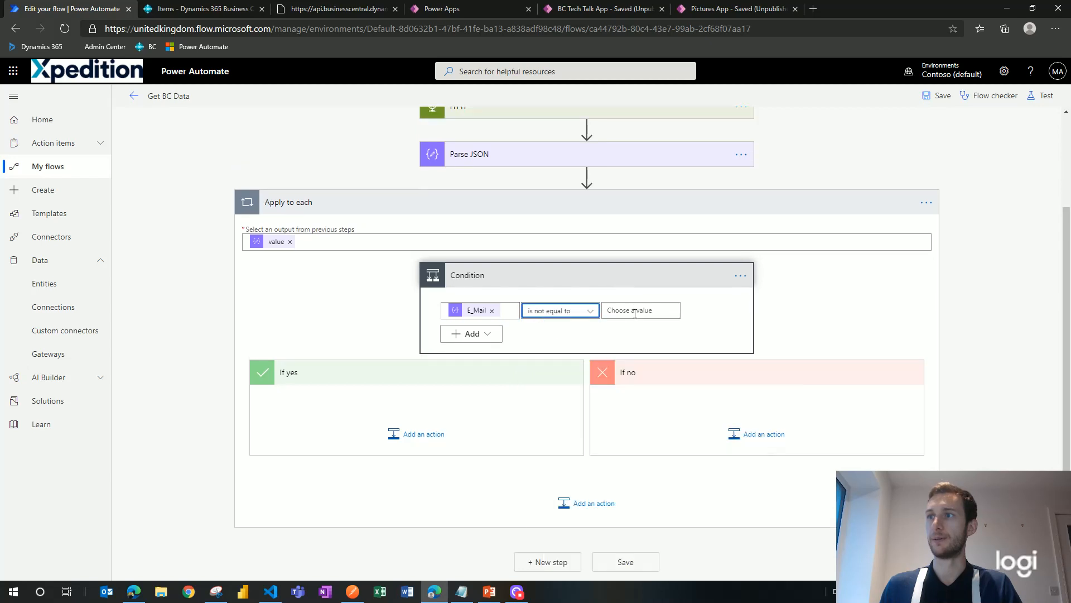
pyautogui.click(635, 314)
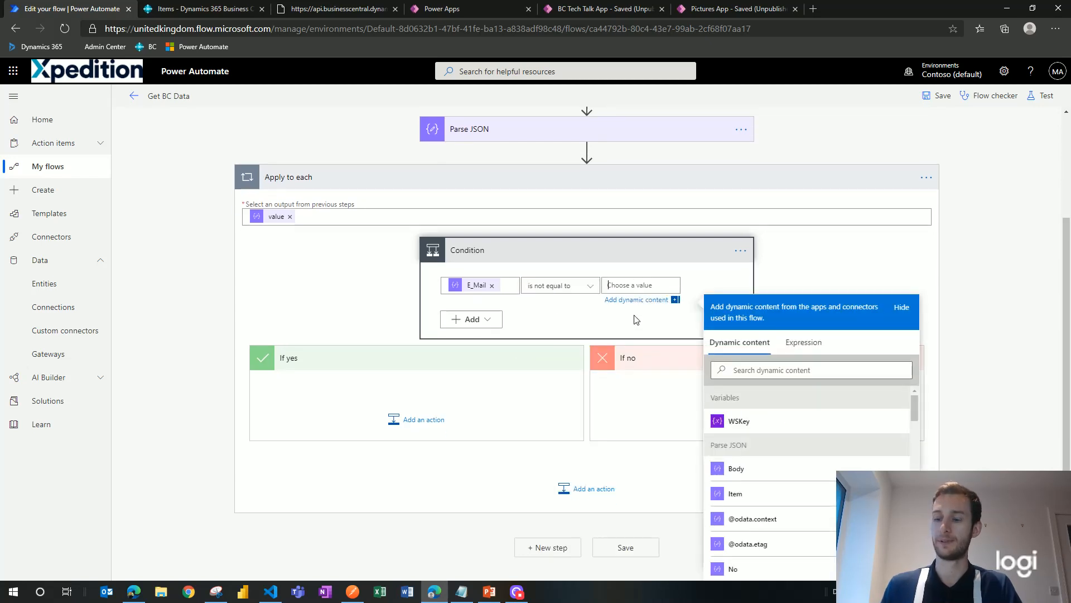
pyautogui.write("''")
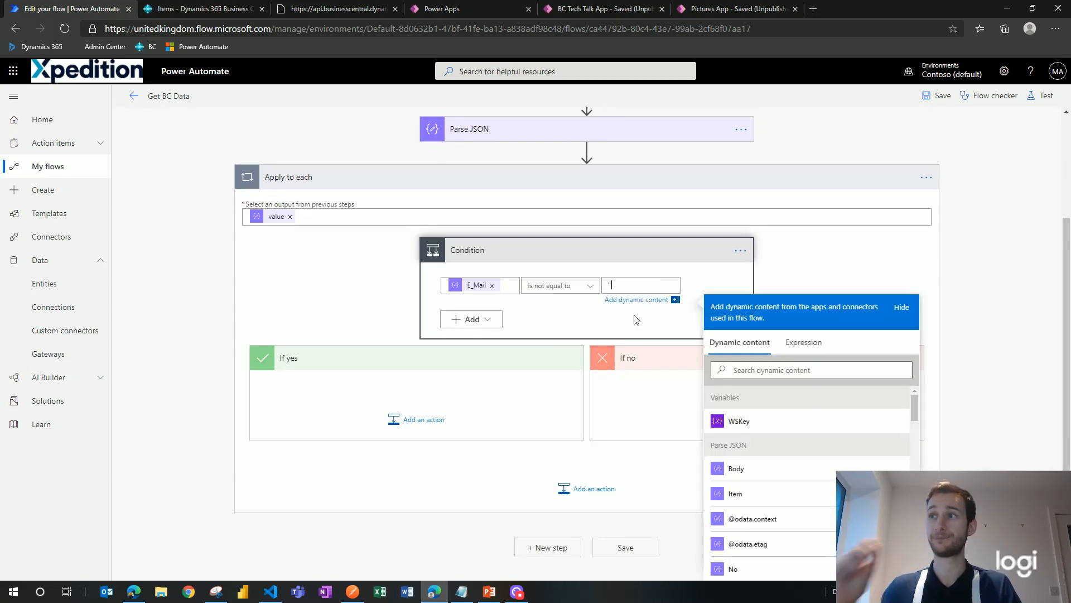
pyautogui.click(408, 422)
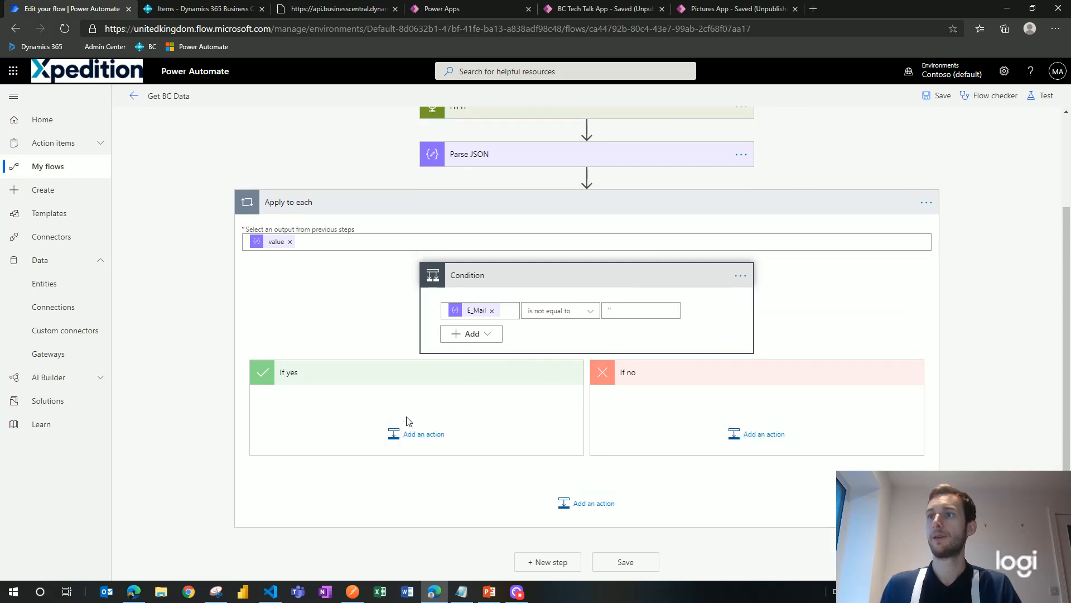
pyautogui.click(419, 437)
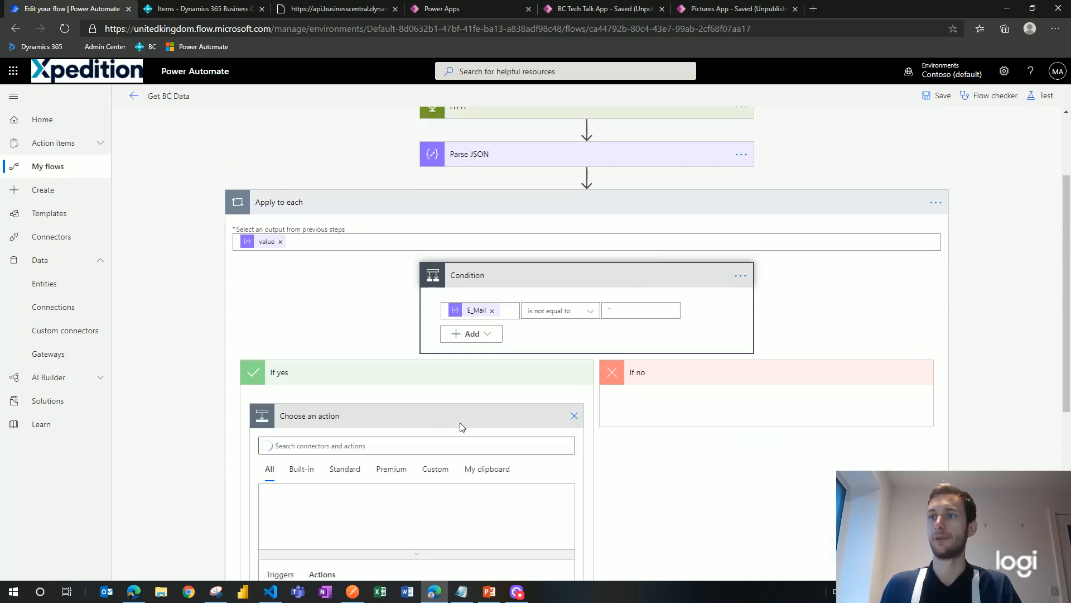
# Step: Add a Send an email notification (V3) action addressed to the E_Mail field
pyautogui.click(496, 509)
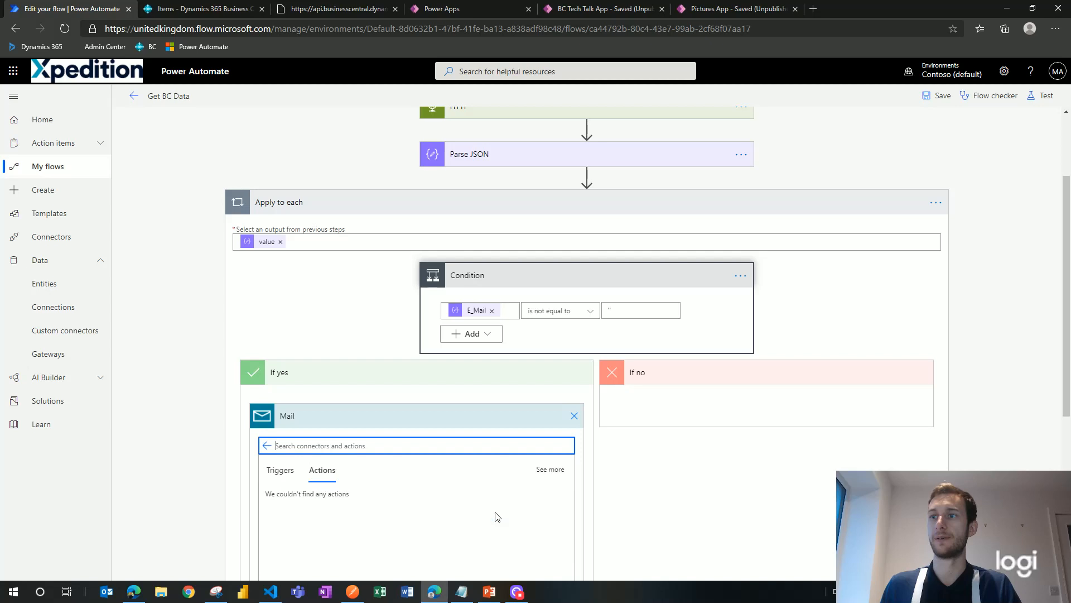
pyautogui.click(457, 508)
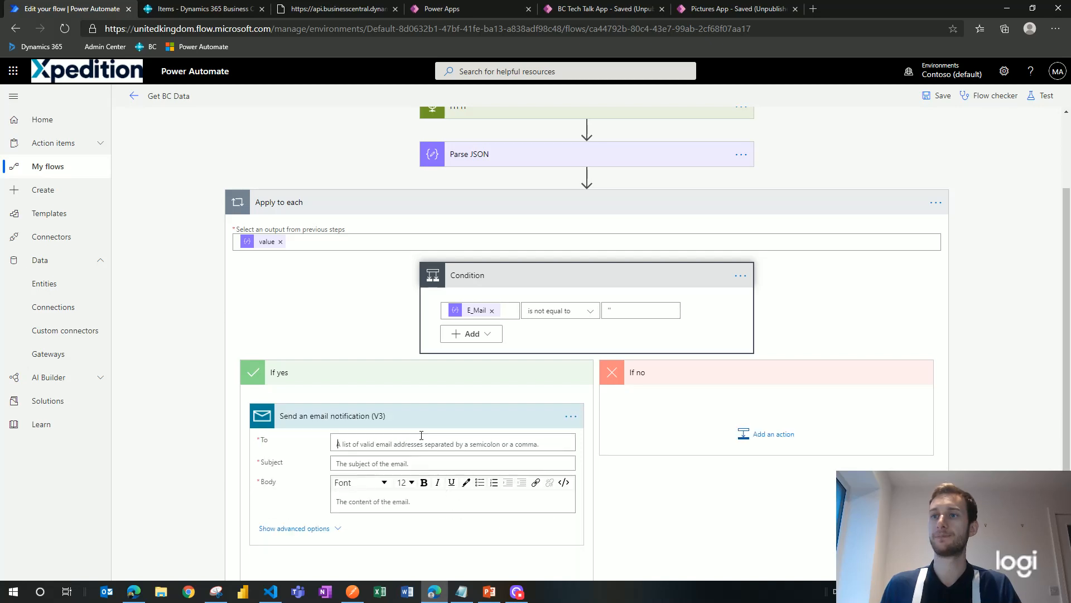
pyautogui.click(421, 436)
pyautogui.scroll(-3, 588, 413)
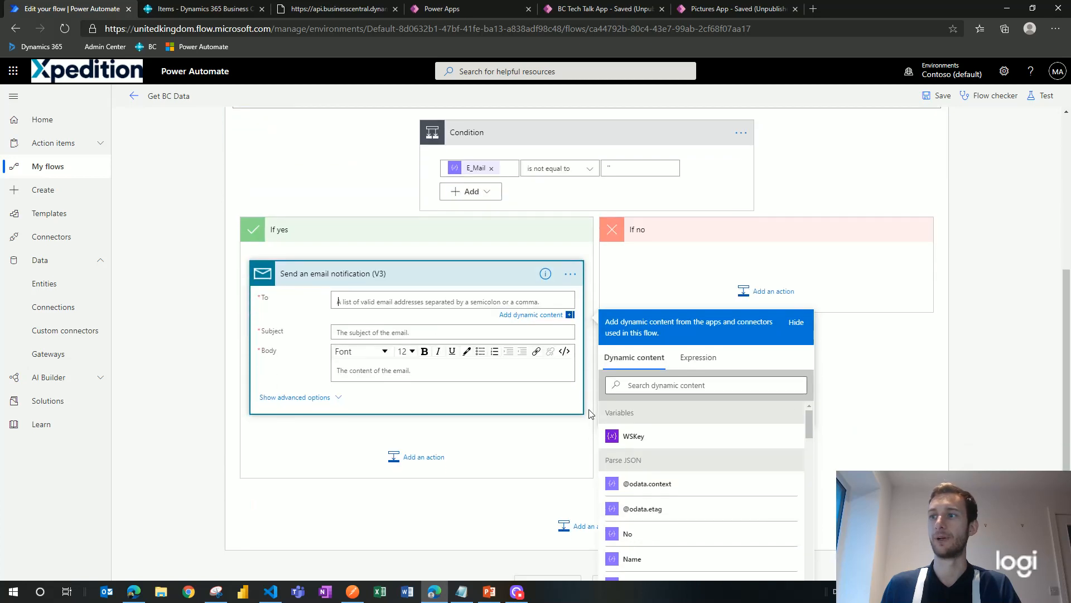
pyautogui.click(668, 384)
pyautogui.click(668, 384)
pyautogui.write('e_m')
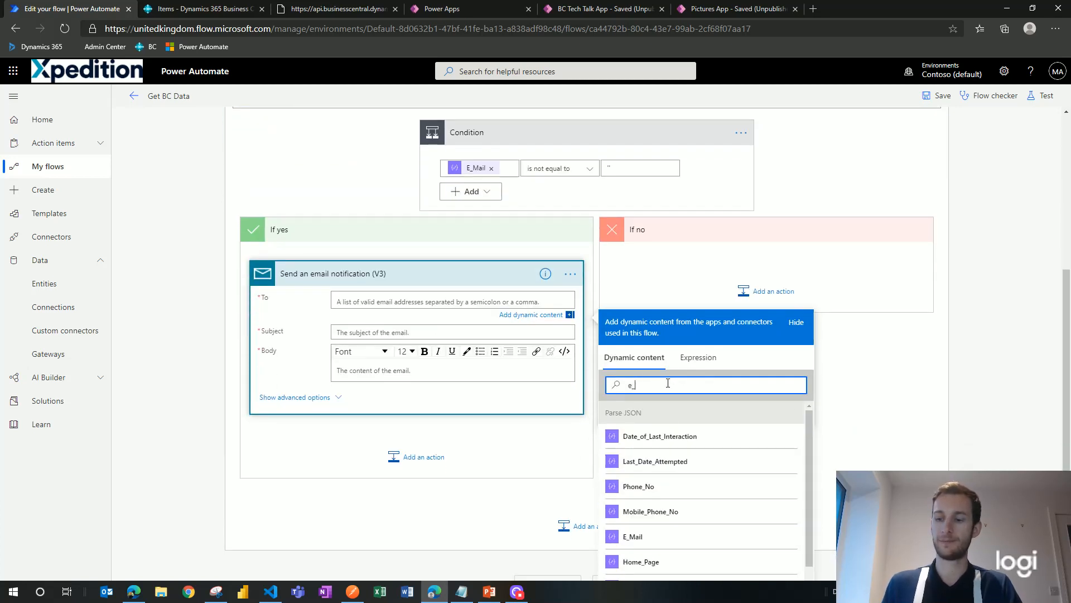
pyautogui.click(661, 438)
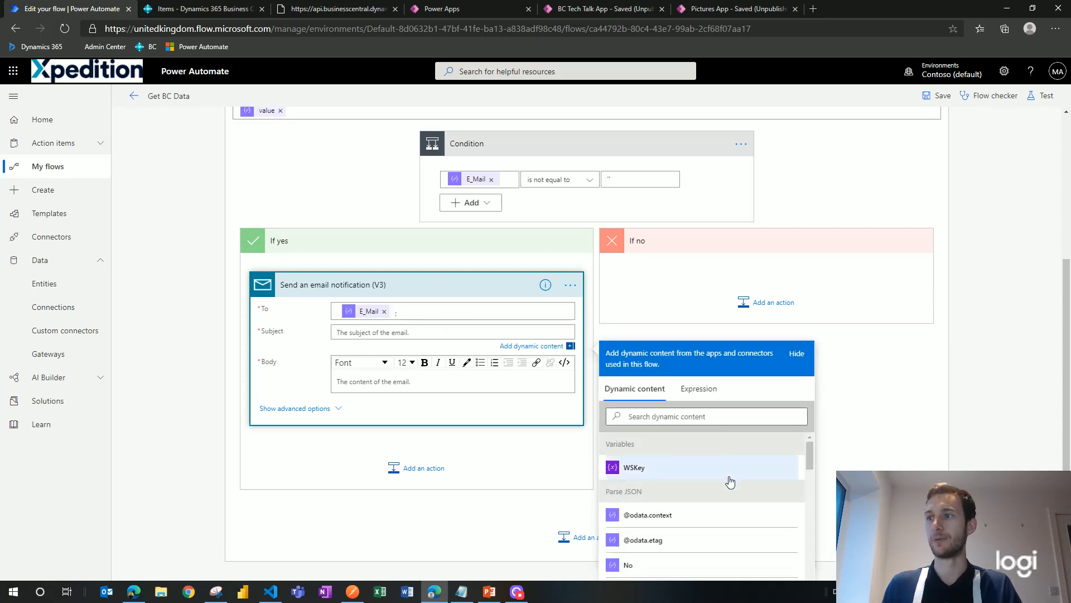
# Step: Set the email subject to Name and the body to 'Hello'
pyautogui.scroll(-1, 729, 480)
pyautogui.click(694, 526)
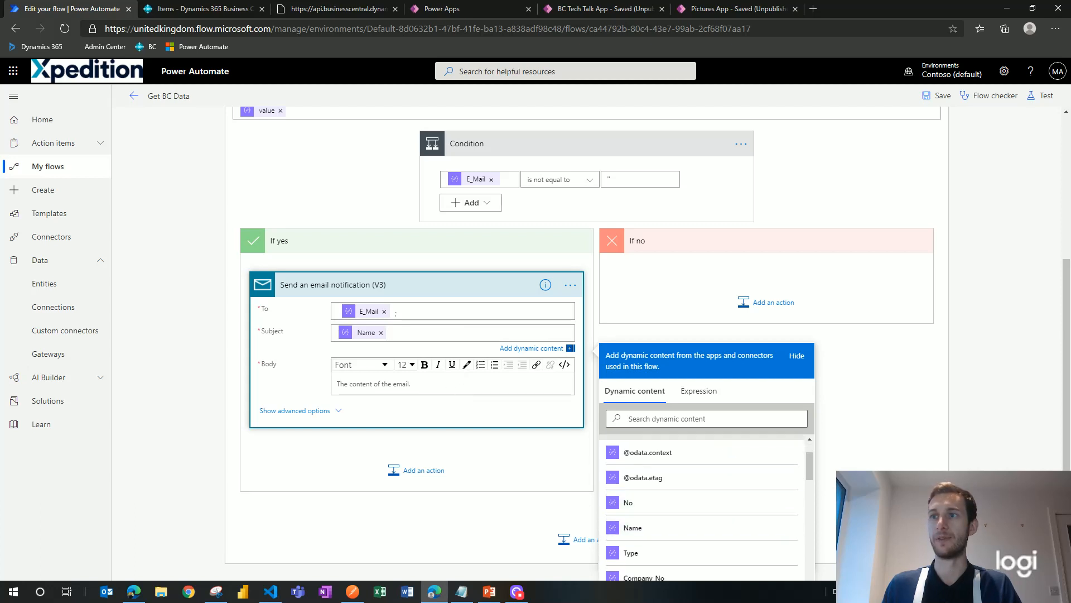
pyautogui.write('Hello')
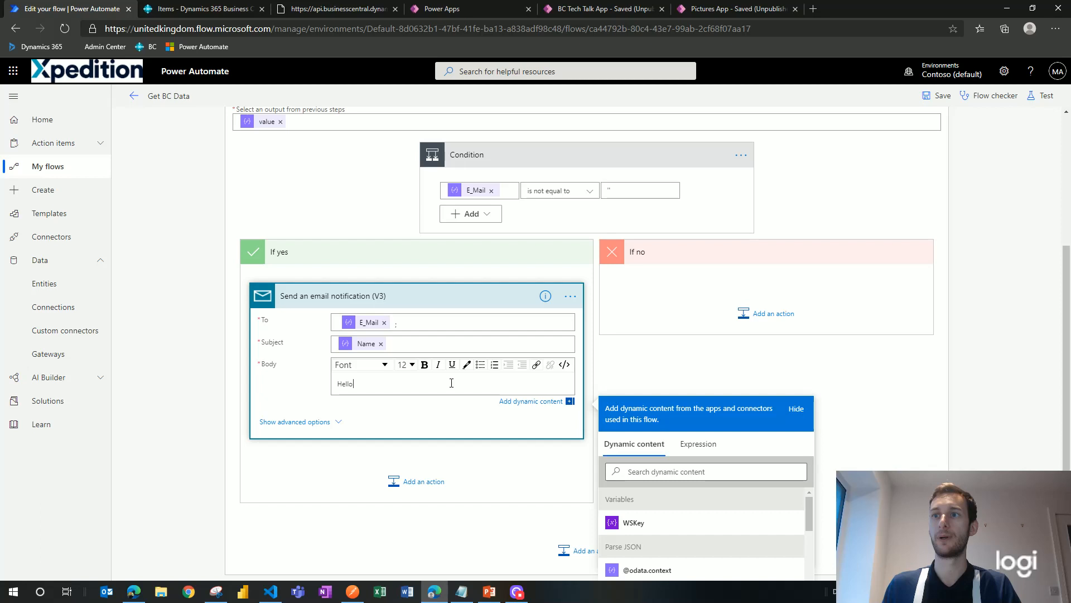
pyautogui.press('Tab')
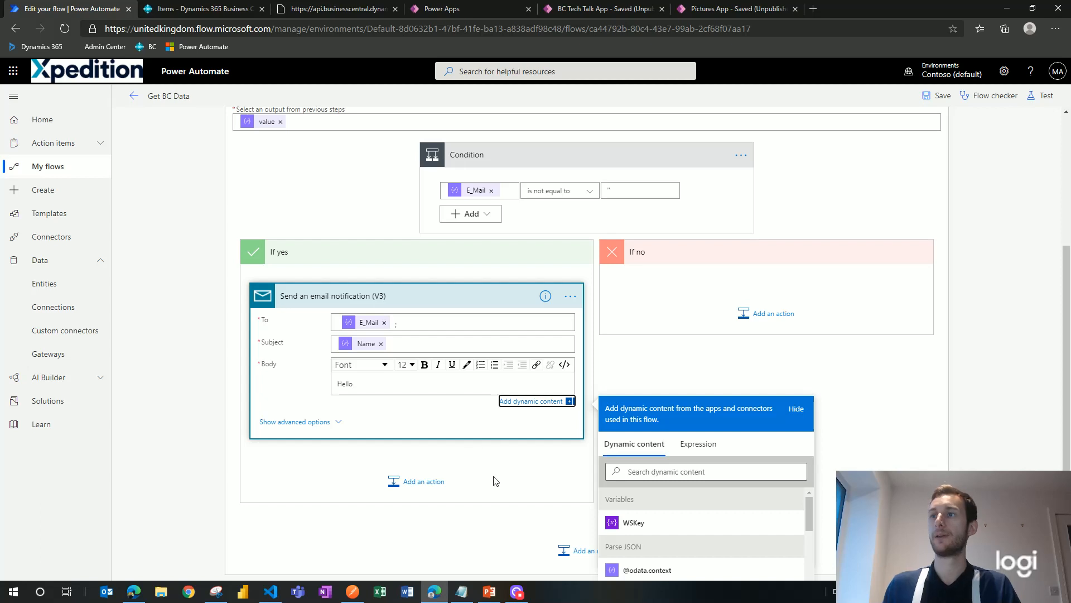
pyautogui.scroll(3, 544, 477)
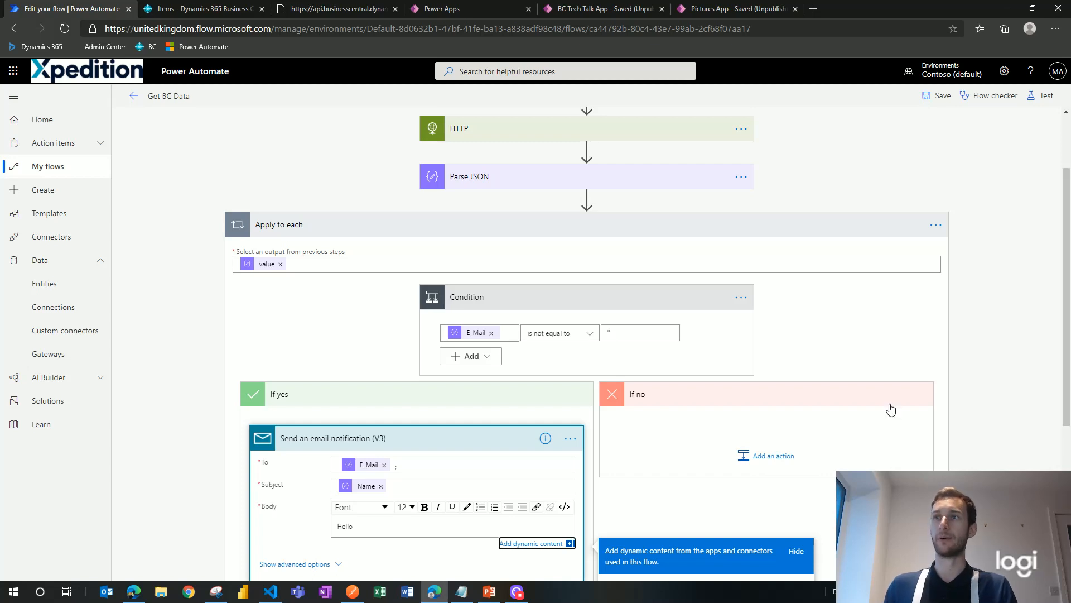
pyautogui.scroll(2, 914, 365)
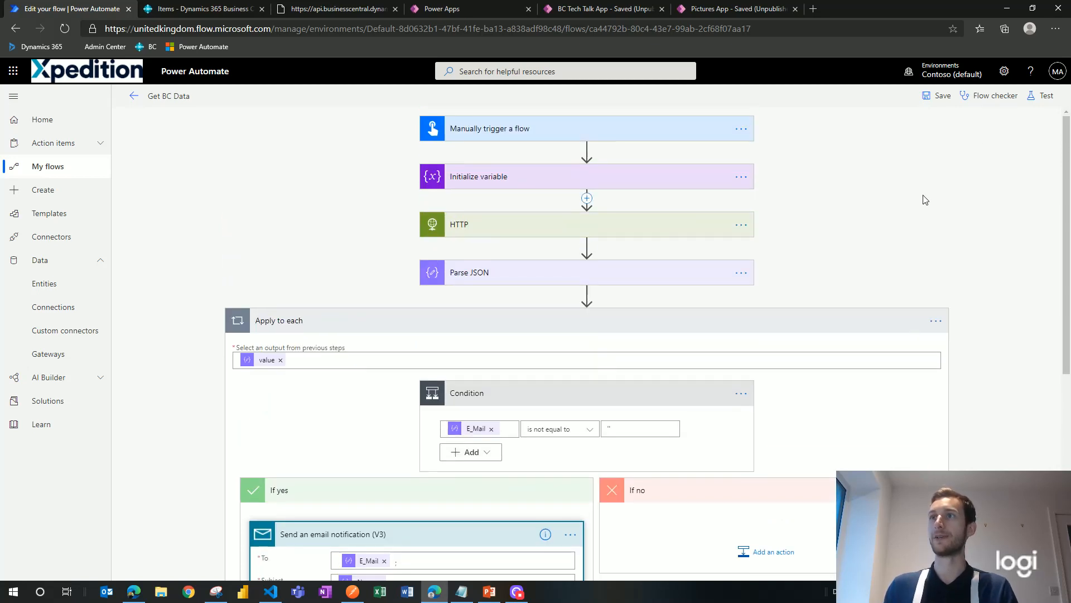
# Step: Save the Get BC Data flow, start a manual test run, and open its run history
pyautogui.click(942, 97)
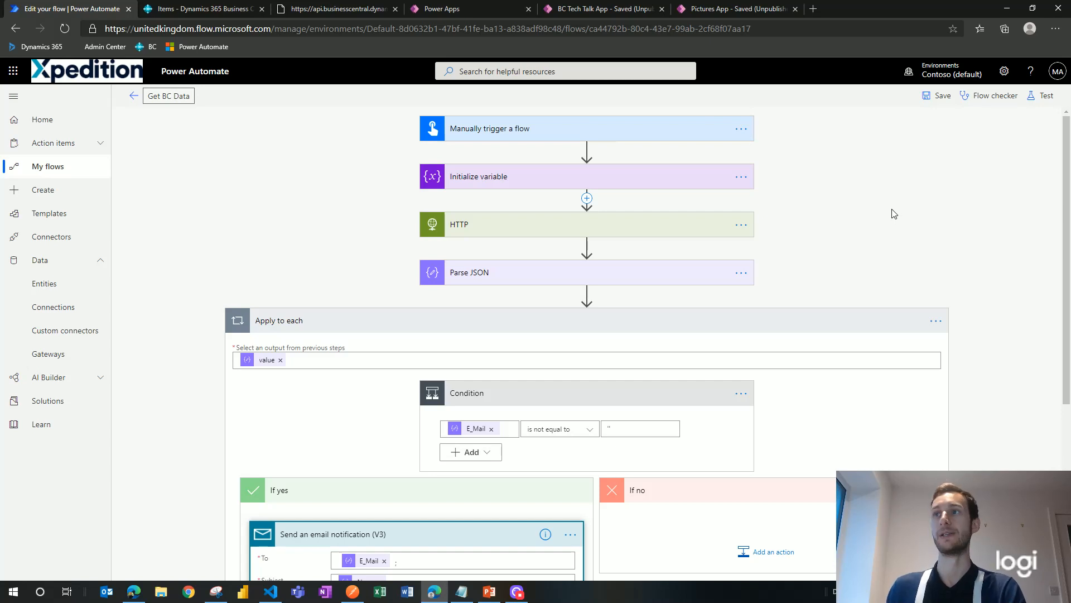
pyautogui.click(1050, 96)
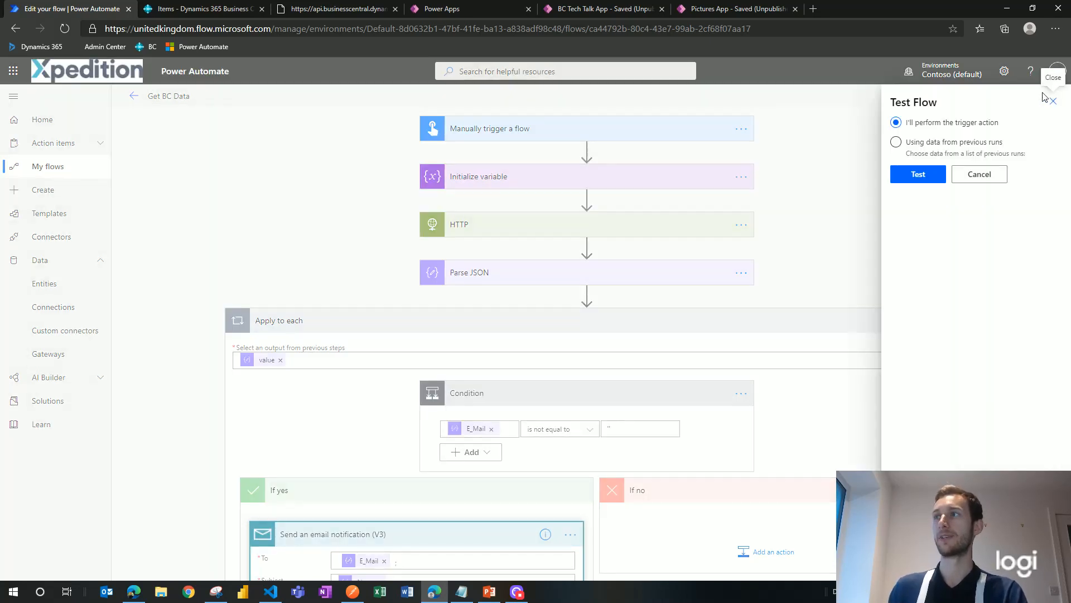
pyautogui.click(918, 175)
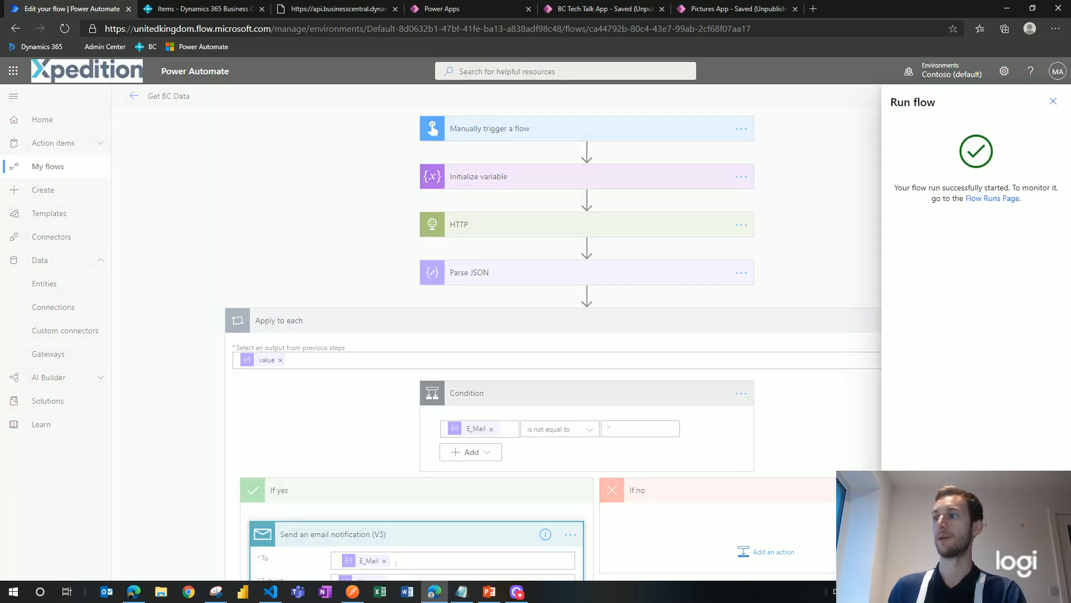
pyautogui.click(1053, 101)
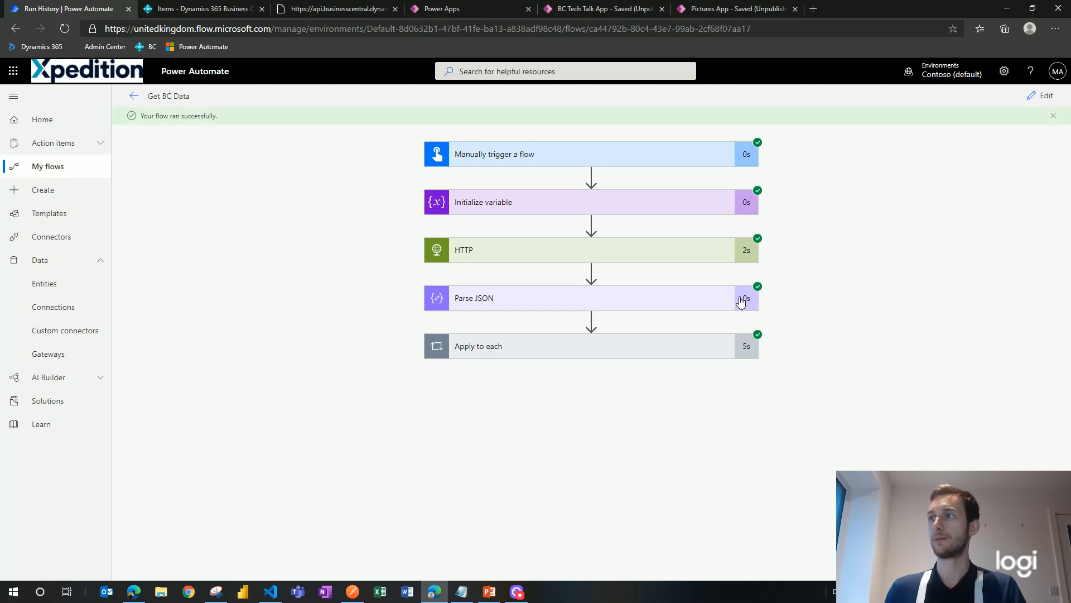
# Step: Check that the Condition and email succeeded for loop iterations 1 and 2, then return to My flows
pyautogui.click(644, 354)
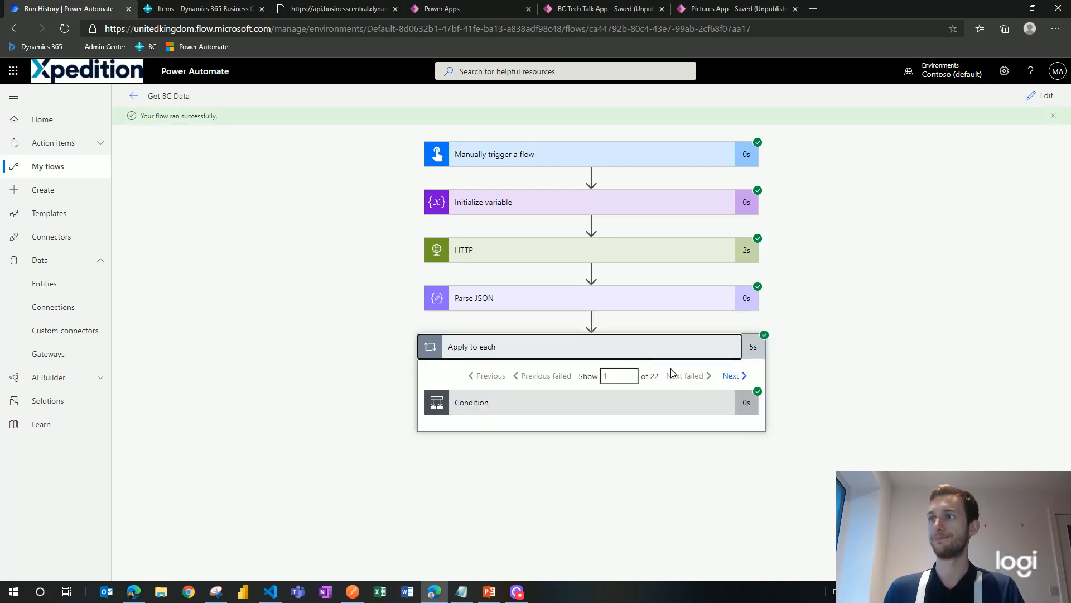
pyautogui.click(660, 407)
pyautogui.scroll(-1, 838, 379)
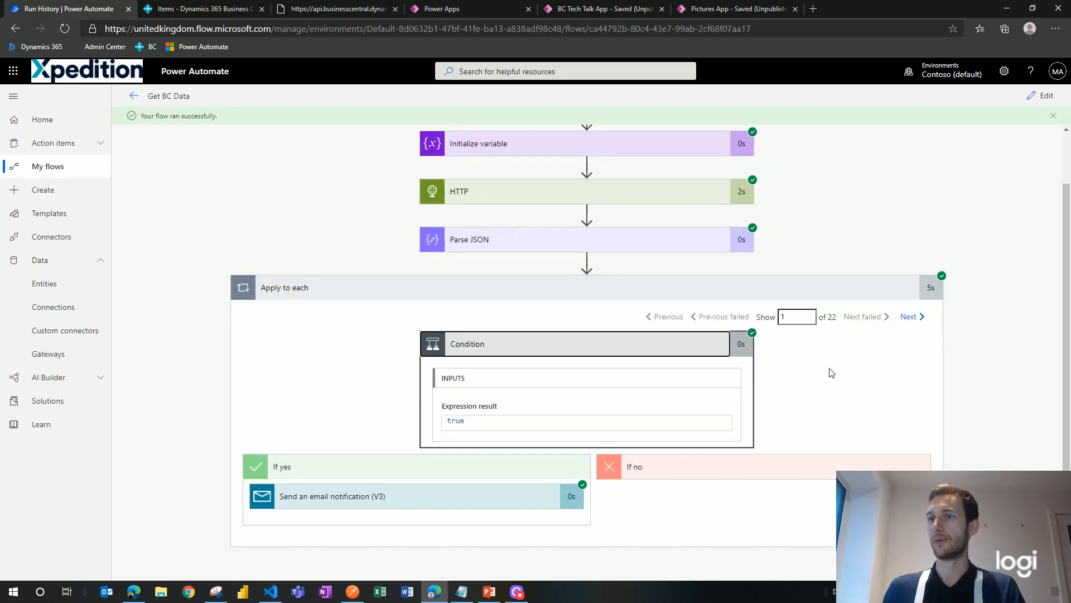
pyautogui.click(508, 502)
pyautogui.scroll(-4, 758, 454)
pyautogui.scroll(2, 564, 335)
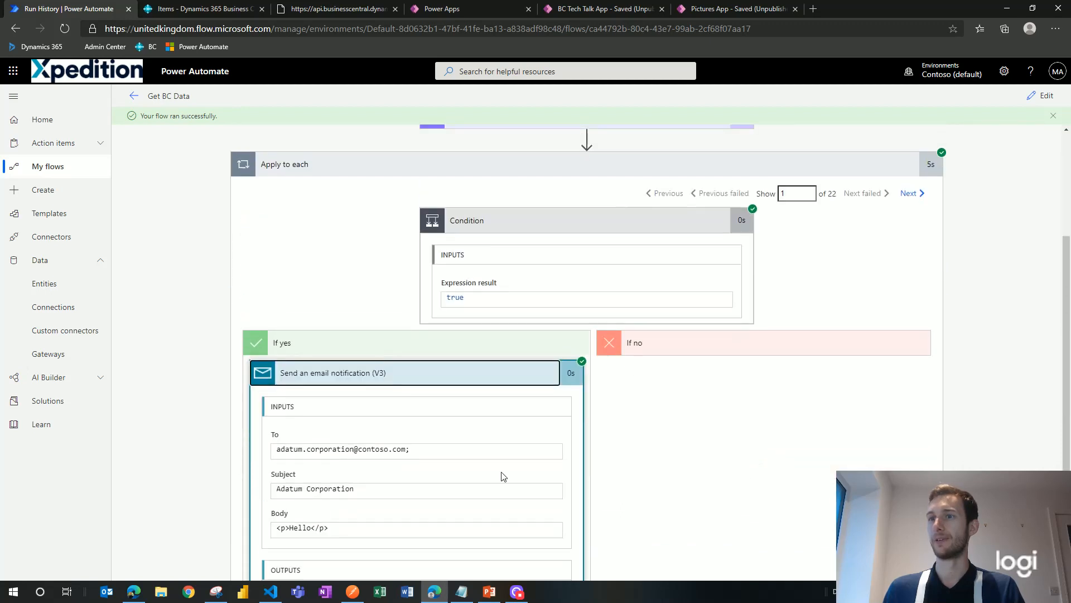
pyautogui.click(918, 194)
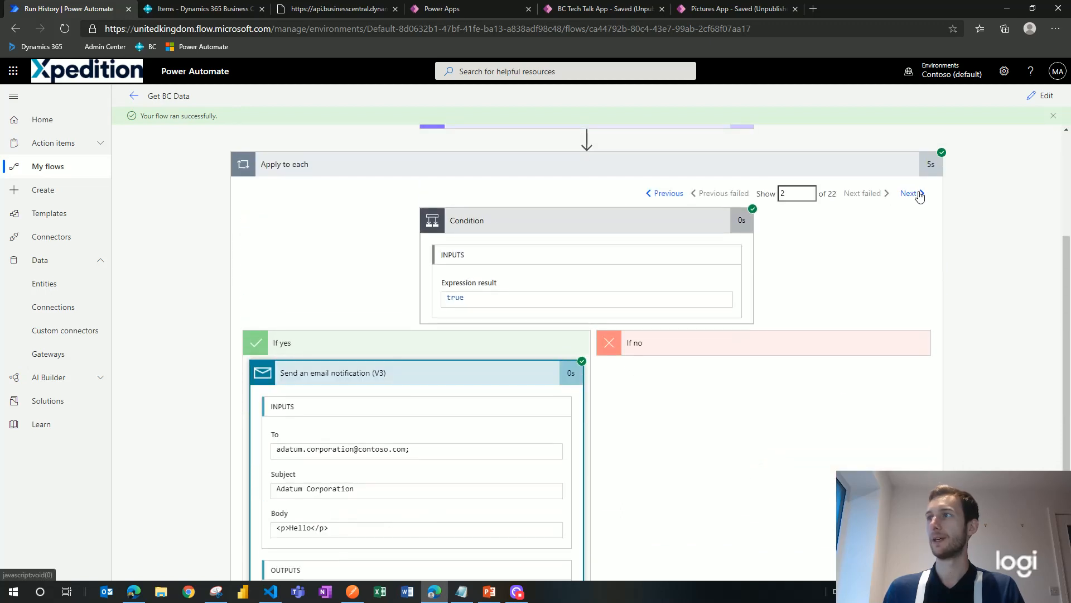
pyautogui.scroll(3, 904, 308)
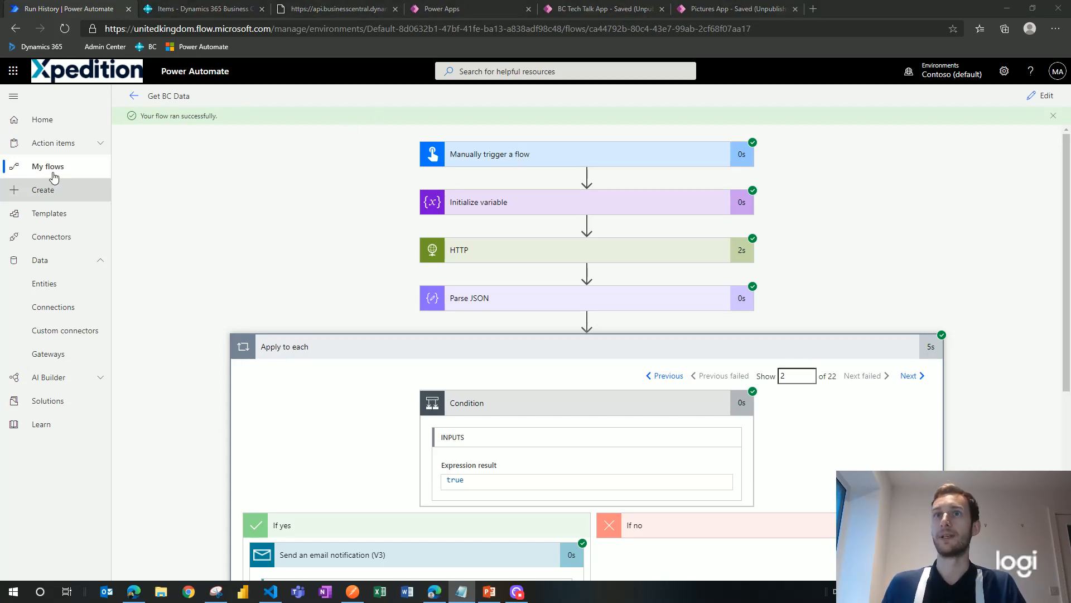
pyautogui.click(84, 166)
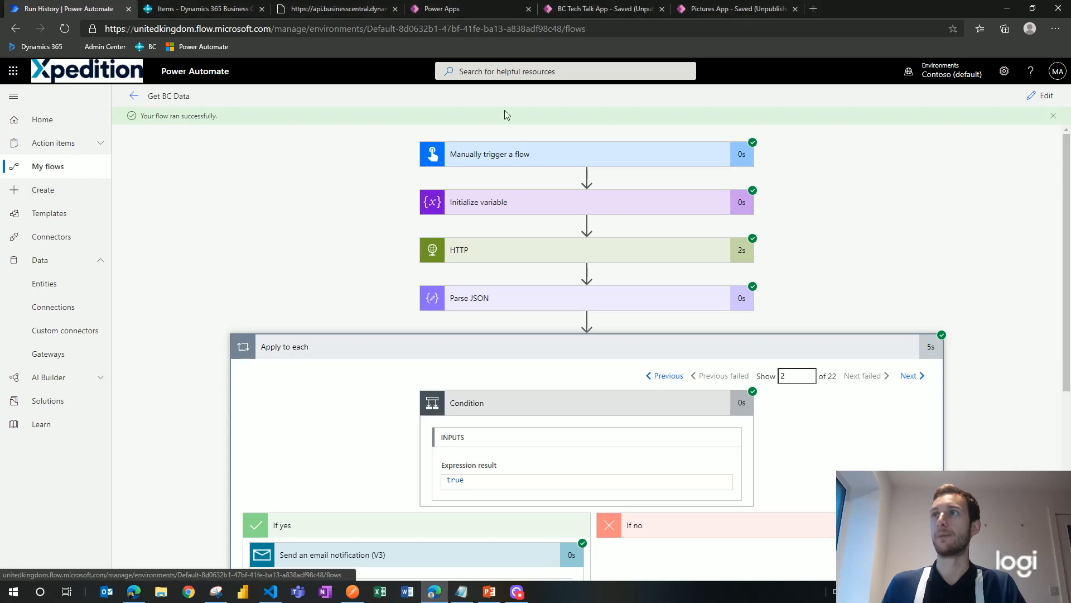
# Step: Switch to the BC Tech Talk App editor showing Get_Post-DataScreen and its controls
pyautogui.click(603, 8)
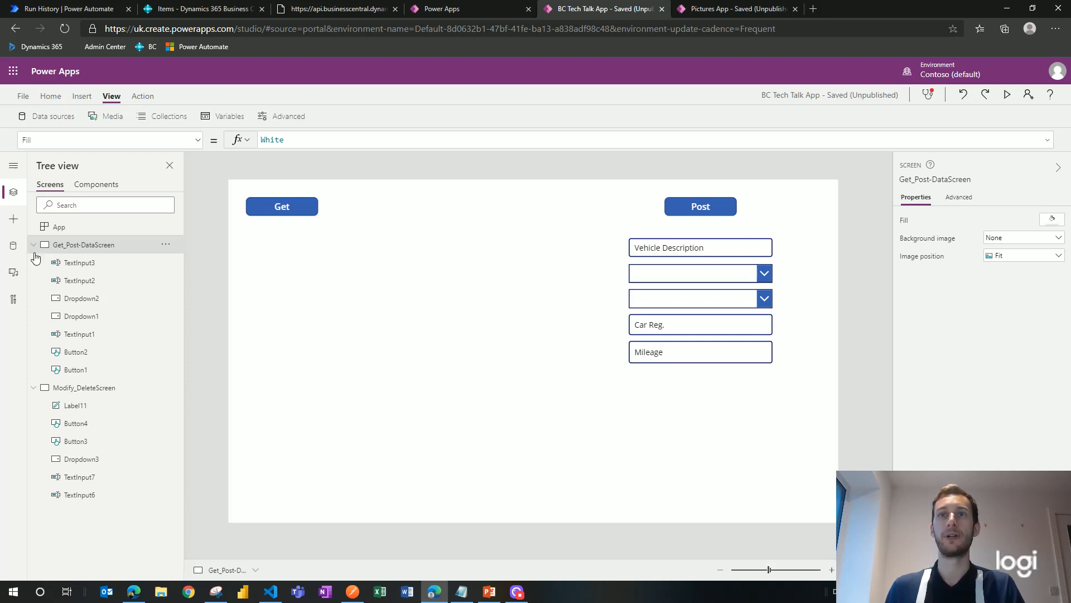
# Step: Insert a vertical gallery and position it just below the Get button
pyautogui.click(8, 253)
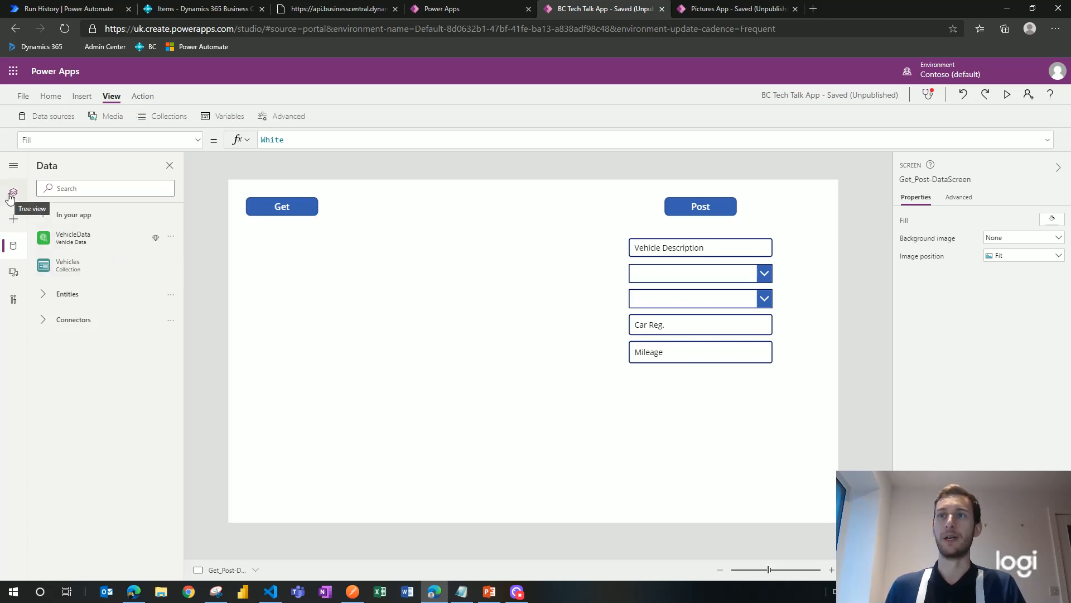
pyautogui.click(82, 96)
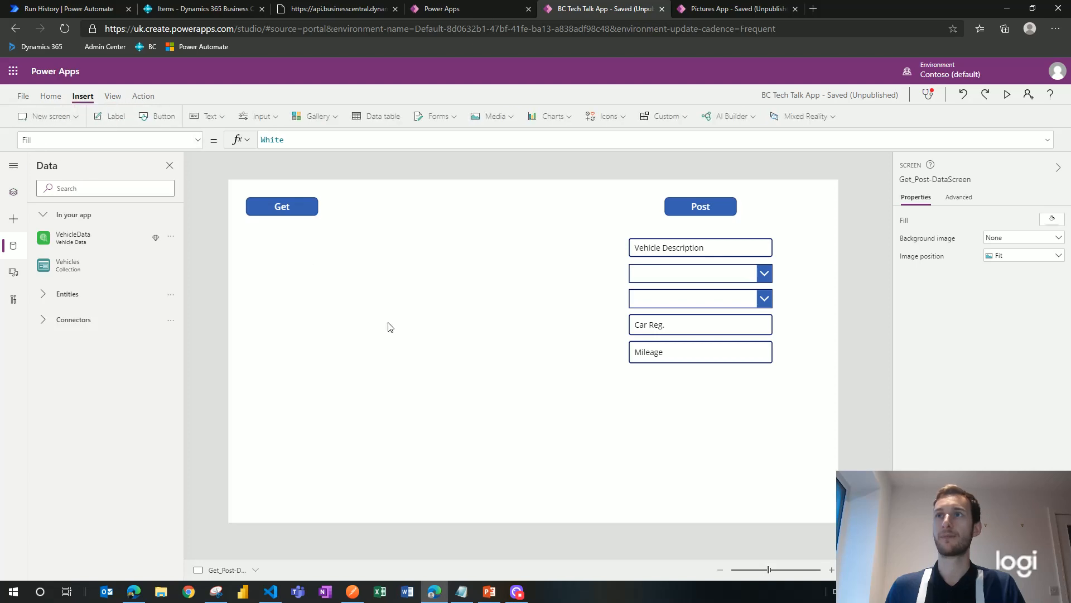
pyautogui.click(327, 121)
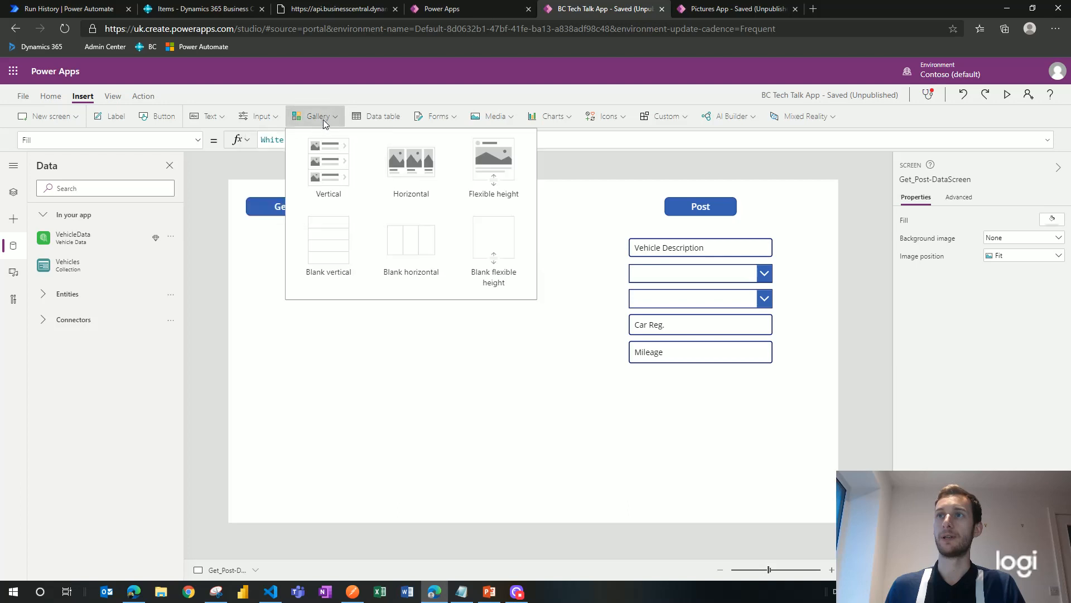
pyautogui.click(336, 180)
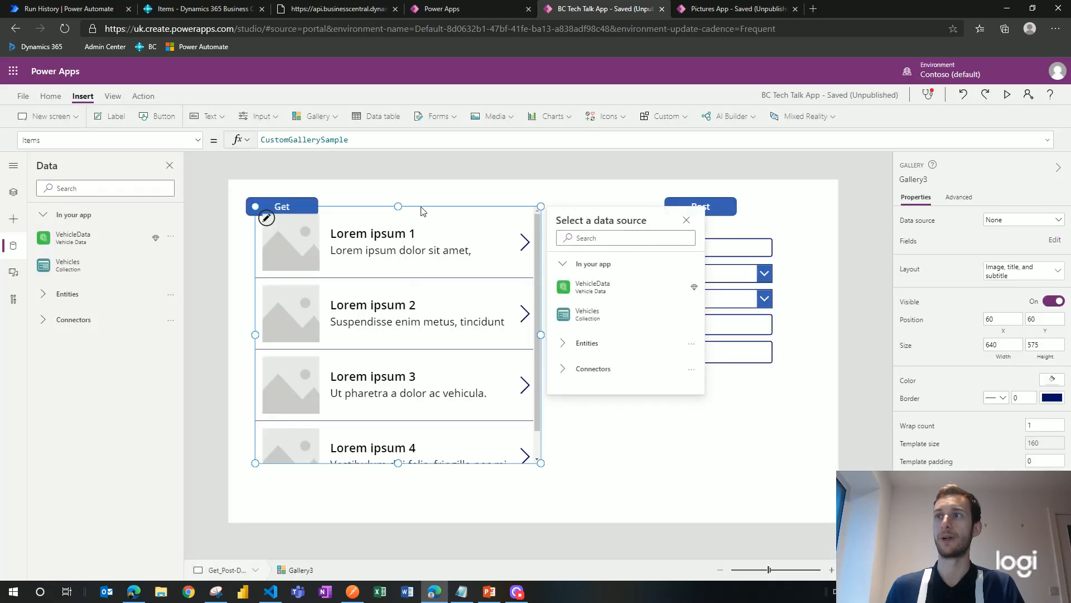
pyautogui.moveTo(422, 211); pyautogui.dragTo(408, 237)
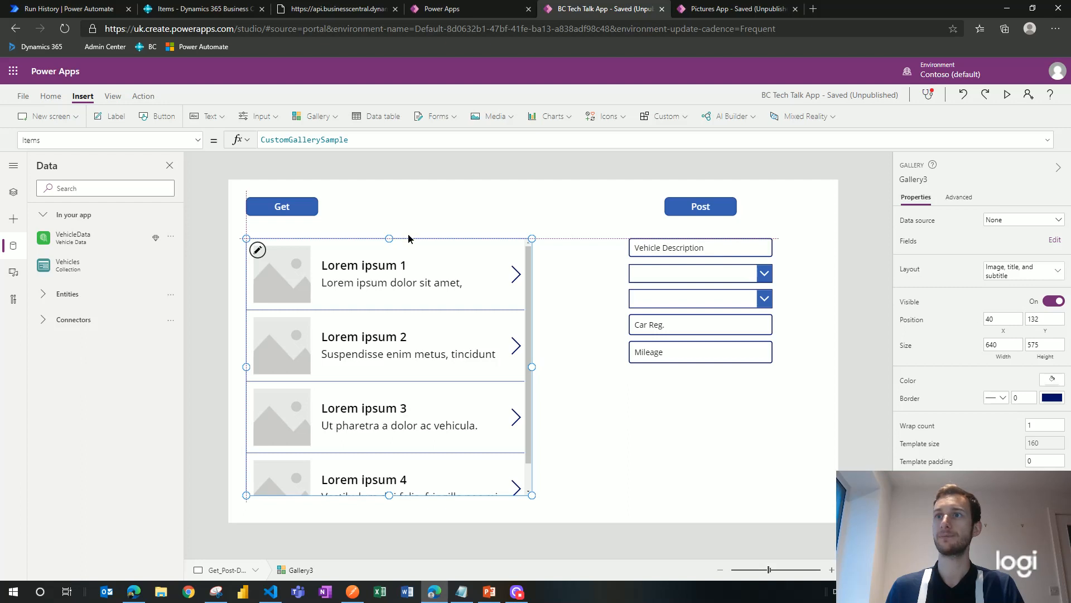
pyautogui.moveTo(408, 235); pyautogui.dragTo(409, 230)
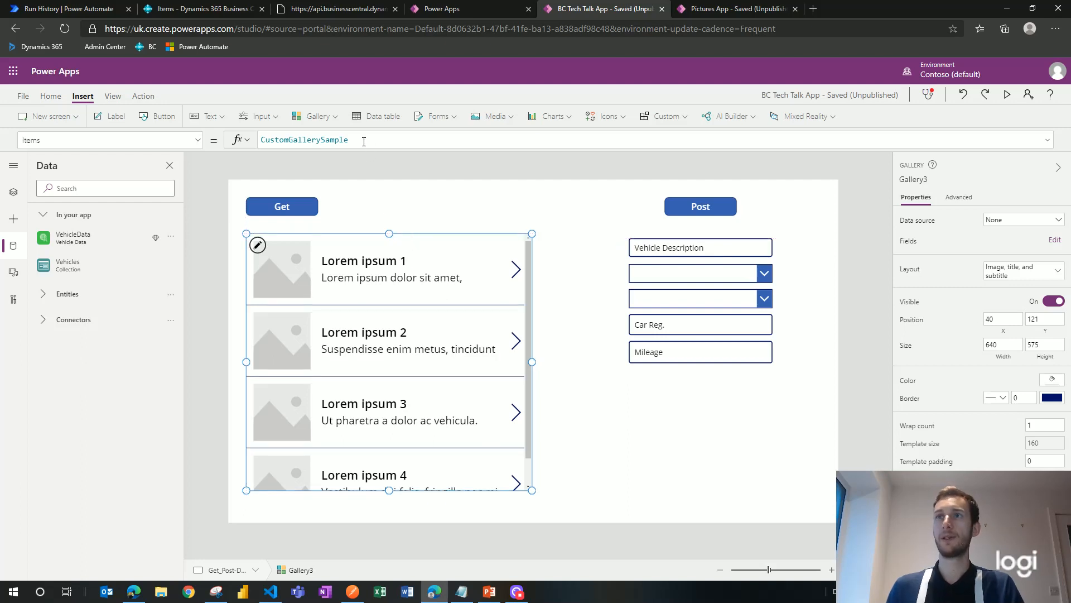
# Step: Replace the gallery's sample Items with the Vehicles collection
pyautogui.moveTo(365, 140); pyautogui.dragTo(277, 138)
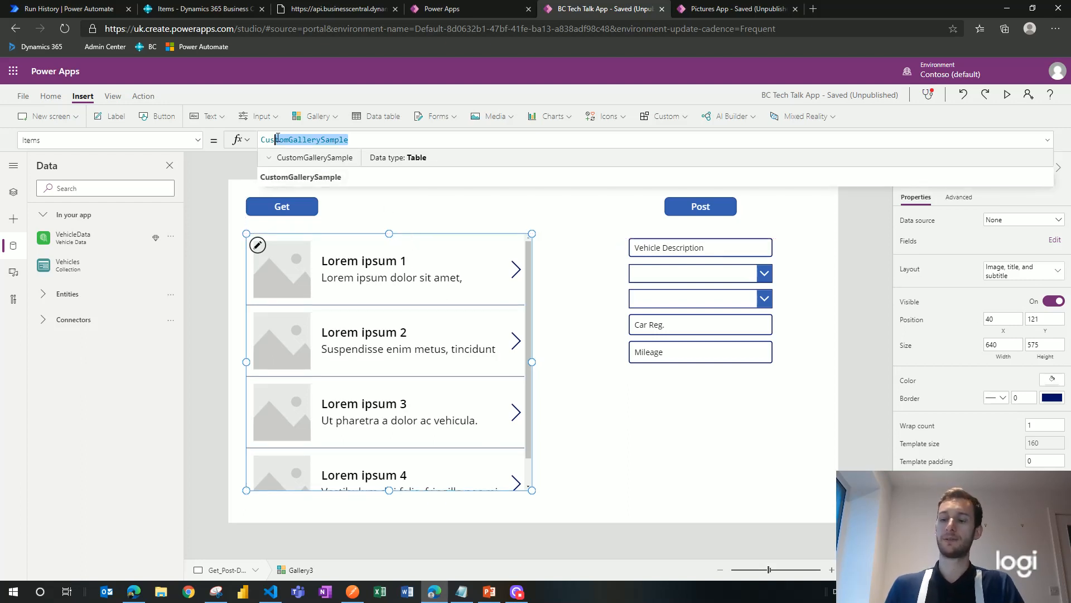
pyautogui.press('BackSpace')
pyautogui.press('BackSpace')
pyautogui.press('BackSpace')
pyautogui.press('BackSpace')
pyautogui.write('Veh')
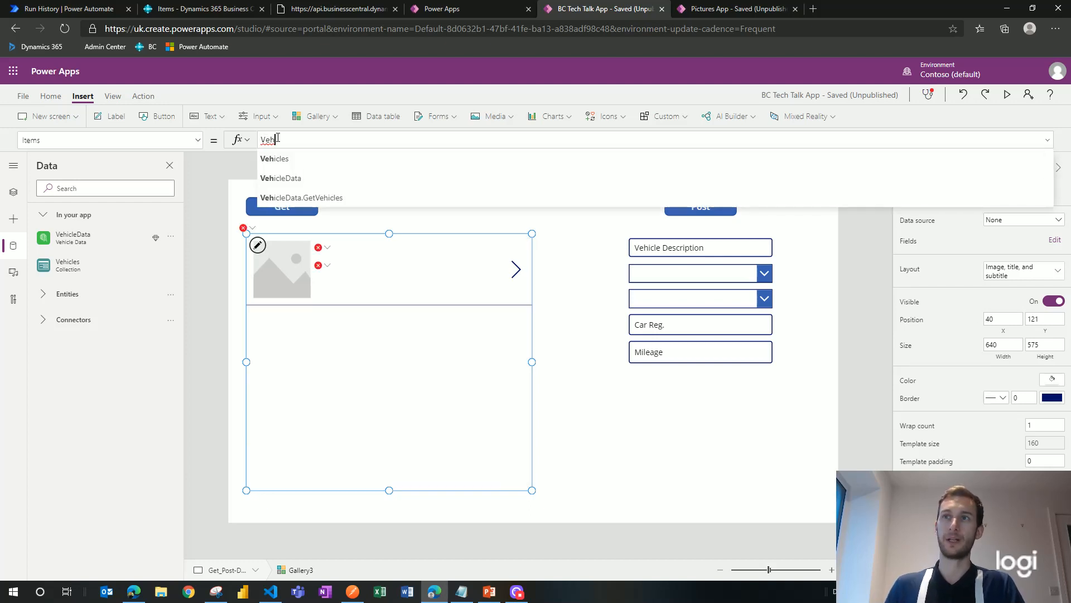
pyautogui.click(305, 159)
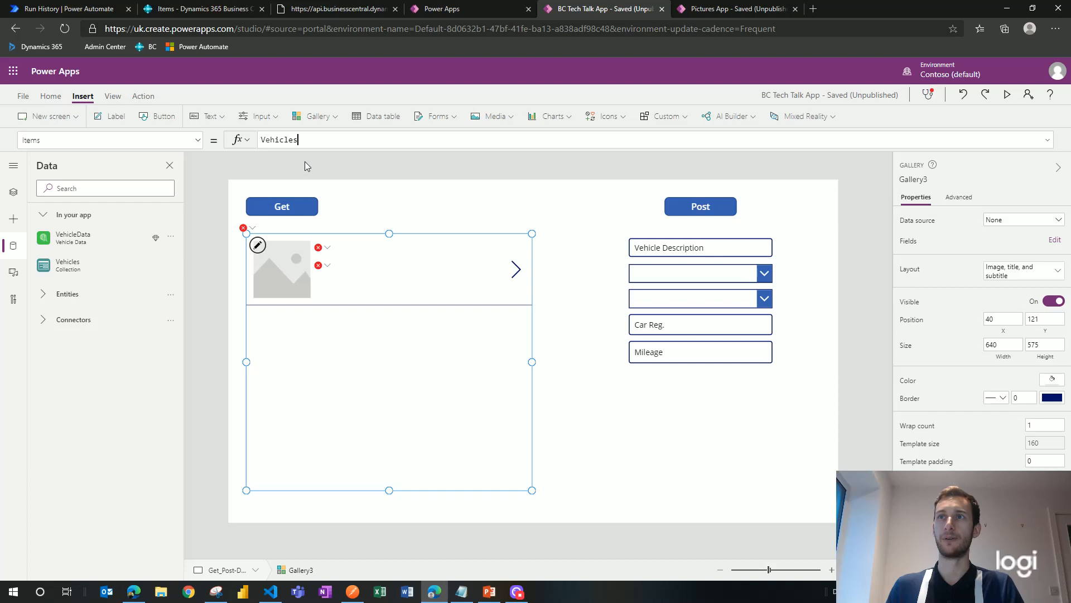
pyautogui.click(332, 187)
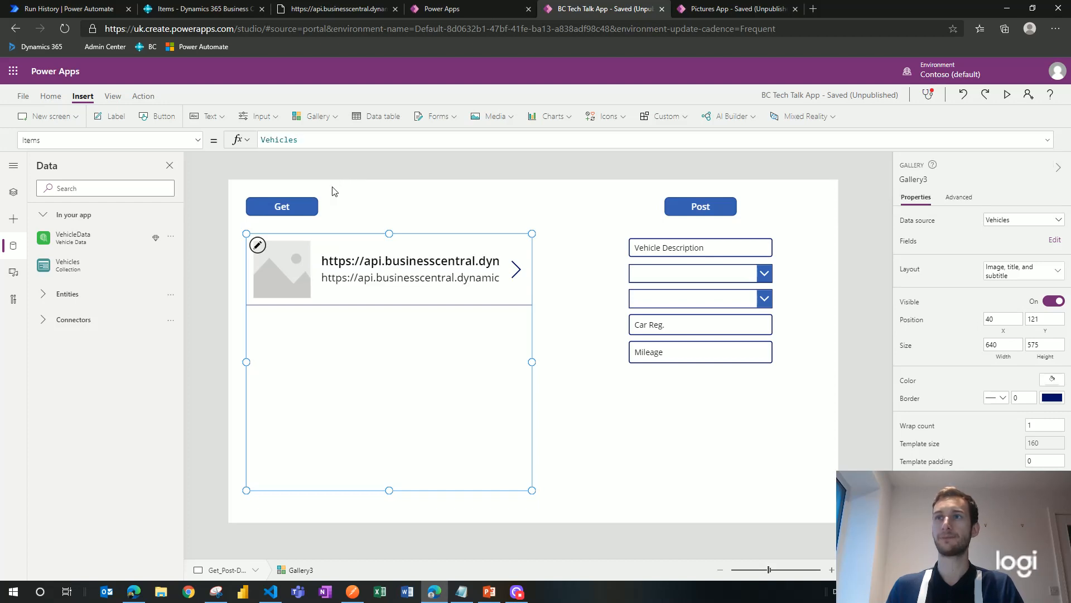
# Step: Select the Get button and edit its ClearCollect(Vehicles, VehicleData.GetVehicles(...)) OnSelect formula
pyautogui.click(299, 206)
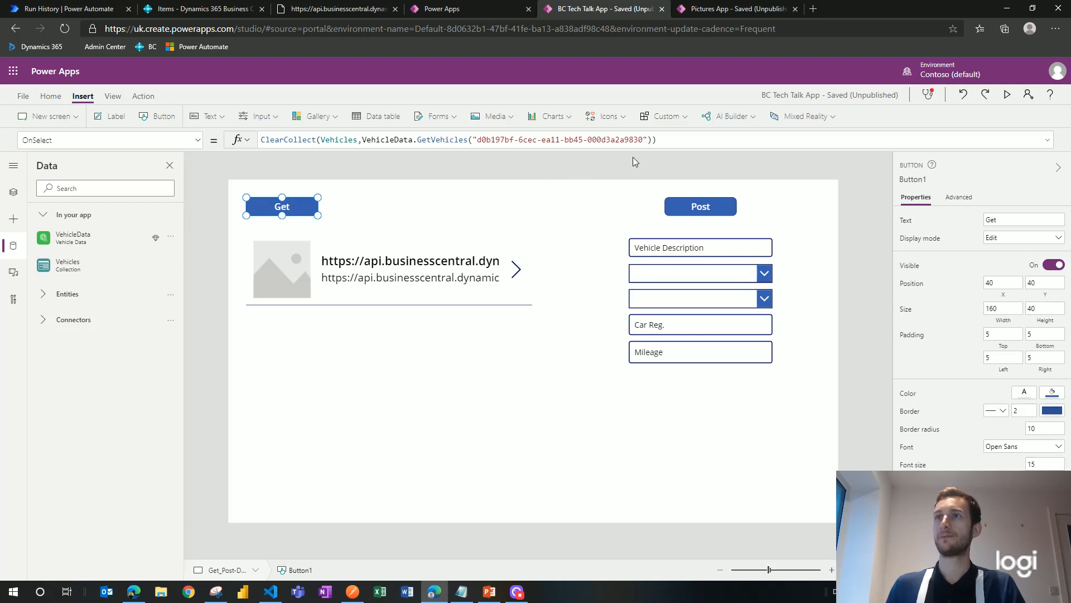
pyautogui.click(666, 141)
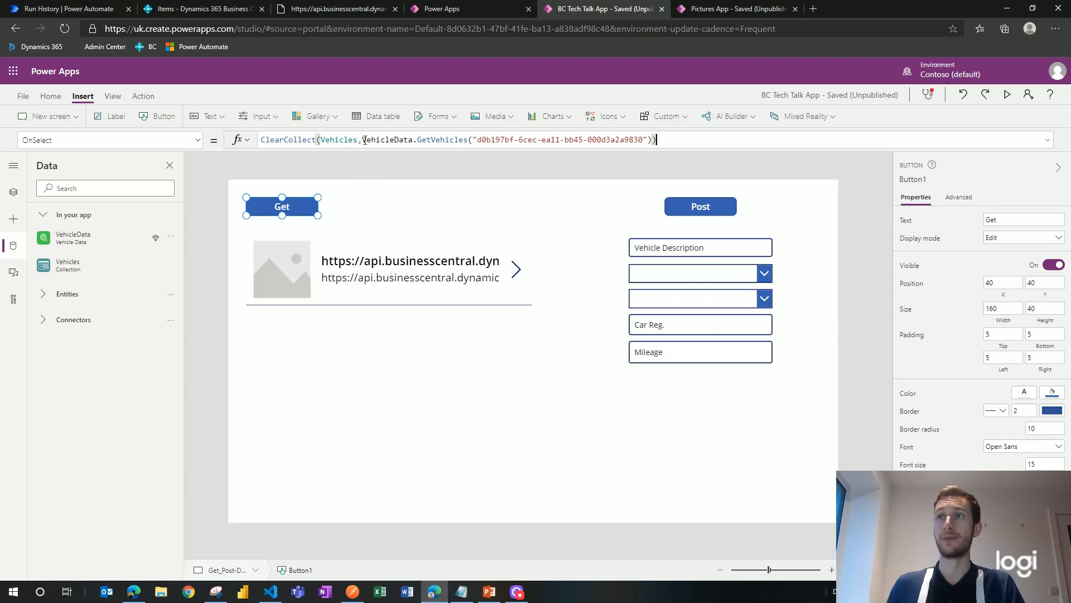
pyautogui.click(364, 140)
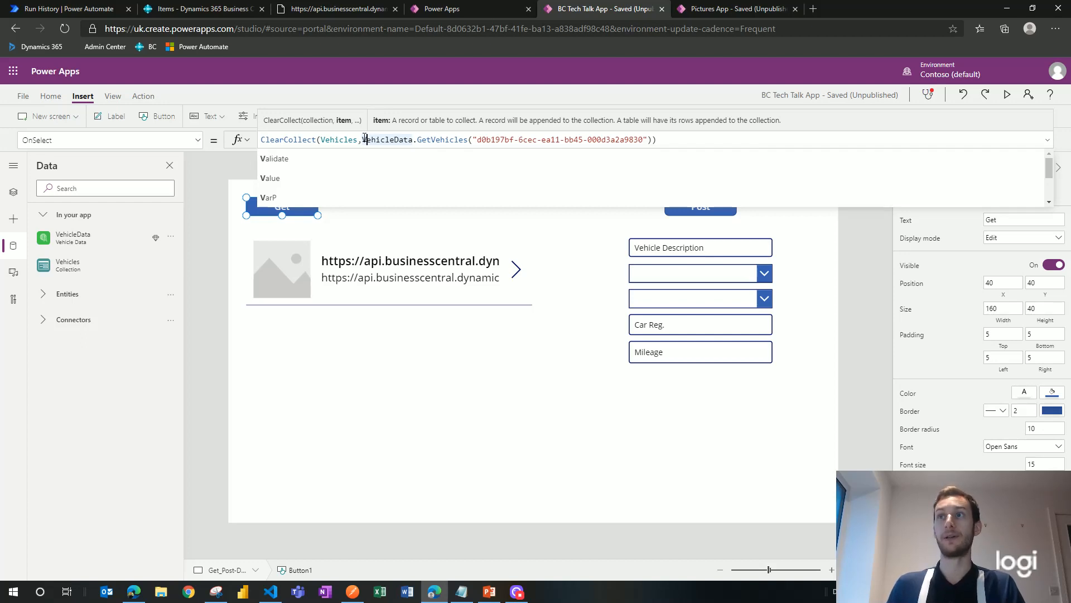
pyautogui.moveTo(363, 140); pyautogui.dragTo(413, 139)
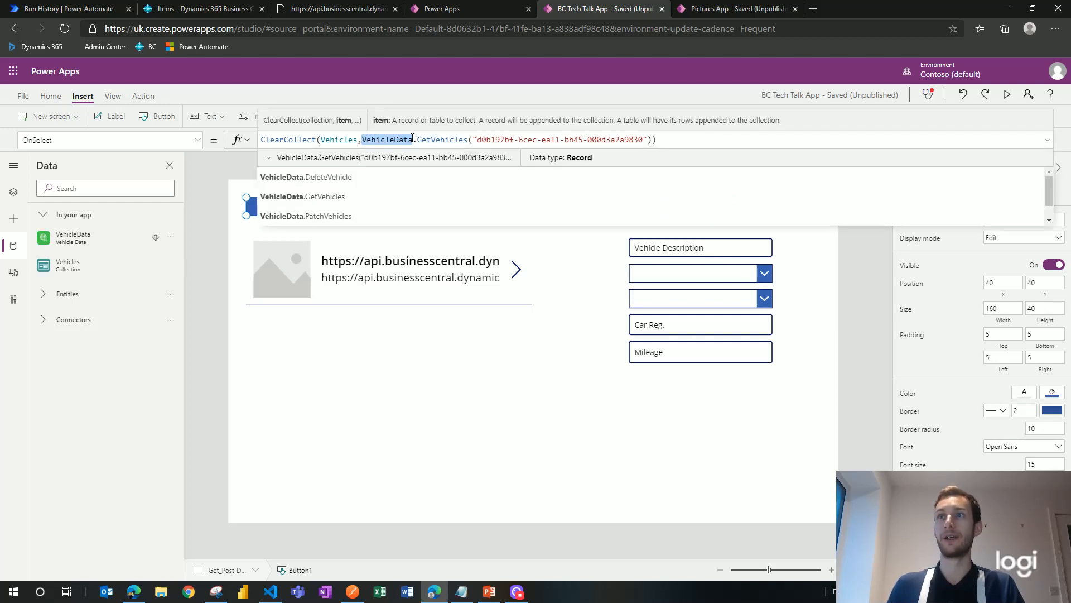
pyautogui.scroll(-1, 373, 188)
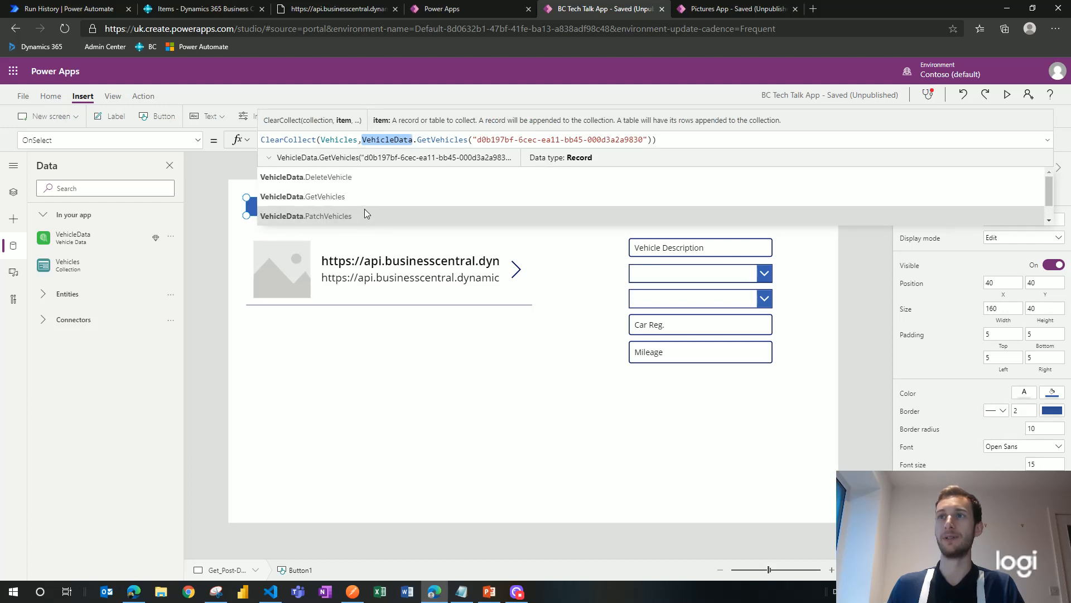
pyautogui.scroll(1, 364, 209)
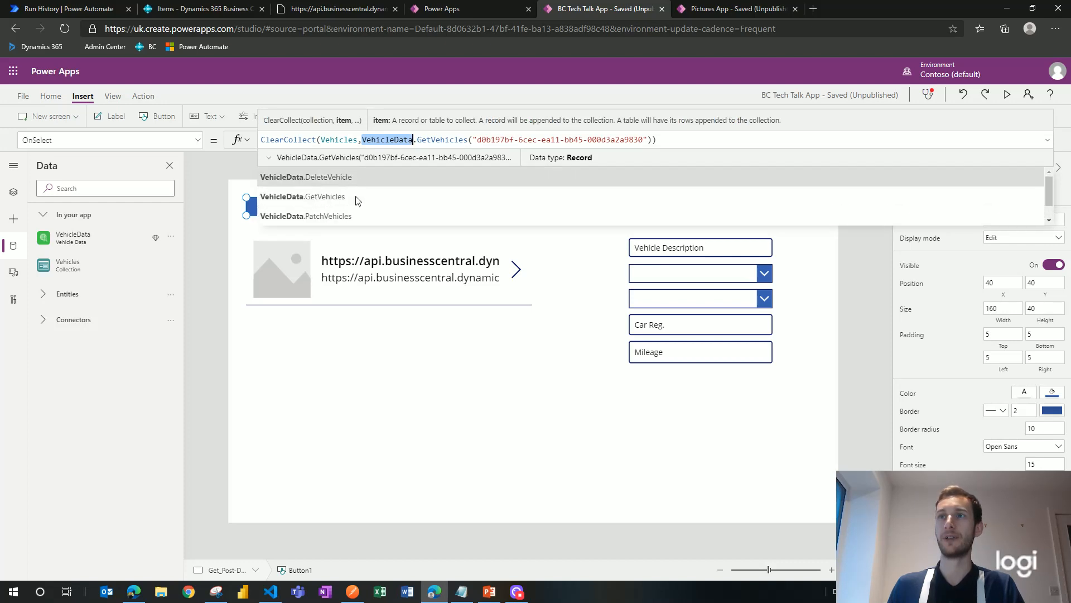
pyautogui.click(424, 139)
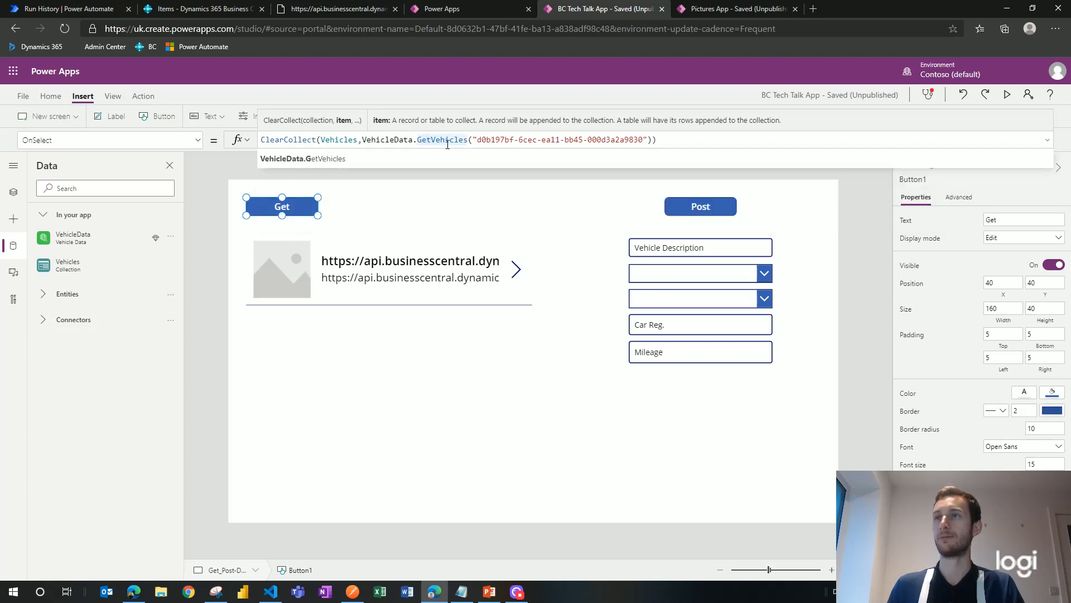
pyautogui.click(481, 140)
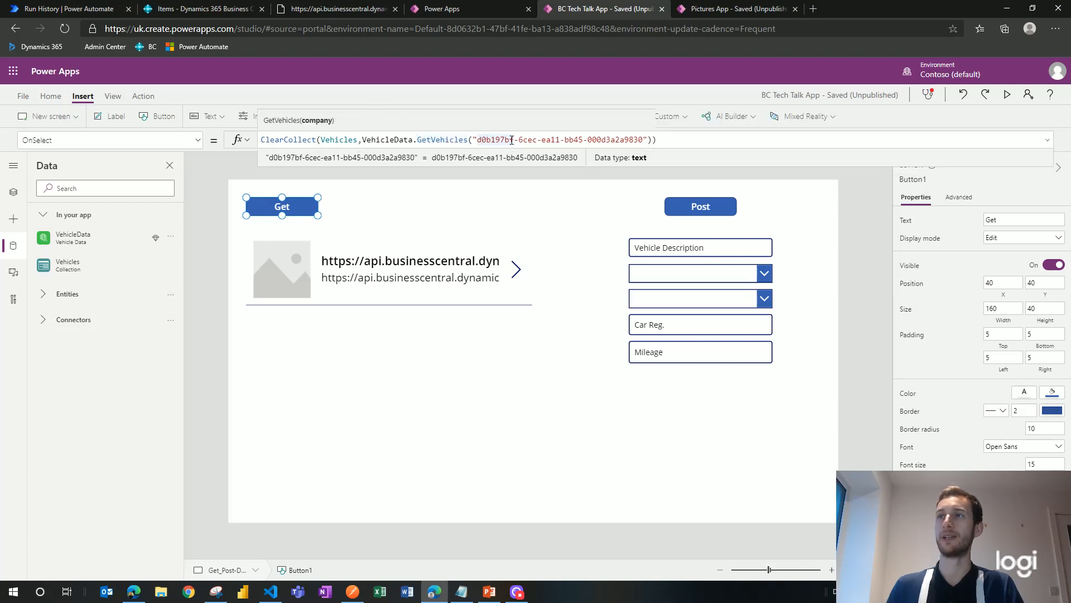
pyautogui.press('Left')
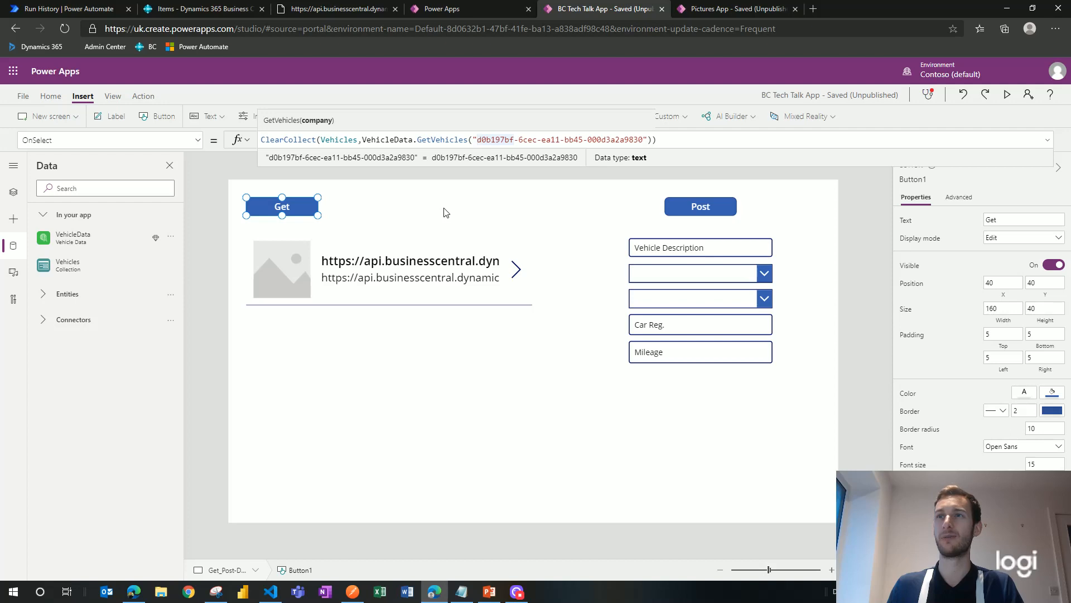
pyautogui.click(426, 303)
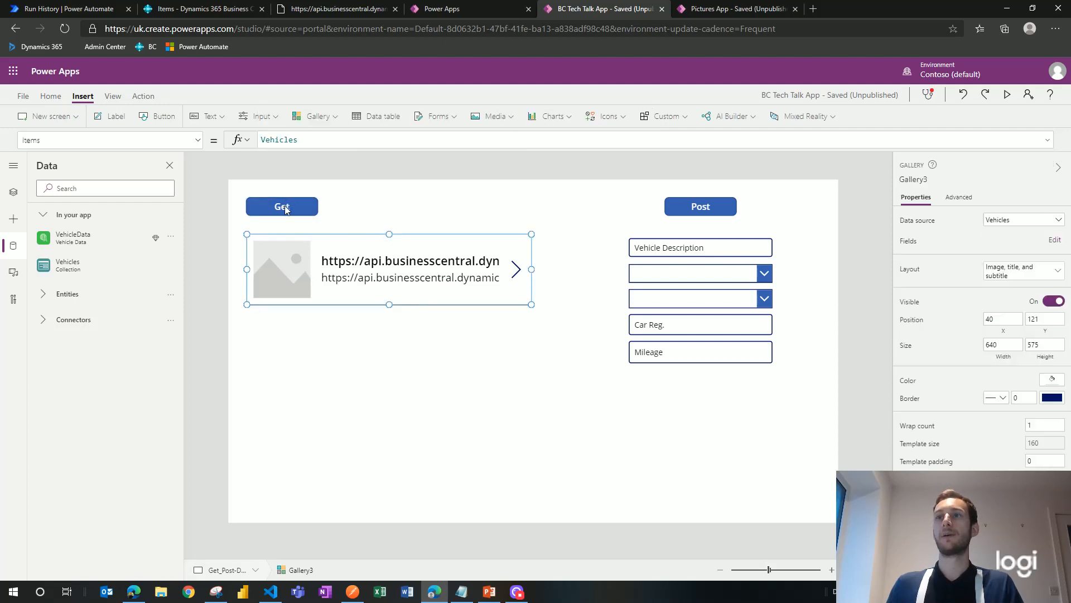
# Step: Load vehicles with the Get button and inspect the value table's records in Collections
pyautogui.click(341, 209)
pyautogui.keyDown('alt'); pyautogui.click(296, 212); pyautogui.keyUp('alt')
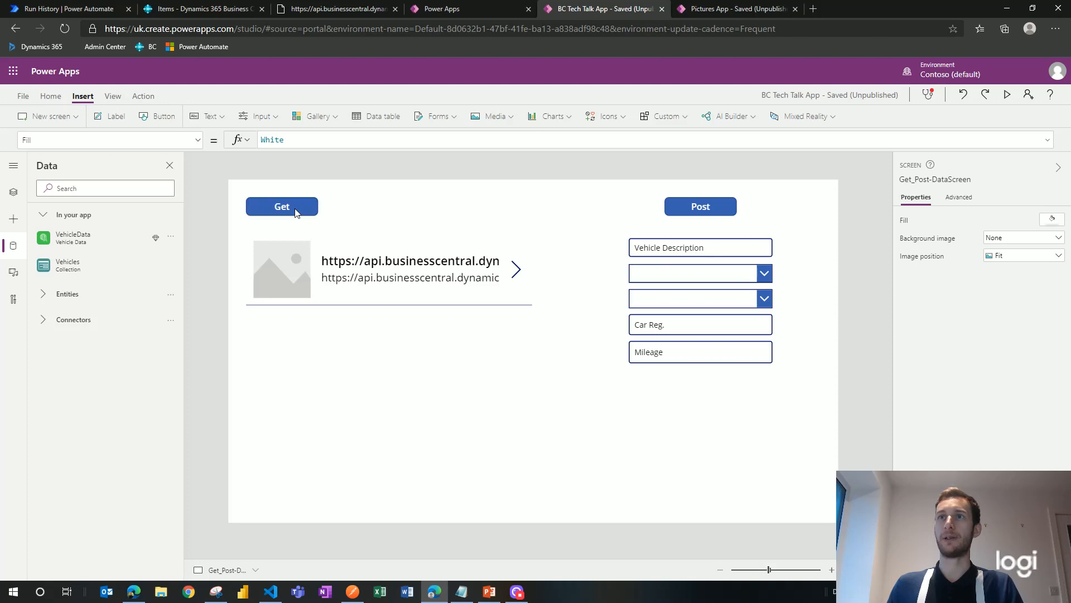
pyautogui.click(114, 99)
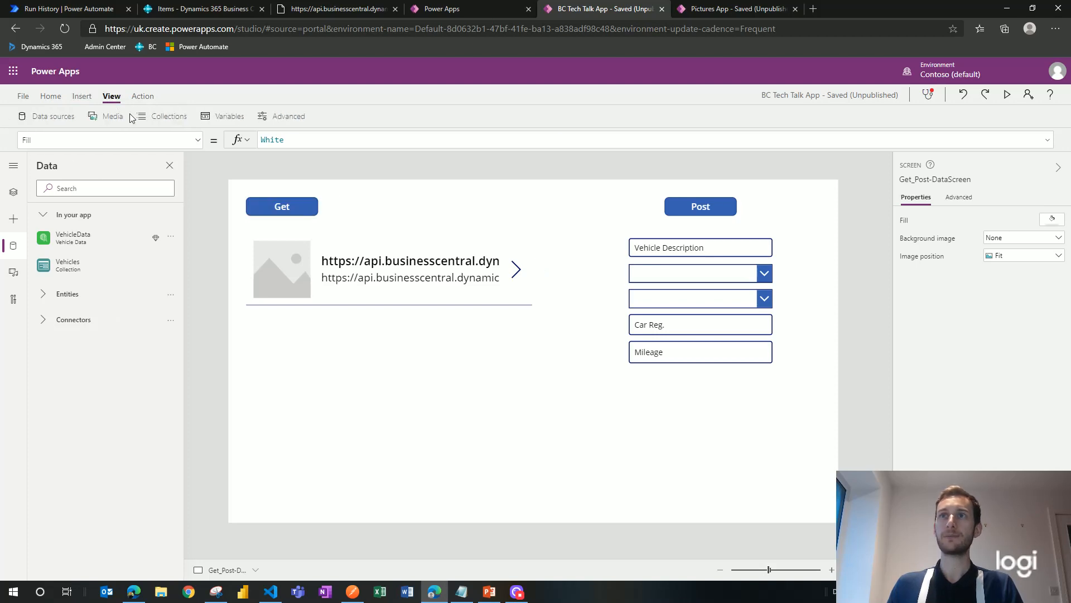
pyautogui.click(169, 117)
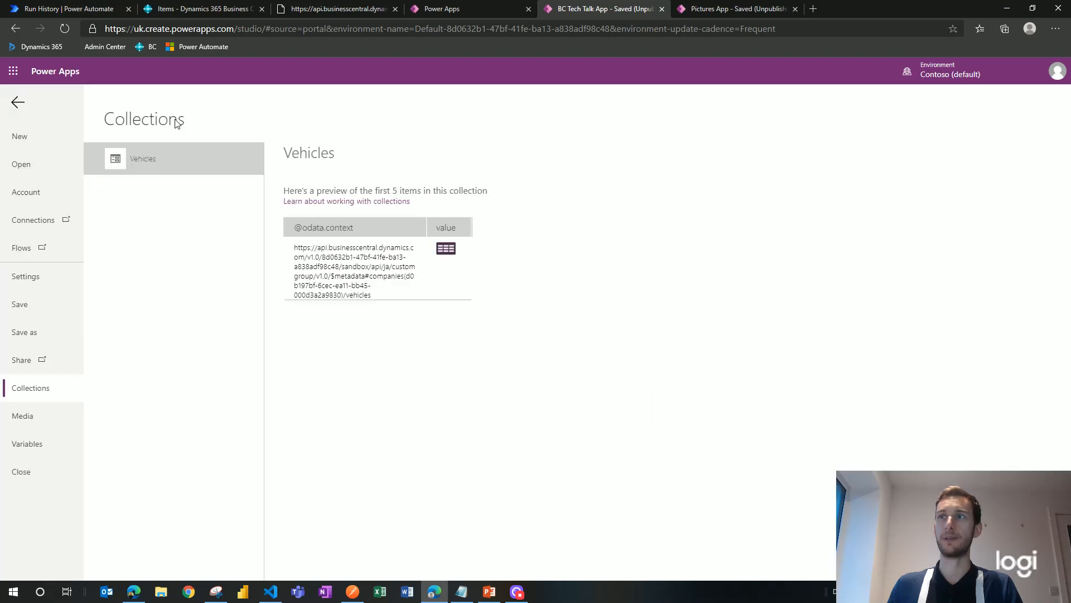
pyautogui.click(446, 250)
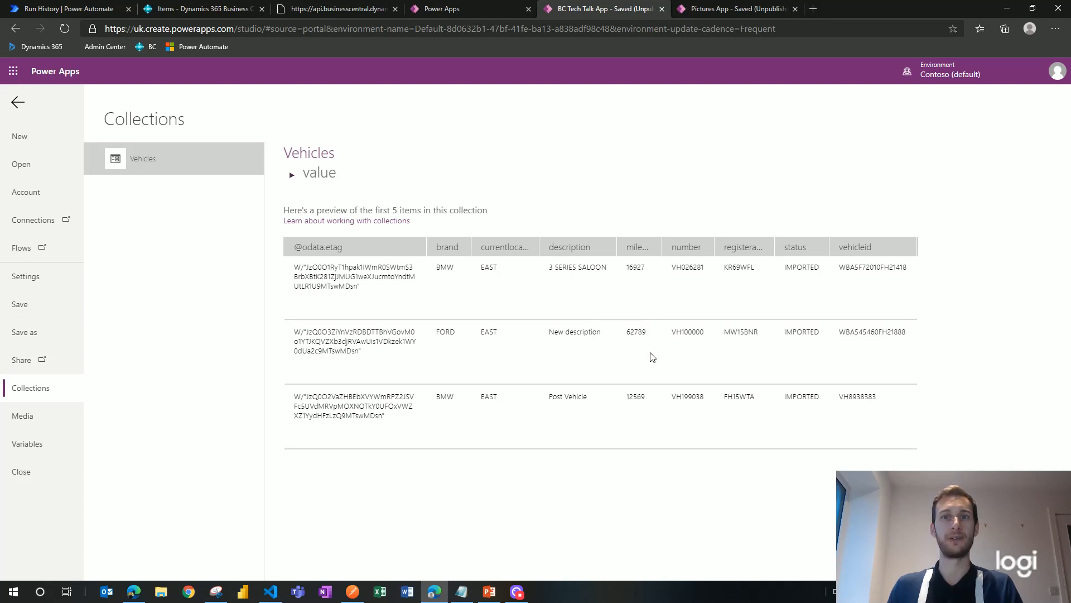
pyautogui.click(19, 105)
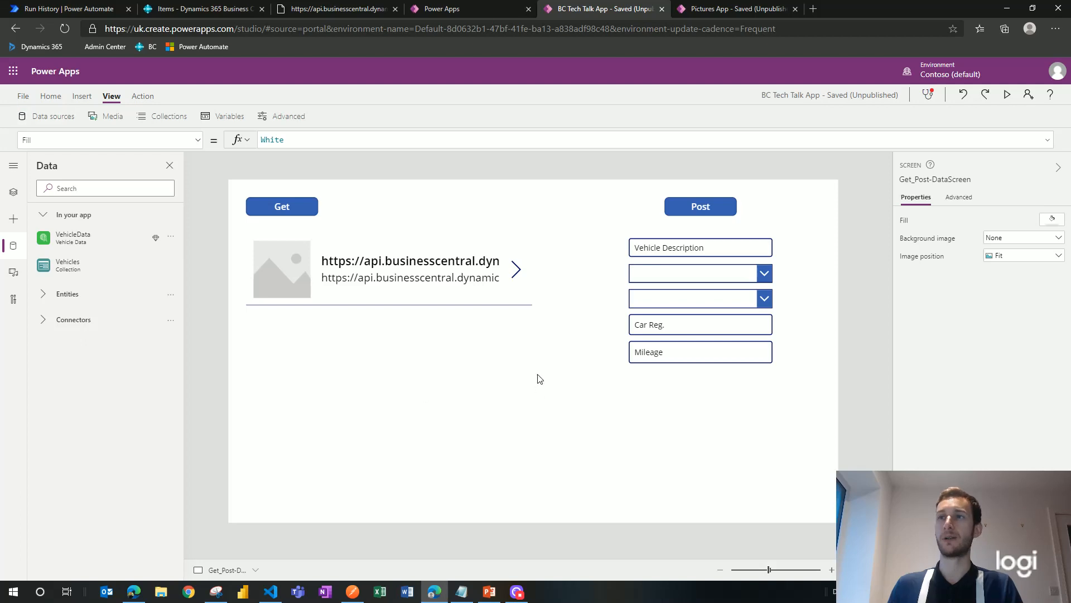
# Step: Select the vehicle gallery and recheck the Vehicles collection preview
pyautogui.click(450, 304)
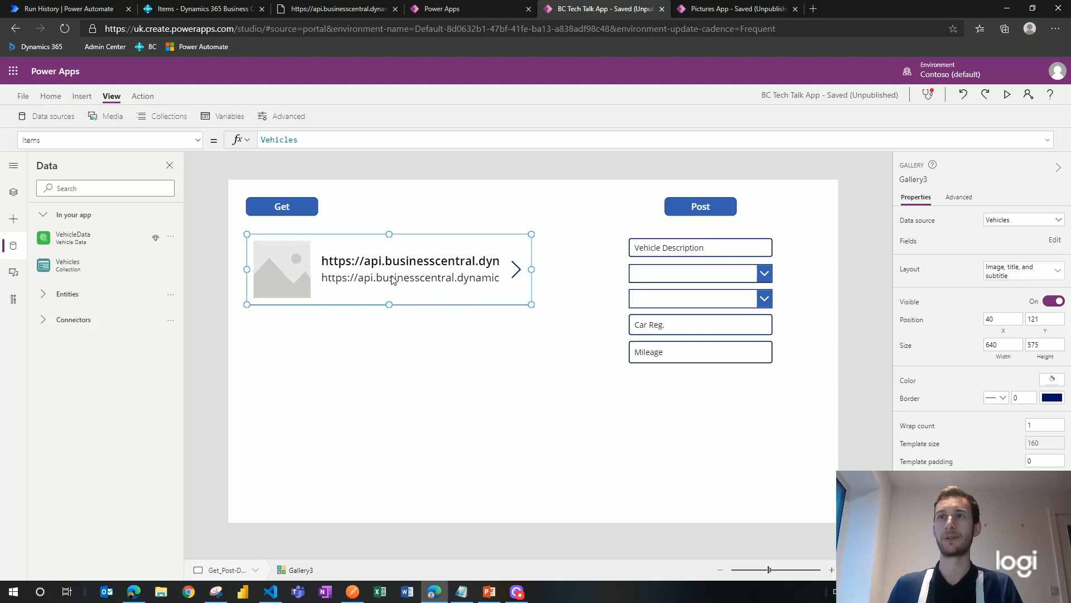
pyautogui.click(157, 120)
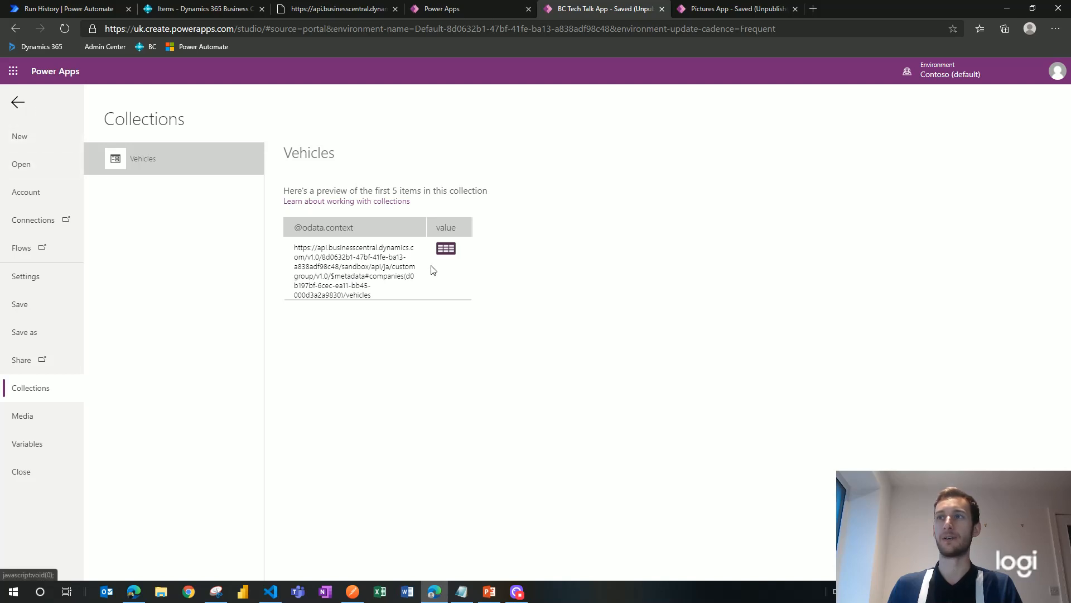
pyautogui.click(18, 103)
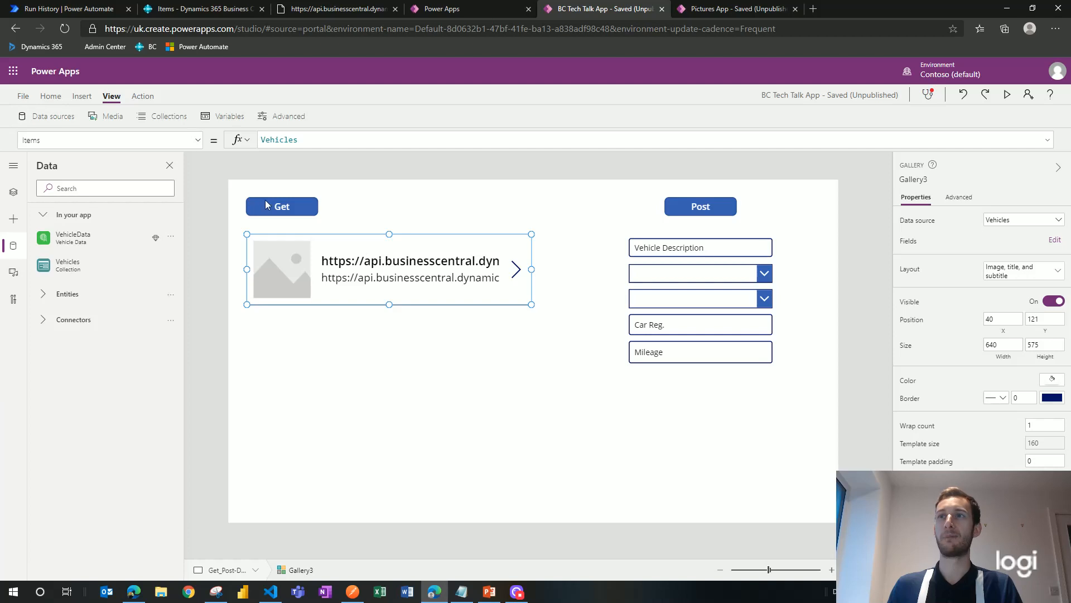
# Step: Change the gallery's Items formula to First(Vehicles).value
pyautogui.click(303, 140)
pyautogui.moveTo(262, 141); pyautogui.dragTo(331, 143)
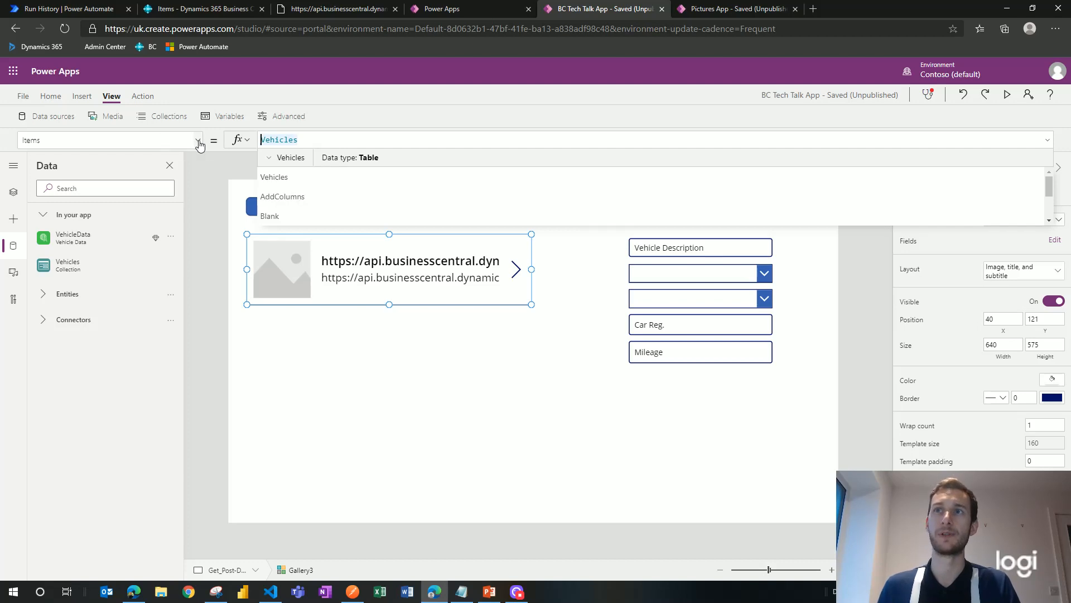
pyautogui.click(325, 141)
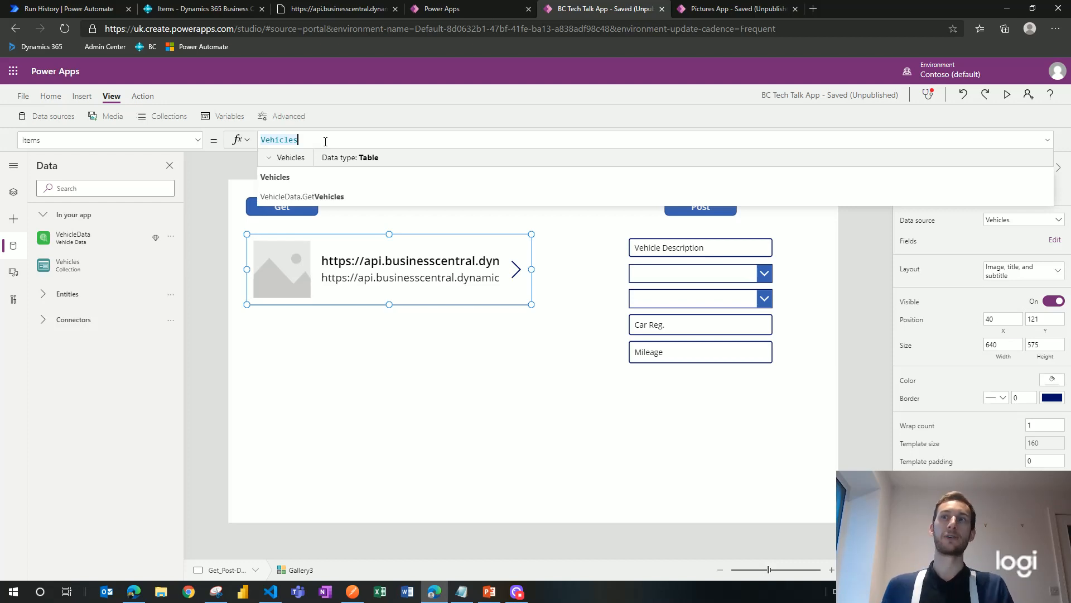
pyautogui.press('Home')
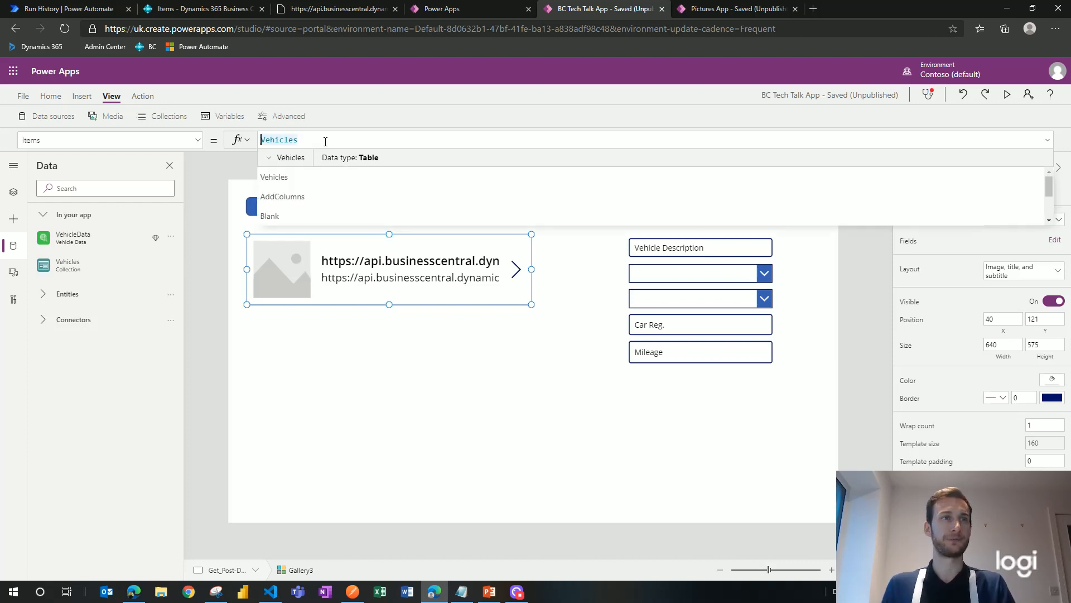
pyautogui.write('First')
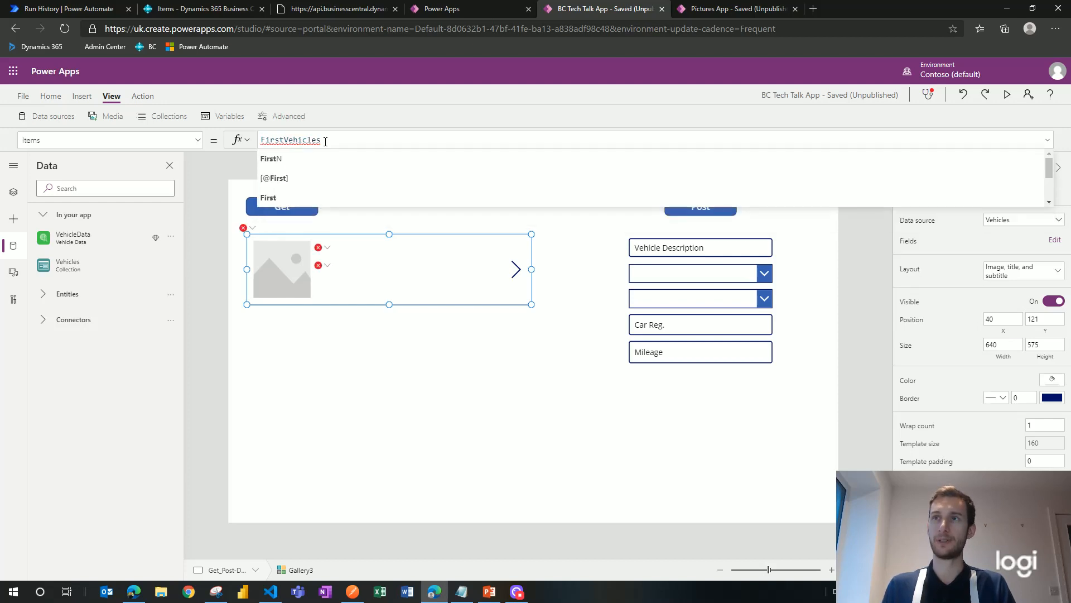
pyautogui.write('(')
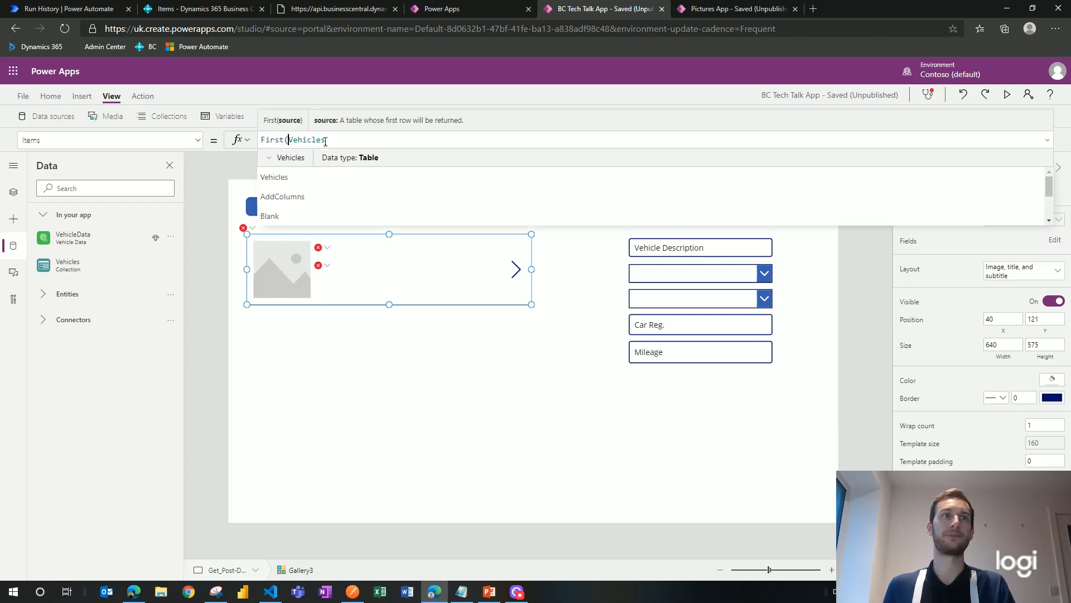
pyautogui.doubleClick(325, 141)
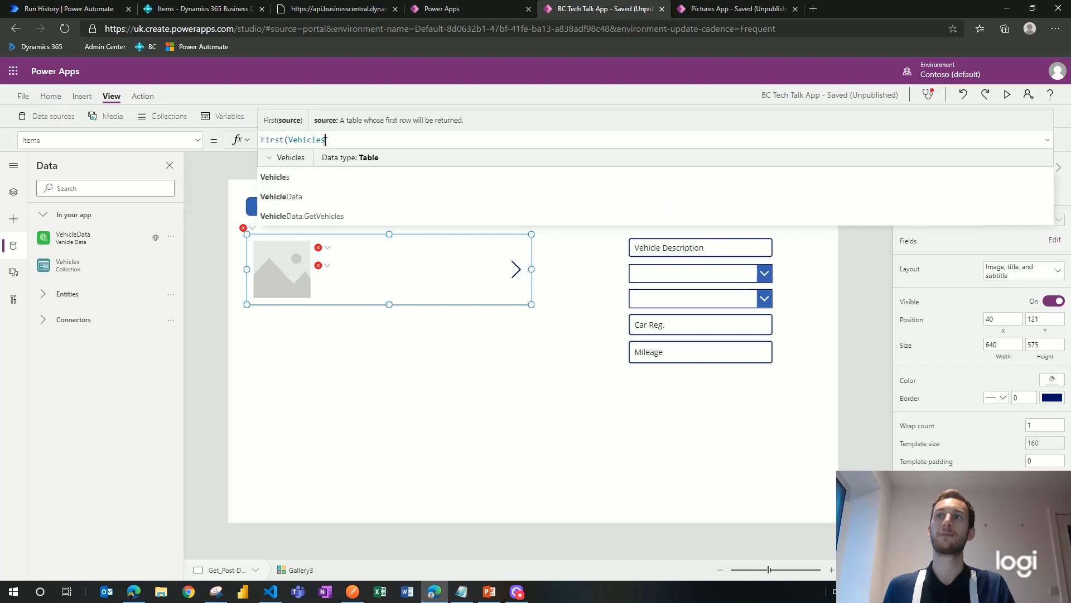
pyautogui.write(').')
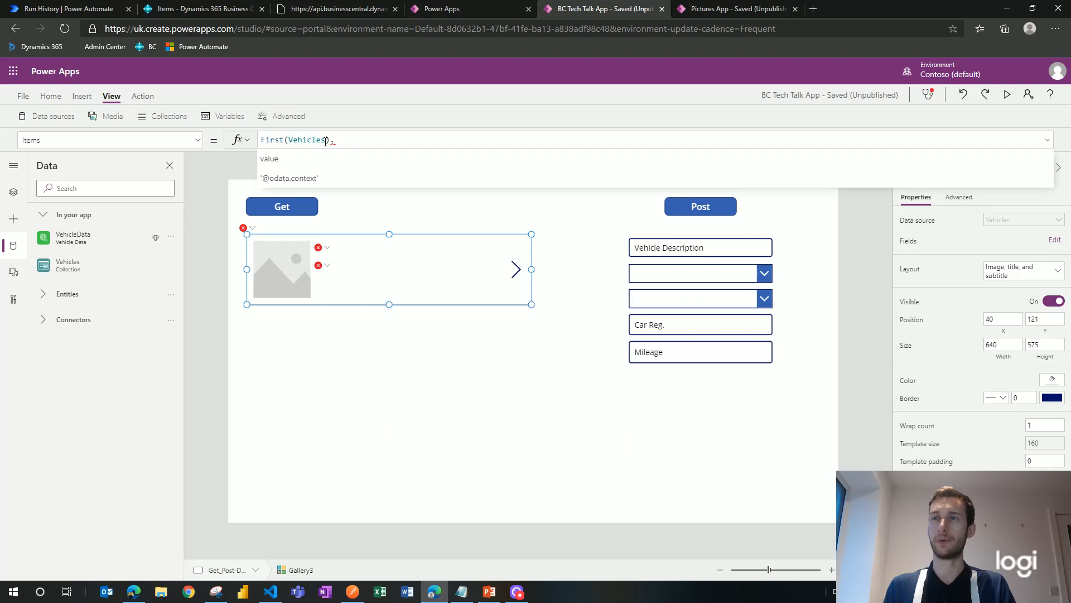
pyautogui.click(282, 158)
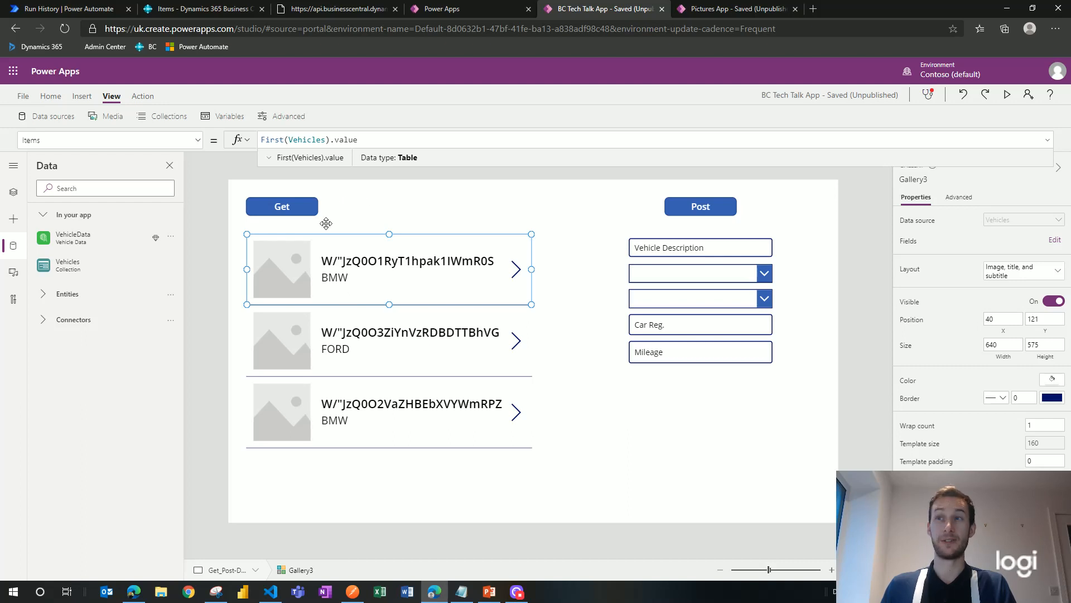
# Step: Confirm the three vehicle rows in the Collections preview, then return to the tree view
pyautogui.click(180, 121)
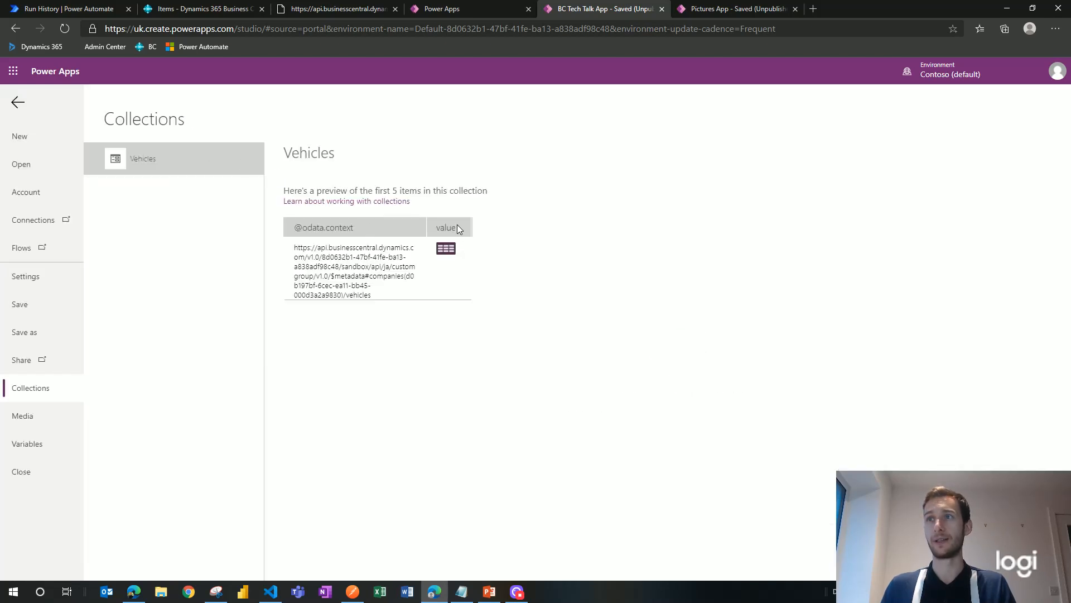
pyautogui.click(446, 248)
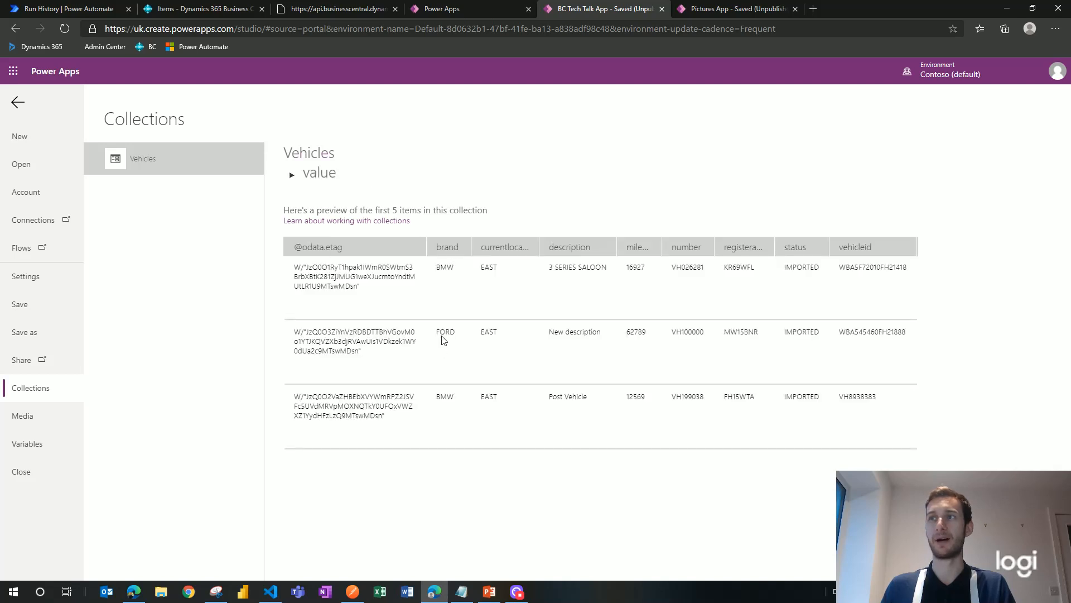
pyautogui.click(18, 103)
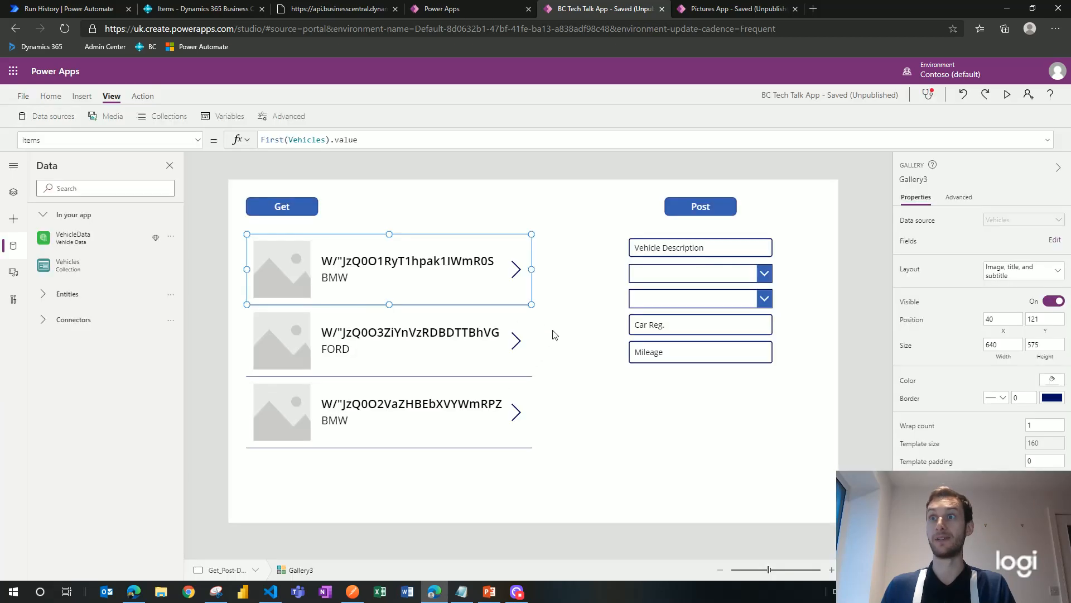
pyautogui.click(13, 195)
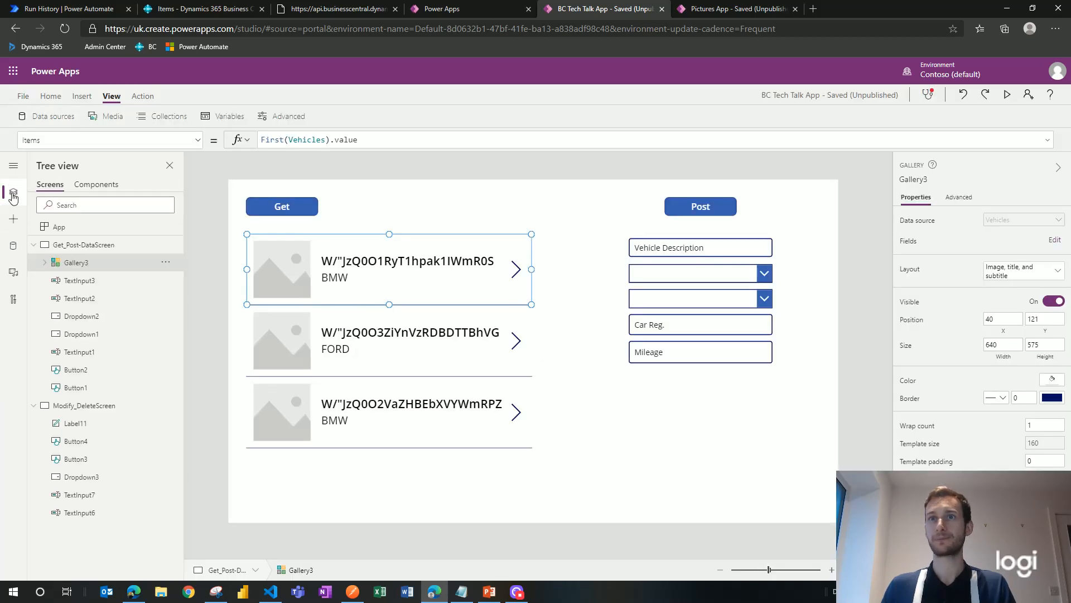
pyautogui.click(94, 282)
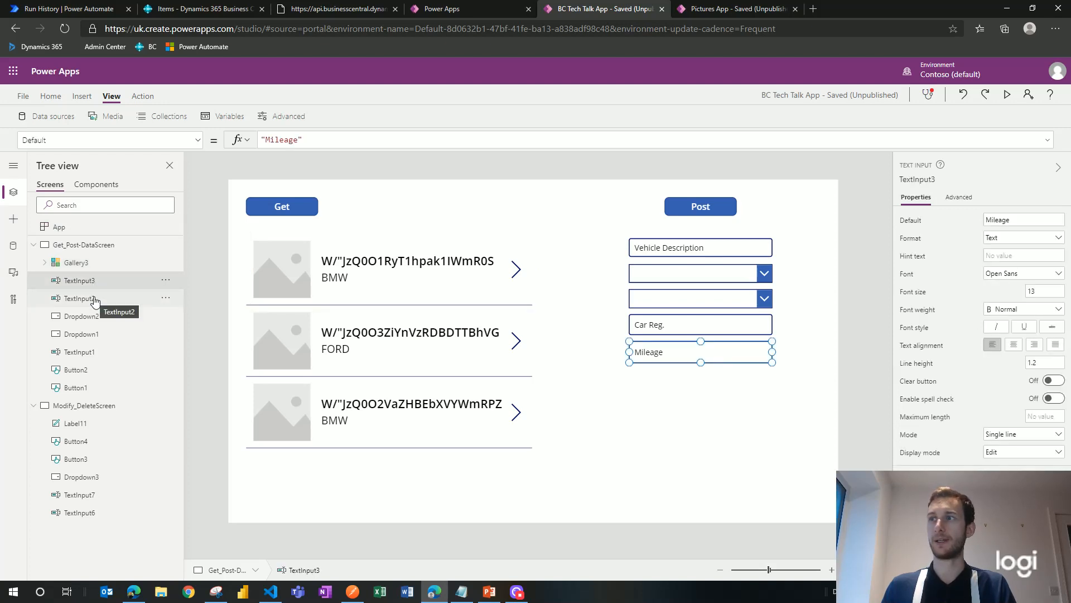
pyautogui.click(47, 264)
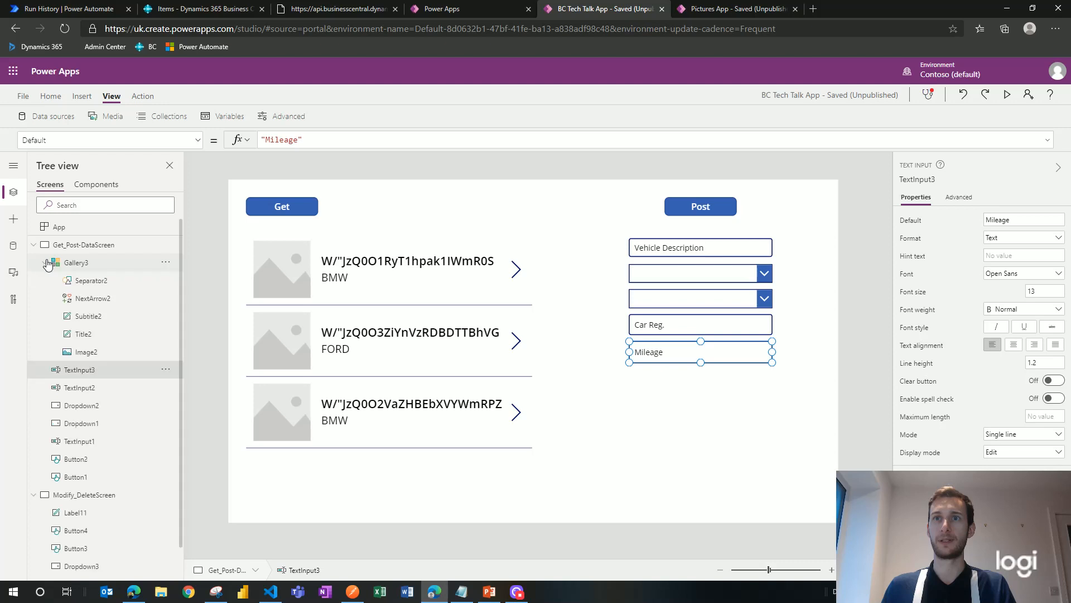
pyautogui.click(99, 334)
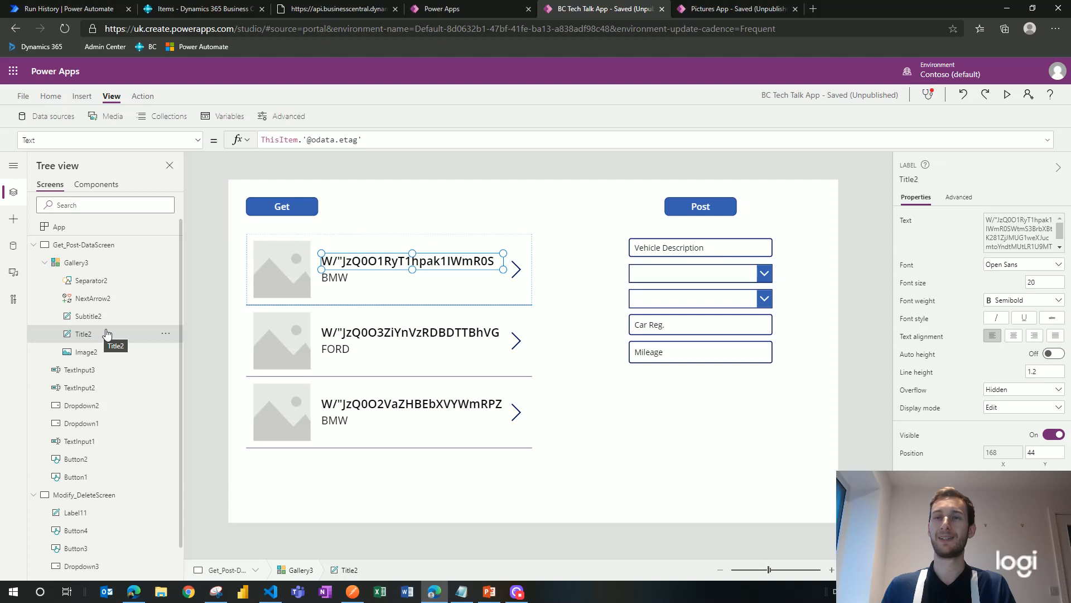
pyautogui.moveTo(367, 143); pyautogui.dragTo(303, 139)
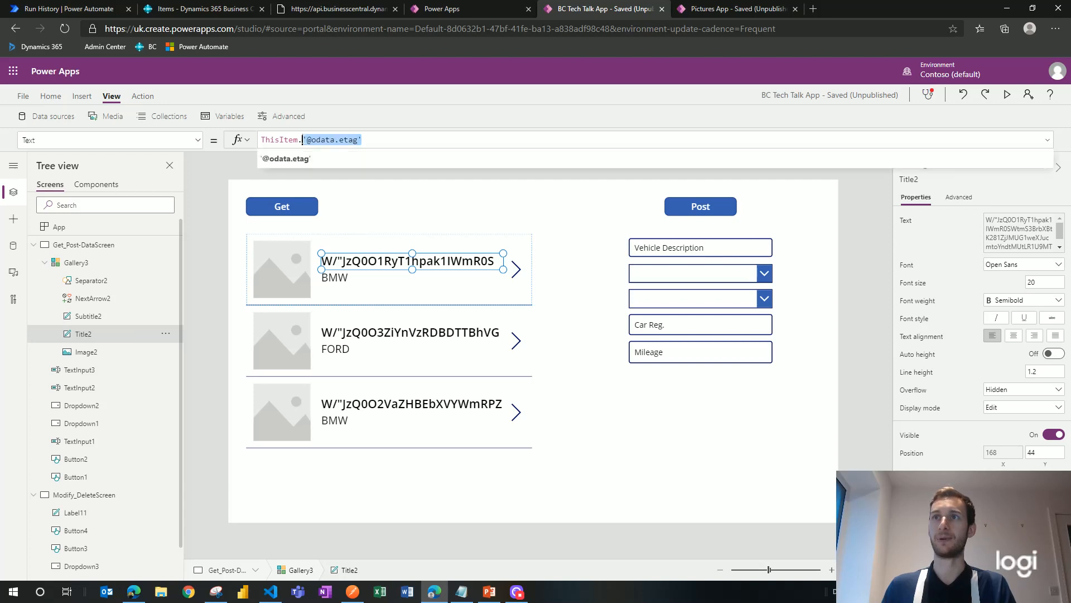
pyautogui.press('BackSpace')
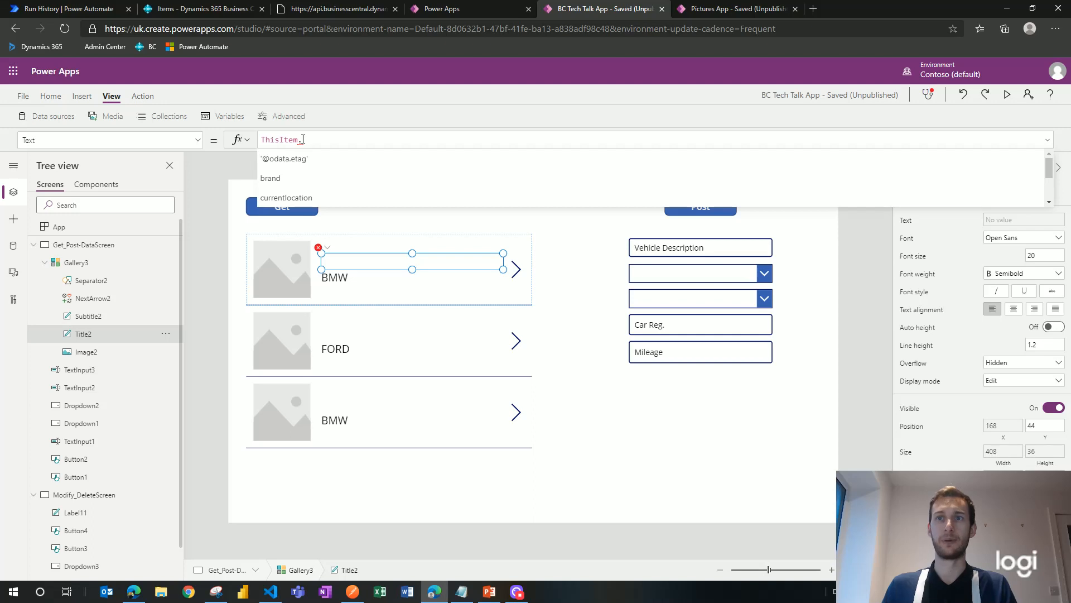
pyautogui.scroll(-1, 332, 179)
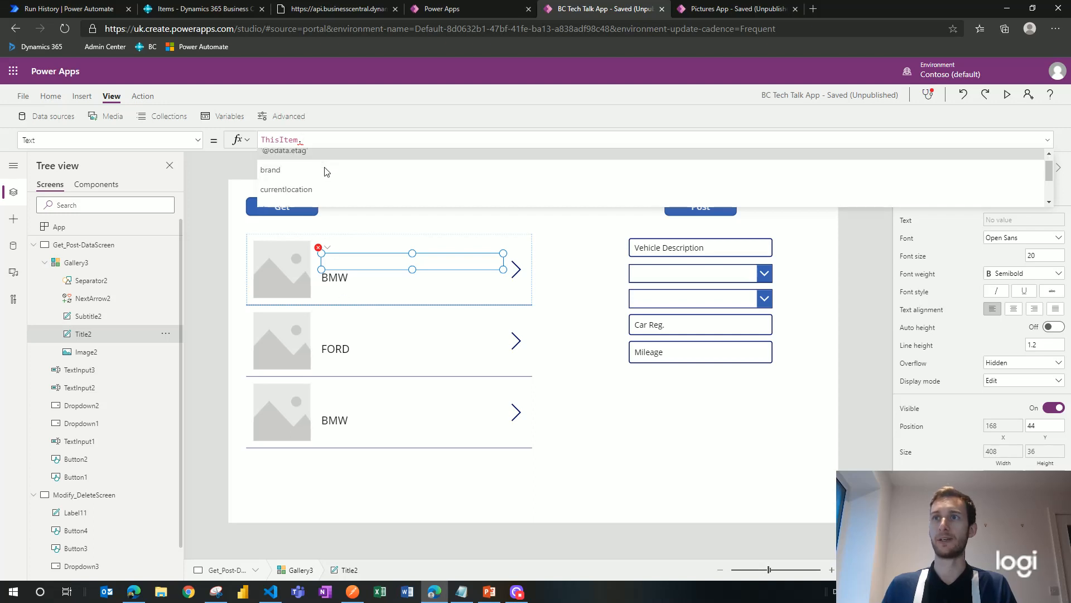
pyautogui.scroll(-1, 327, 173)
pyautogui.click(322, 176)
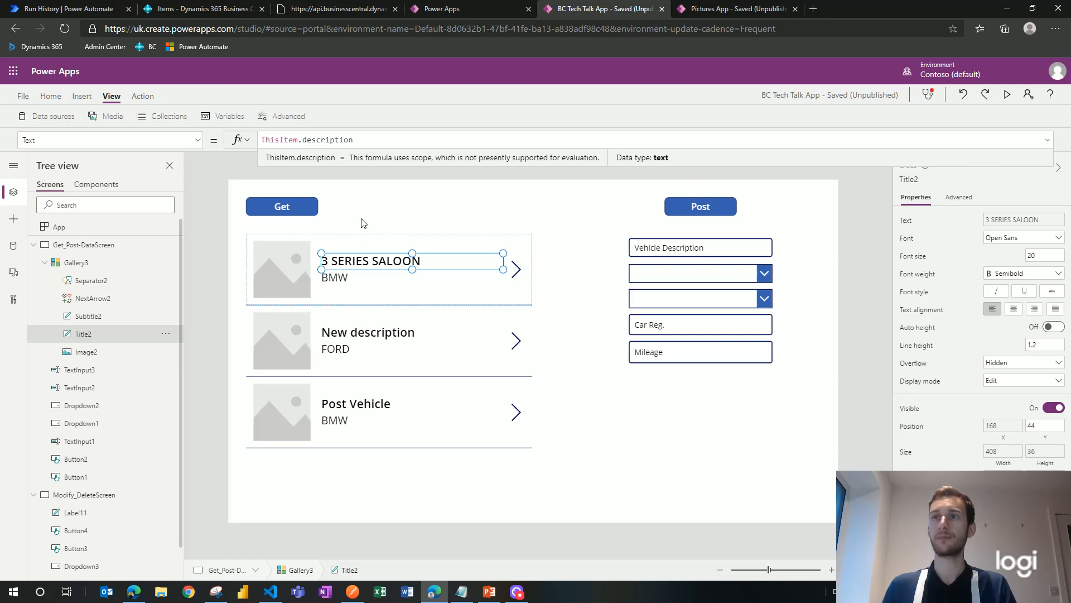
pyautogui.click(296, 268)
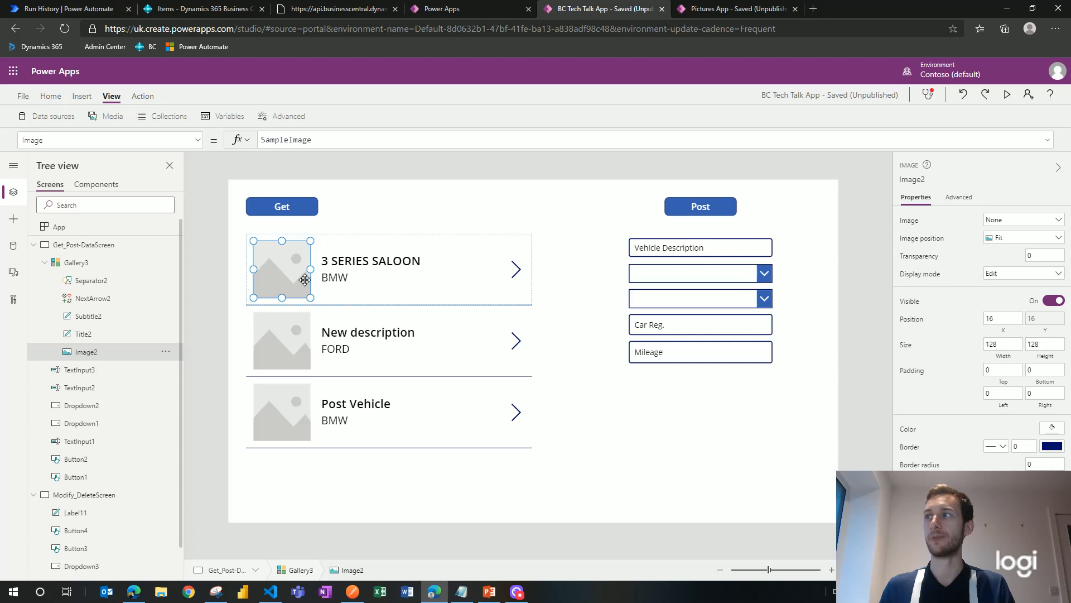
pyautogui.click(553, 275)
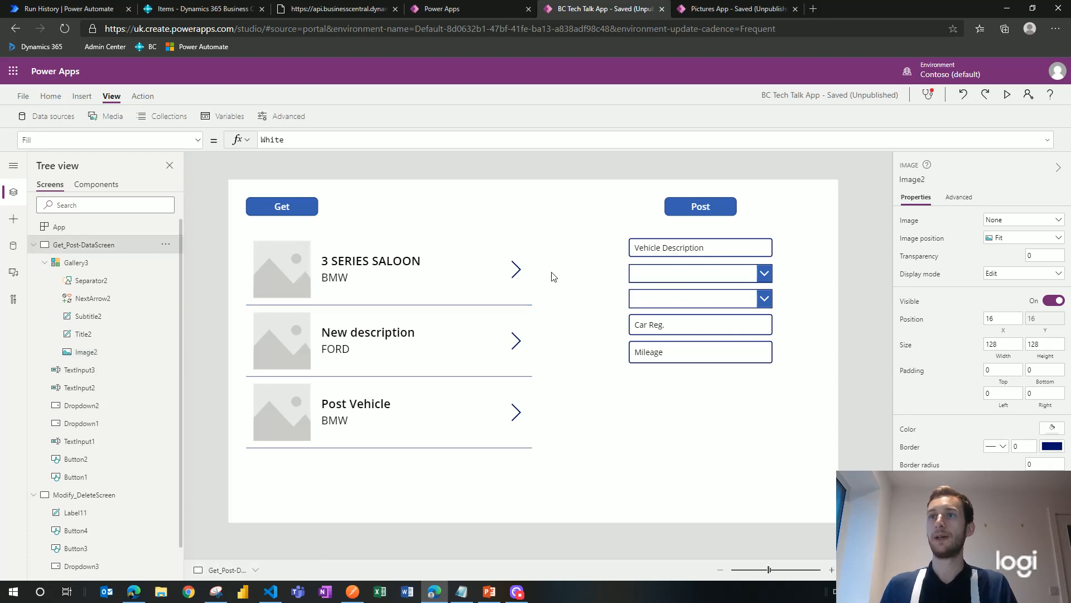
pyautogui.click(516, 270)
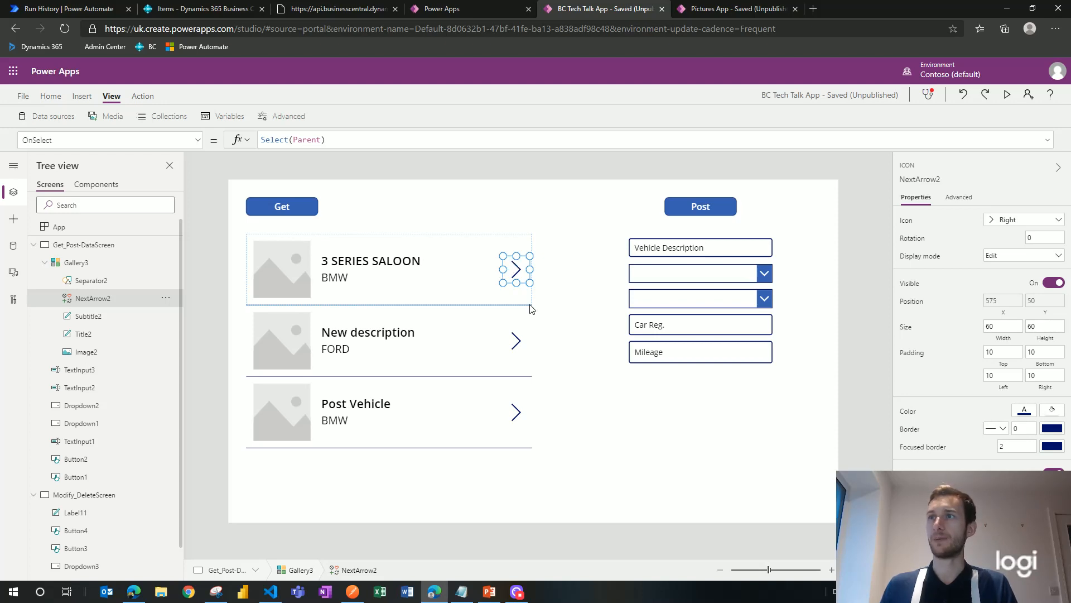
pyautogui.click(561, 308)
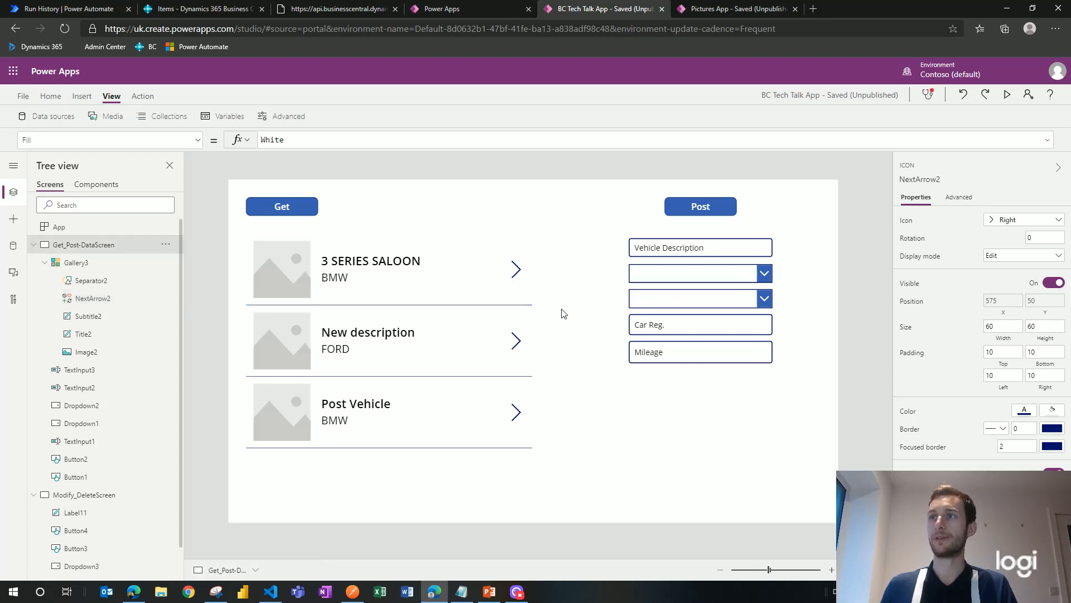
pyautogui.click(515, 272)
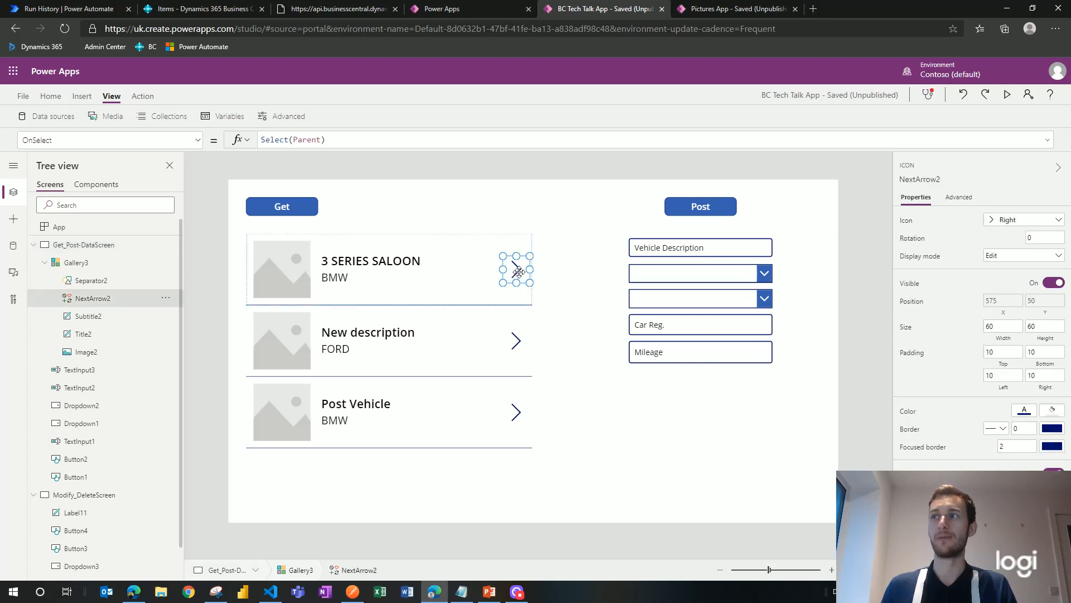
pyautogui.click(566, 288)
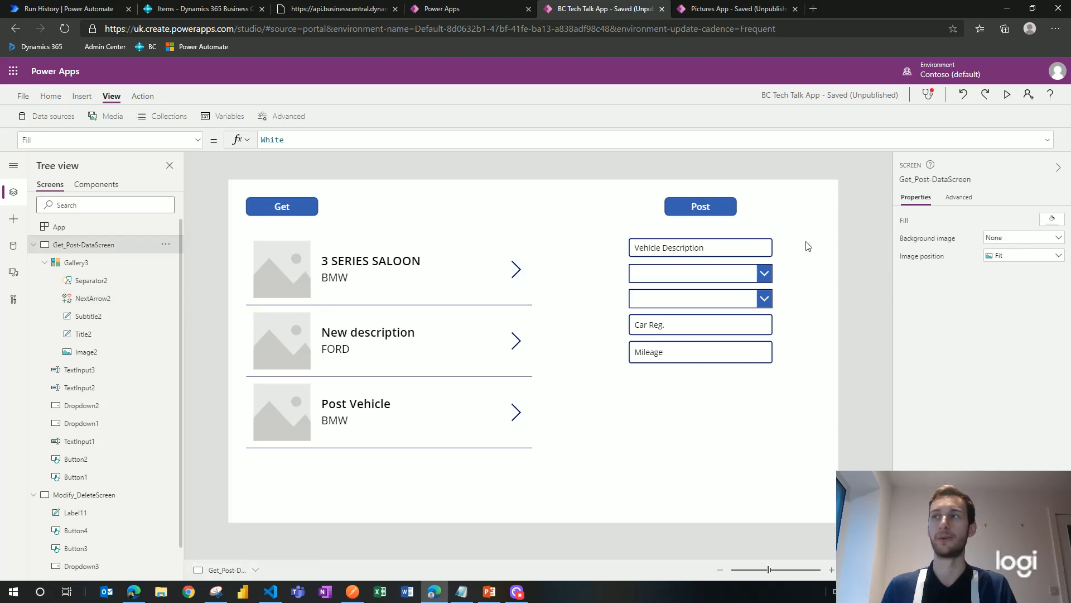
pyautogui.click(695, 206)
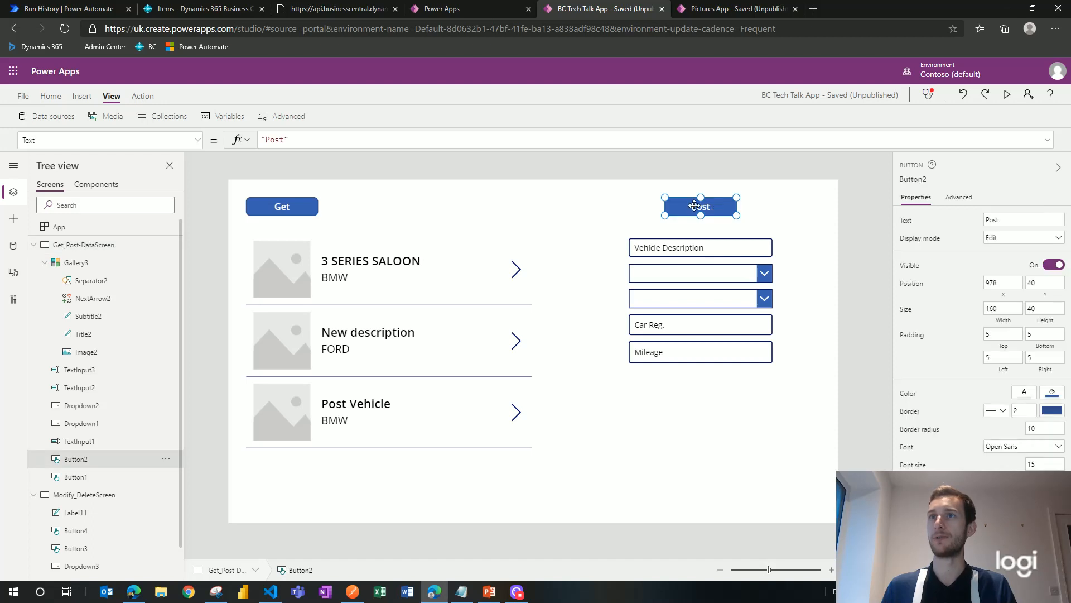
pyautogui.click(199, 140)
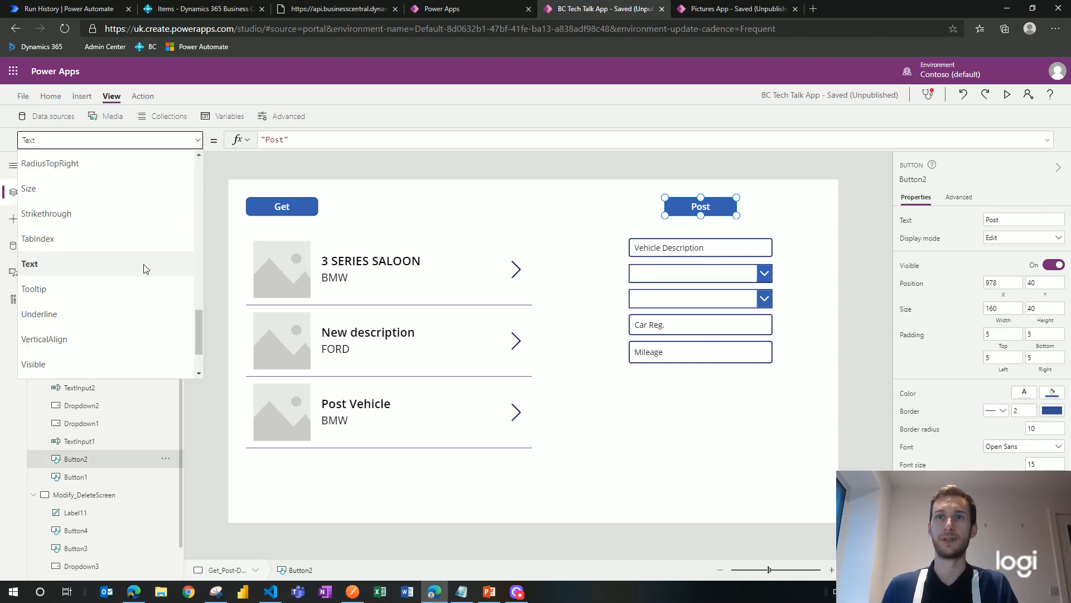
# Step: Replace the Post button's OnSelect false with VehicleData.PostVehicles(CompanyID, then check App OnStart
pyautogui.scroll(7, 165, 279)
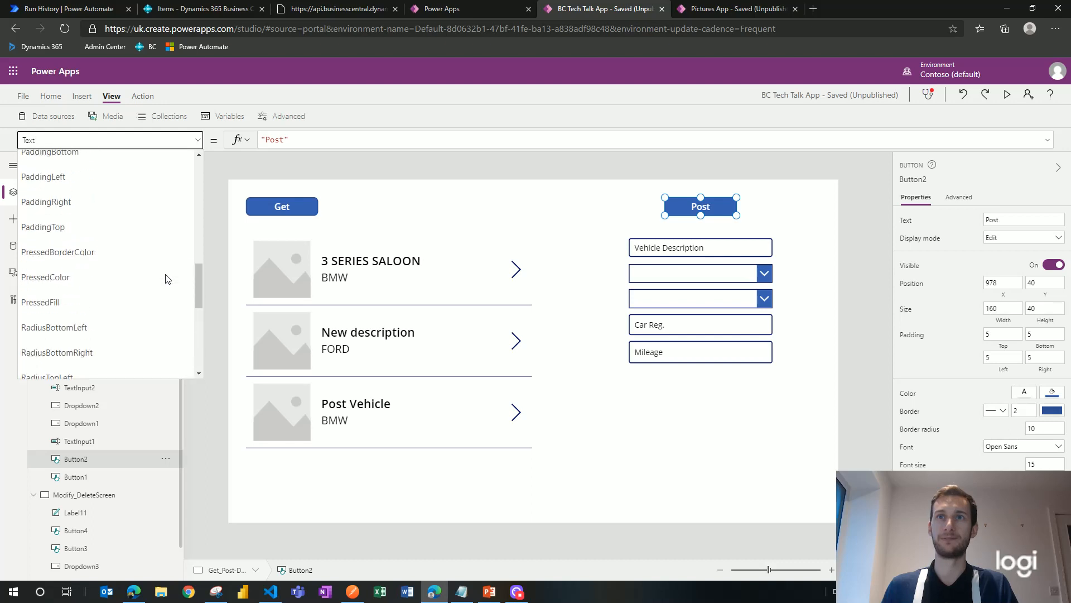
pyautogui.click(135, 299)
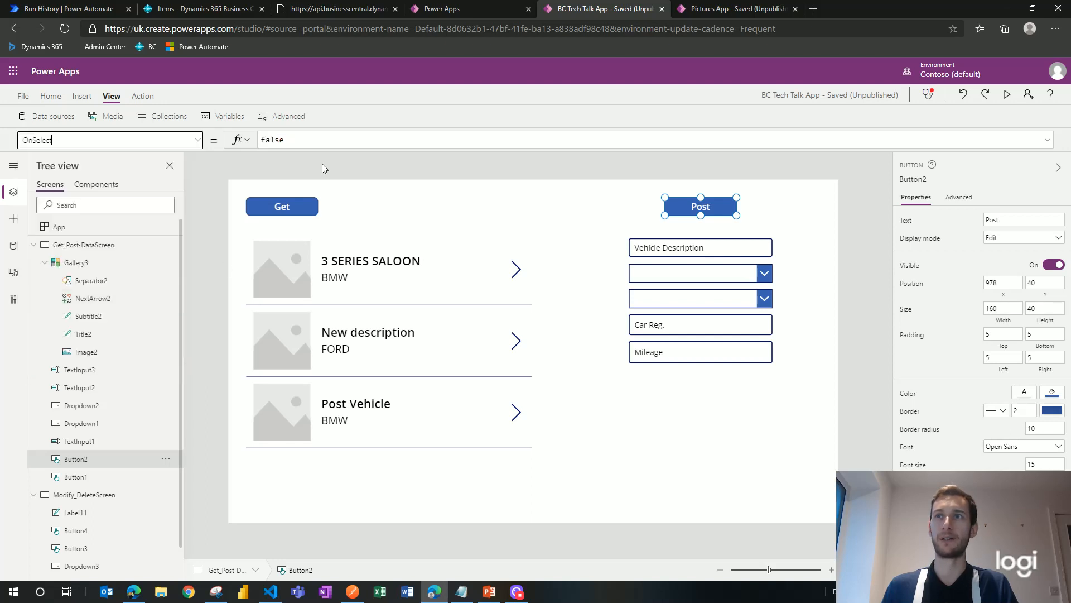
pyautogui.click(315, 138)
pyautogui.moveTo(315, 139); pyautogui.dragTo(255, 143)
pyautogui.write('Veh')
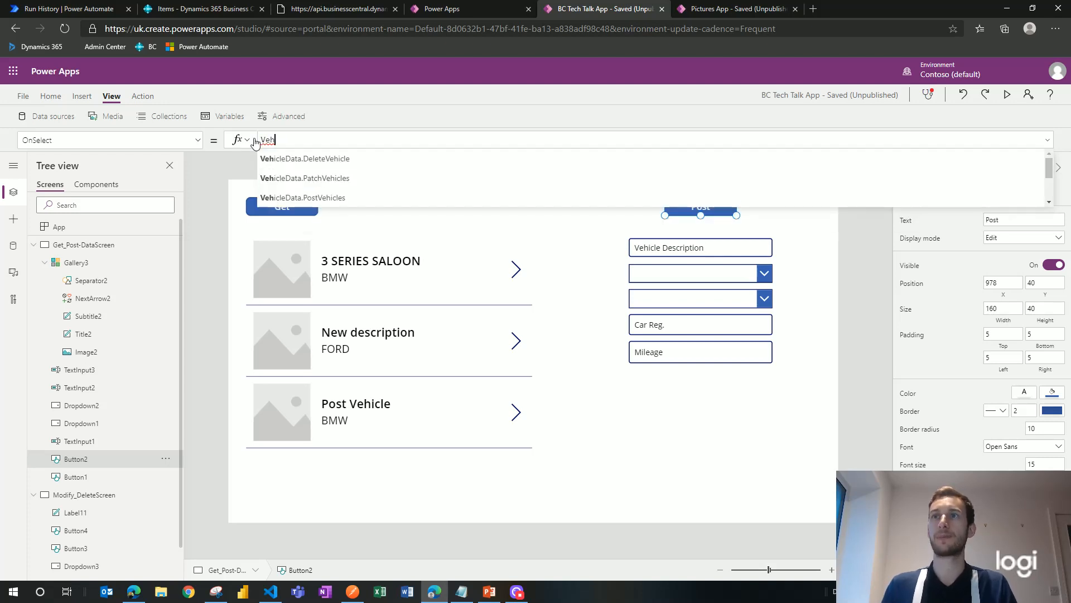
pyautogui.click(342, 199)
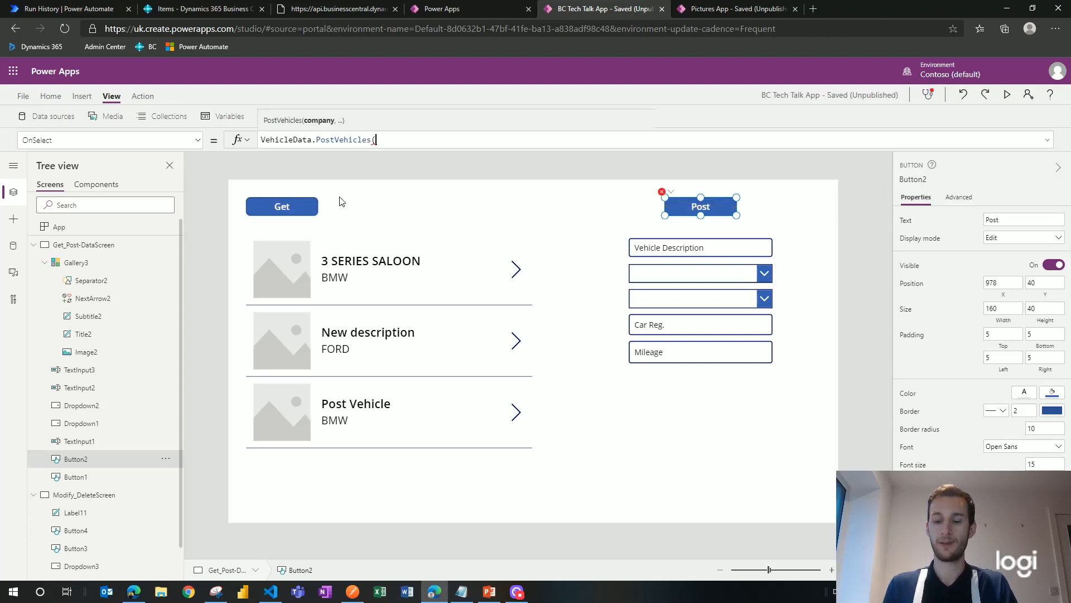
pyautogui.write('C')
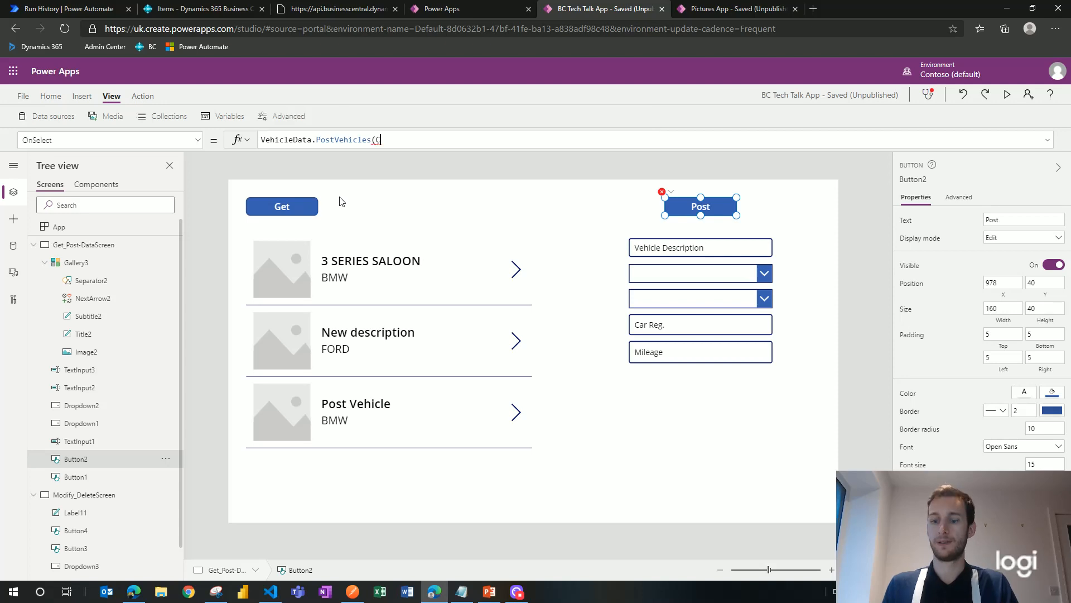
pyautogui.write('omp')
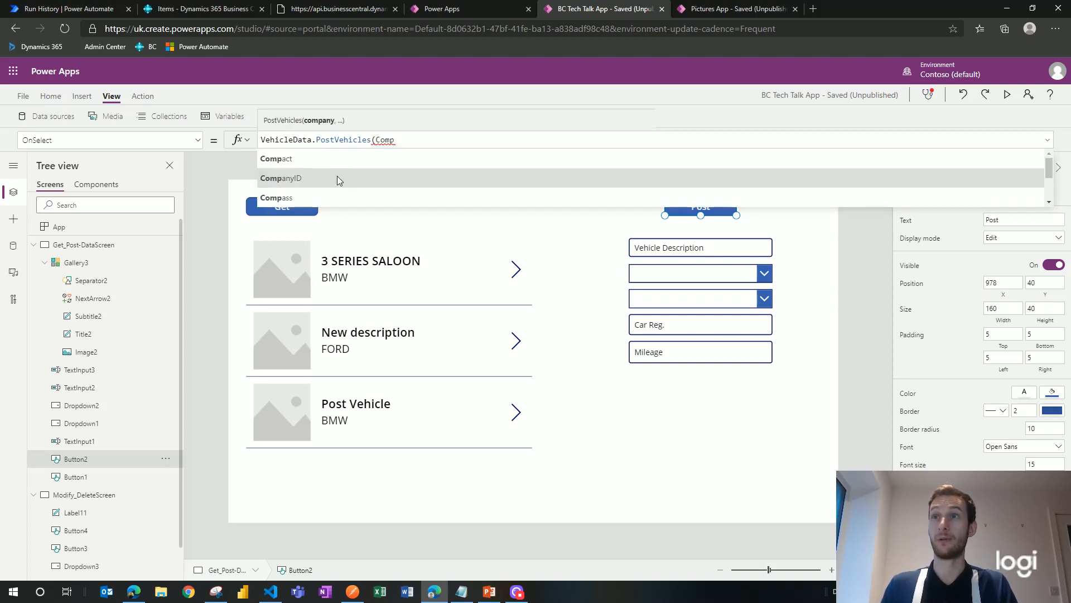
pyautogui.click(337, 177)
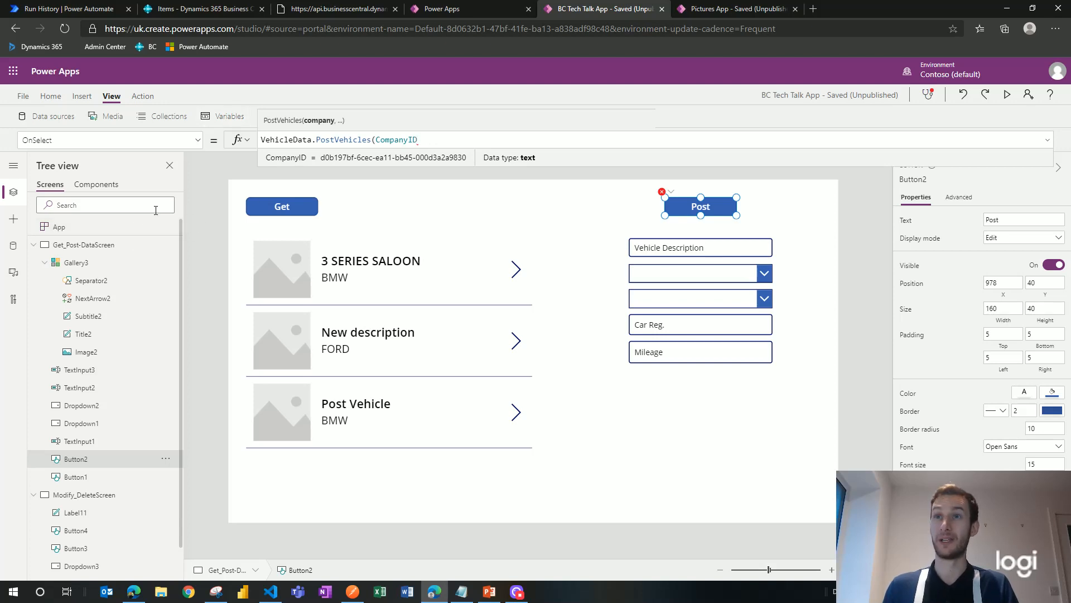
pyautogui.click(119, 227)
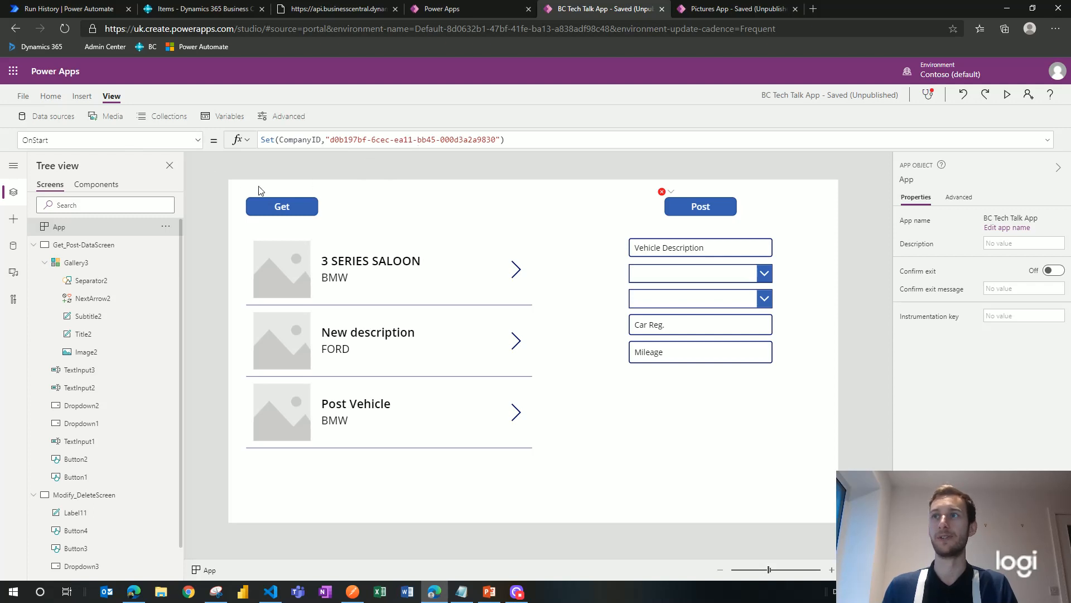
# Step: Add a comma after CompanyID in the Post button's PostVehicles call
pyautogui.click(703, 210)
pyautogui.click(440, 139)
pyautogui.write(',')
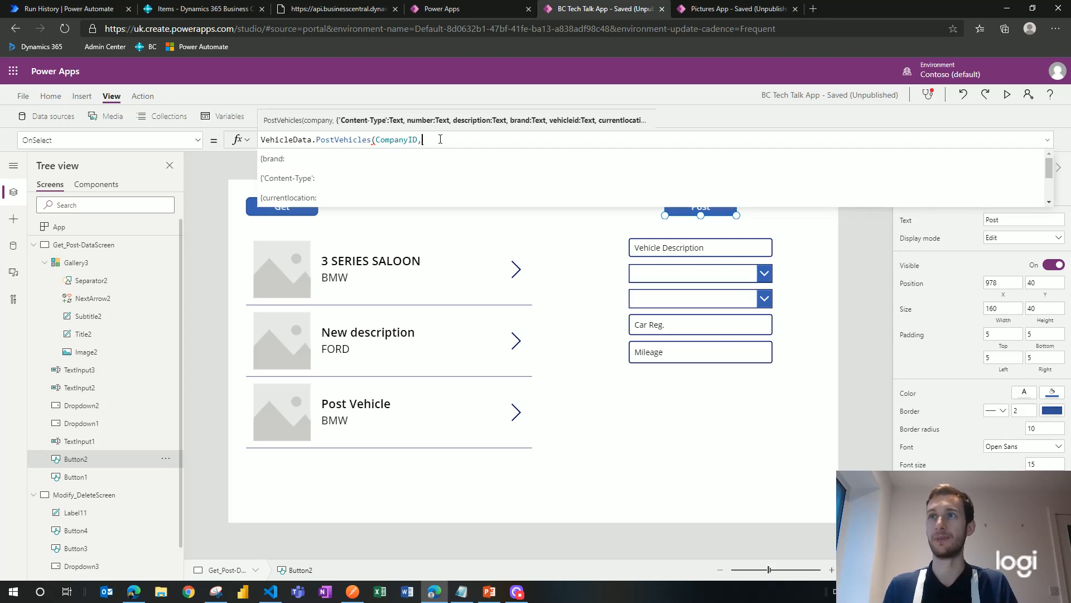
# Step: Open the record with 'Content-Type':"application/json" followed by a brand: field
pyautogui.write('{')
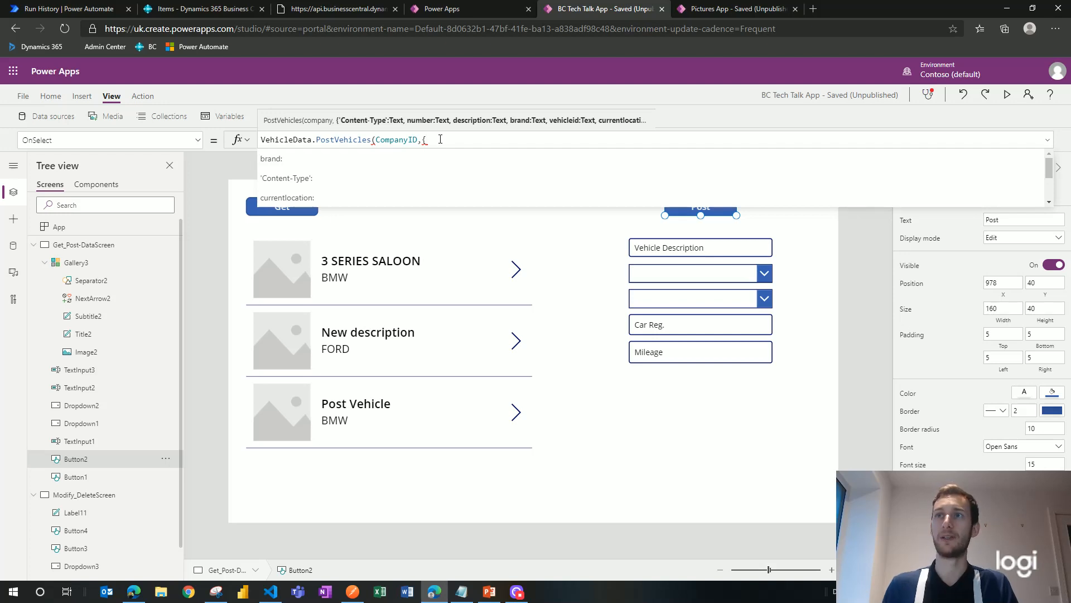
pyautogui.click(382, 178)
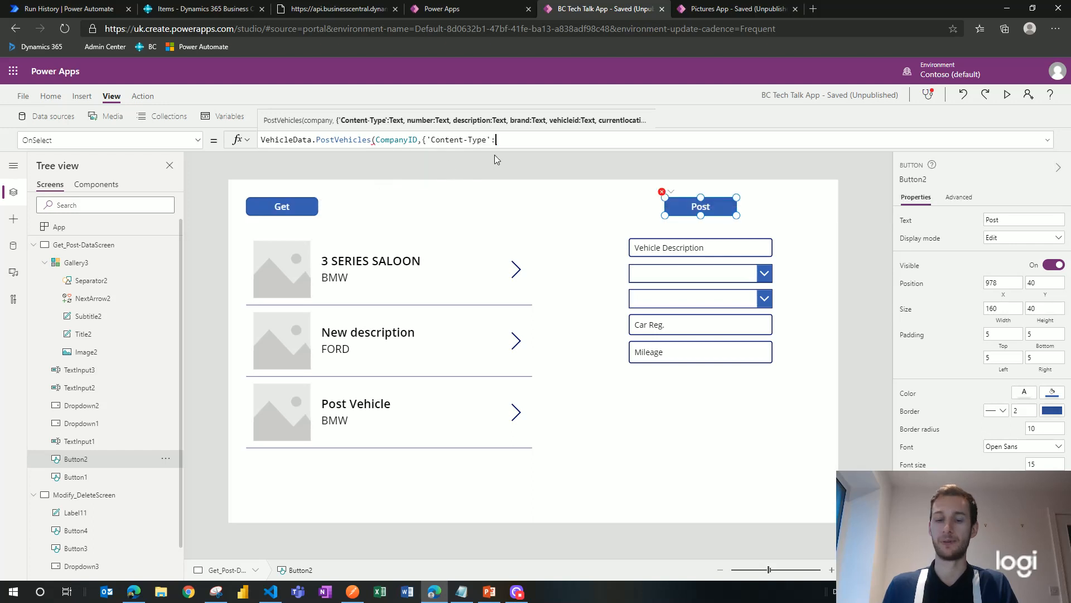
pyautogui.write('"app')
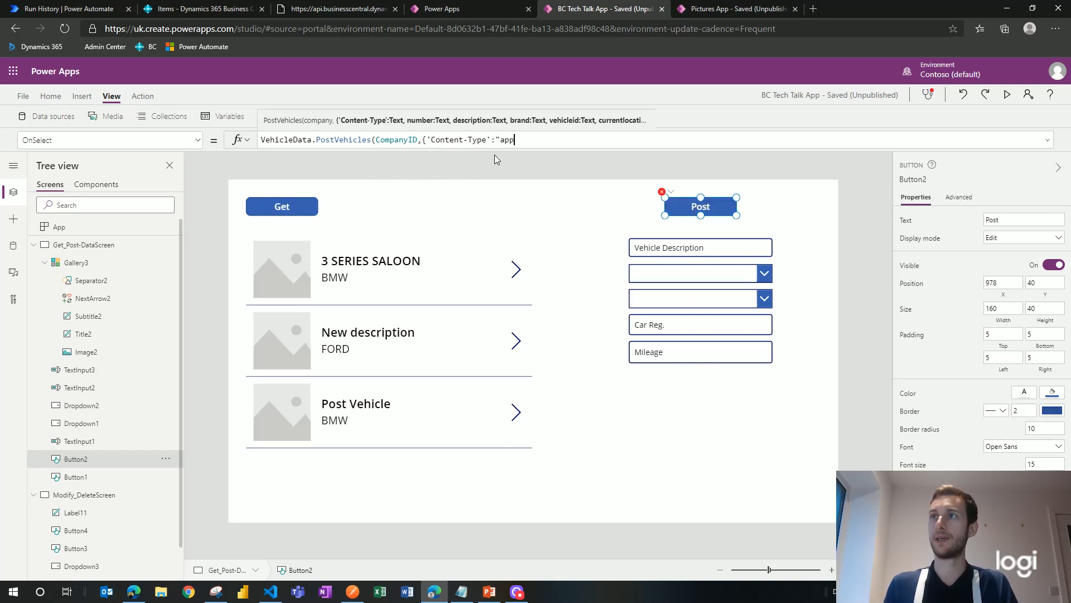
pyautogui.write('lication/json"')
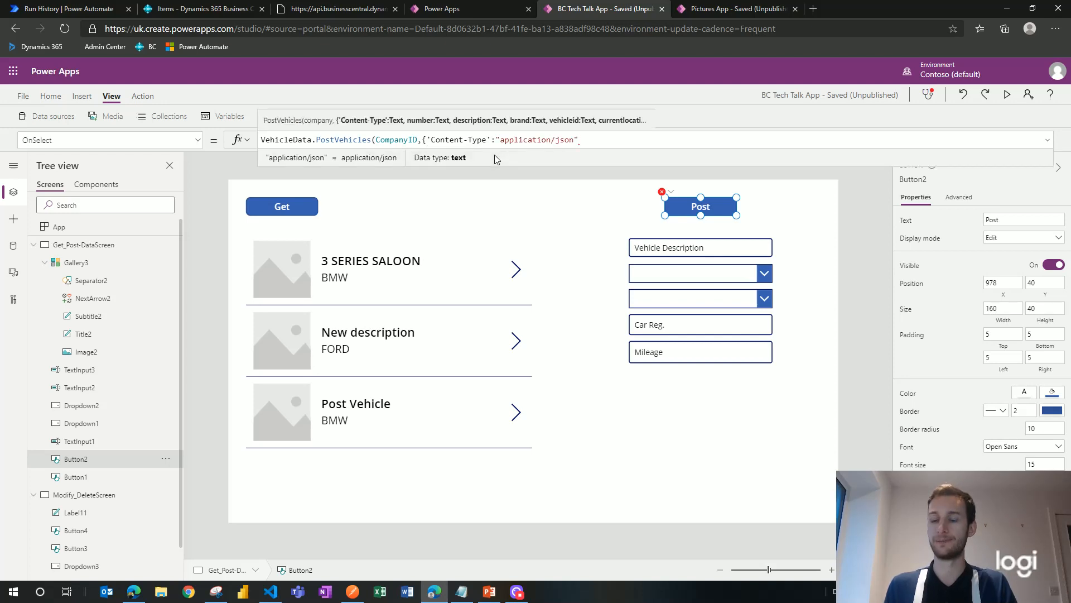
pyautogui.write(',')
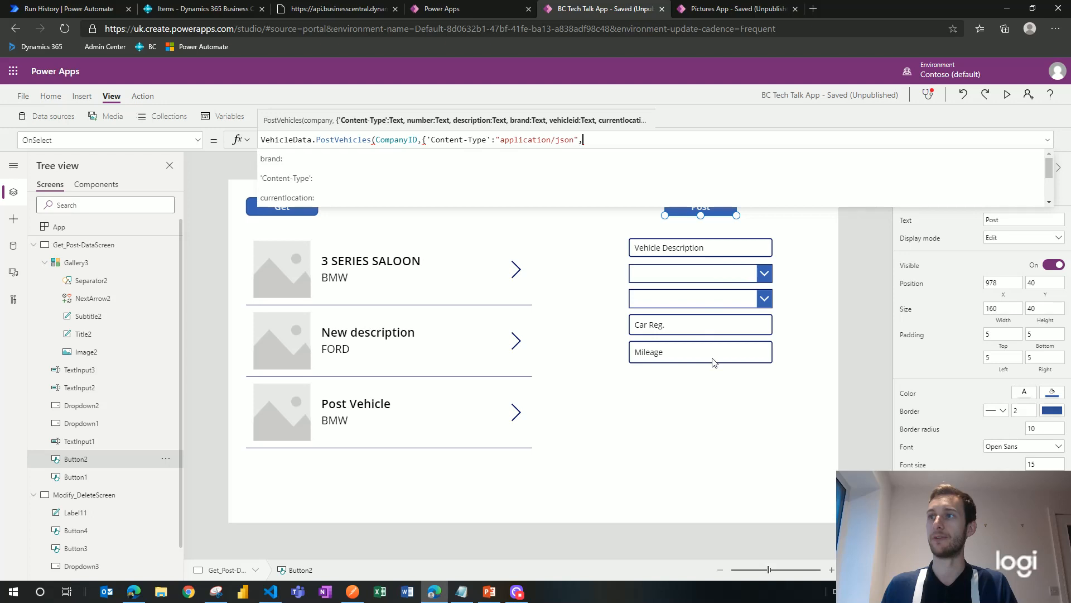
pyautogui.click(368, 162)
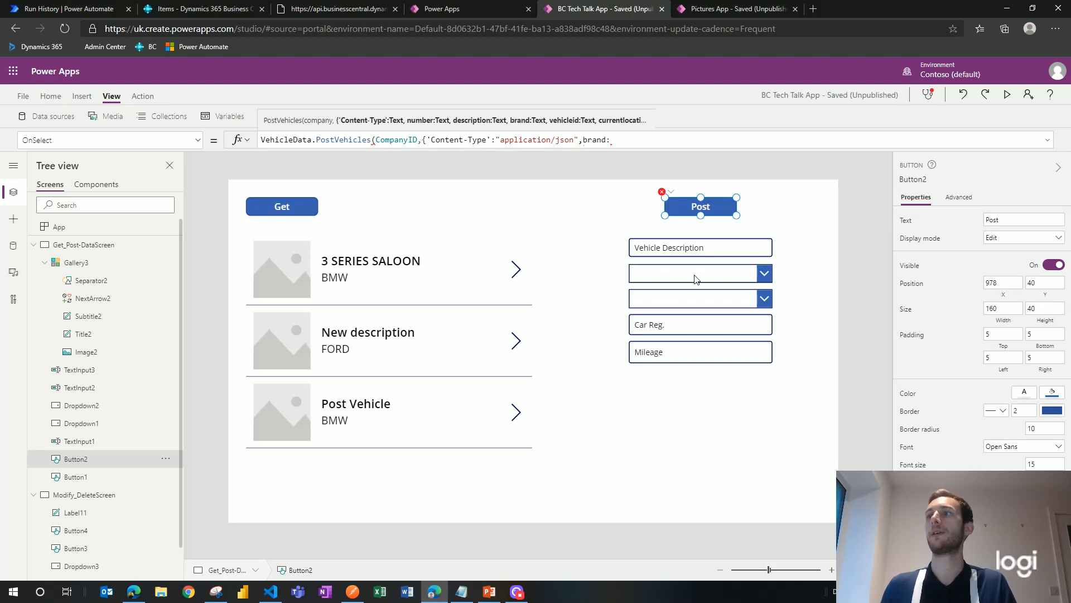
# Step: Check the brand dropdown's choices and try renaming it to Brand, which fails
pyautogui.click(742, 276)
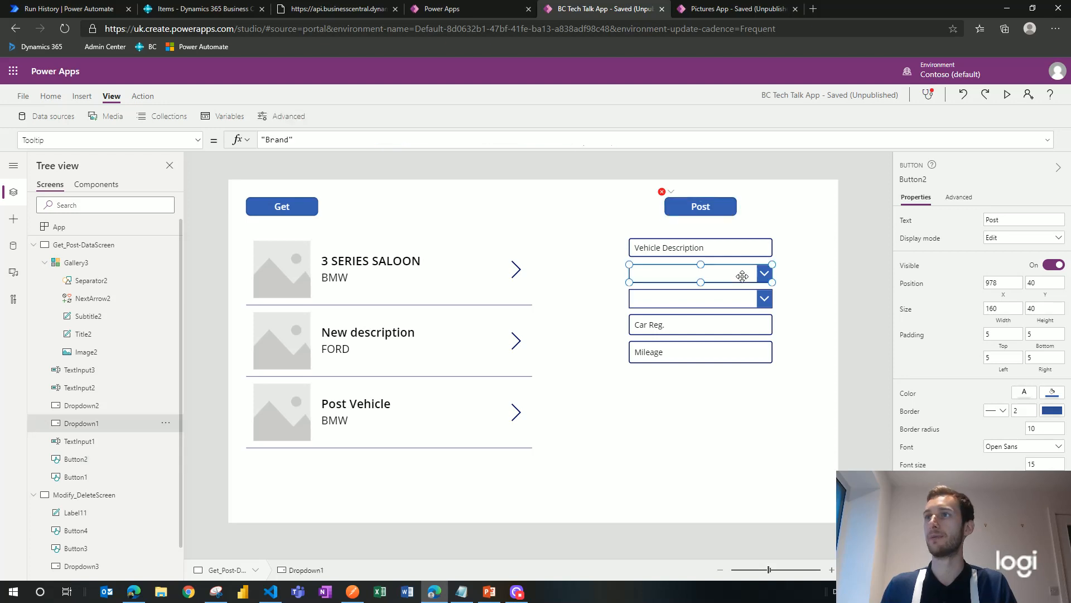
pyautogui.click(763, 275)
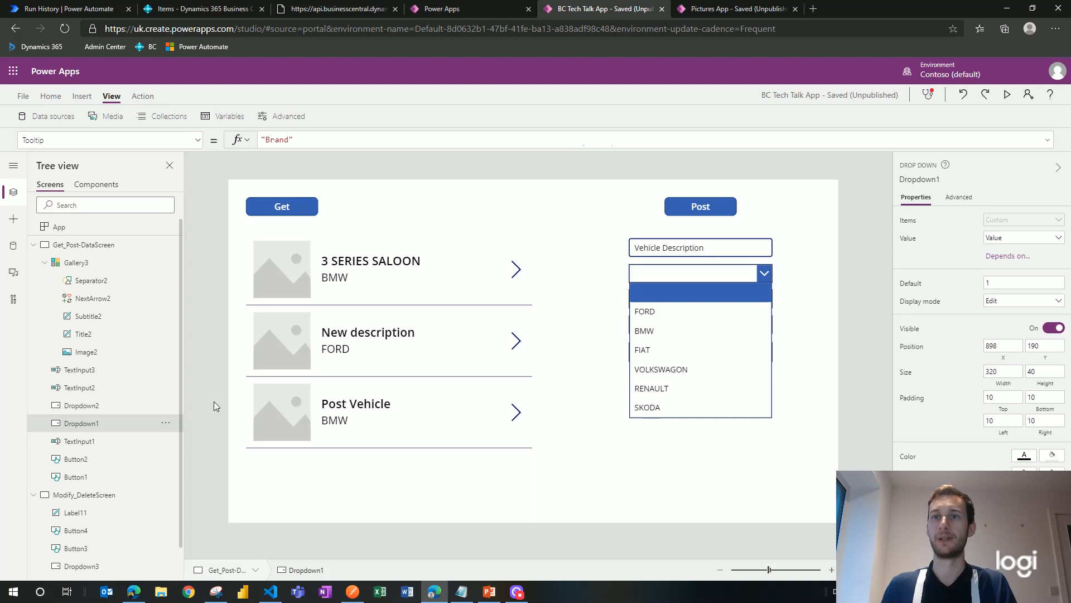
pyautogui.click(113, 422)
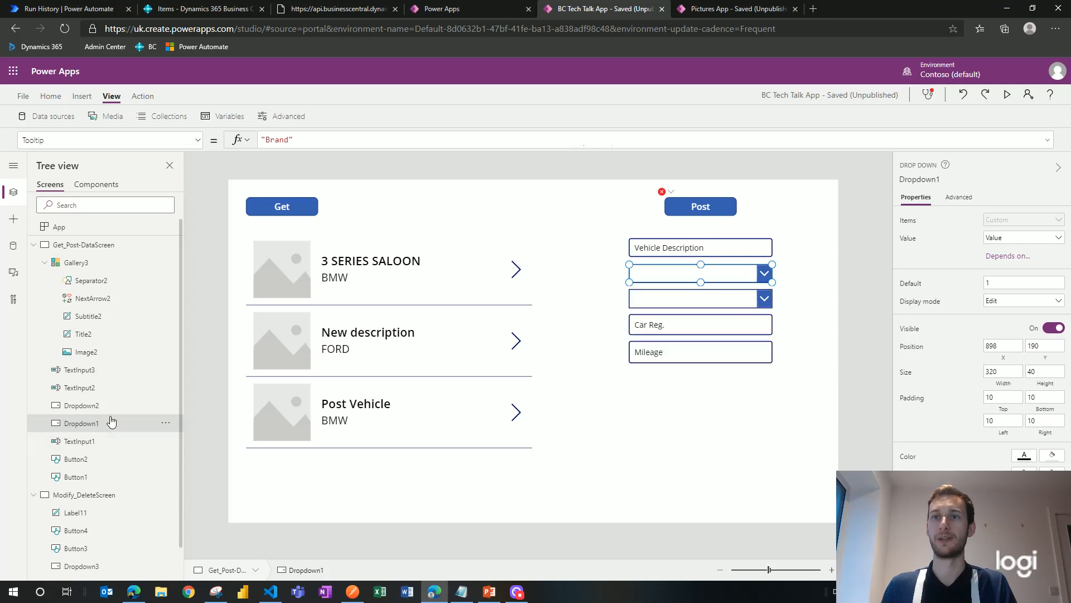
pyautogui.click(167, 426)
pyautogui.click(209, 495)
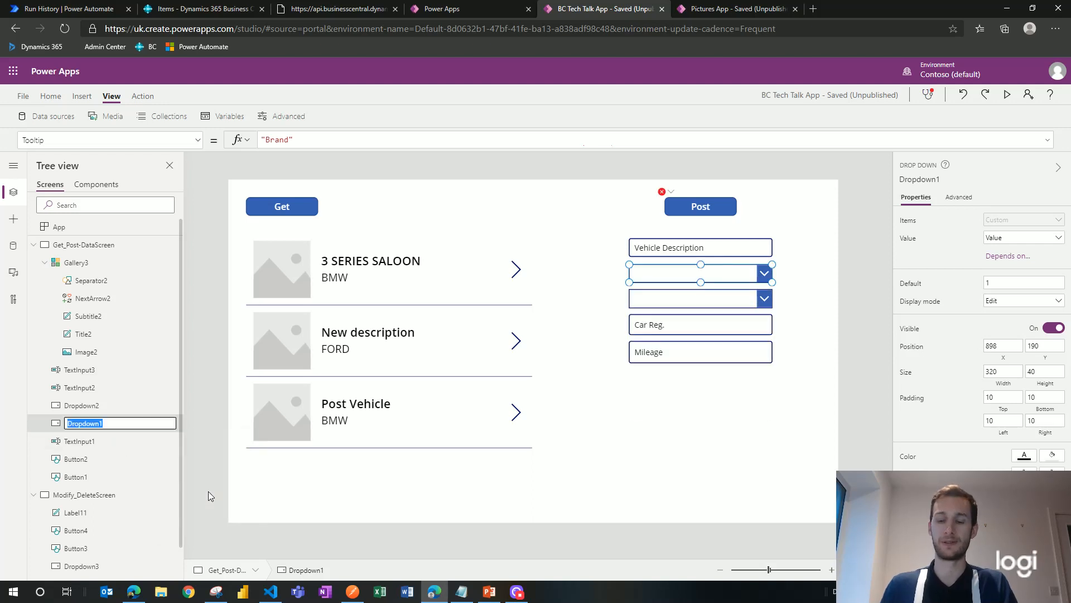
pyautogui.write('Brand')
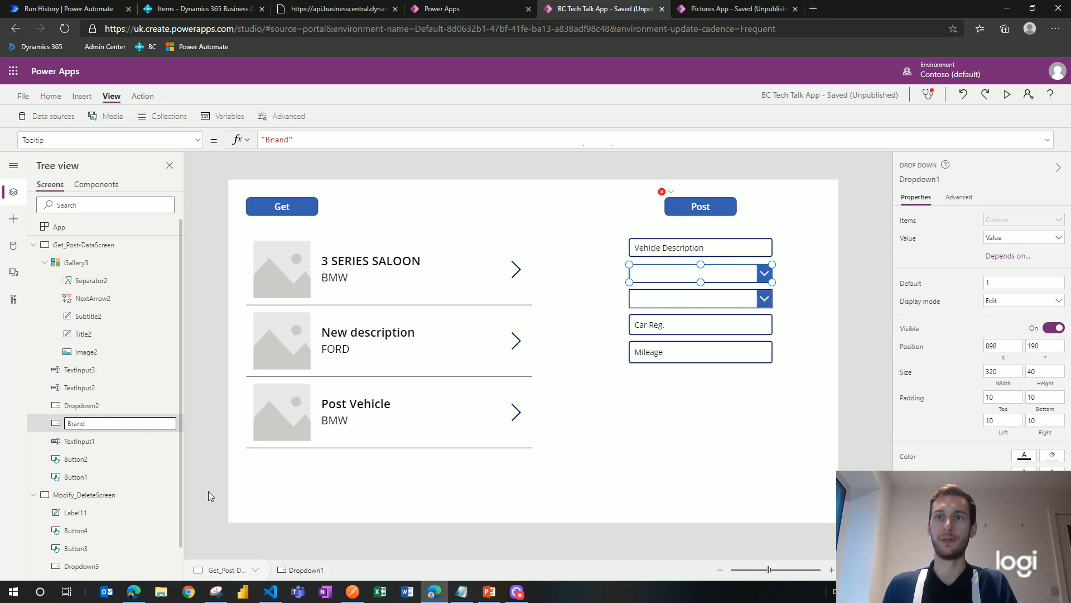
pyautogui.press('Escape')
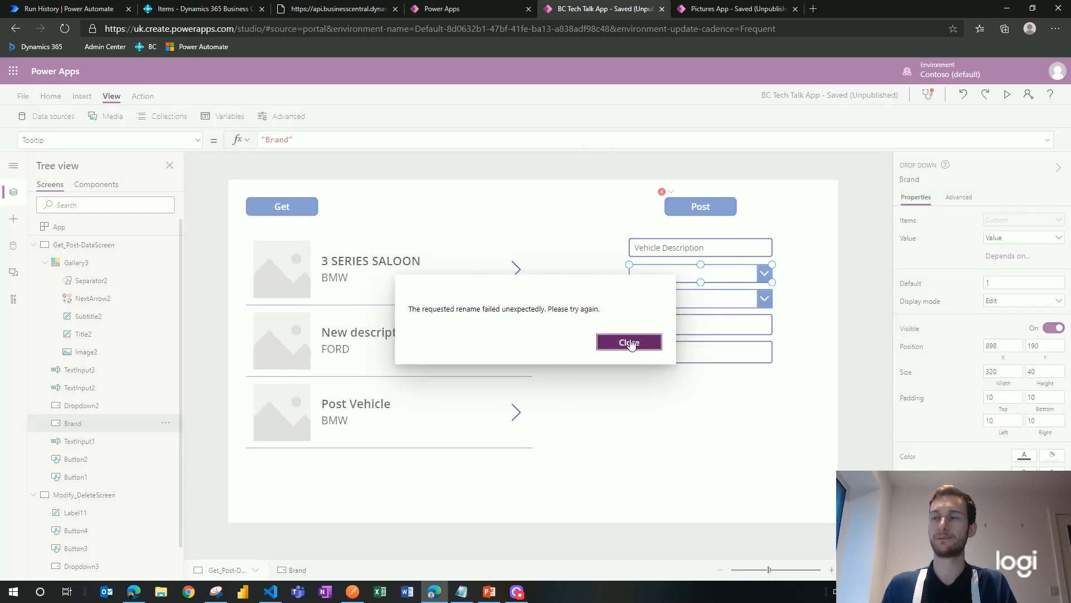
pyautogui.click(631, 344)
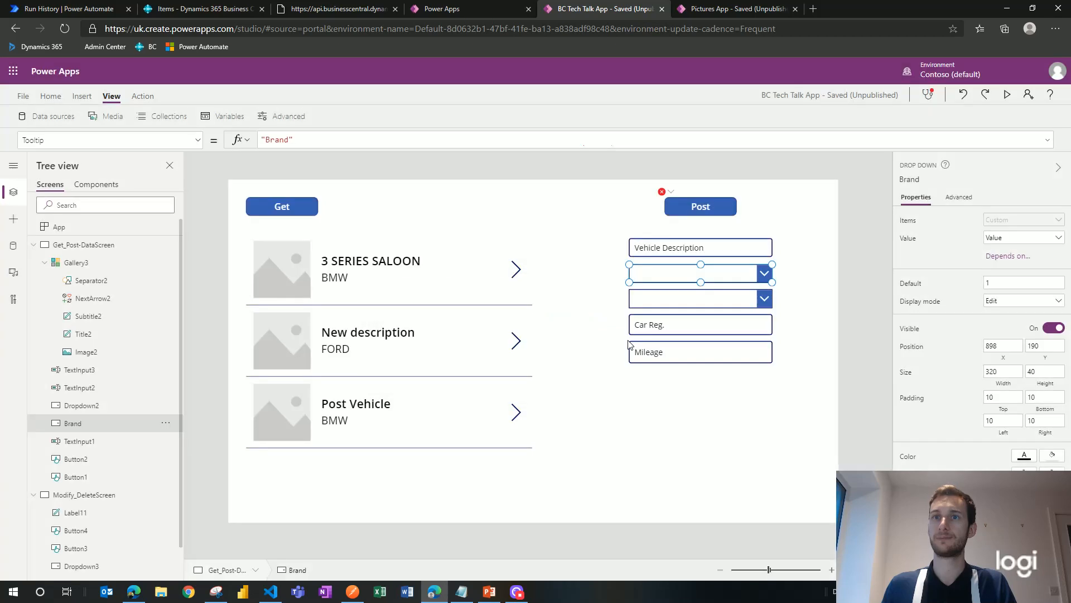
# Step: Rename the brand control to BrandDropDown, verify its options, then select Dropdown2
pyautogui.click(165, 427)
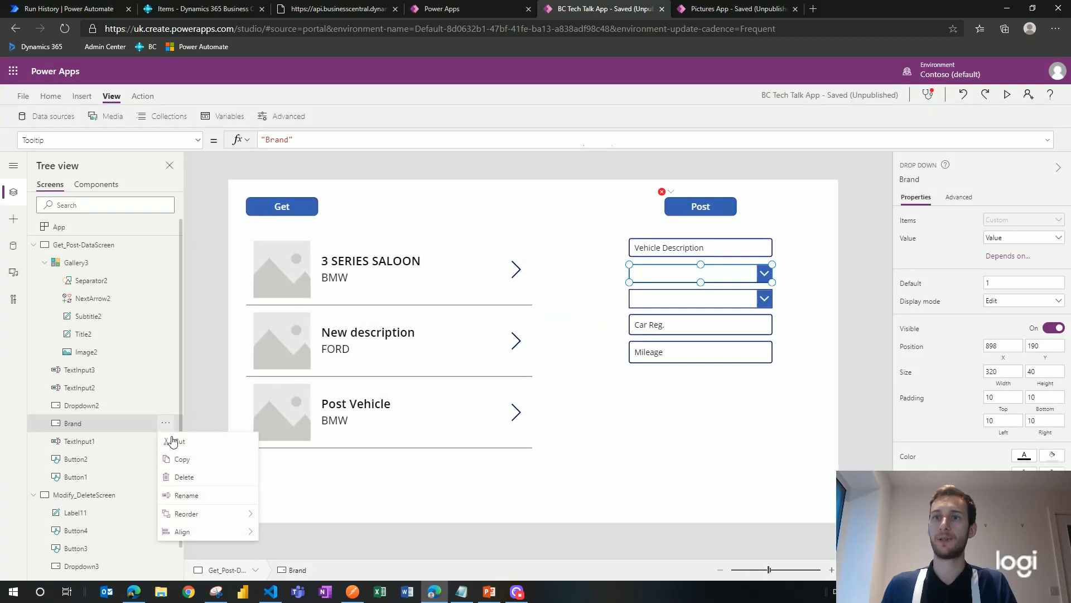
pyautogui.click(209, 499)
pyautogui.click(117, 423)
pyautogui.write('D')
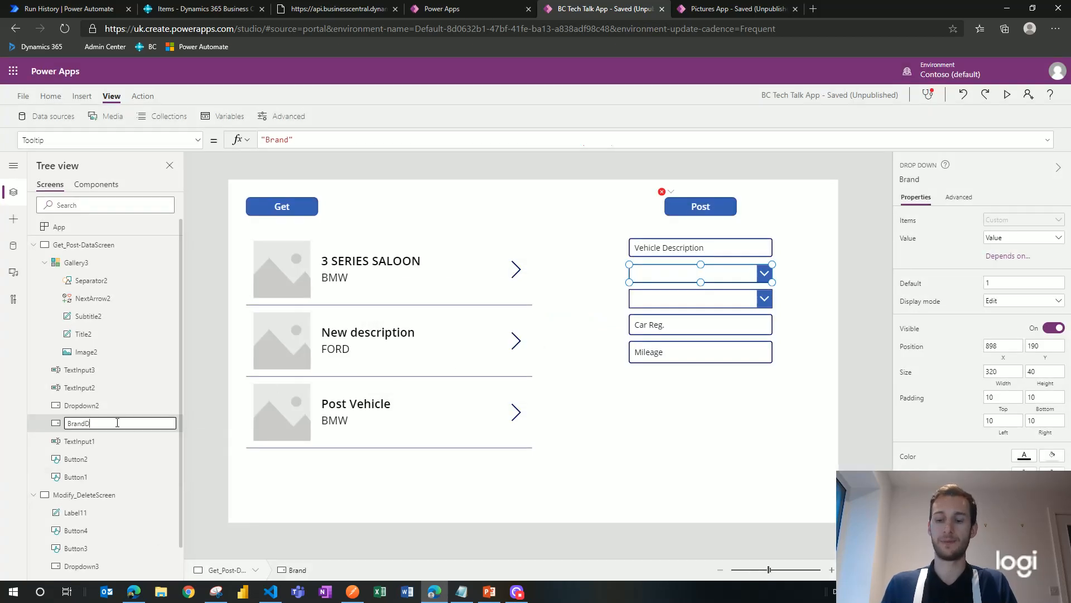
pyautogui.write('ropdown')
pyautogui.press('Escape')
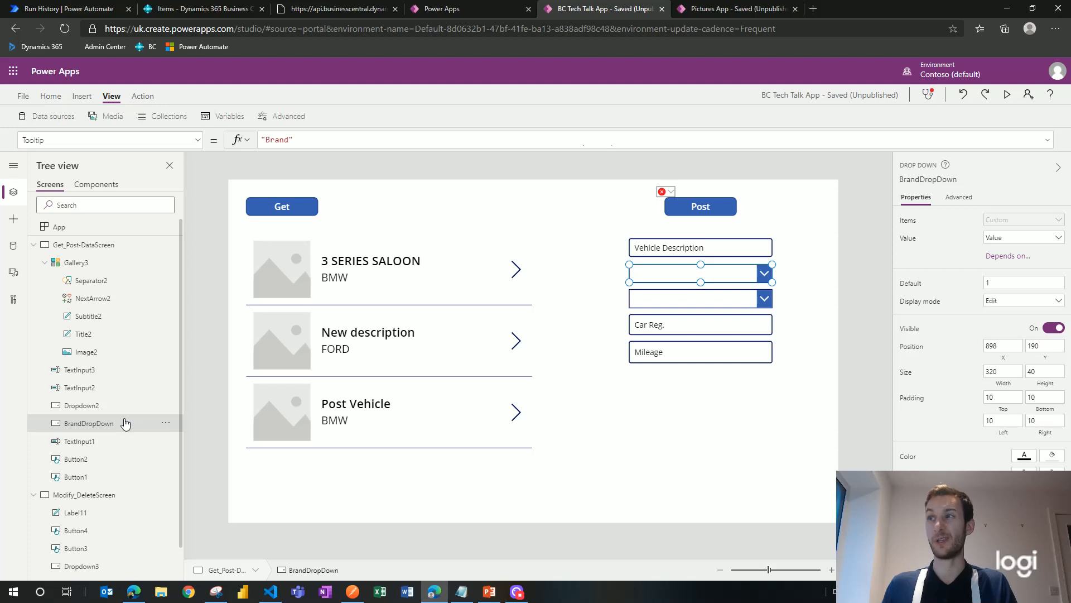
pyautogui.keyDown('alt'); pyautogui.click(764, 275); pyautogui.keyUp('alt')
pyautogui.click(764, 277)
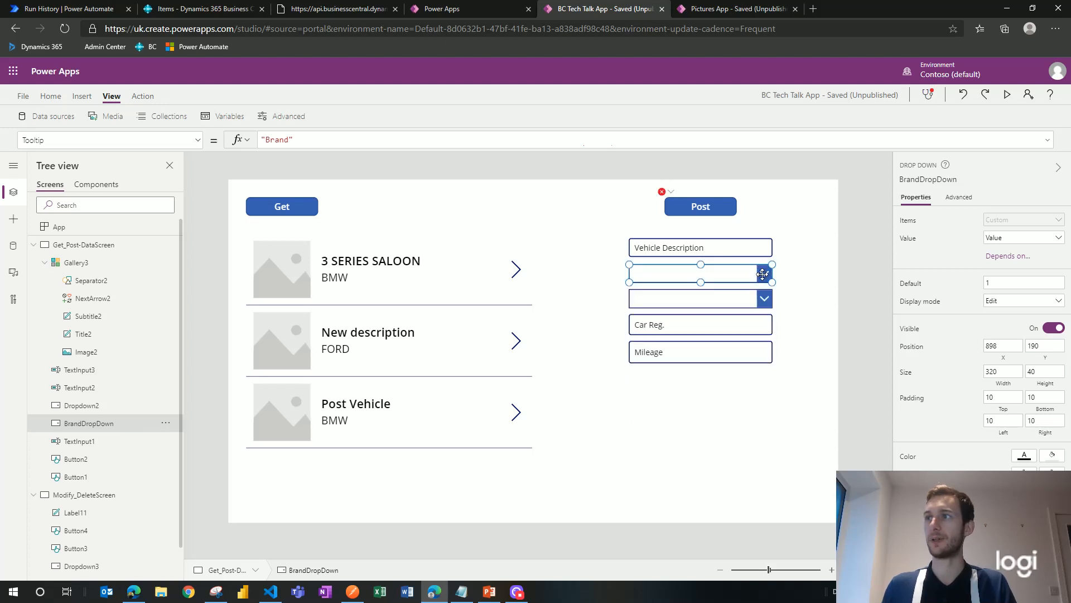
pyautogui.click(707, 302)
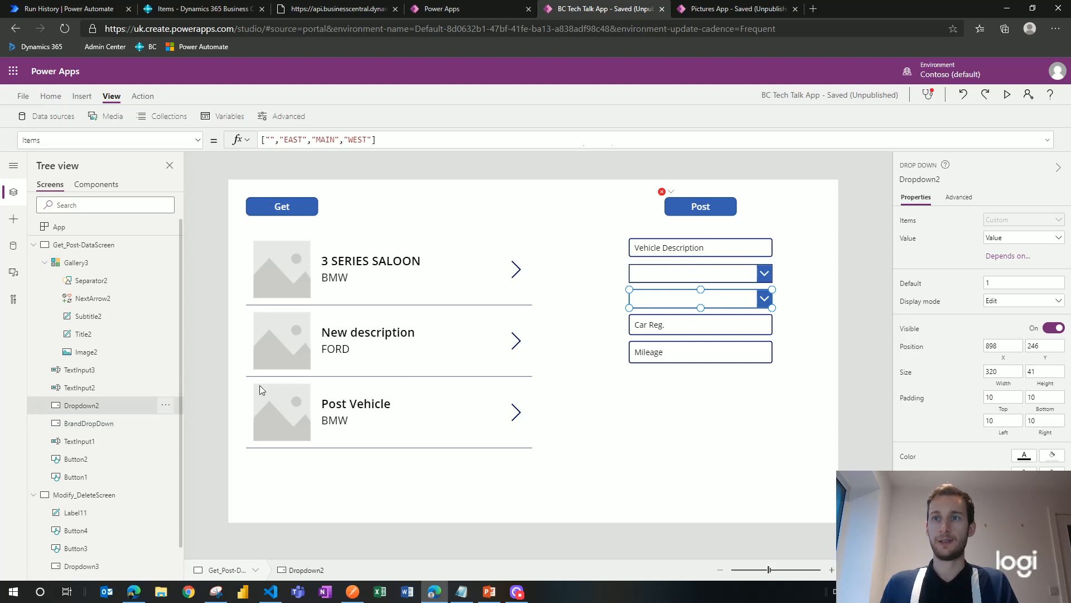
# Step: Rename Dropdown2, the EAST/MAIN/WEST location dropdown, to LocationDropDown
pyautogui.keyDown('alt'); pyautogui.click(761, 301); pyautogui.keyUp('alt')
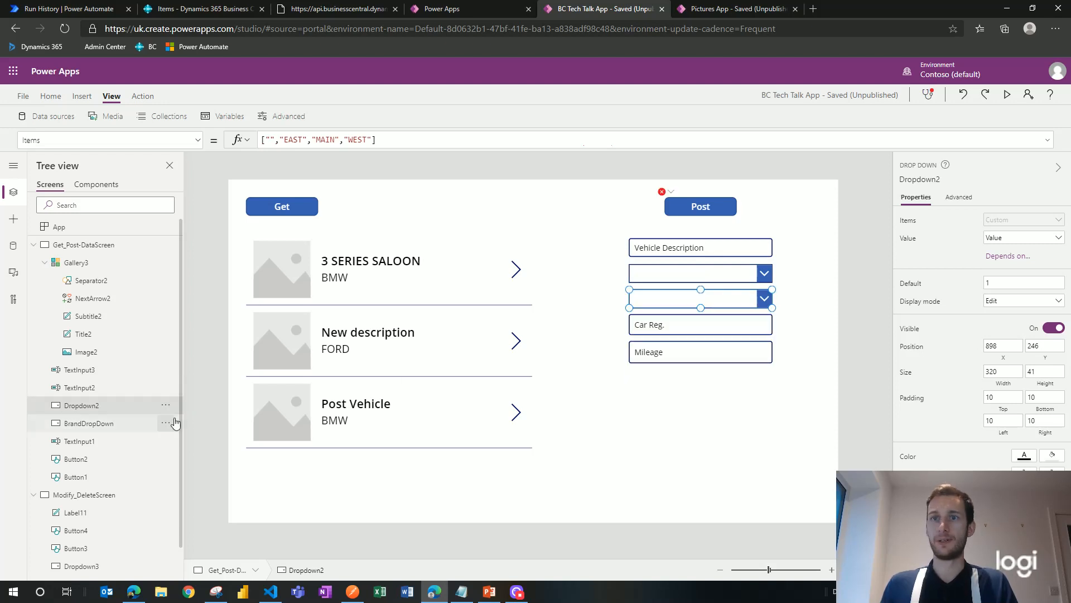
pyautogui.click(166, 405)
pyautogui.click(190, 477)
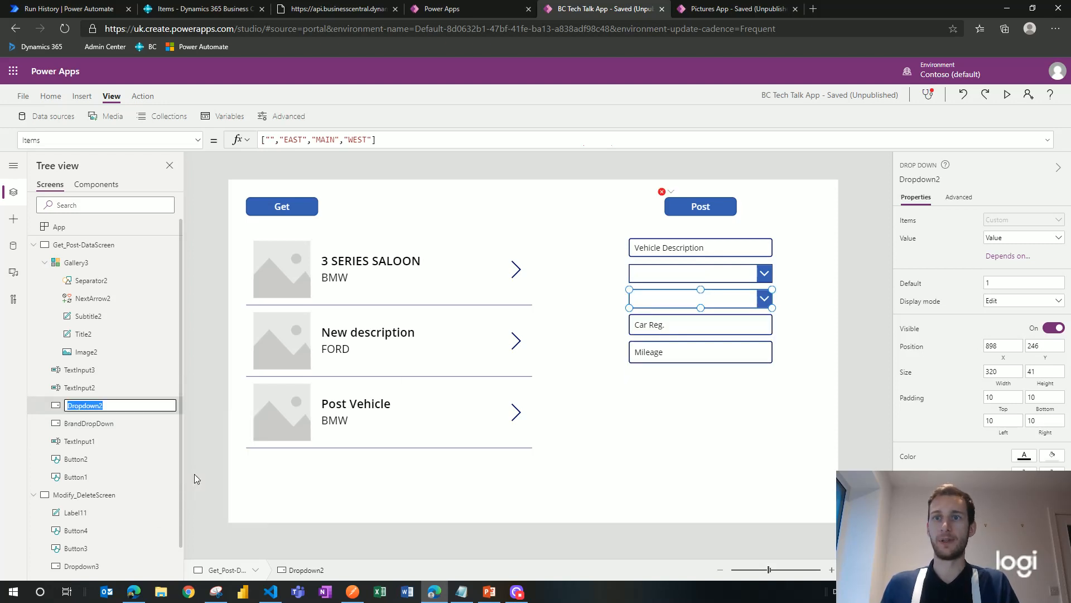
pyautogui.write('Location')
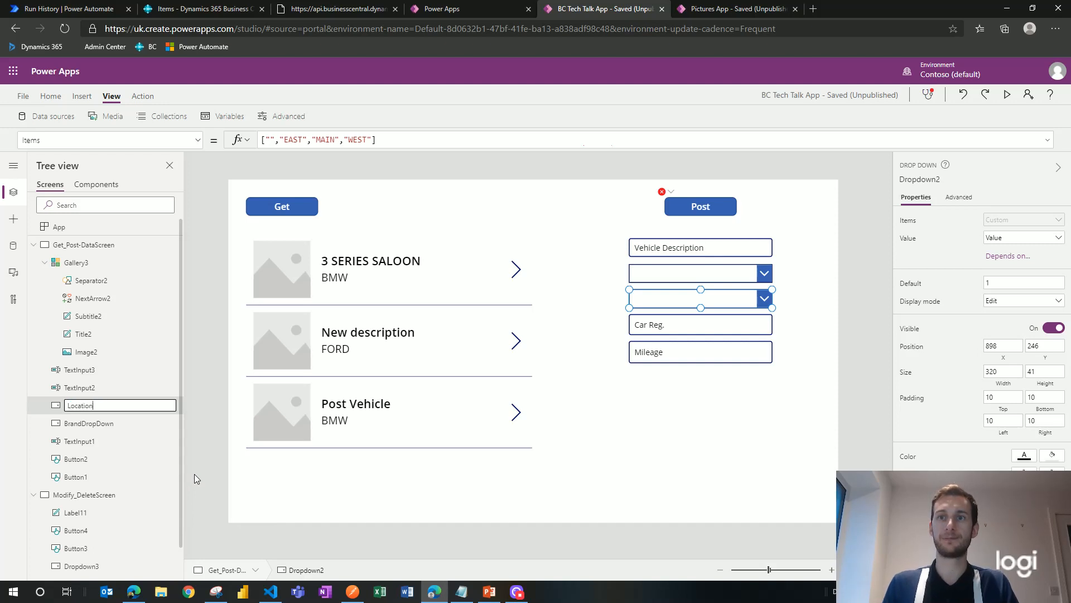
pyautogui.write('DropD')
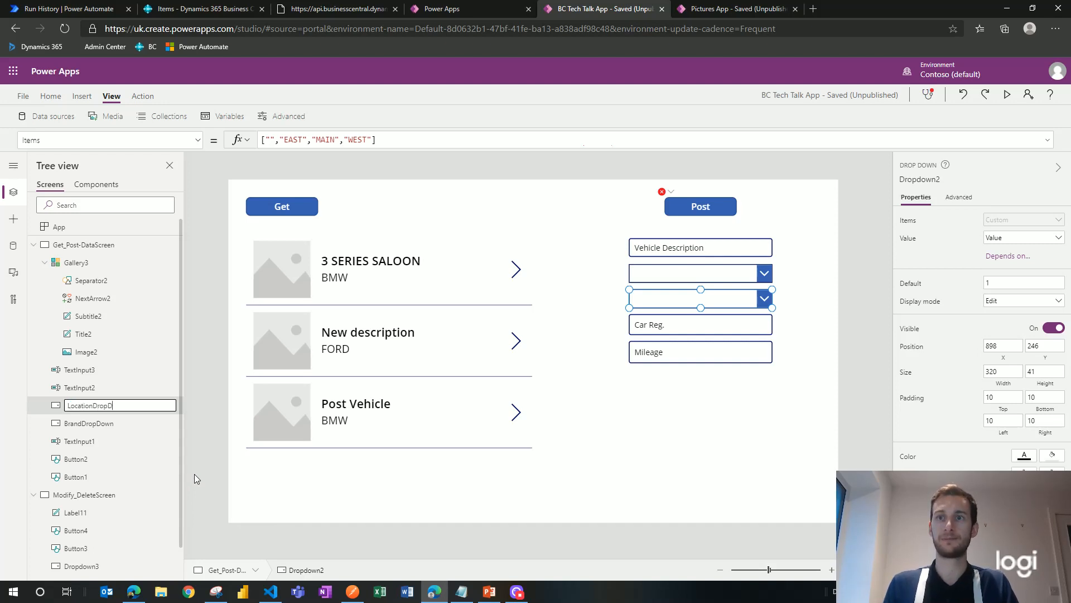
pyautogui.write('own')
pyautogui.click(204, 460)
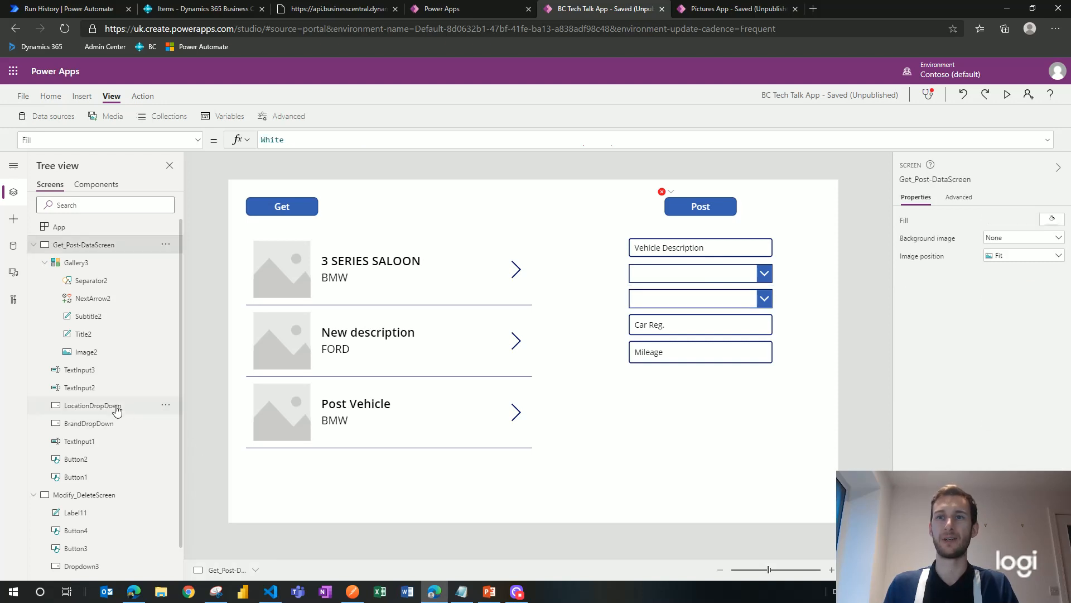
pyautogui.click(700, 210)
# Step: Set brand to BrandDropDown.SelectedText.Value in the Post button's OnSelect record
pyautogui.click(646, 141)
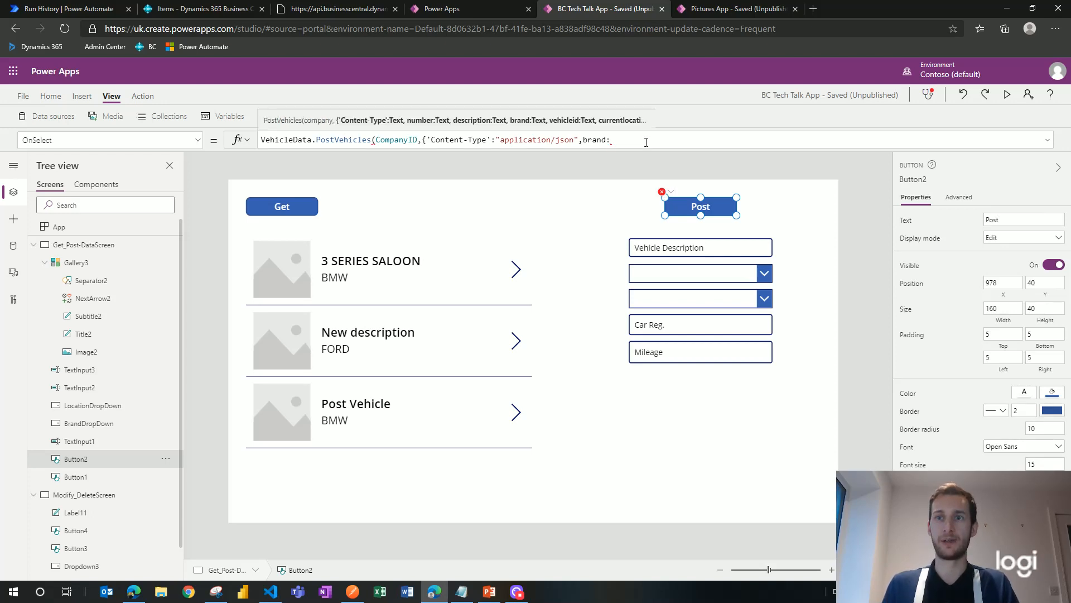
pyautogui.write('Brand')
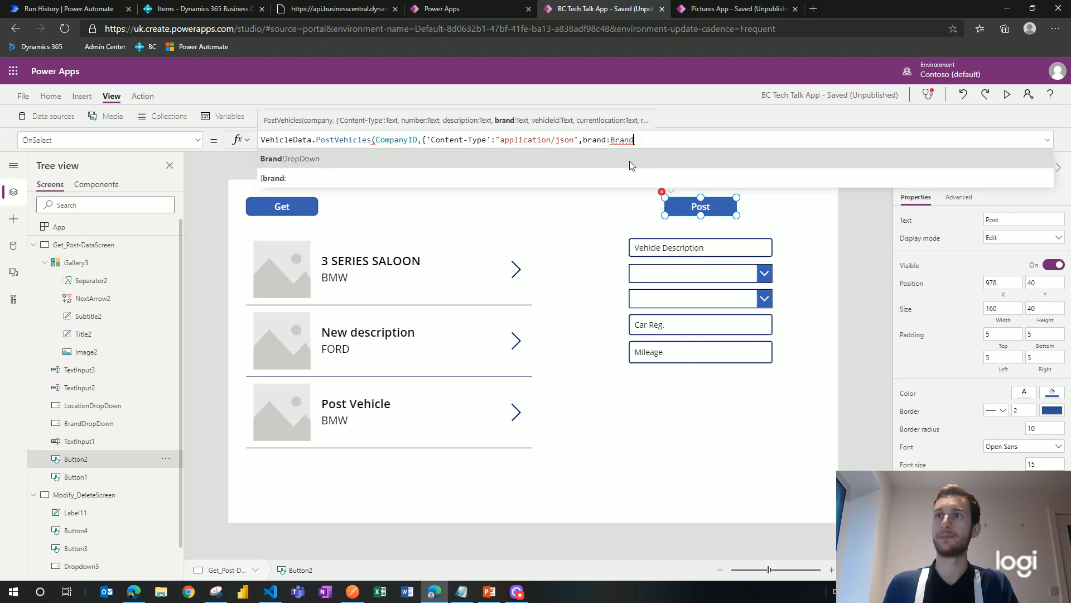
pyautogui.click(629, 161)
pyautogui.write('.')
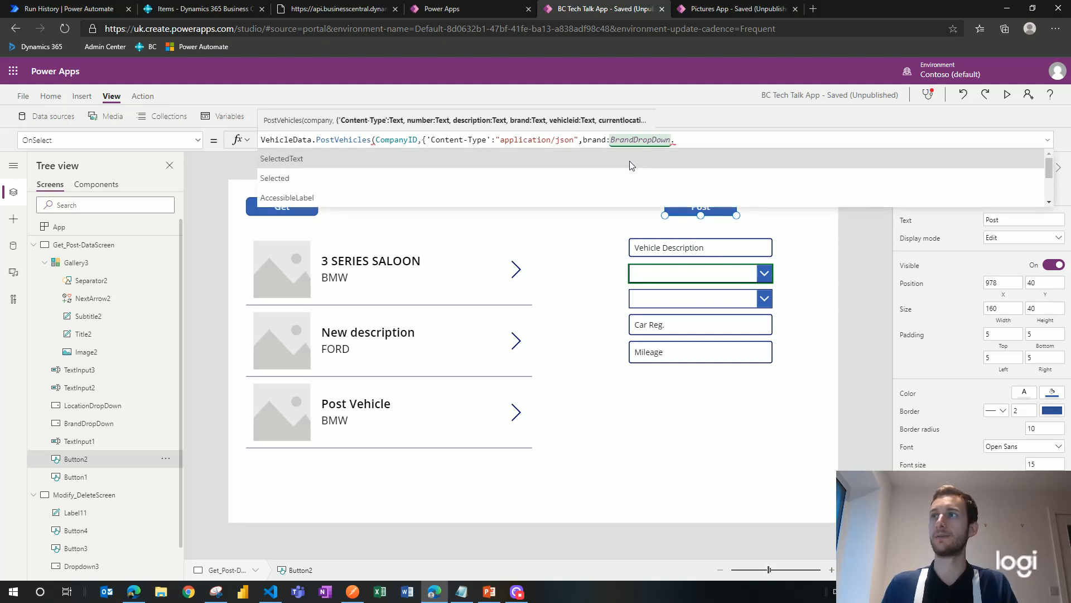
pyautogui.click(630, 160)
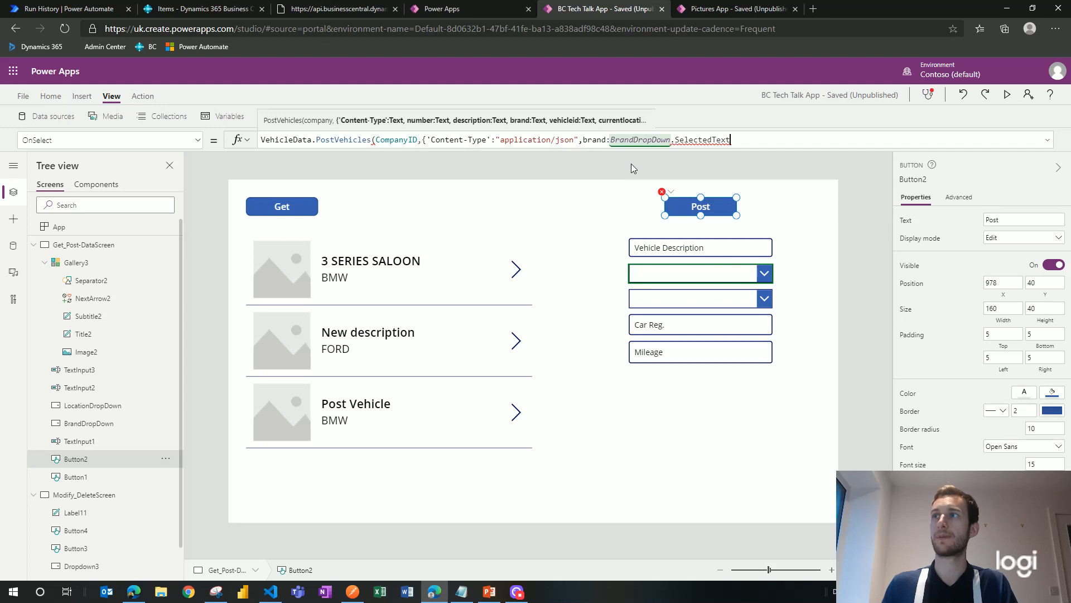
pyautogui.write('.')
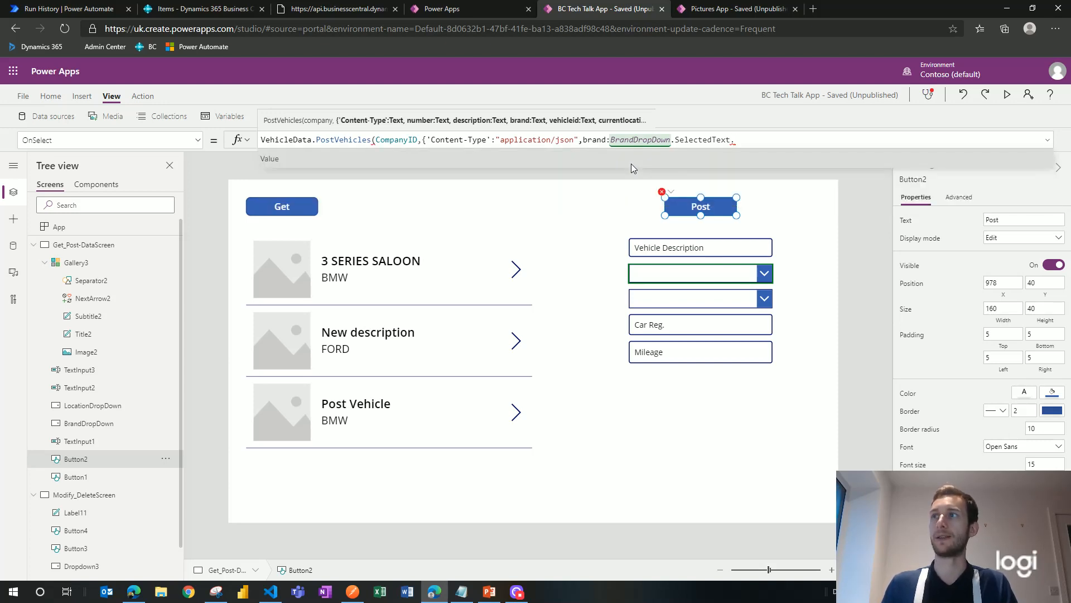
pyautogui.click(631, 163)
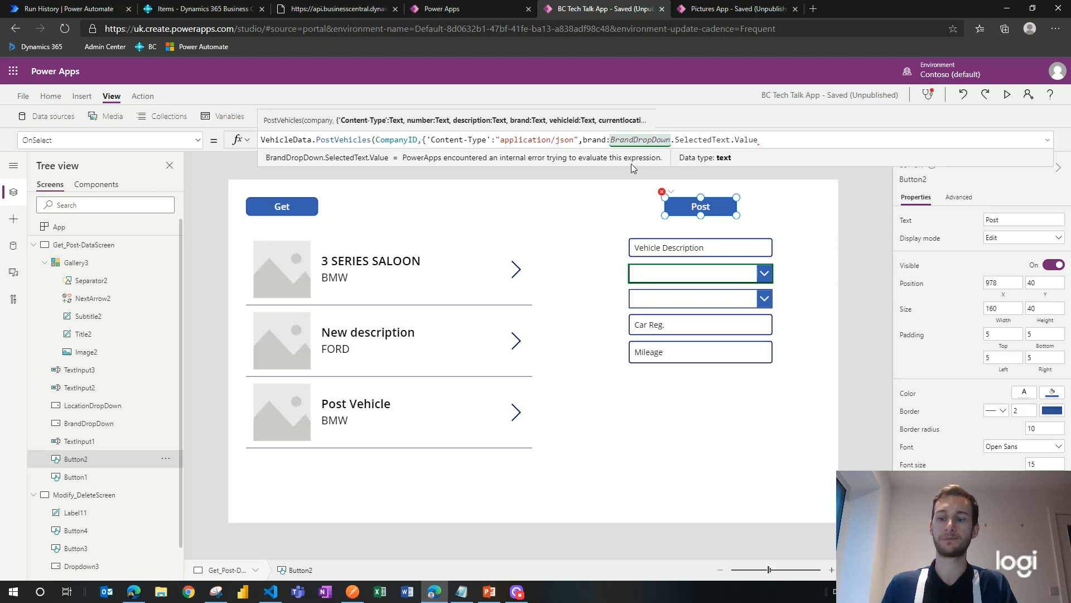
# Step: Add currentlocation: LocationDropDown.SelectedText.Value and begin the description parameter
pyautogui.write(',')
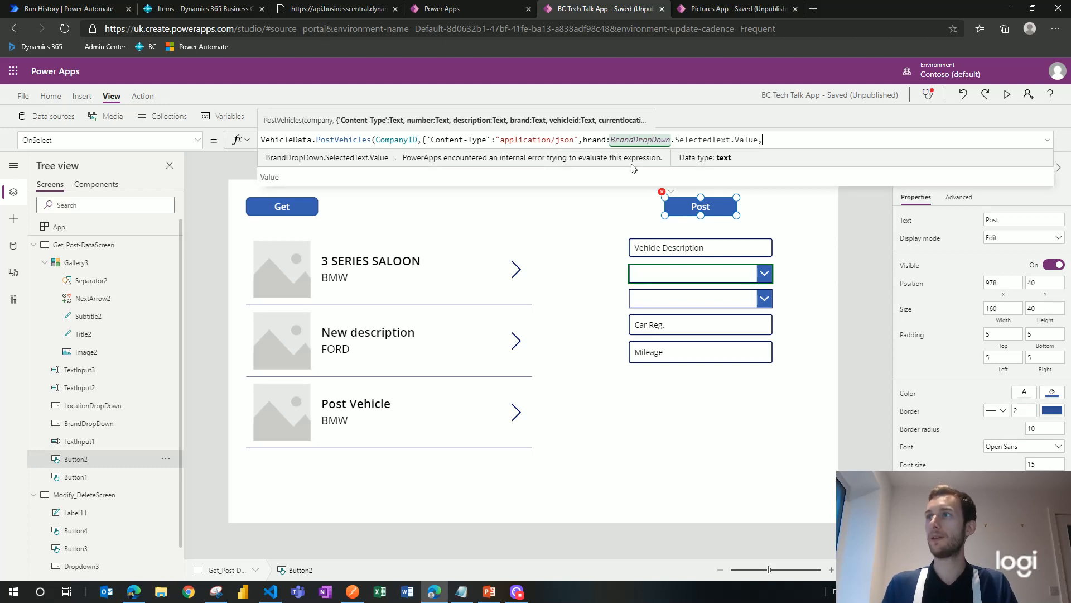
pyautogui.write('loc')
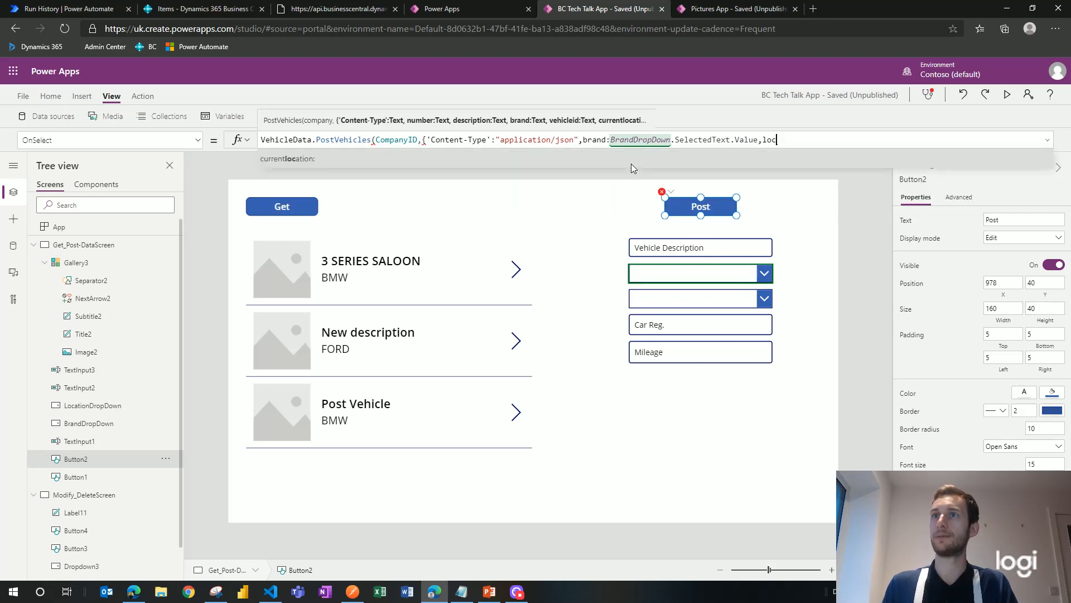
pyautogui.press('Tab')
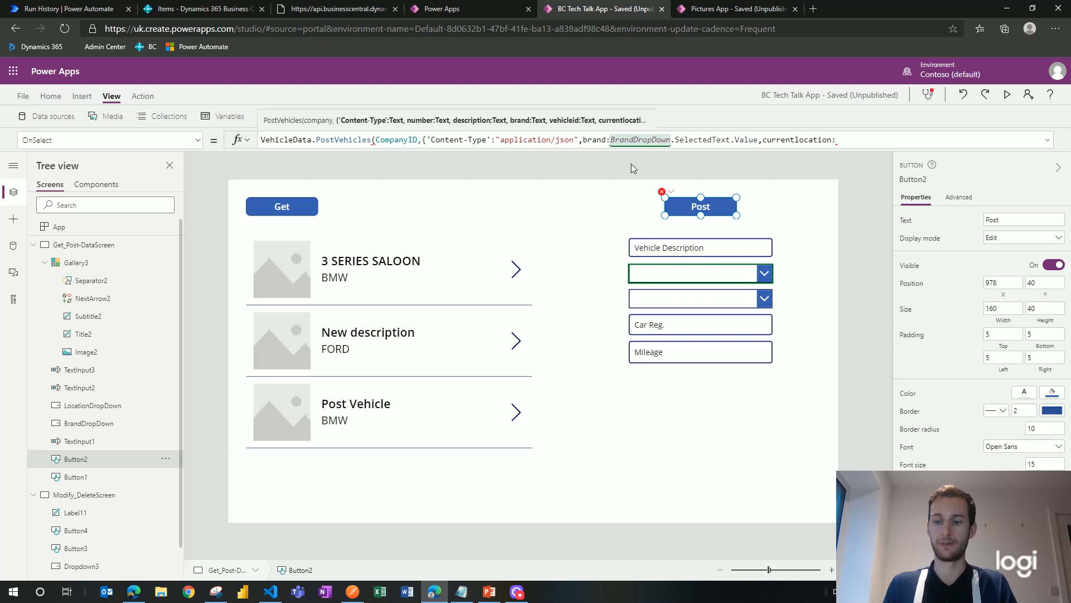
pyautogui.write('Locatio')
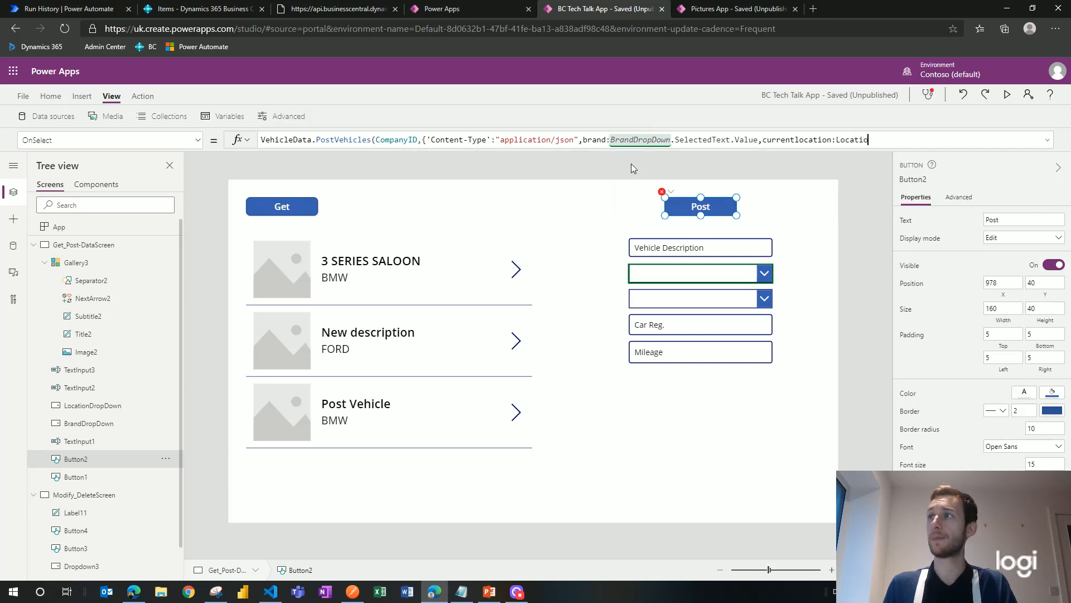
pyautogui.write('nDro')
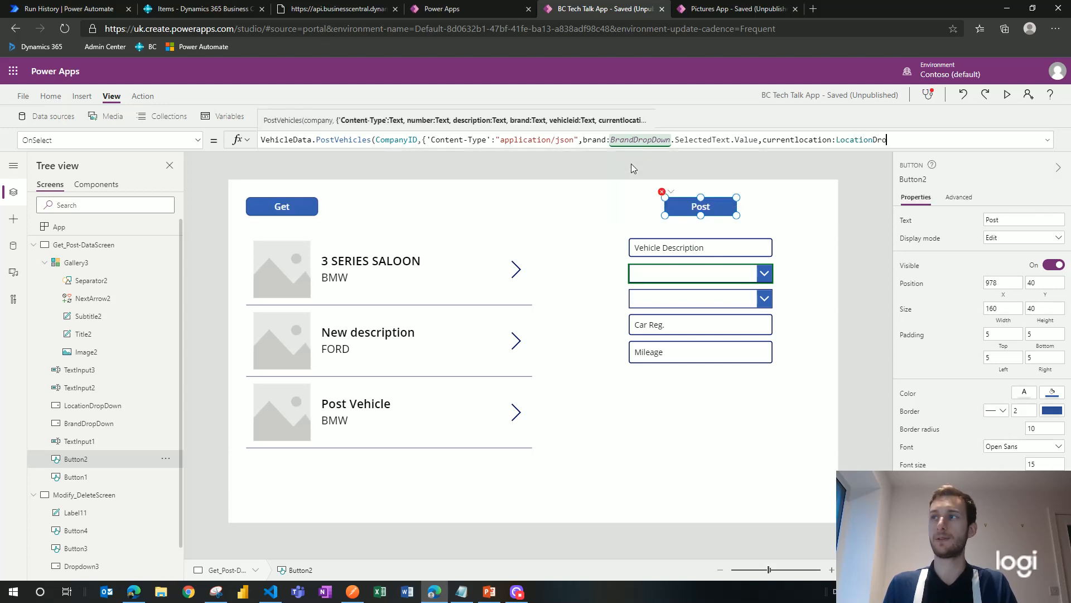
pyautogui.write('pDown')
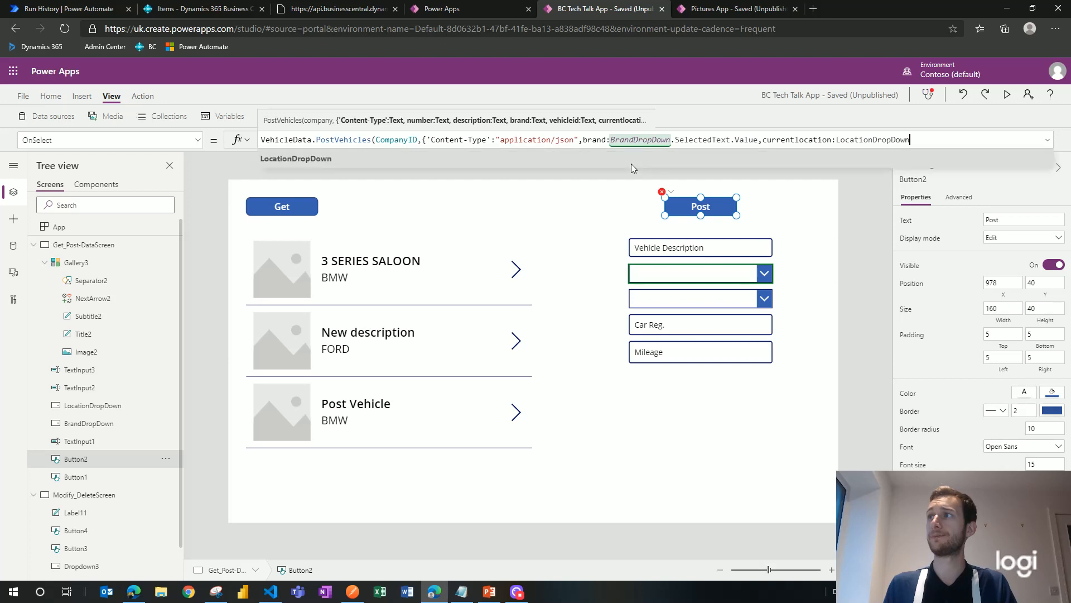
pyautogui.write('.se')
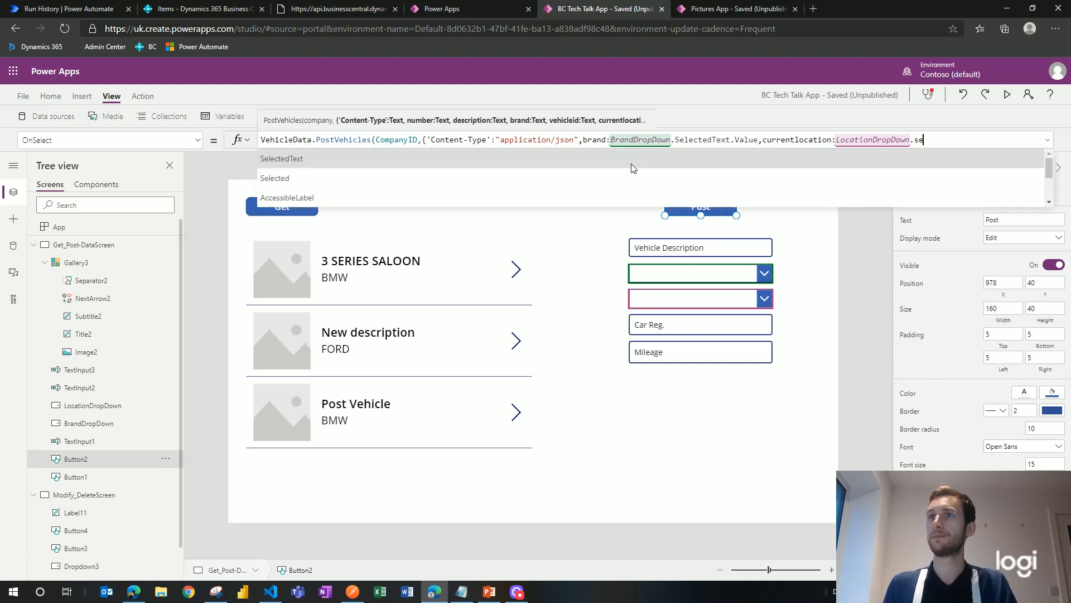
pyautogui.press('Tab')
pyautogui.write('.va')
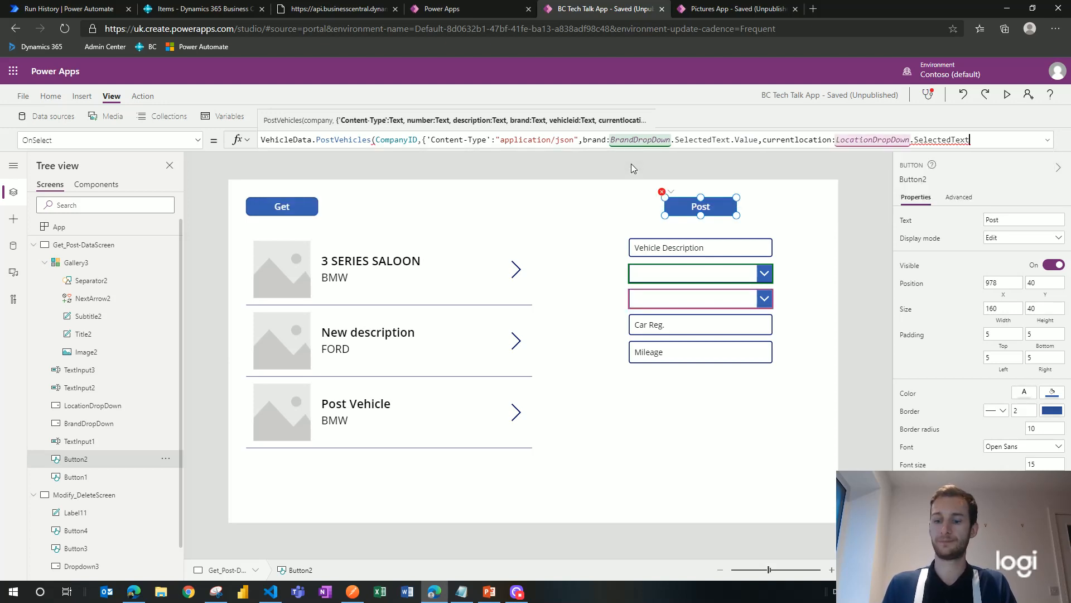
pyautogui.write('lue')
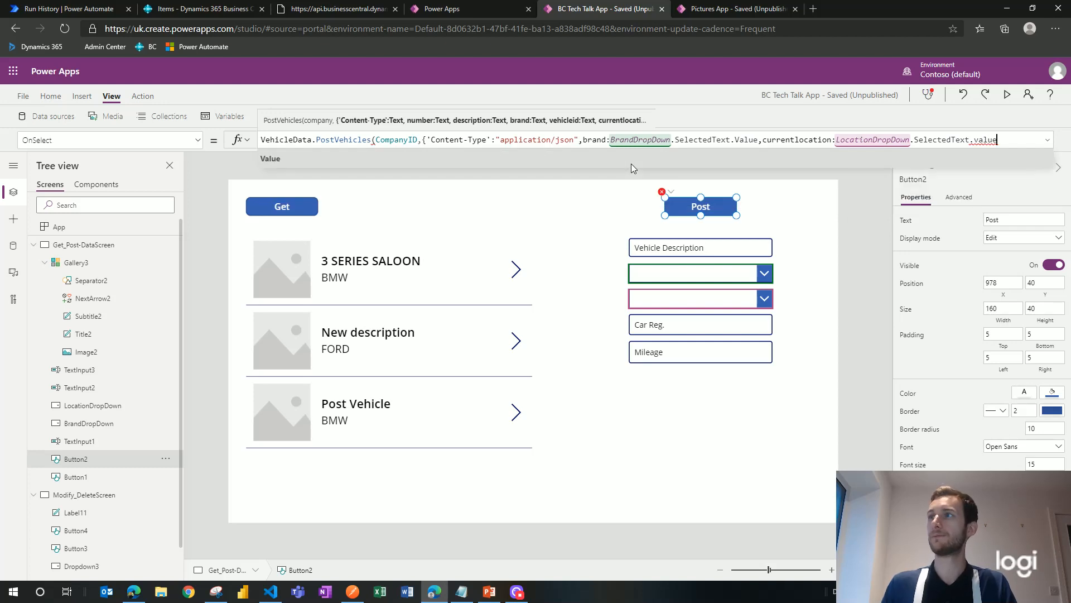
pyautogui.press('Tab')
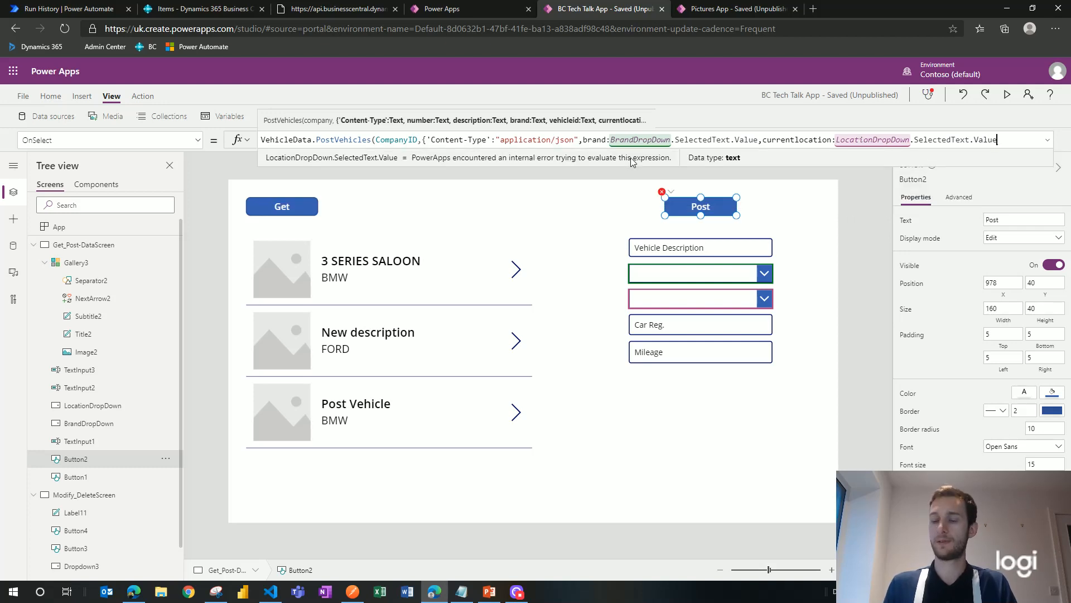
pyautogui.write(',')
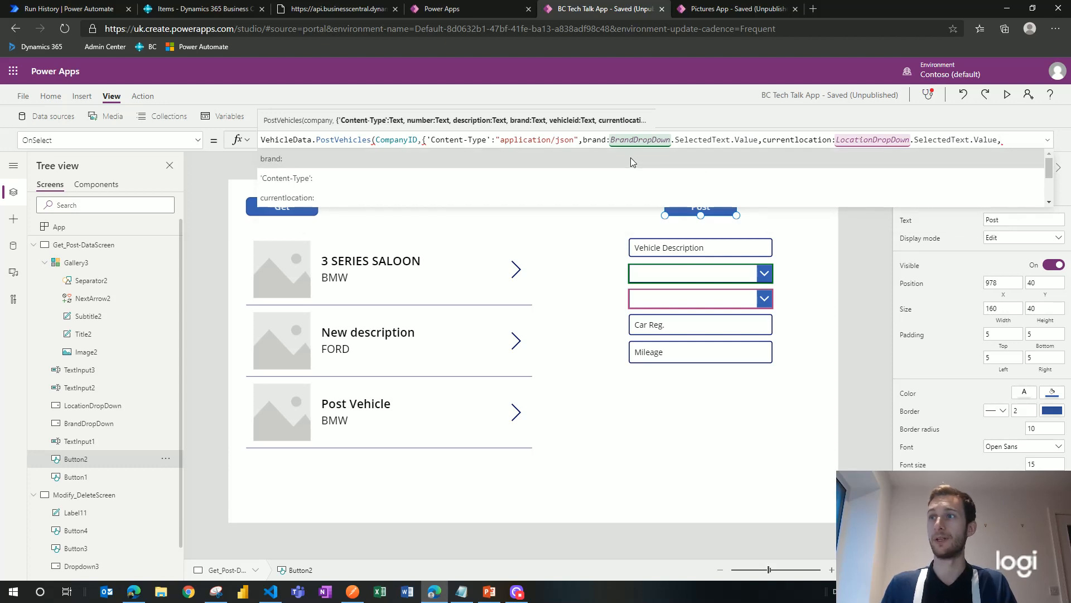
pyautogui.scroll(-2, 507, 178)
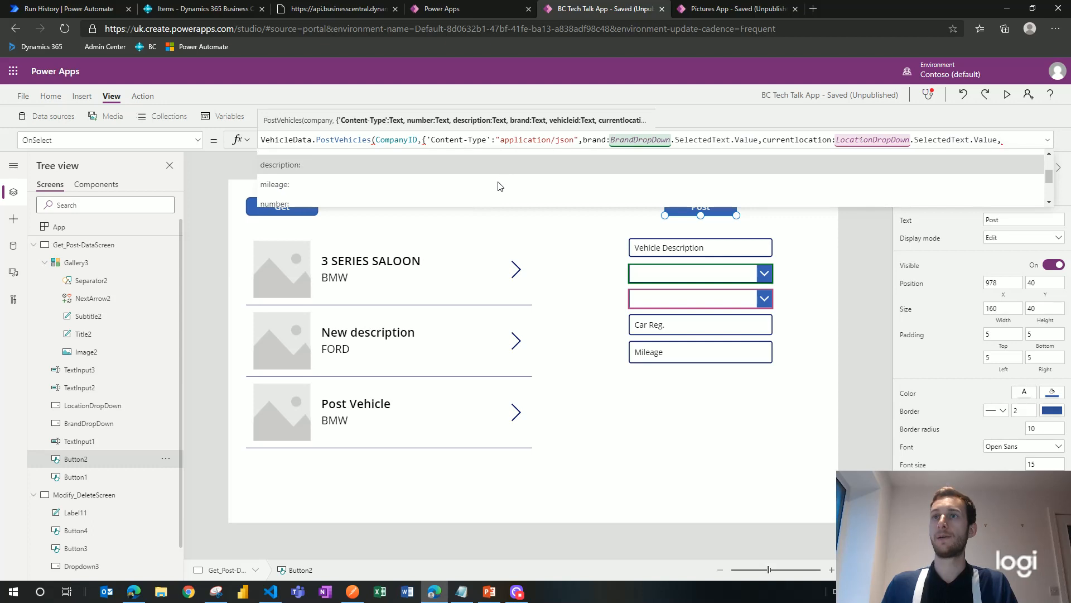
pyautogui.click(441, 168)
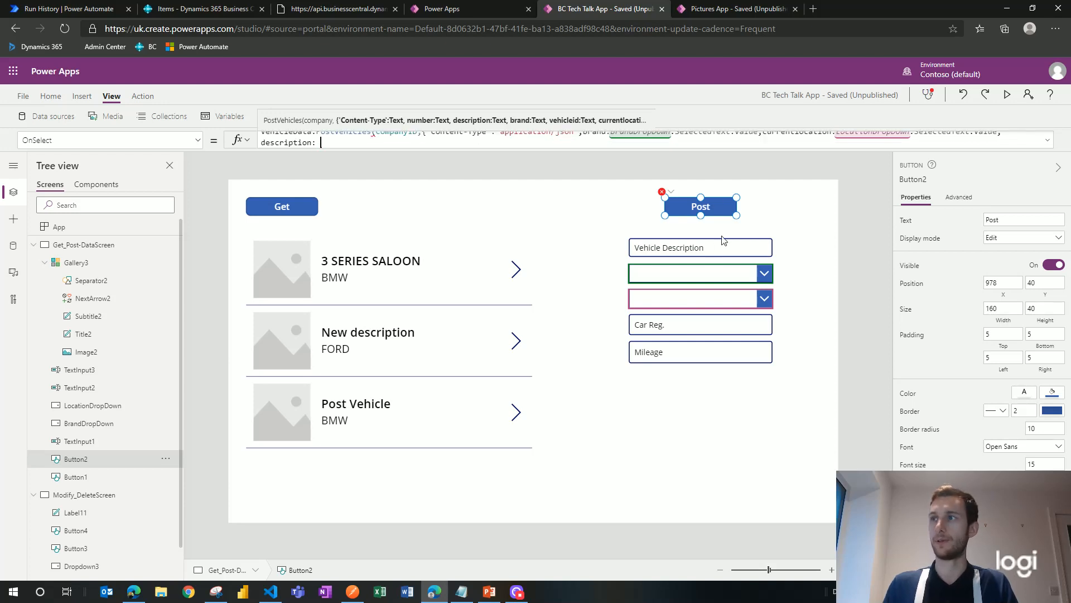
# Step: Rename the Vehicle Description input from TextInput1 to VehicleTextInput
pyautogui.click(712, 252)
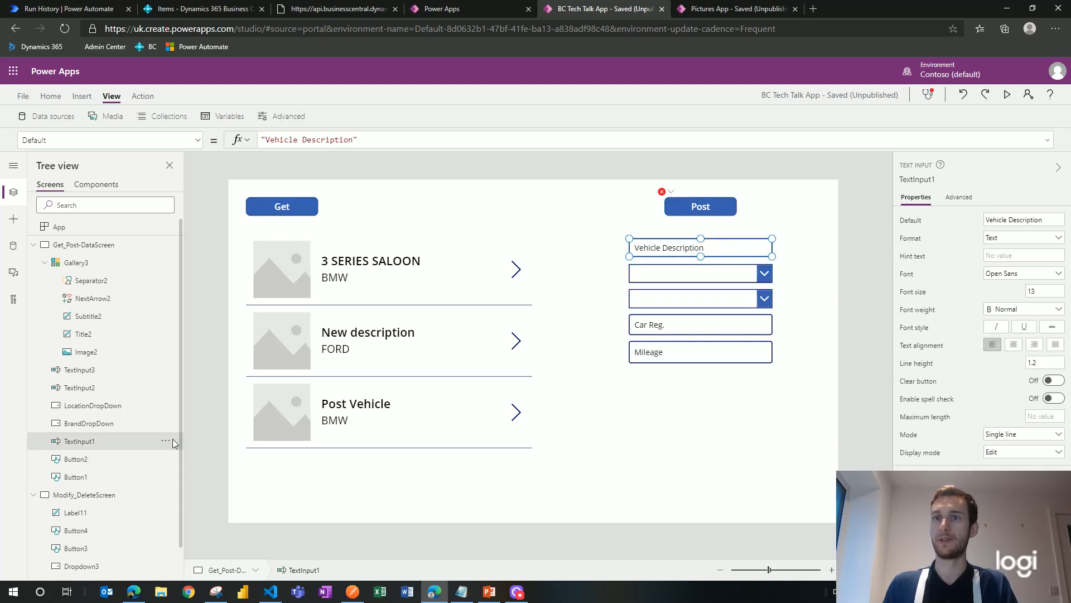
pyautogui.click(164, 446)
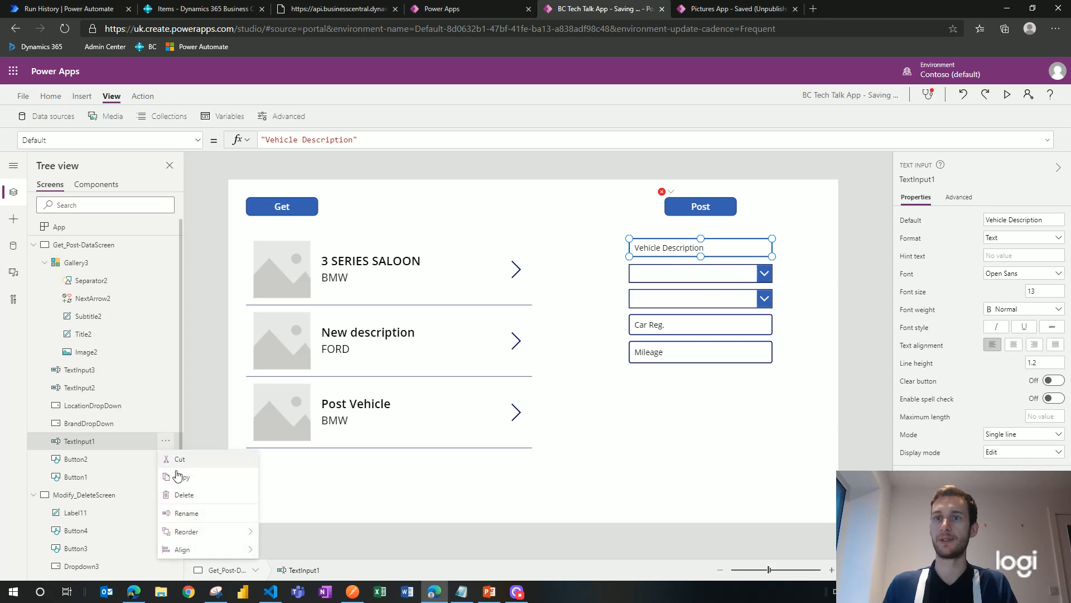
pyautogui.click(199, 513)
pyautogui.write('Veh')
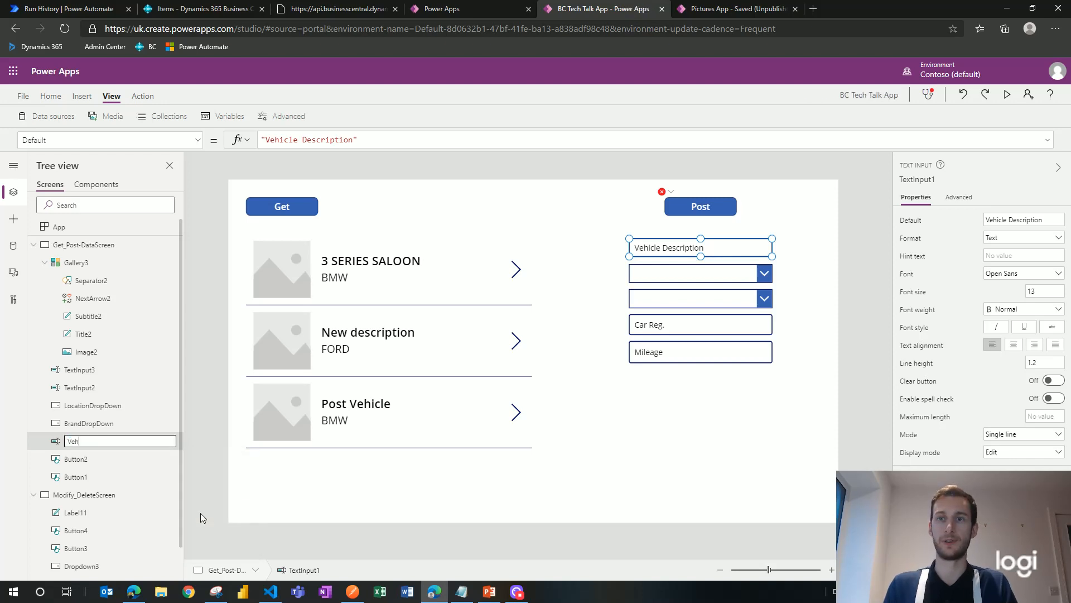
pyautogui.write('icleT')
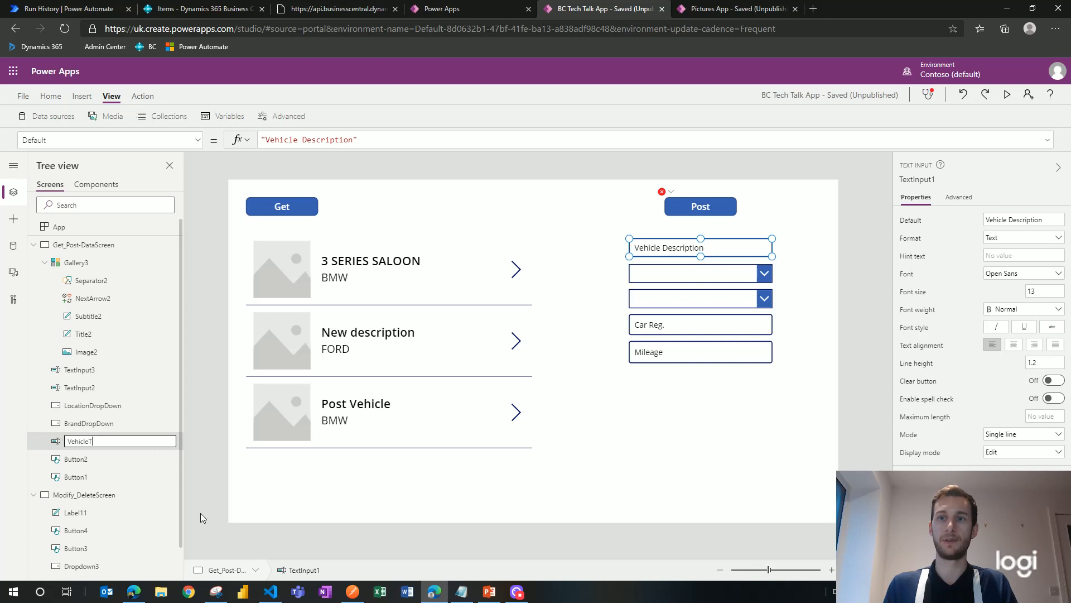
pyautogui.write('extInput')
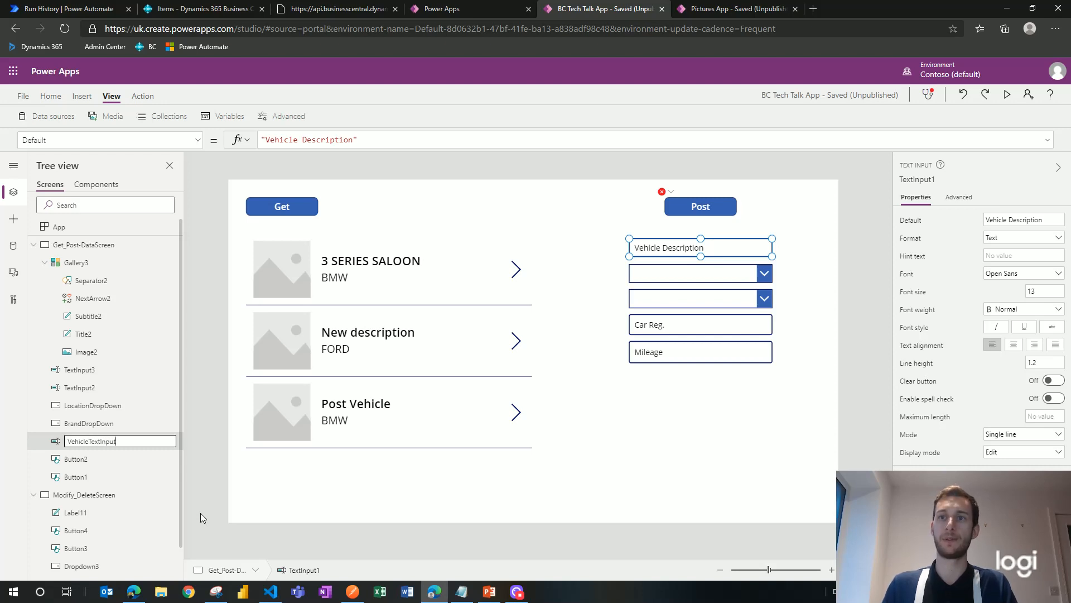
pyautogui.click(199, 434)
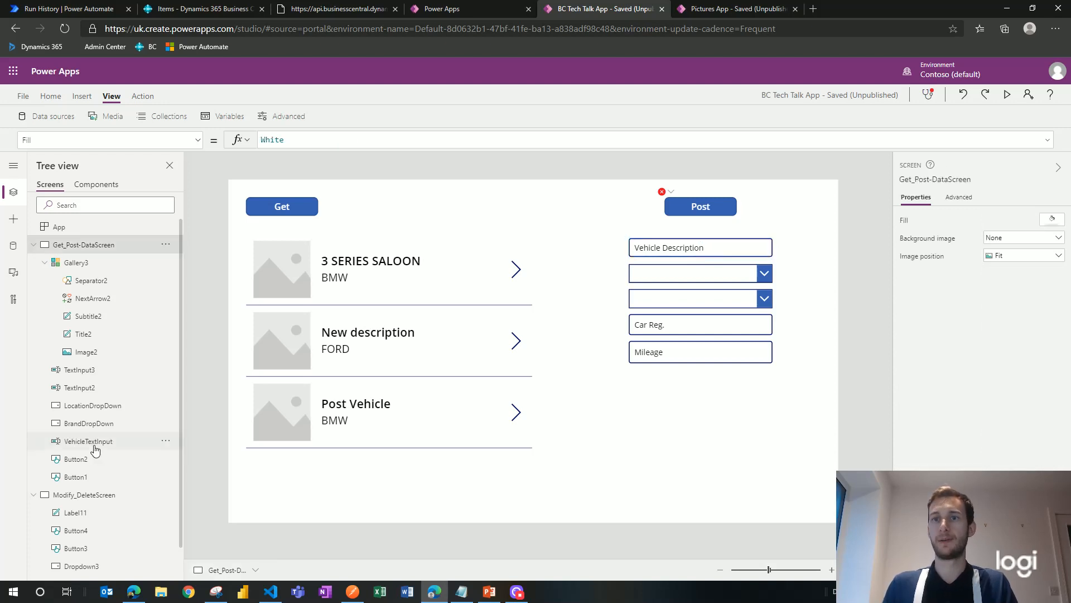
pyautogui.click(664, 193)
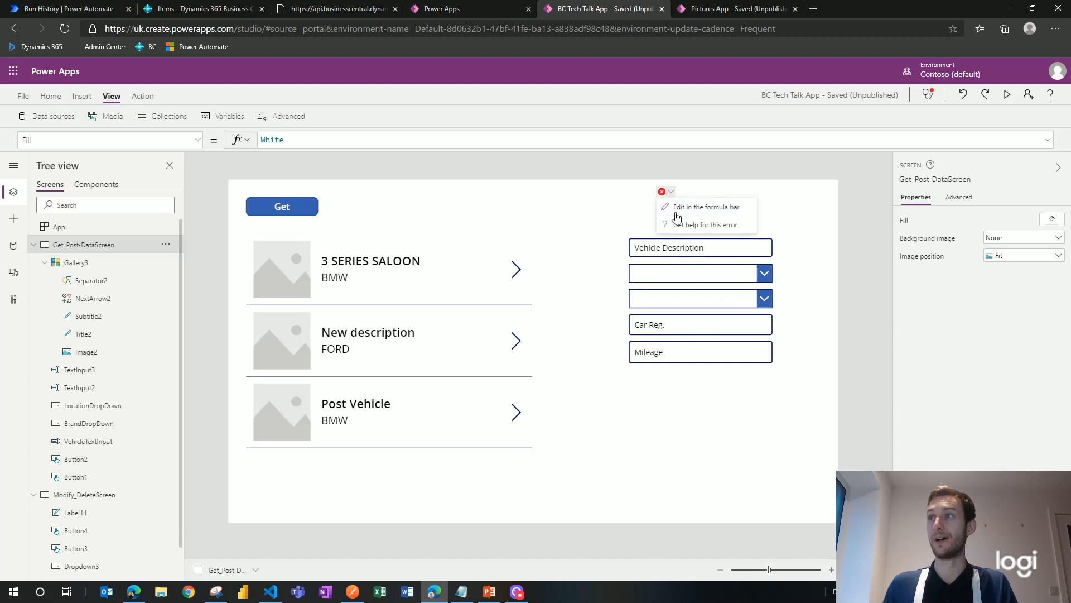
# Step: Finish the Post formula with description: VehicleTextInput.Text, closing the record and PostVehicles call
pyautogui.click(675, 208)
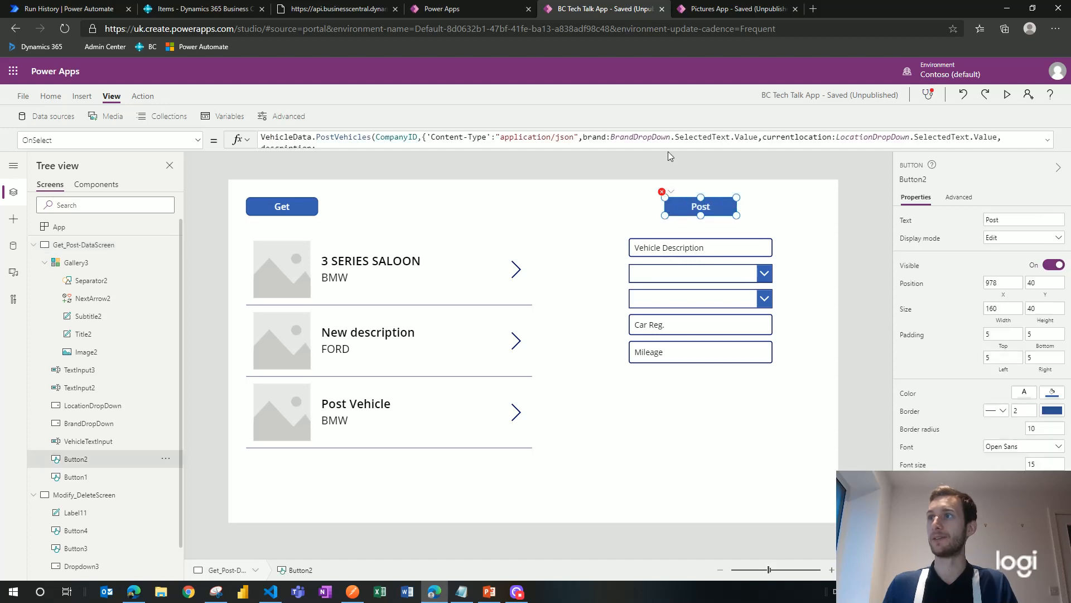
pyautogui.moveTo(667, 154); pyautogui.dragTo(668, 204)
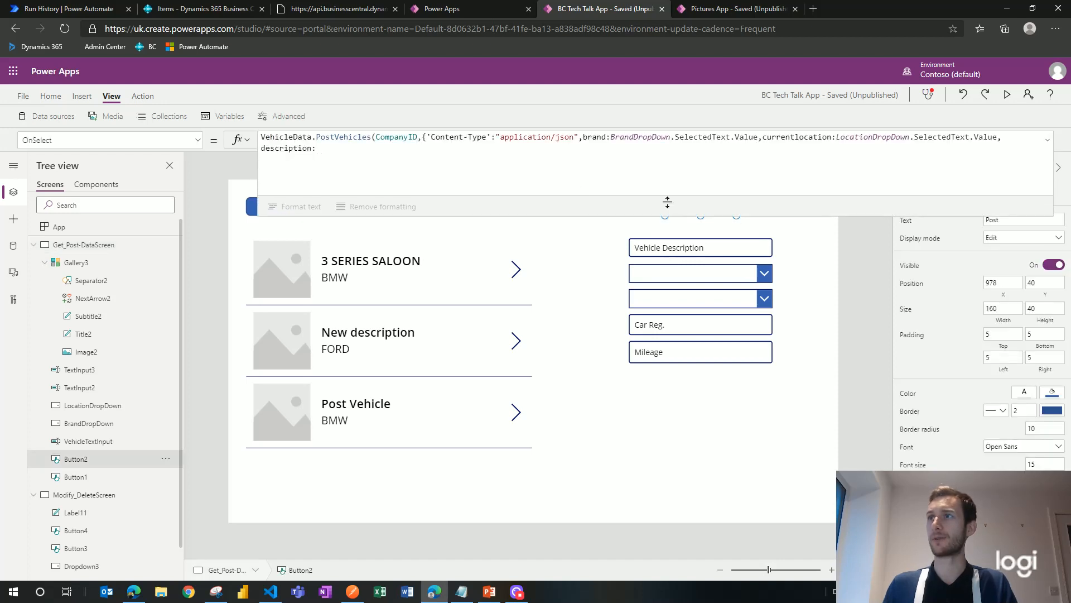
pyautogui.click(369, 152)
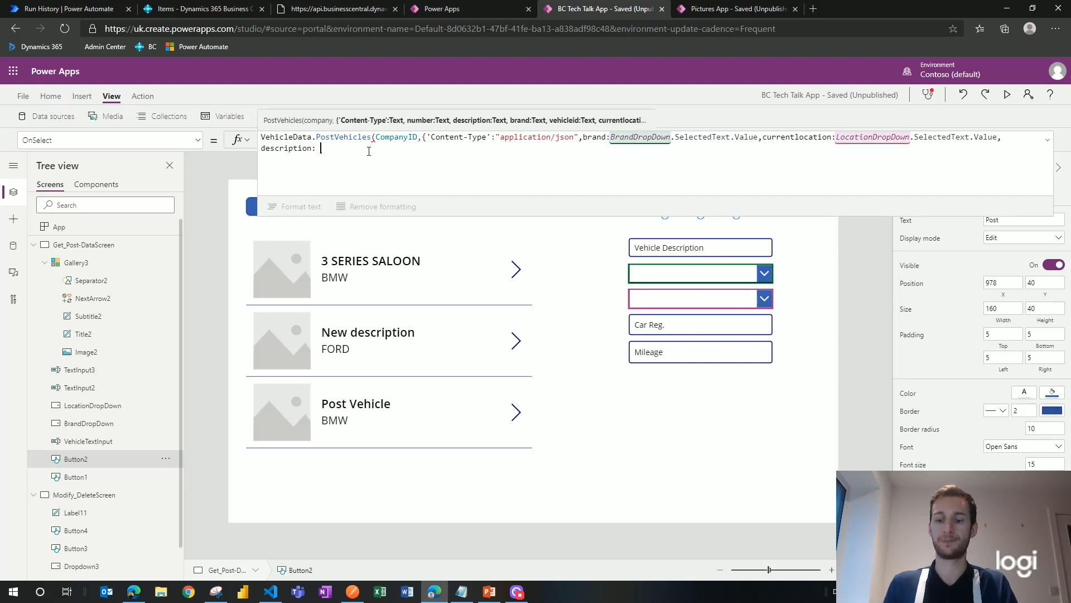
pyautogui.write('Vehicle')
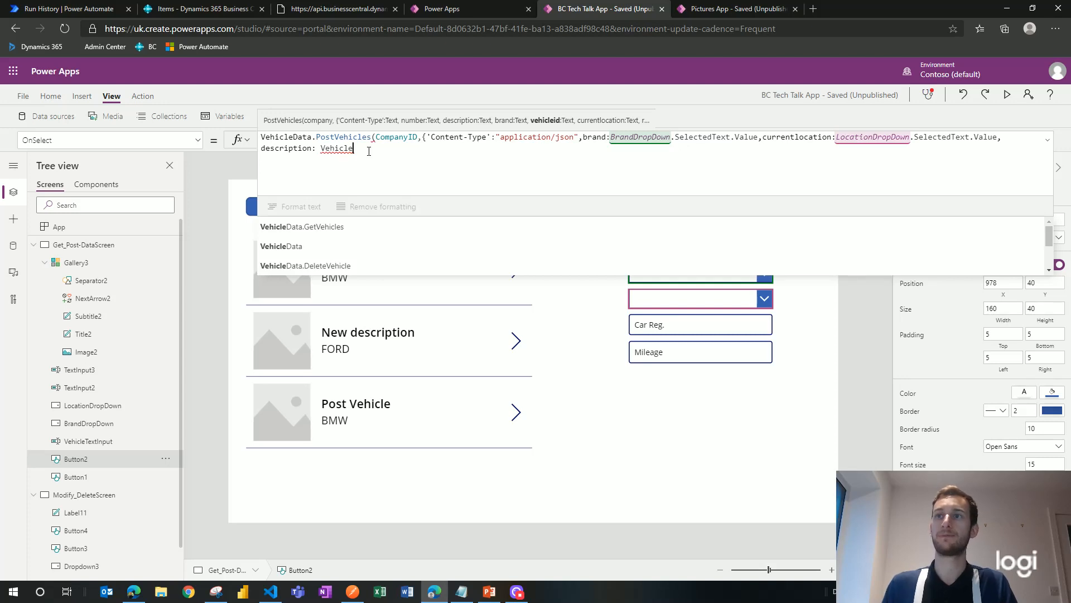
pyautogui.write('Text')
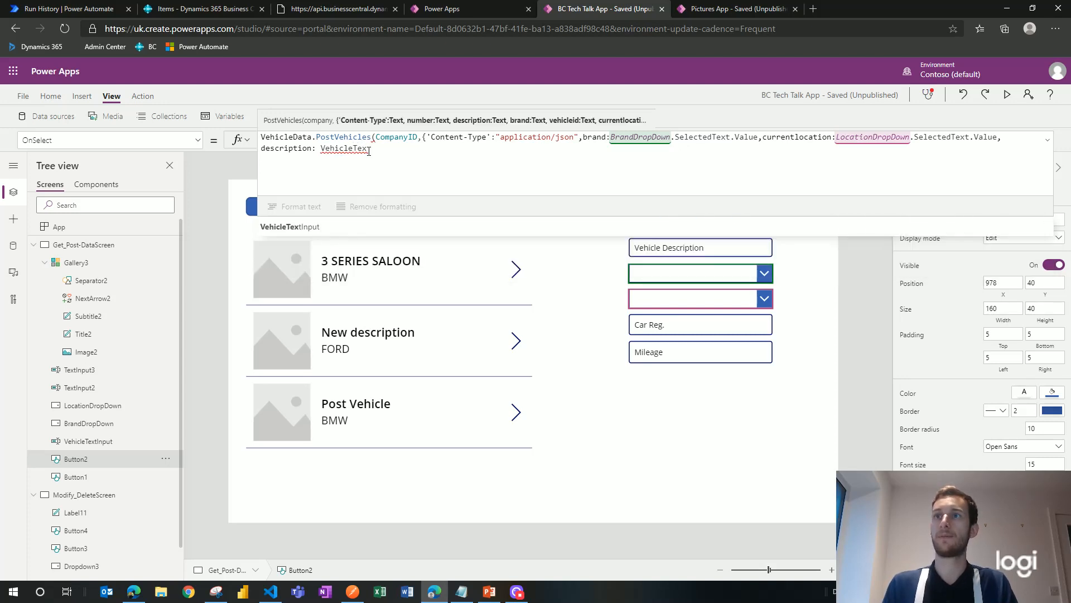
pyautogui.click(385, 227)
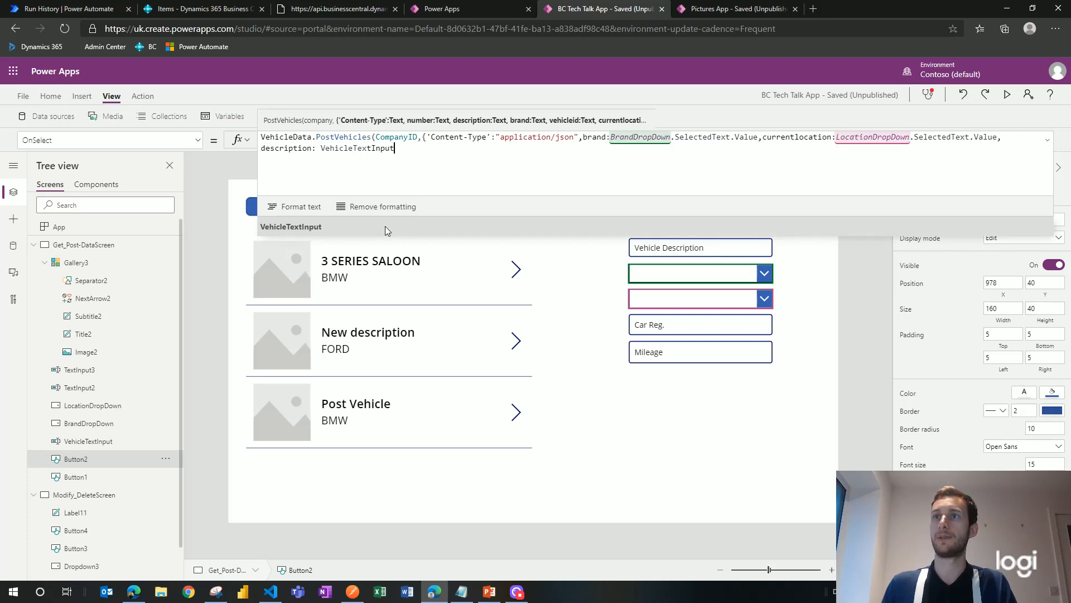
pyautogui.write('.')
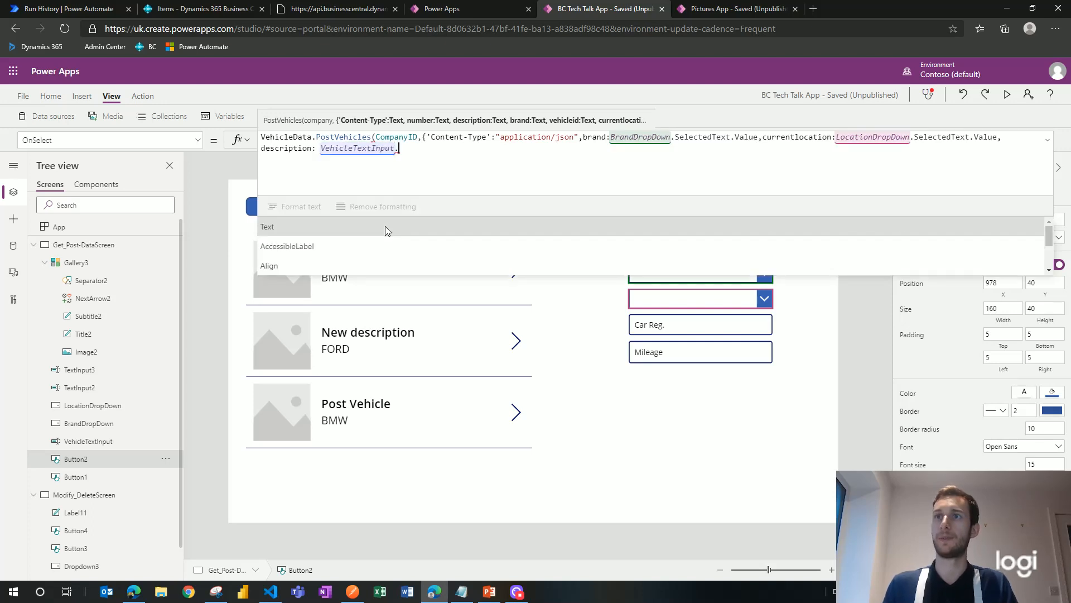
pyautogui.click(385, 227)
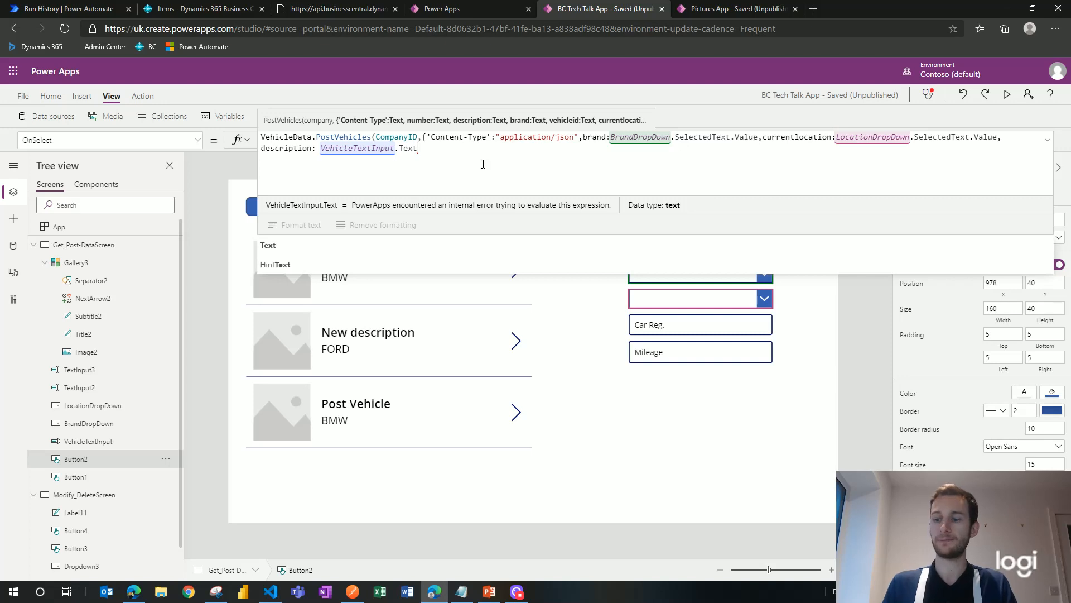
pyautogui.write('}')
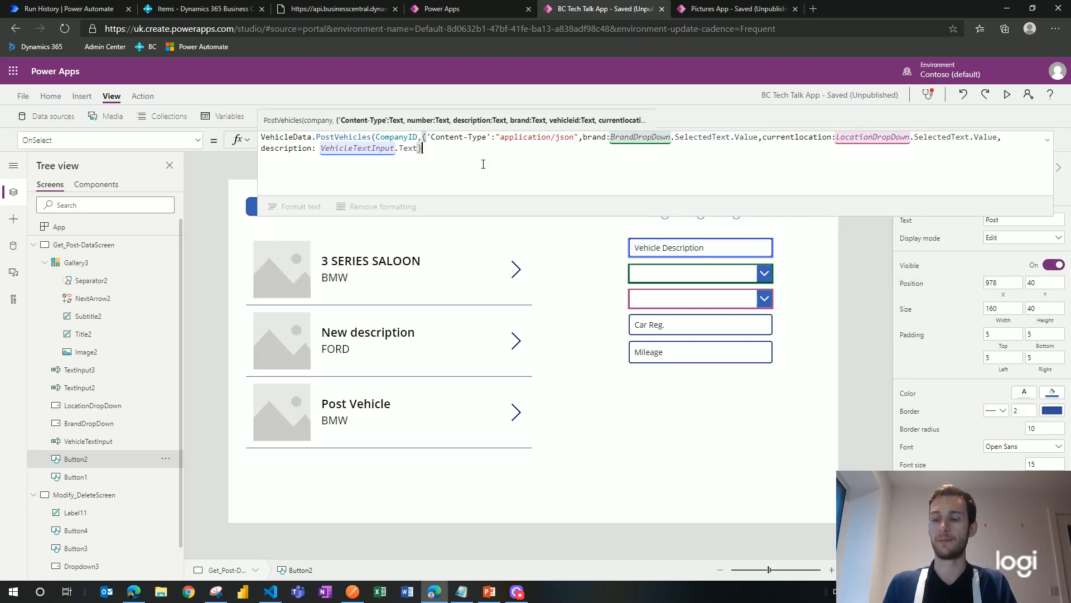
pyautogui.write(')')
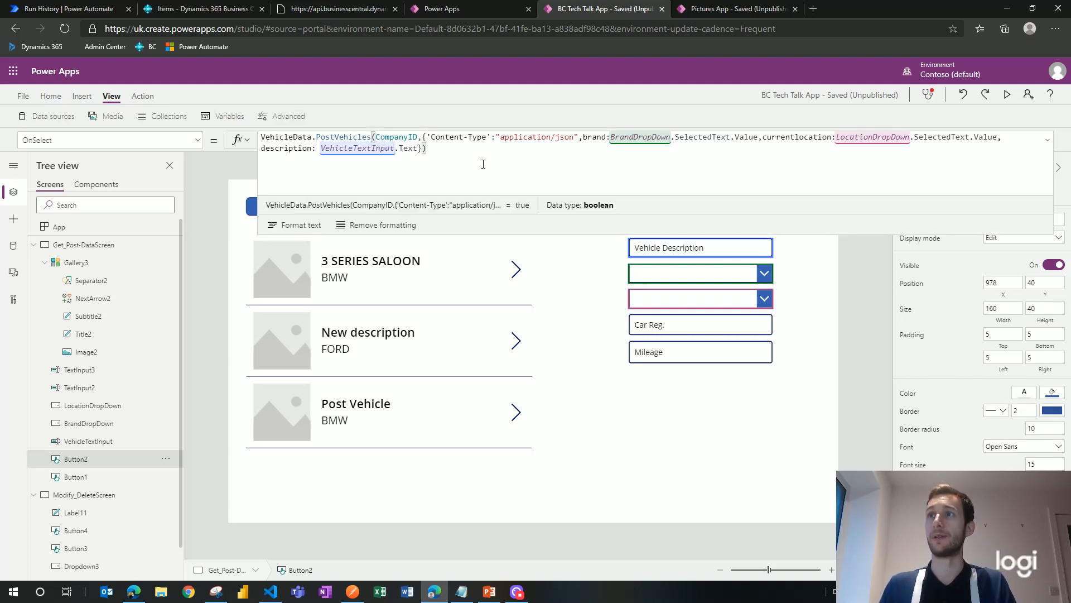
pyautogui.click(818, 285)
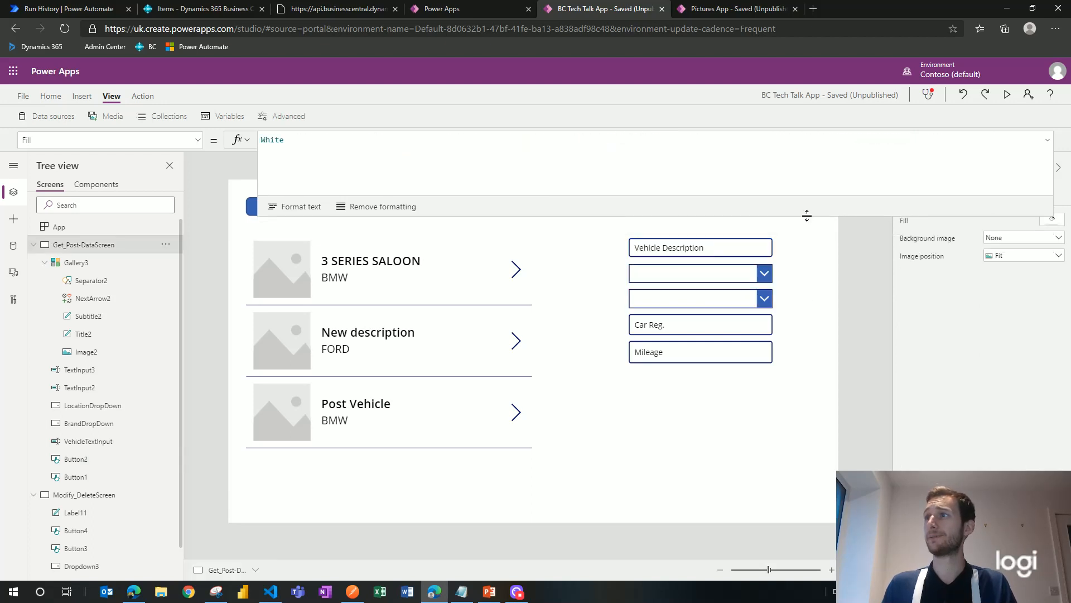
# Step: Create a new vehicle with the Post button, then reload the gallery with Get
pyautogui.moveTo(807, 215); pyautogui.dragTo(805, 139)
pyautogui.keyDown('alt'); pyautogui.click(709, 213); pyautogui.keyUp('alt')
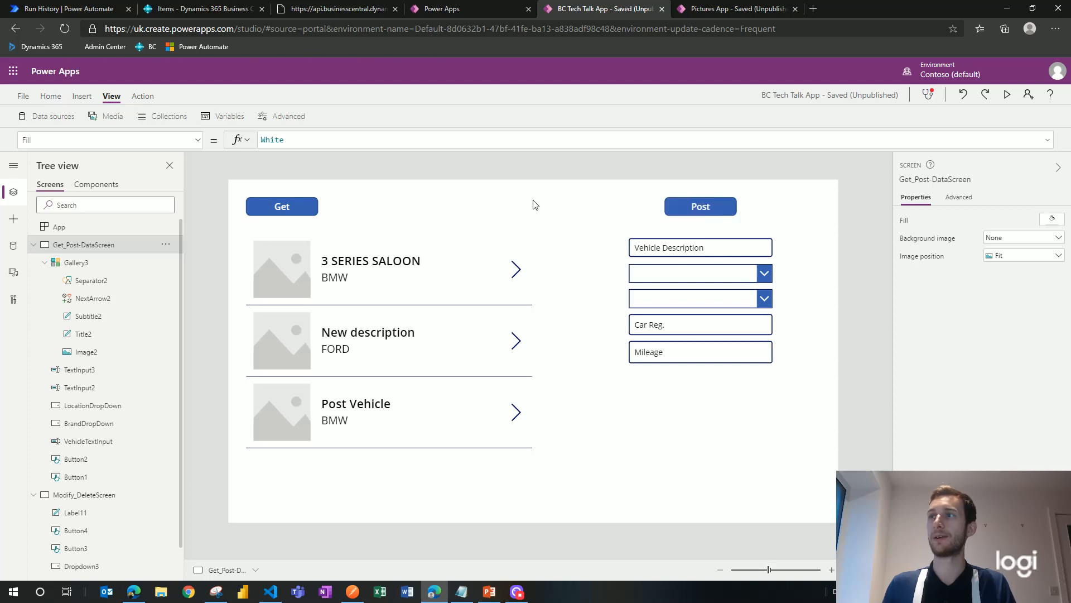
pyautogui.keyDown('alt'); pyautogui.click(301, 212); pyautogui.keyUp('alt')
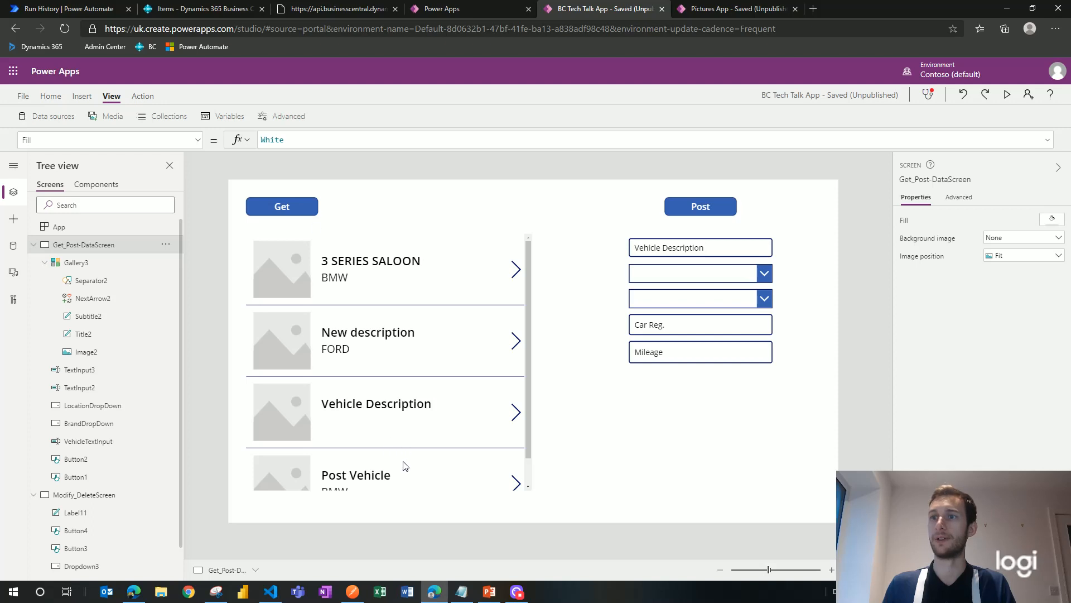
pyautogui.click(524, 361)
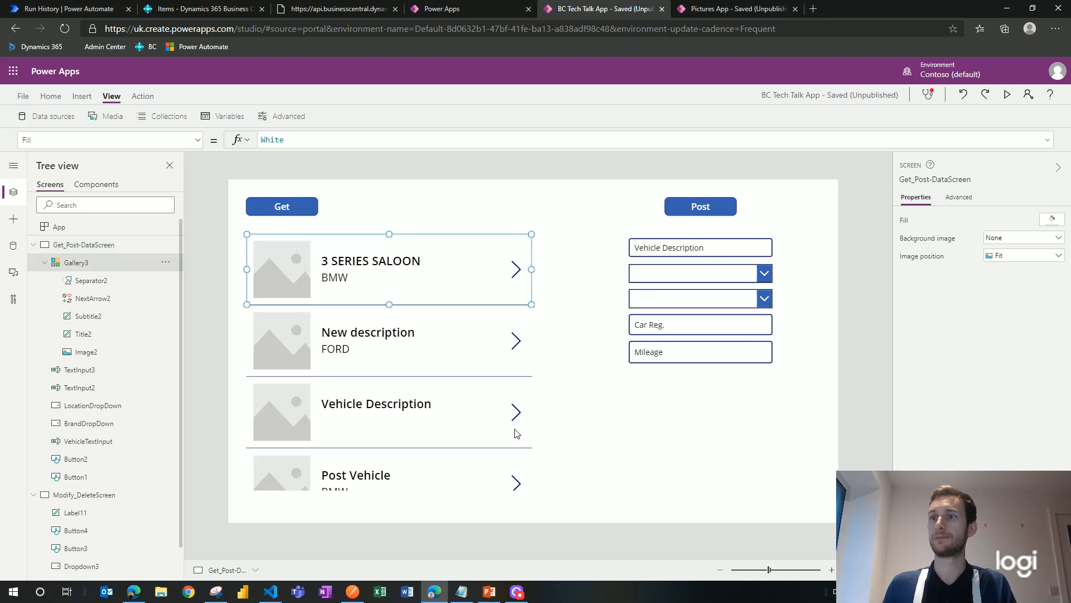
pyautogui.click(574, 369)
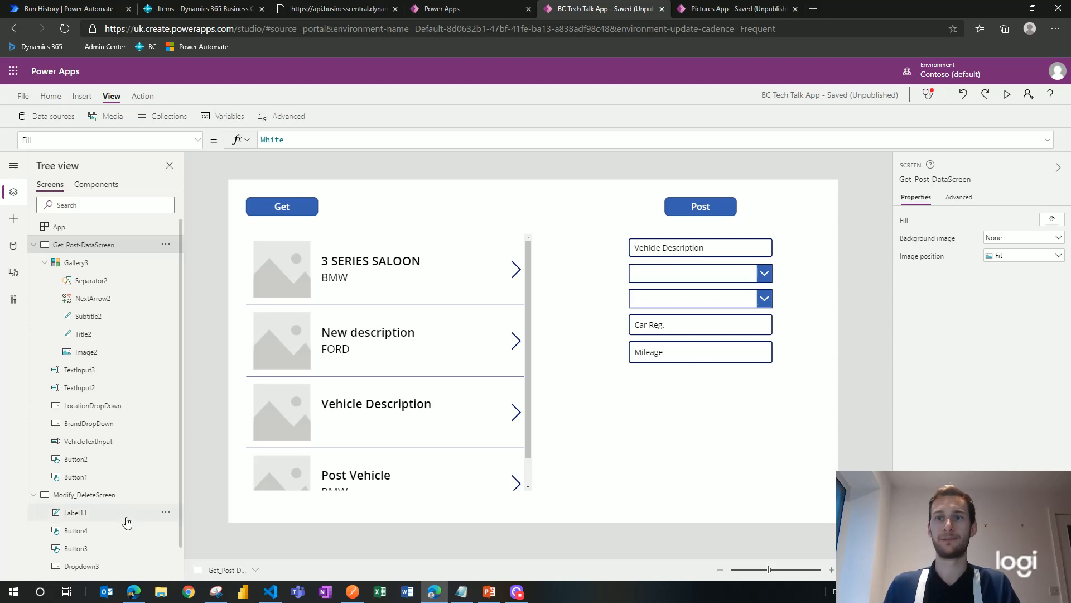
# Step: Add a Navigate call after Select(Parent) in the first gallery arrow's OnSelect
pyautogui.click(517, 276)
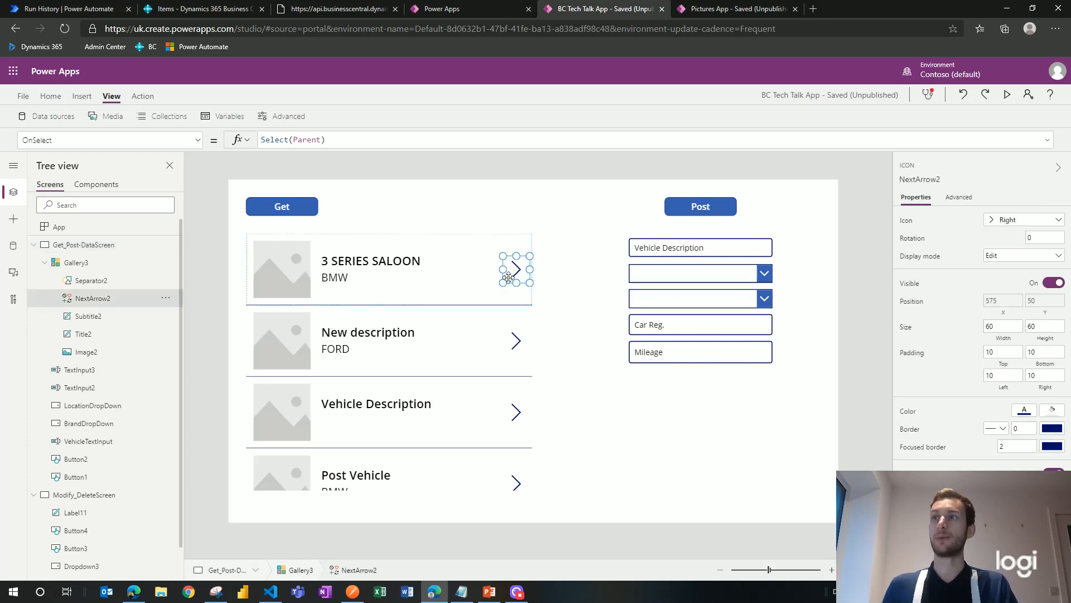
pyautogui.click(342, 139)
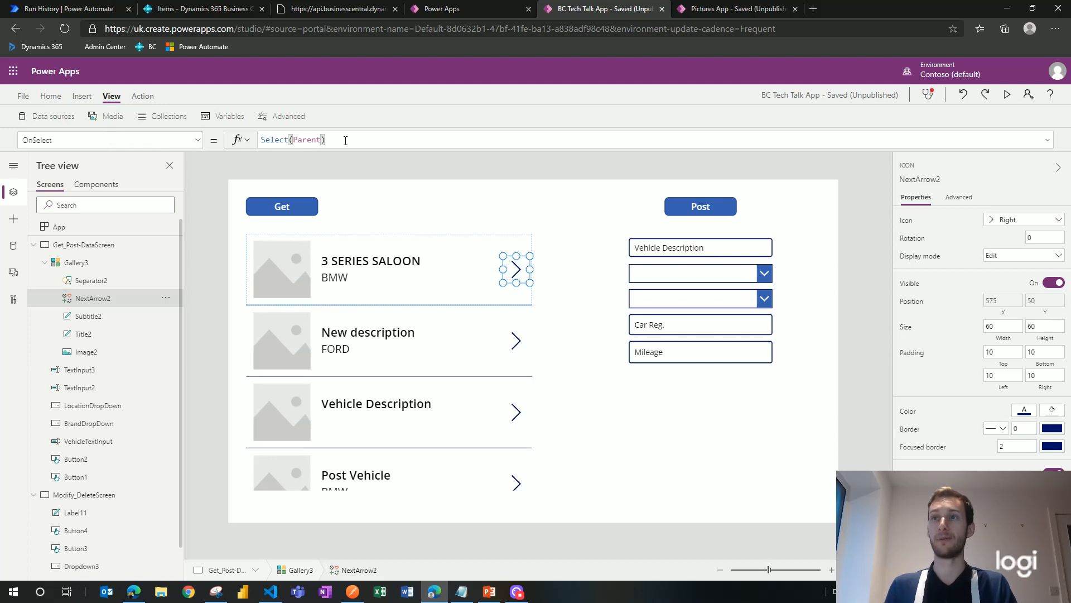
pyautogui.write(';')
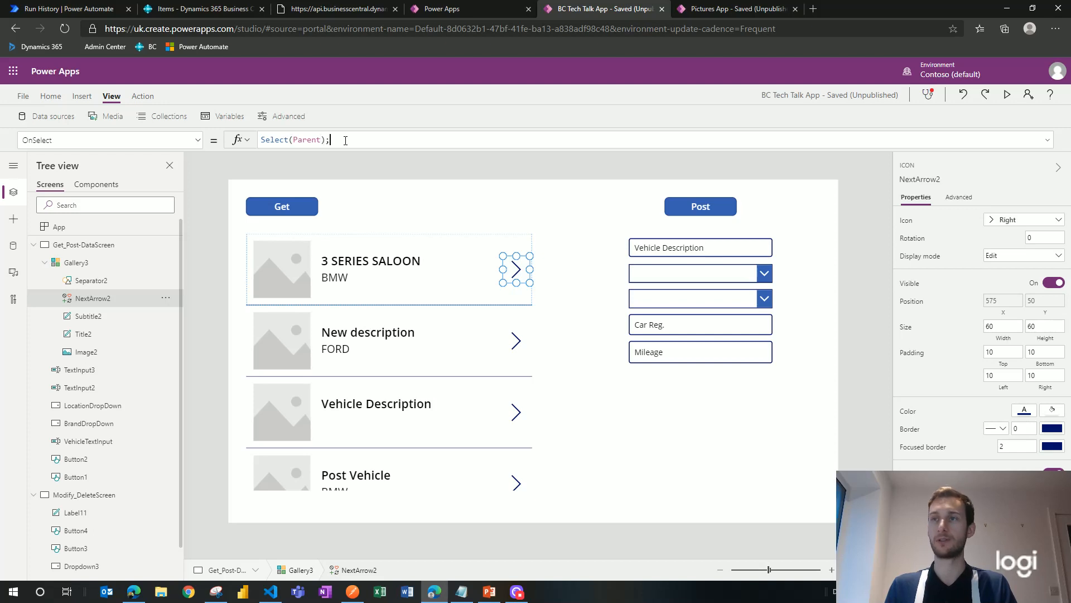
pyautogui.hotkey('shift', 'Return')
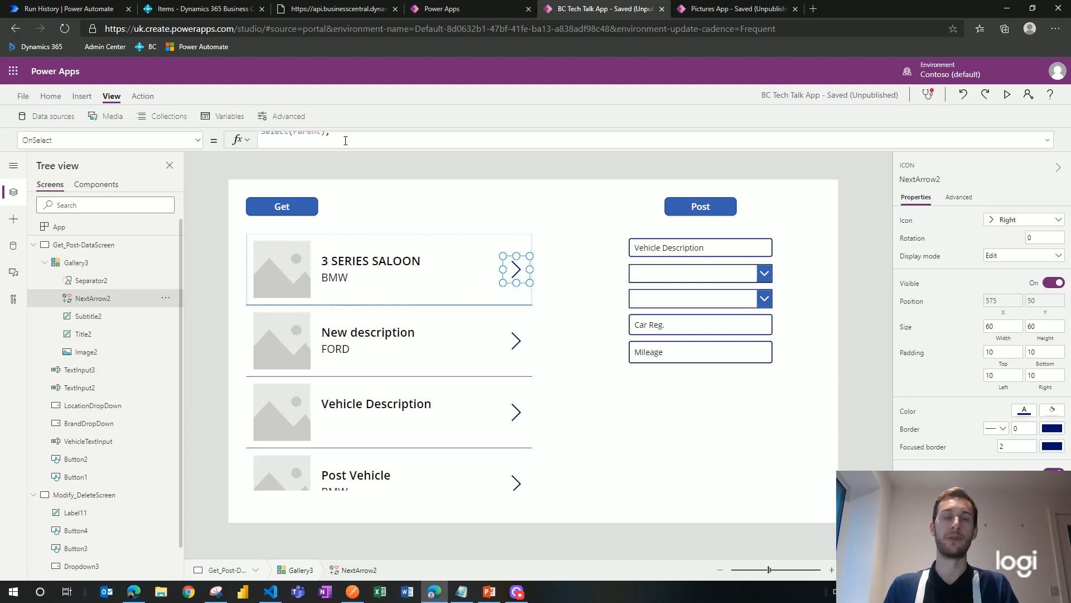
pyautogui.write('Na')
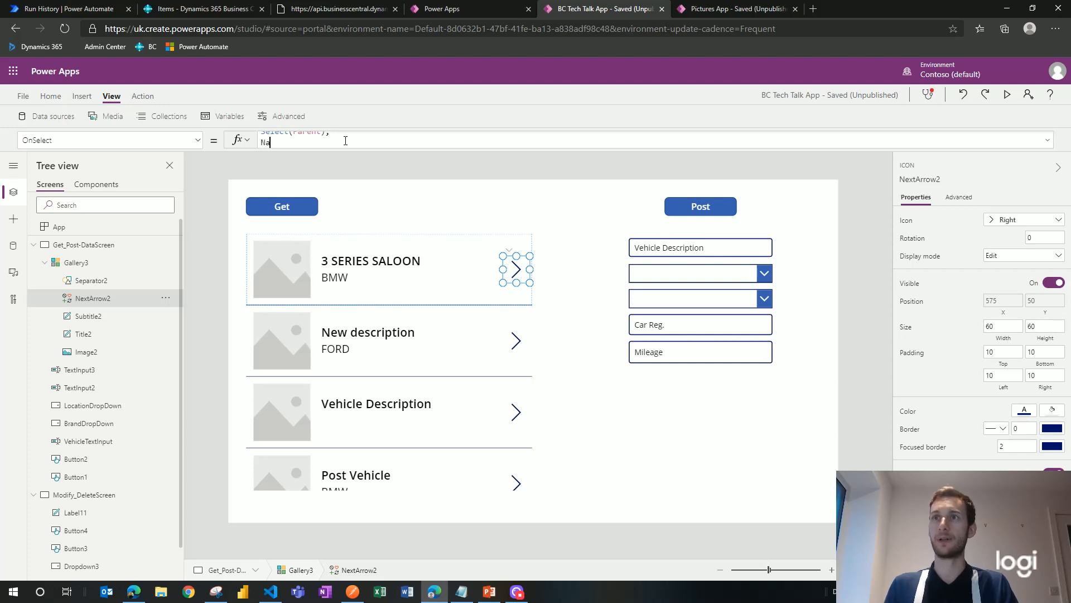
pyautogui.write('vi')
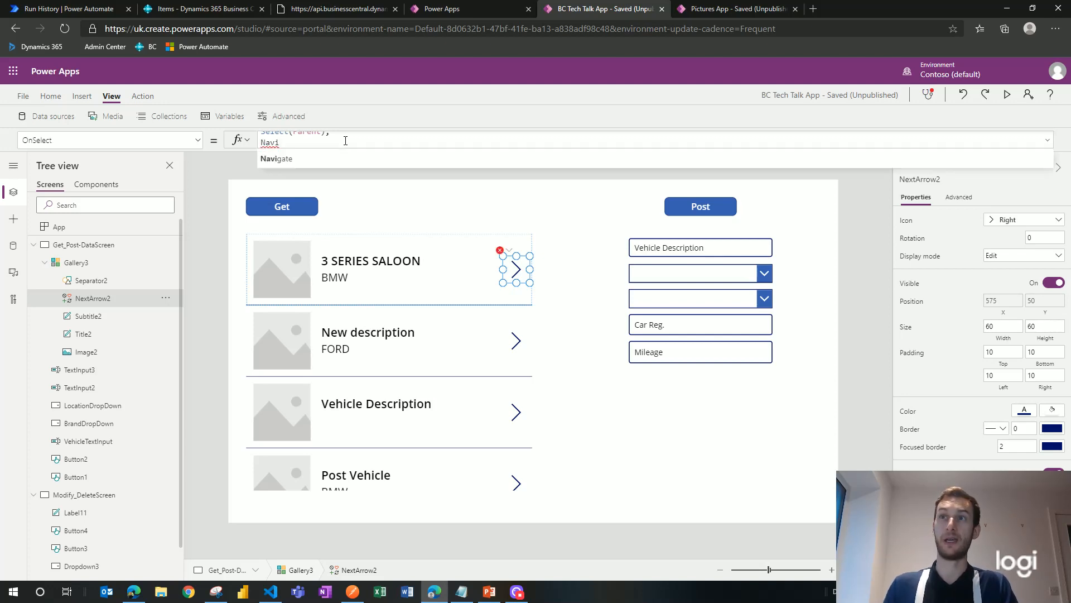
pyautogui.click(346, 160)
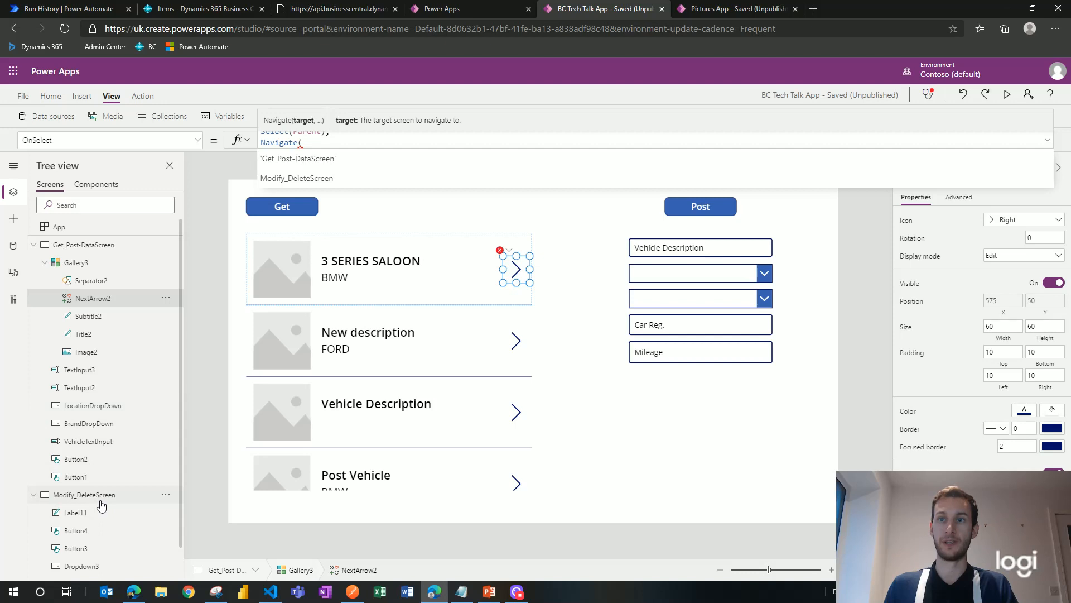
# Step: Give Navigate the arguments Modify_DeleteScreen, ScreenTransition.Cover and ThisItem
pyautogui.click(341, 178)
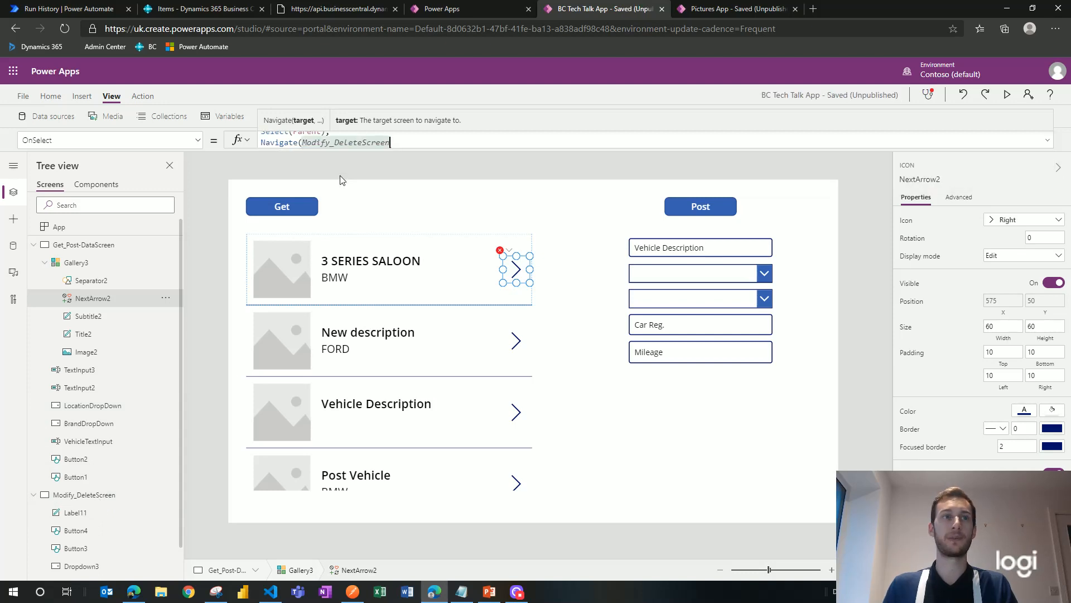
pyautogui.write(',')
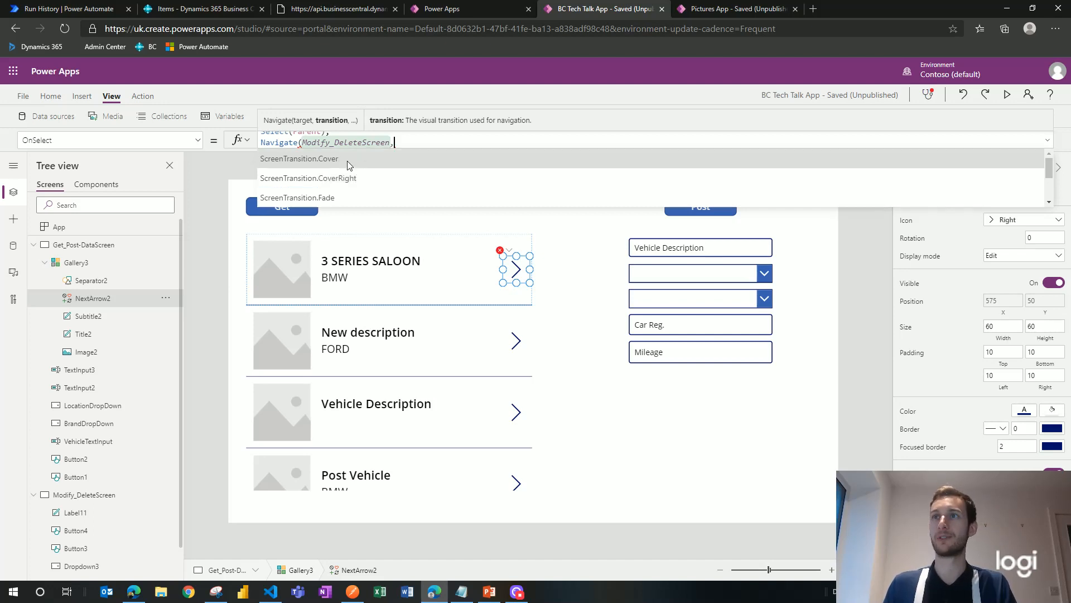
pyautogui.click(347, 159)
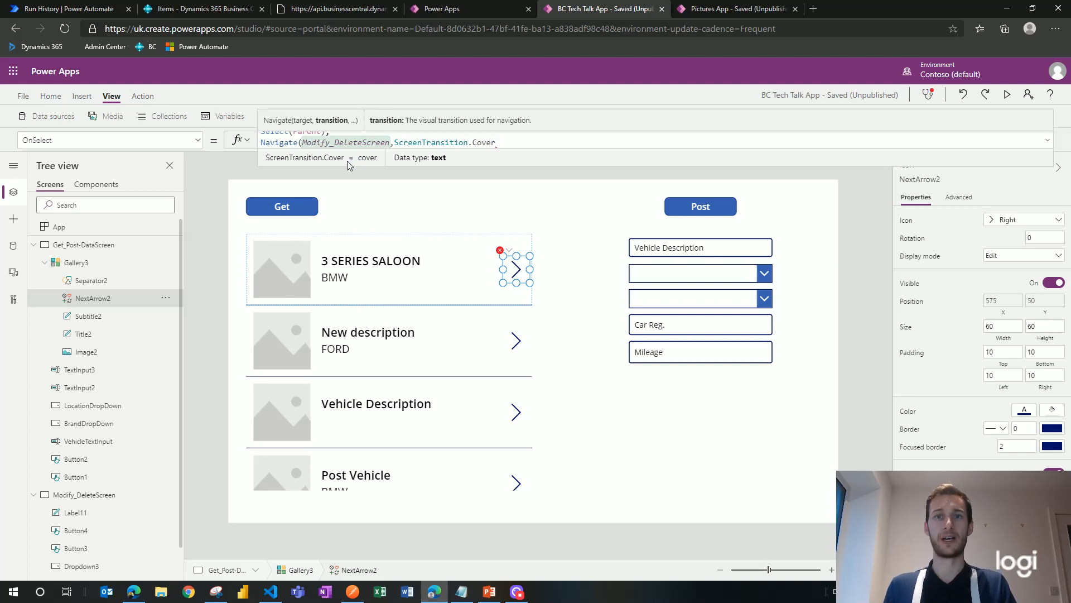
pyautogui.write(',')
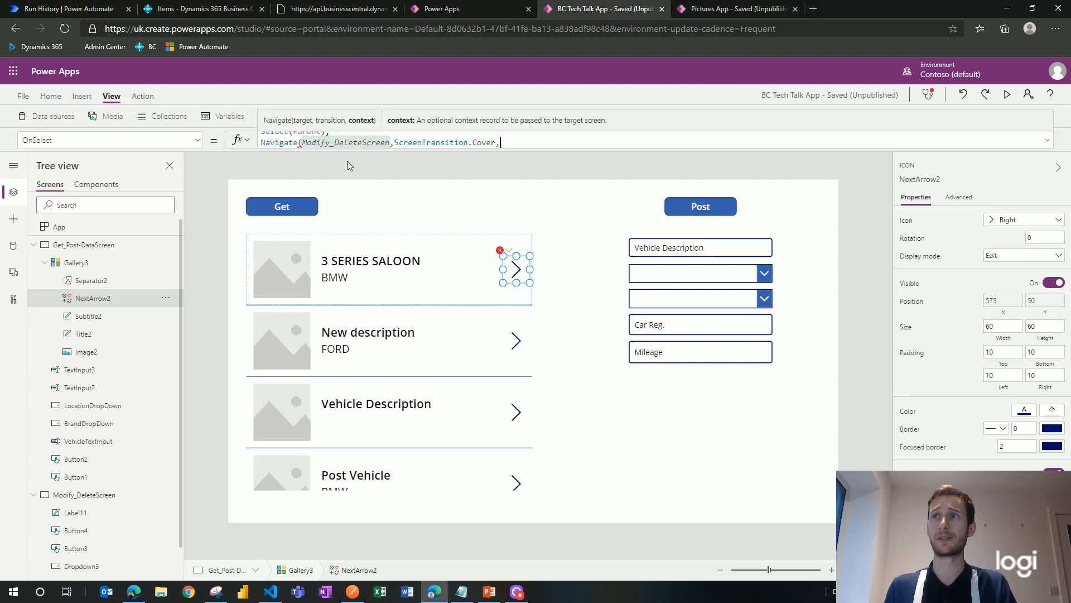
pyautogui.write('This')
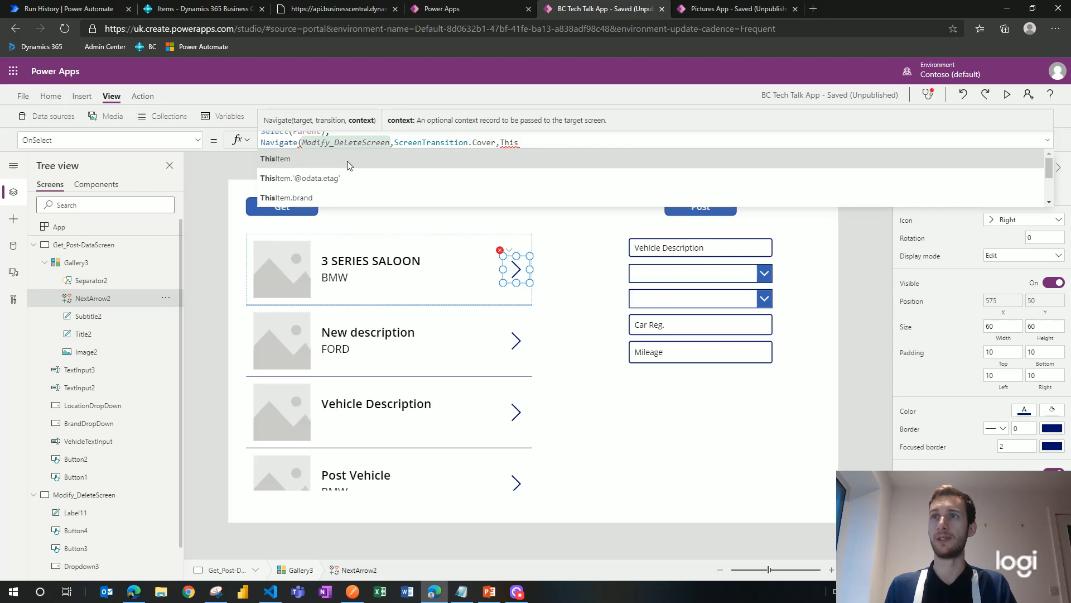
pyautogui.write('Item')
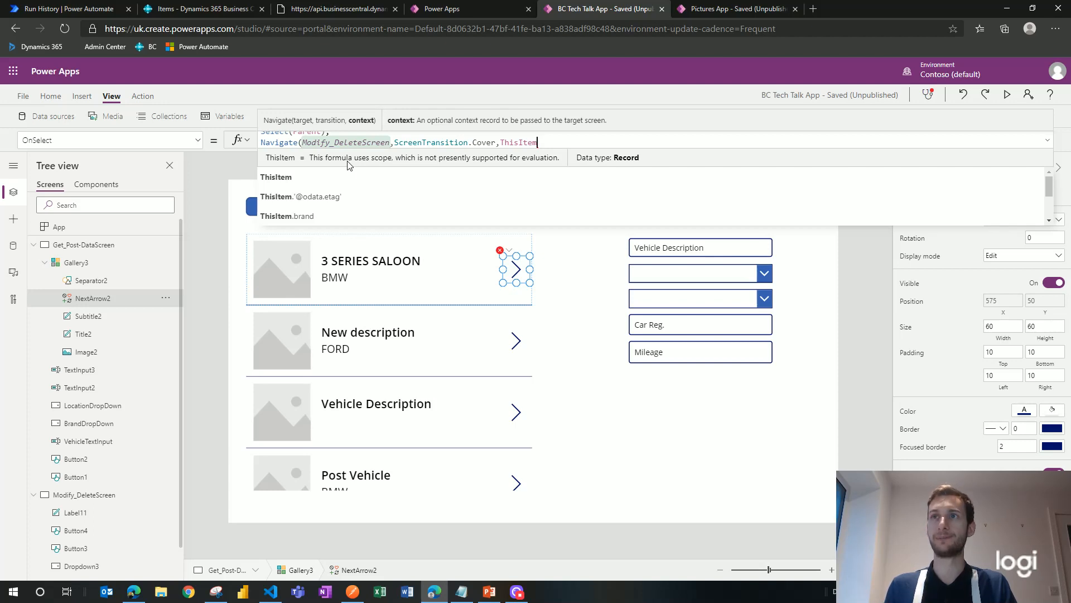
pyautogui.write(')')
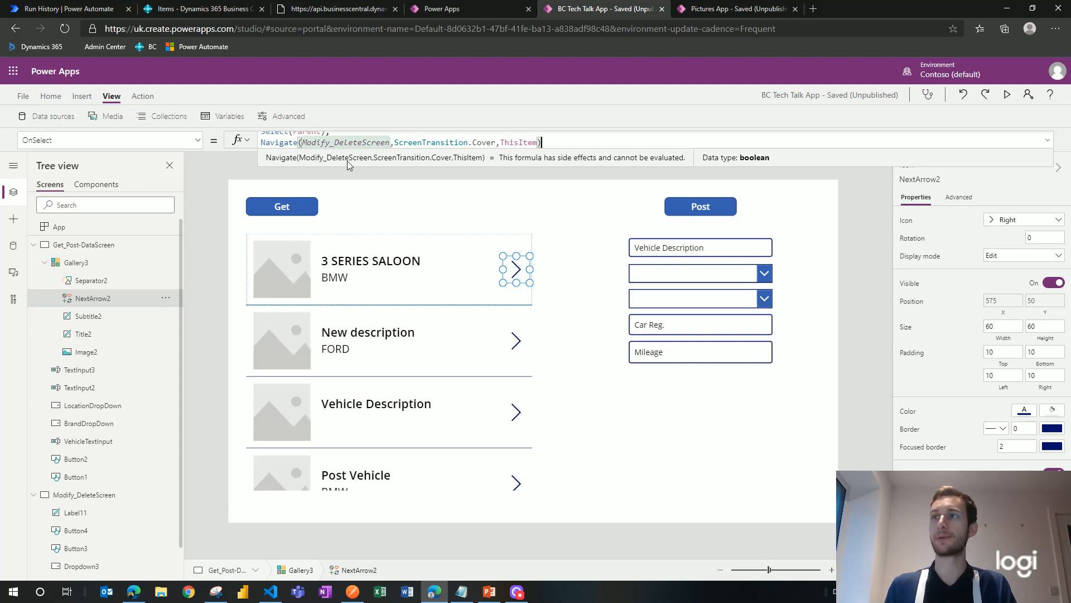
pyautogui.click(570, 296)
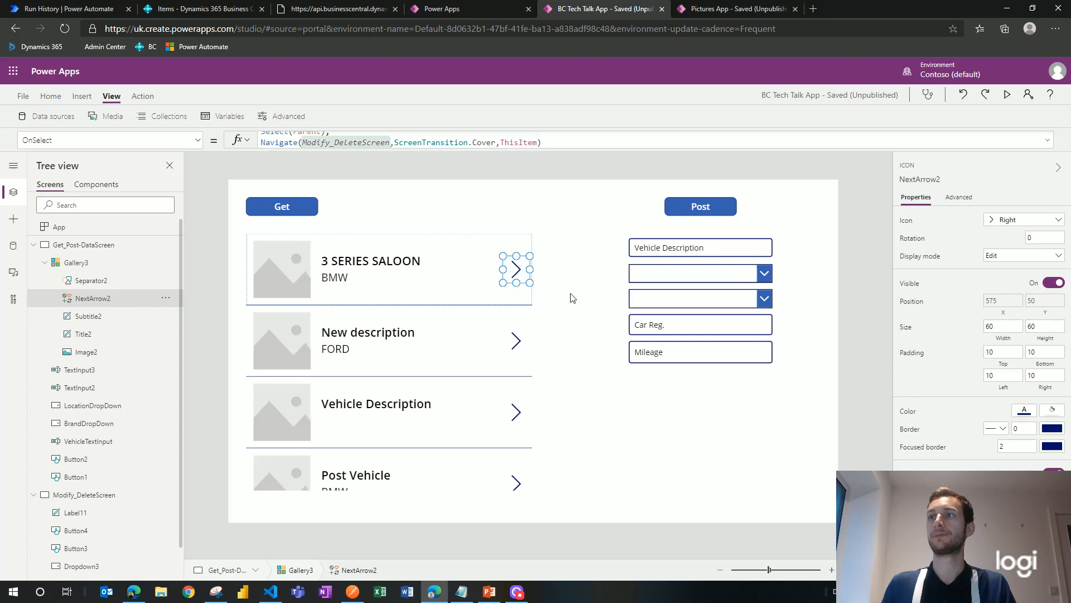
pyautogui.keyDown('alt'); pyautogui.click(514, 273); pyautogui.keyUp('alt')
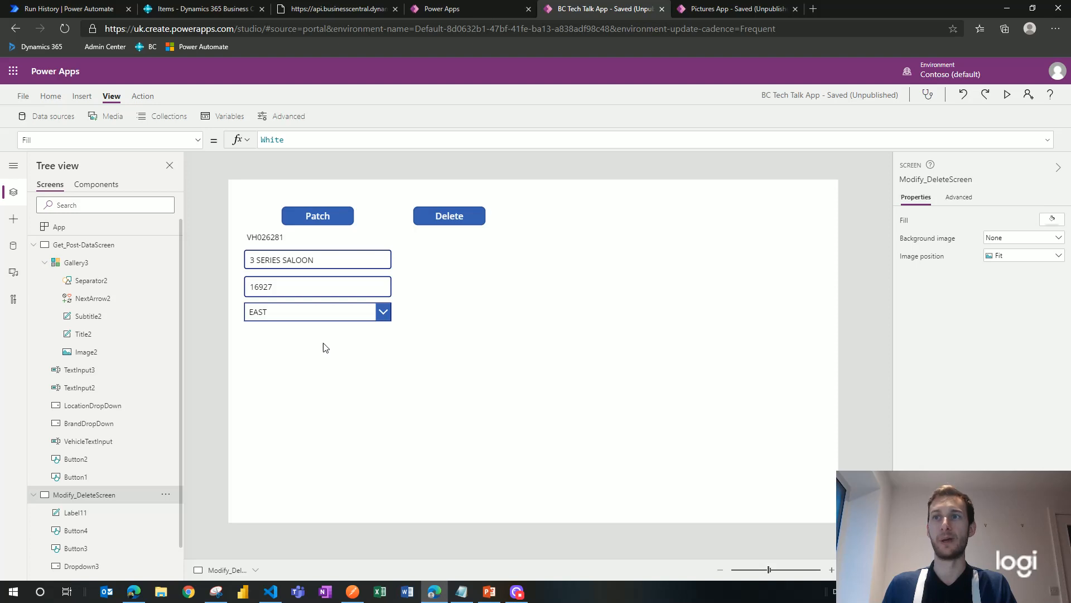
# Step: Check the vehicle number label, description and mileage inputs' formulas, then view the app's Variables
pyautogui.click(268, 237)
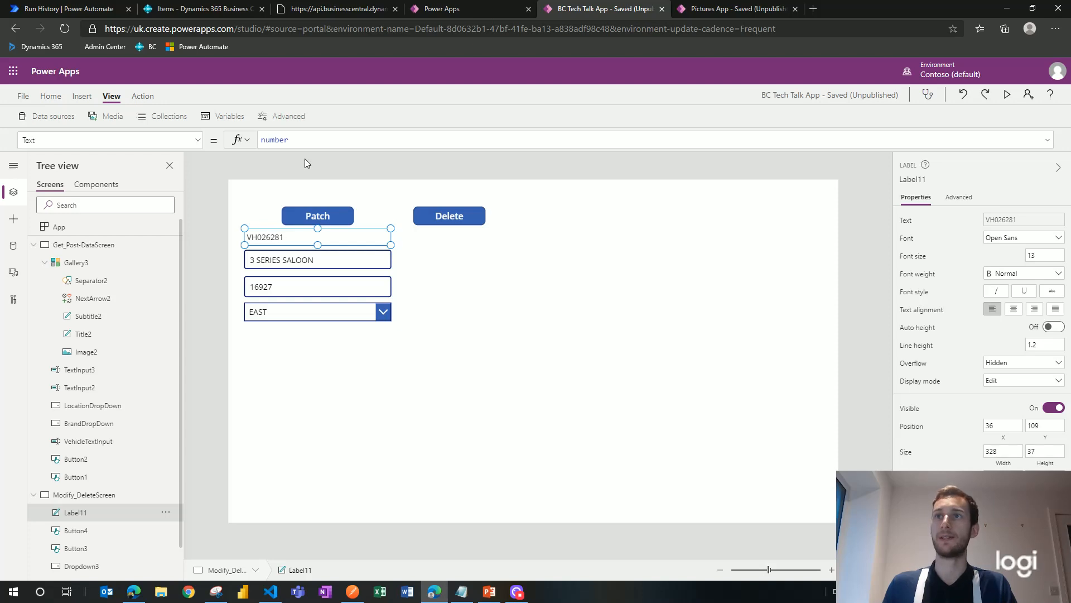
pyautogui.click(331, 261)
pyautogui.click(333, 287)
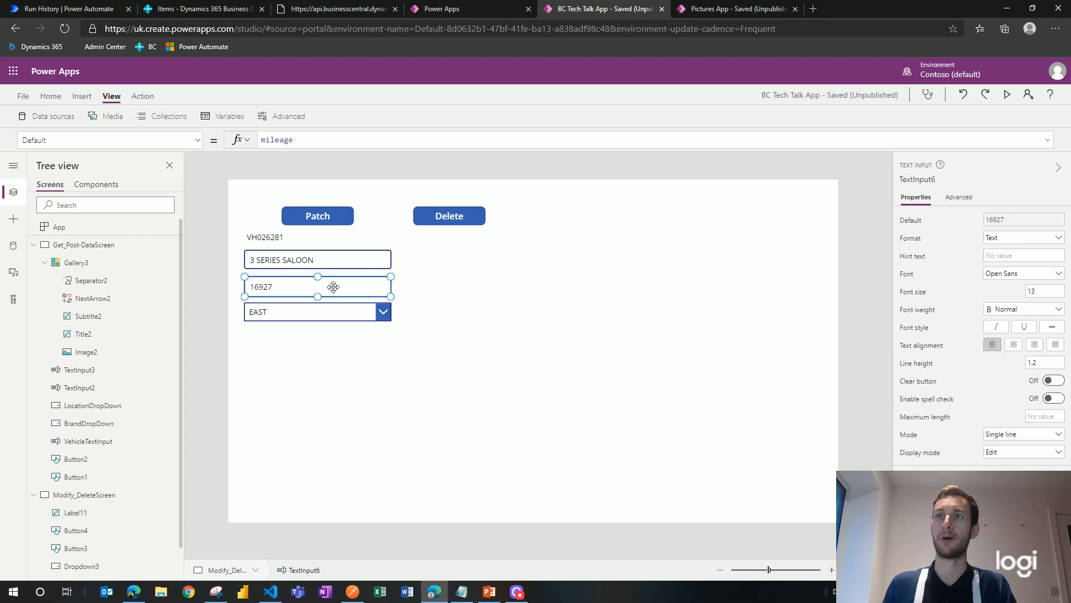
pyautogui.click(237, 118)
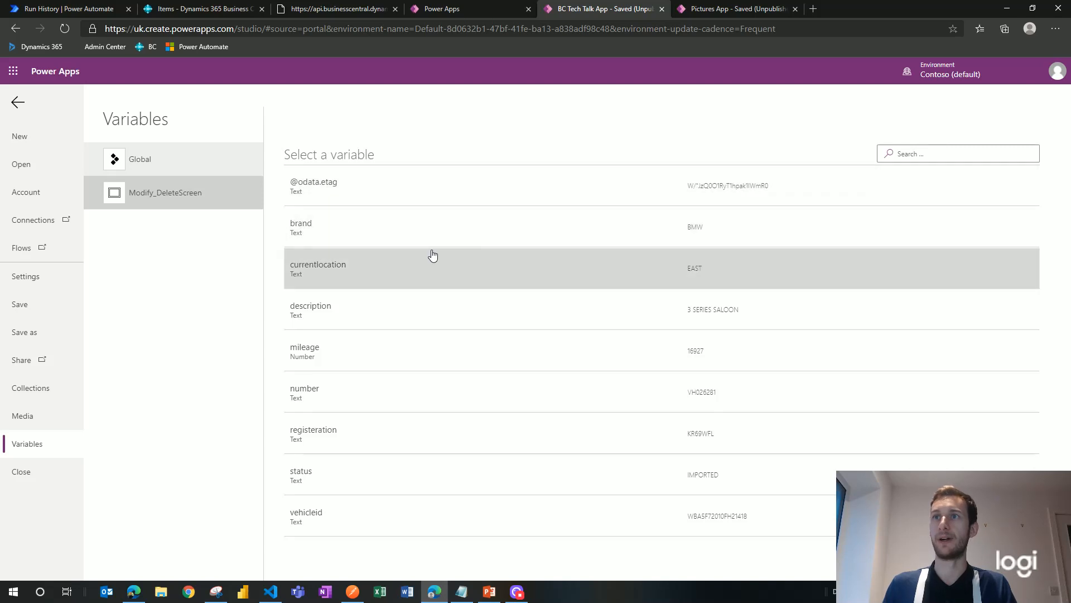
# Step: Review the global CompanyID variable and Modify_DeleteScreen's context variables, then go back to the editor
pyautogui.click(215, 166)
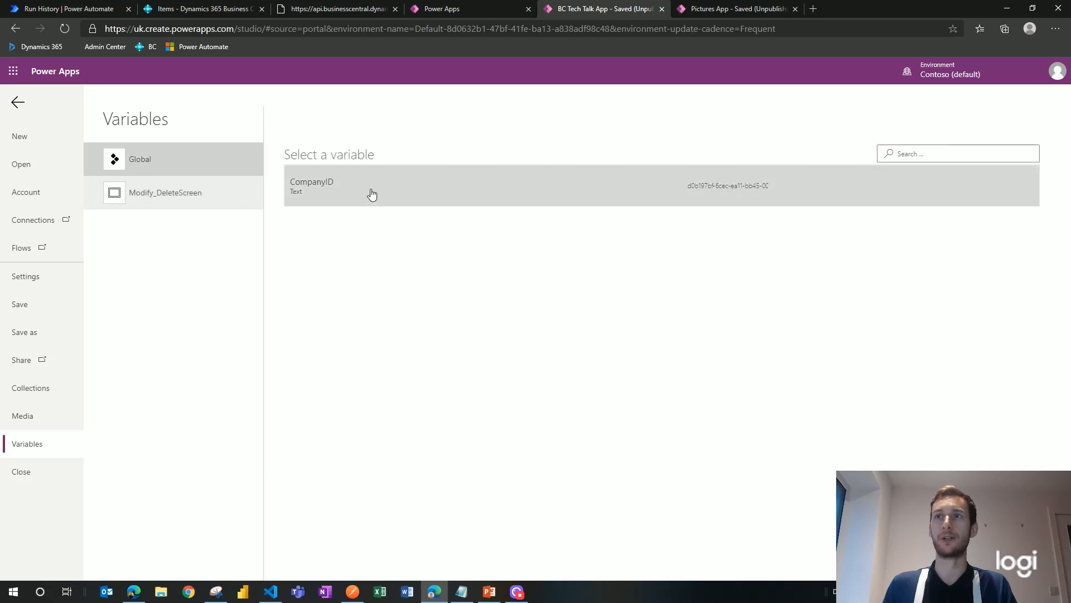
pyautogui.click(221, 208)
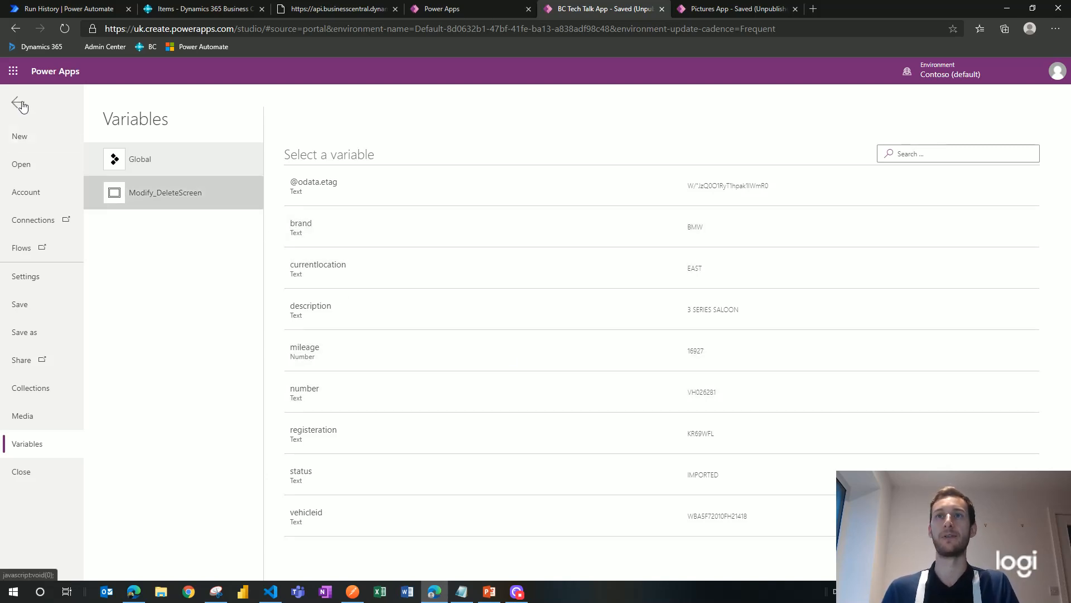
pyautogui.click(19, 104)
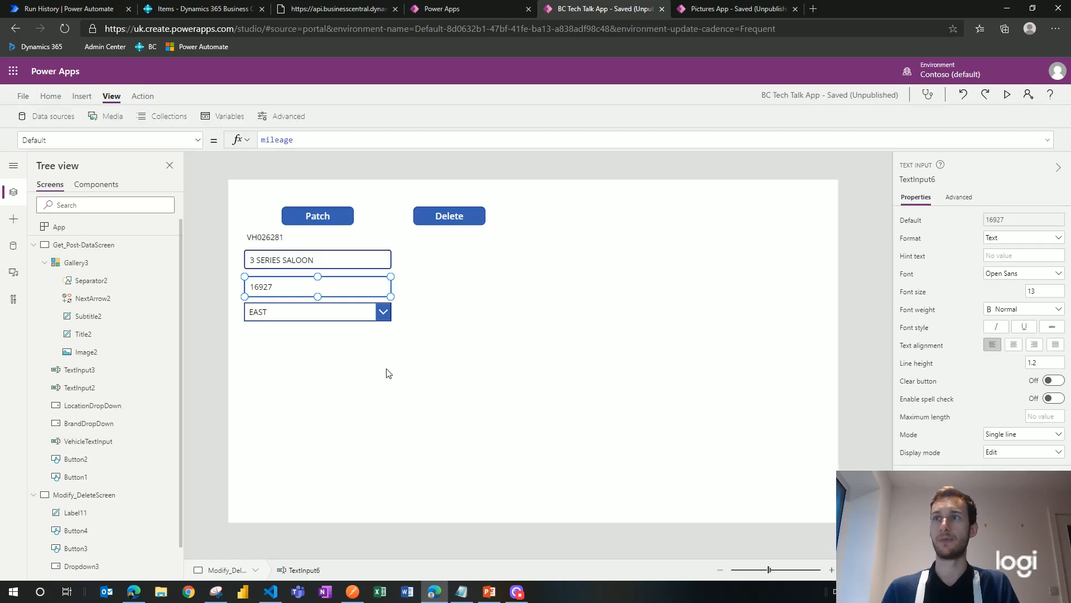
# Step: Check the description input's default value, then start the Patch button's OnSelect with V
pyautogui.click(366, 362)
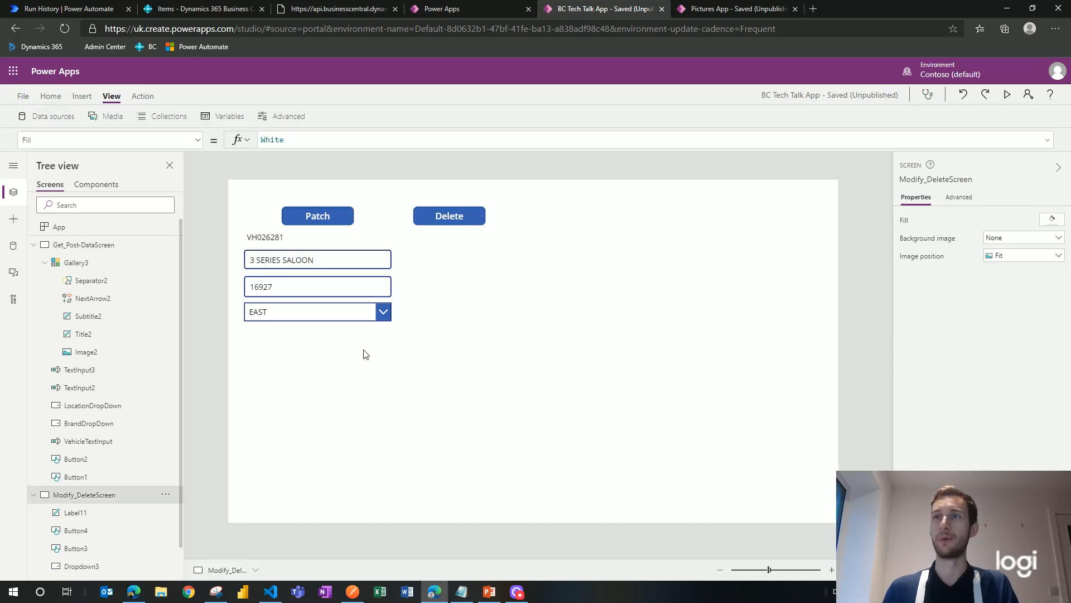
pyautogui.click(322, 259)
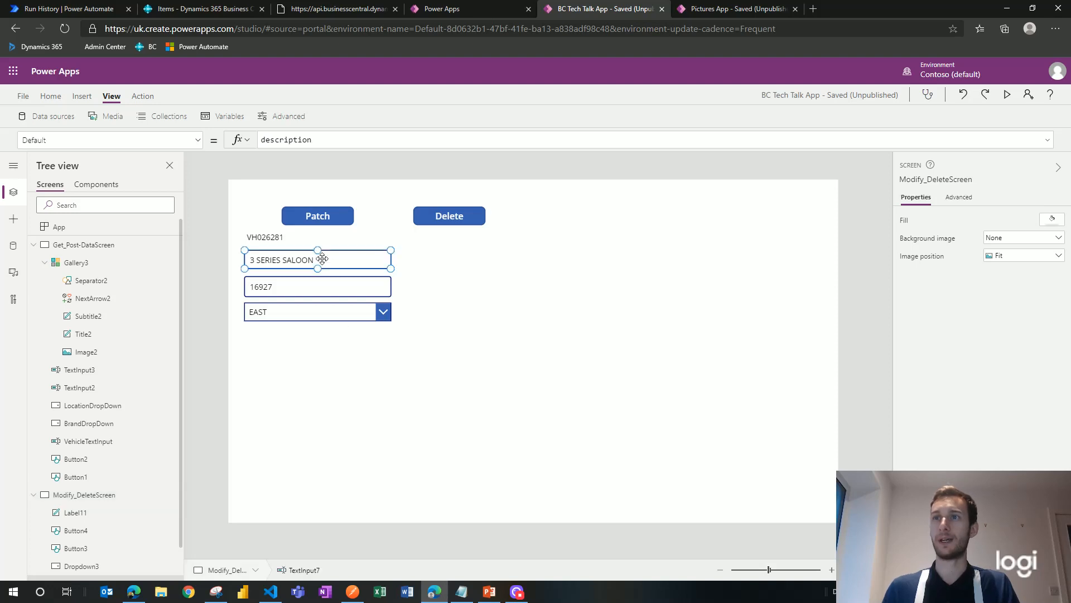
pyautogui.click(335, 217)
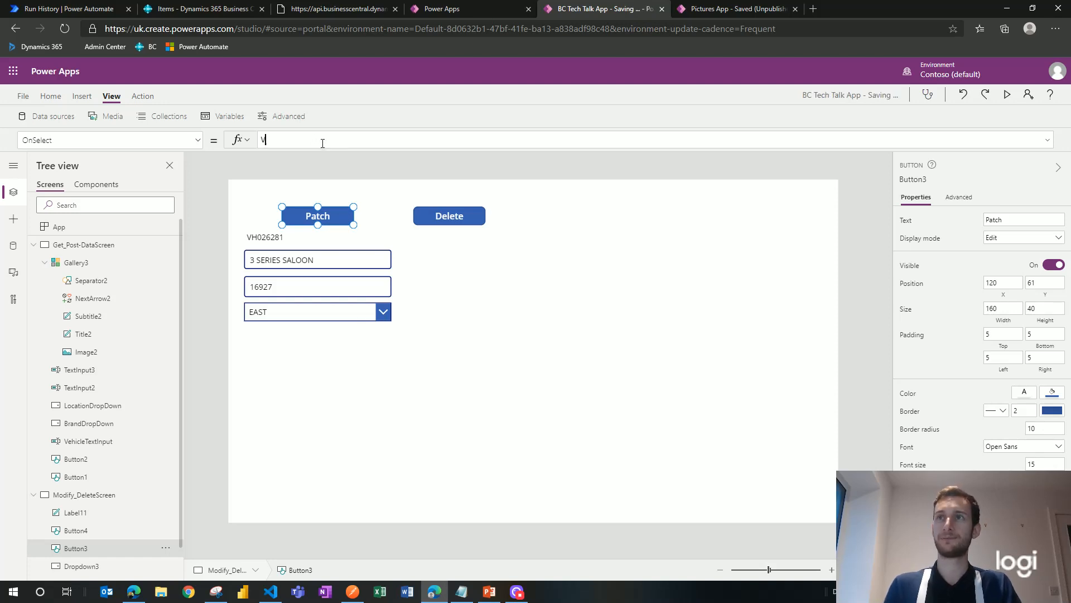
pyautogui.write('V')
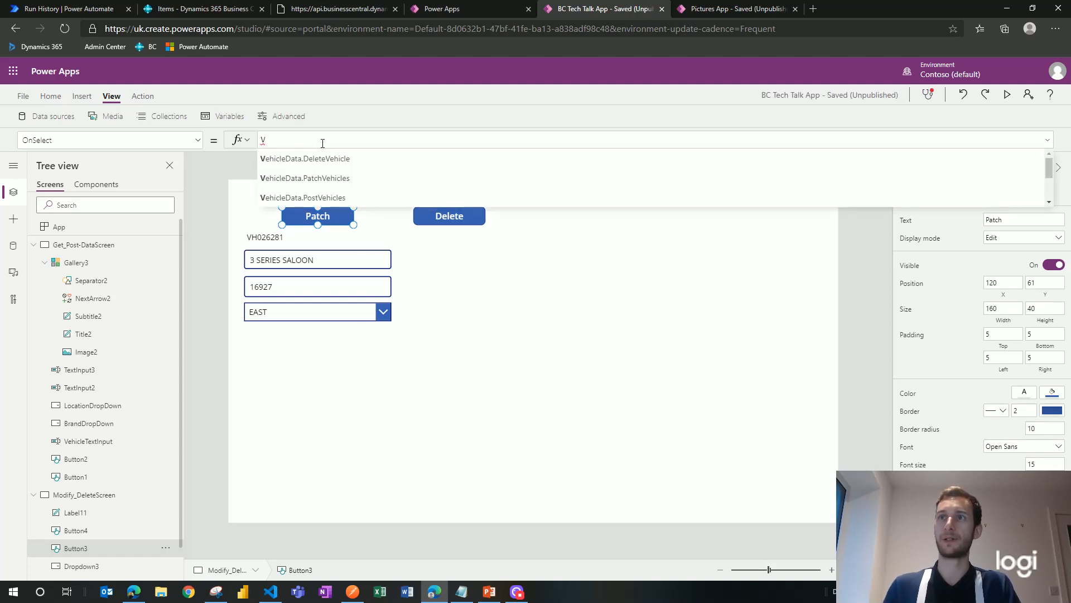
# Step: Start VehicleData.PatchVehicles with CompanyID as its first argument
pyautogui.click(354, 177)
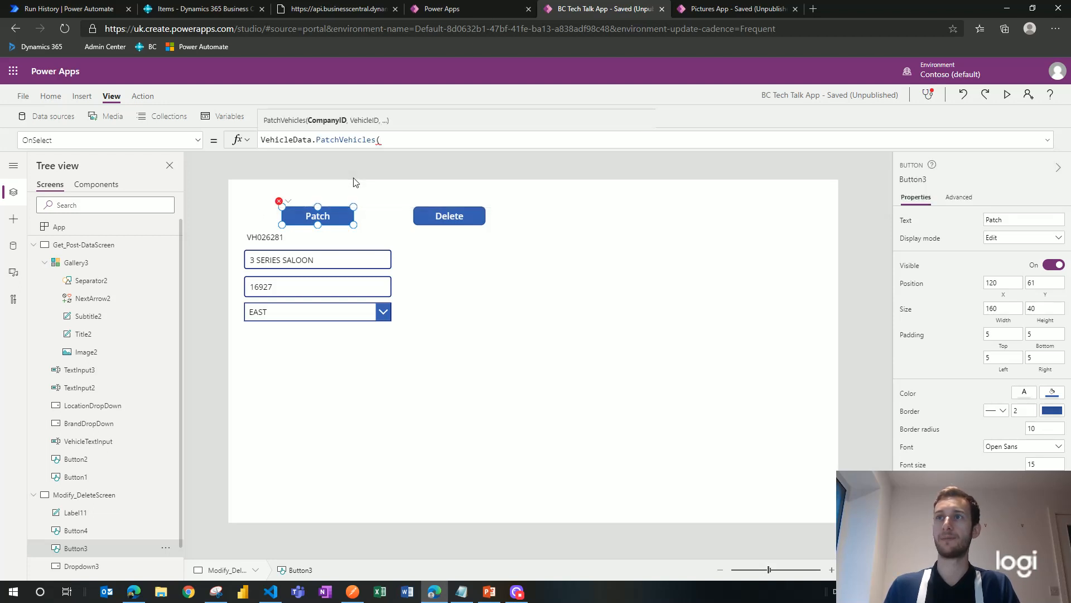
pyautogui.write('Compan')
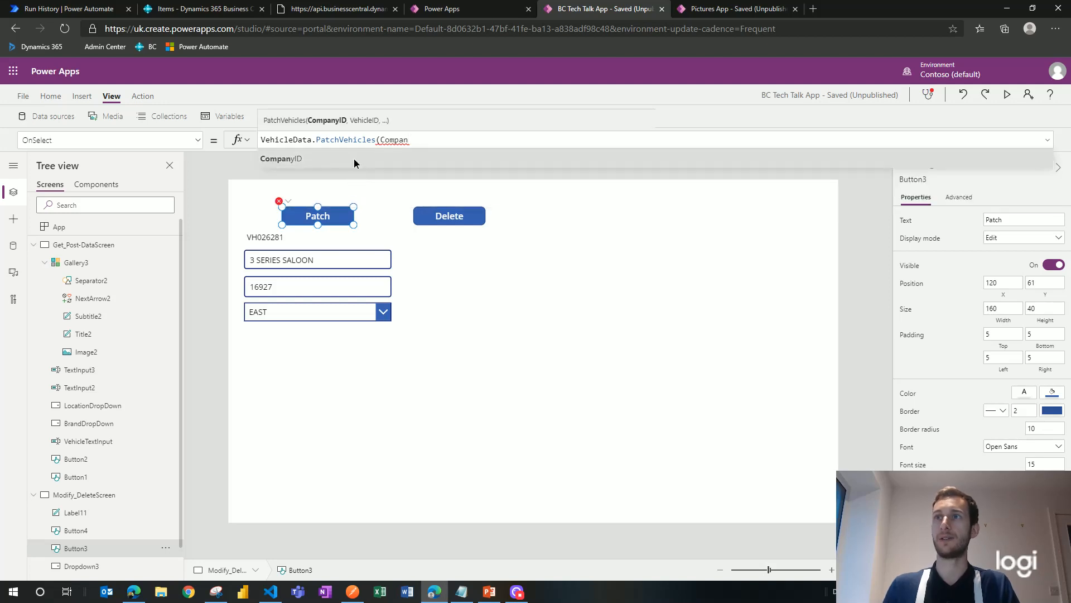
pyautogui.click(354, 158)
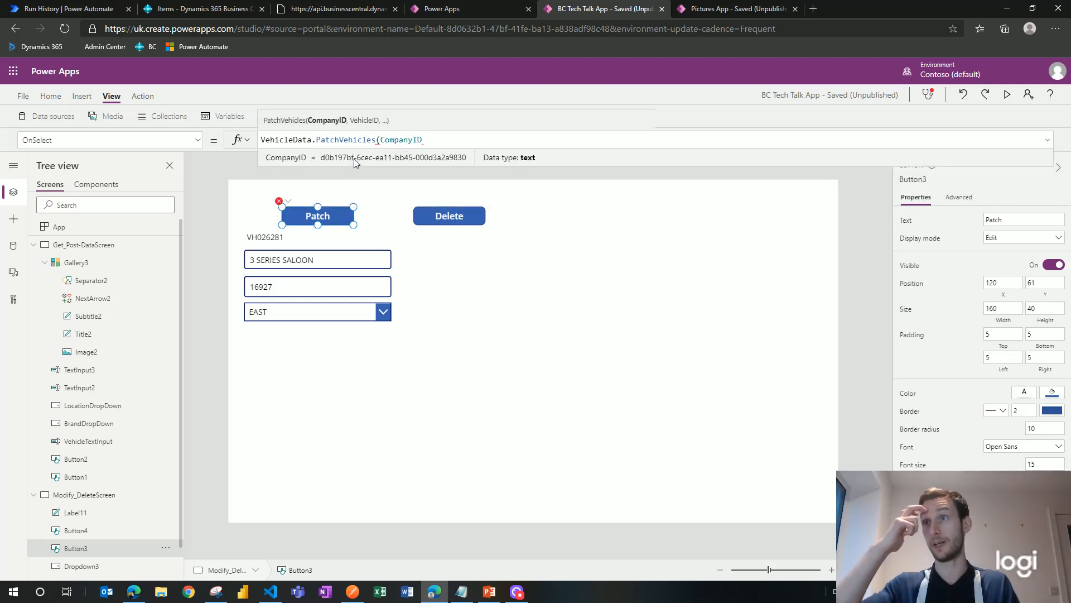
pyautogui.write(',')
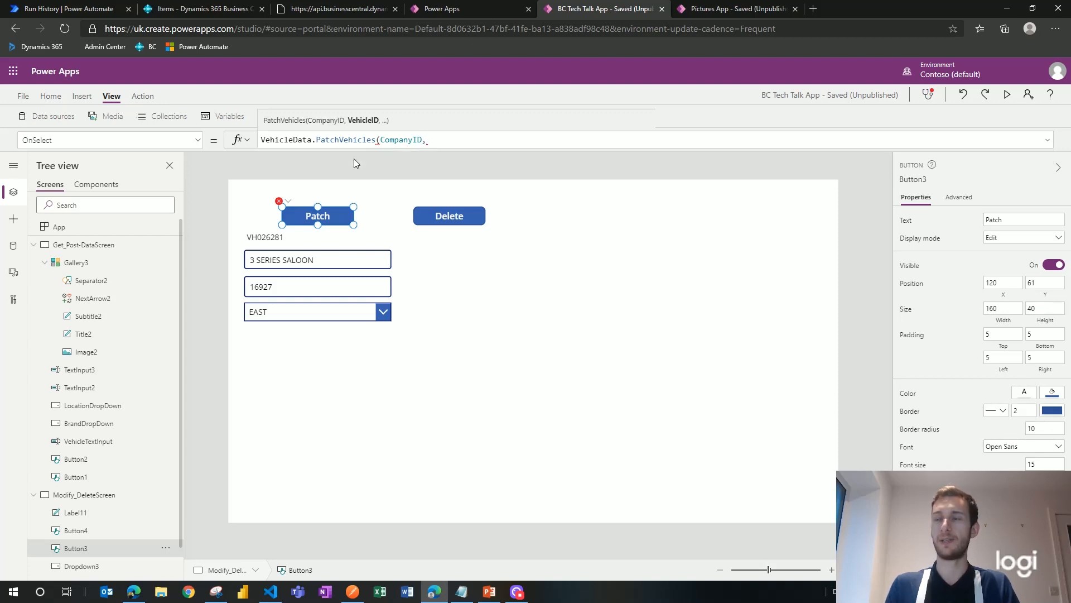
pyautogui.write('id')
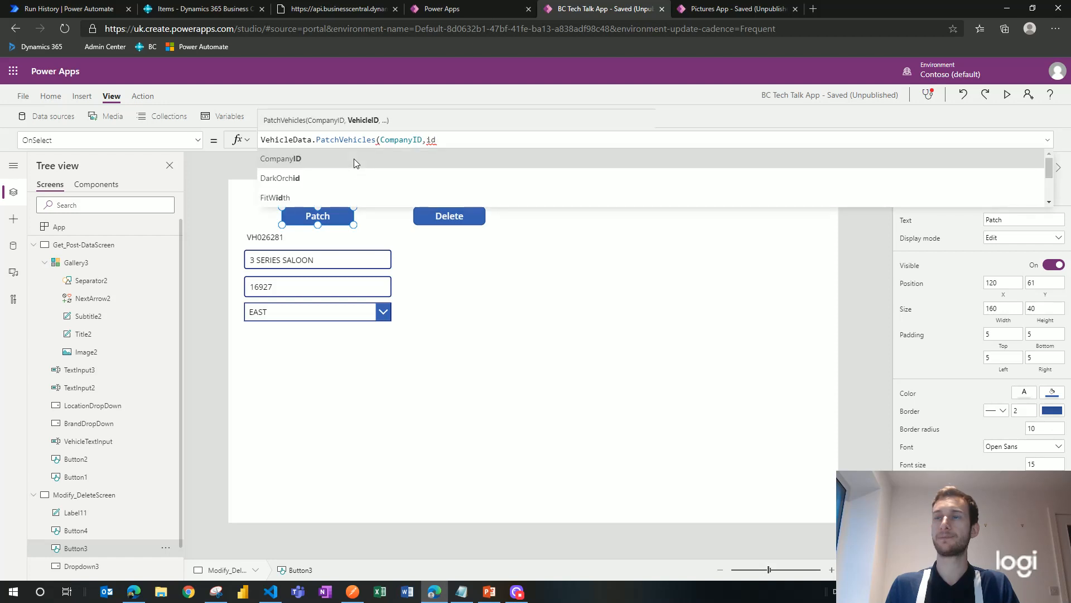
pyautogui.scroll(-2, 376, 171)
pyautogui.scroll(-3, 376, 175)
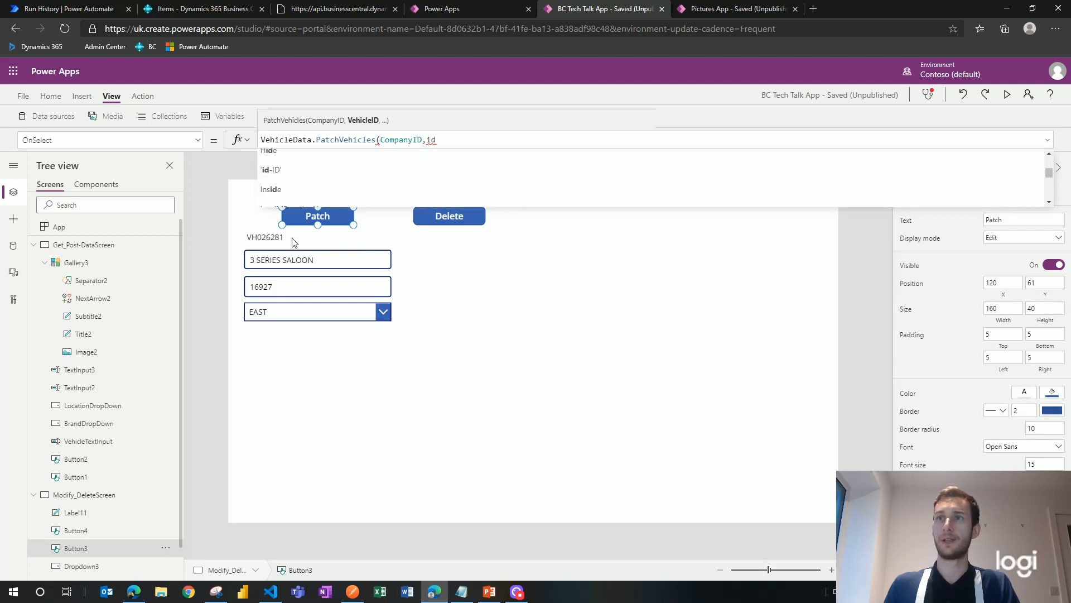
pyautogui.press('BackSpace')
pyautogui.press('BackSpace')
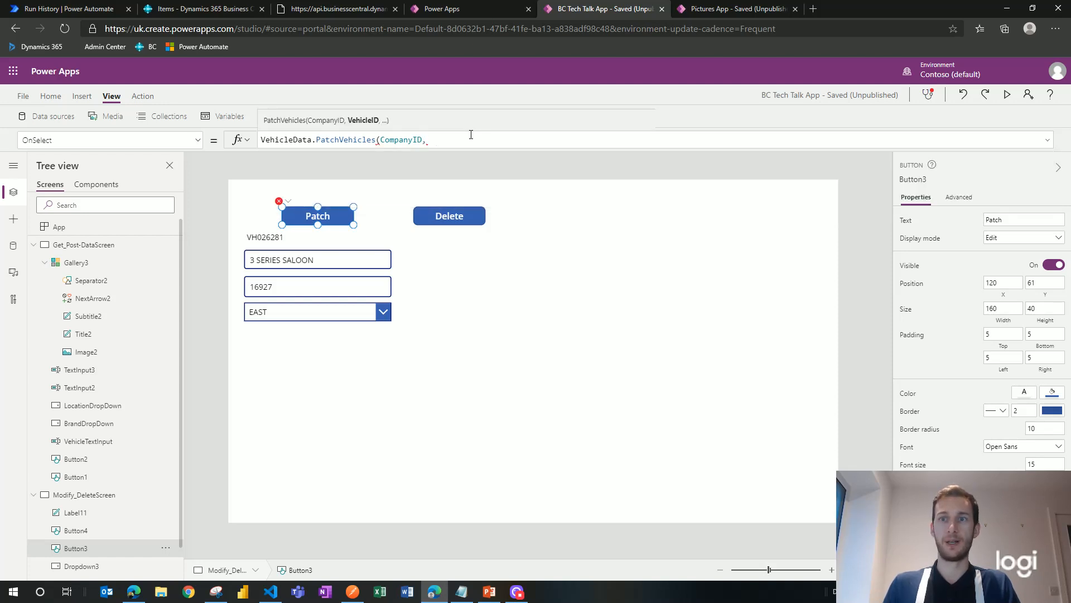
pyautogui.scroll(-1, 113, 509)
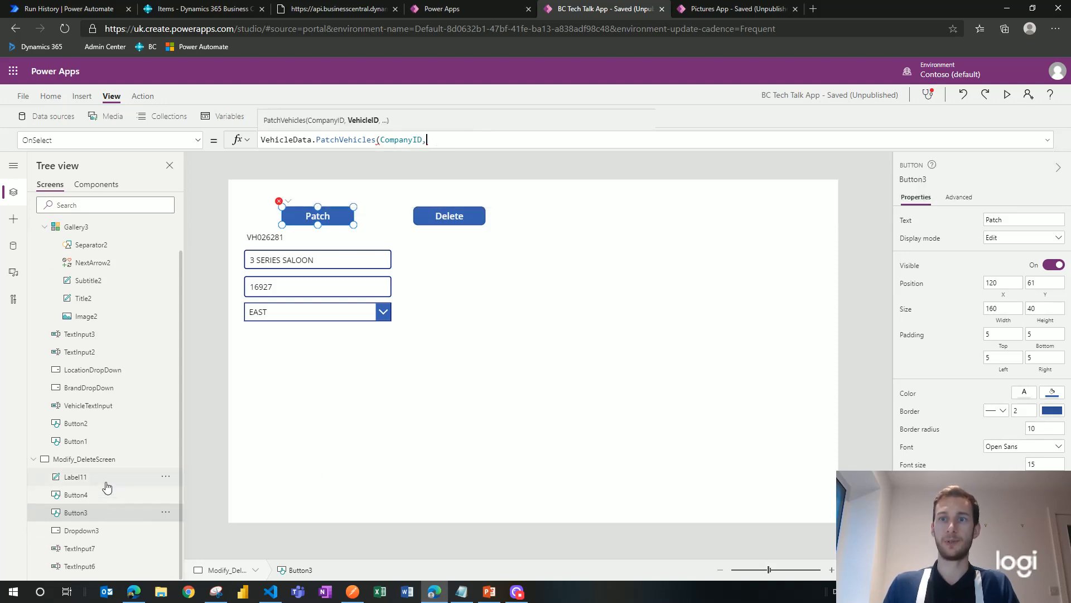
# Step: Pass Label11.Text as the vehicle ID and set 'If-Match' to "*"
pyautogui.write('L')
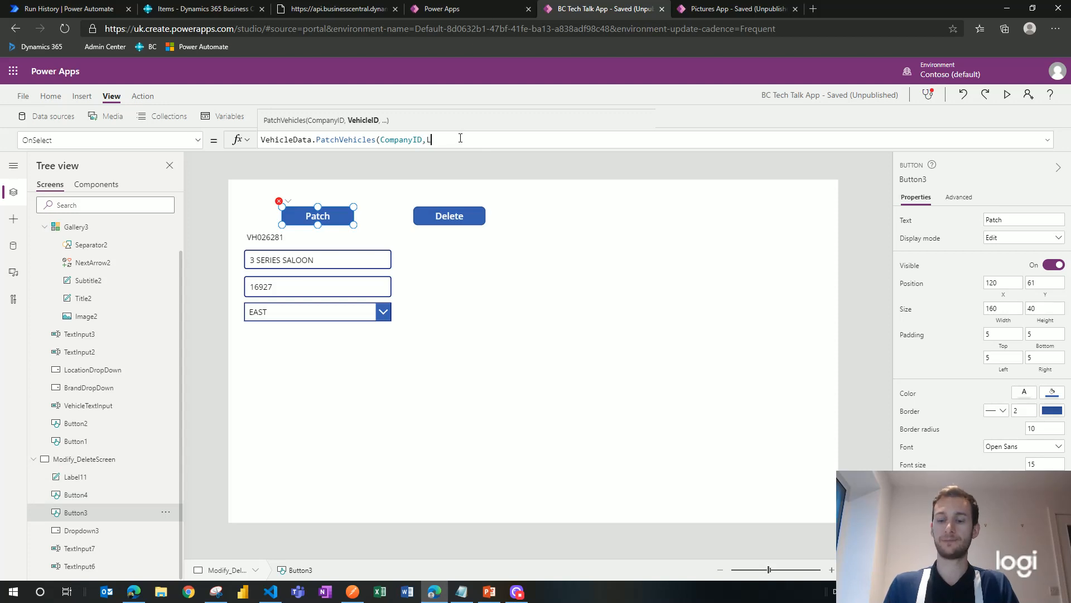
pyautogui.write('abel11')
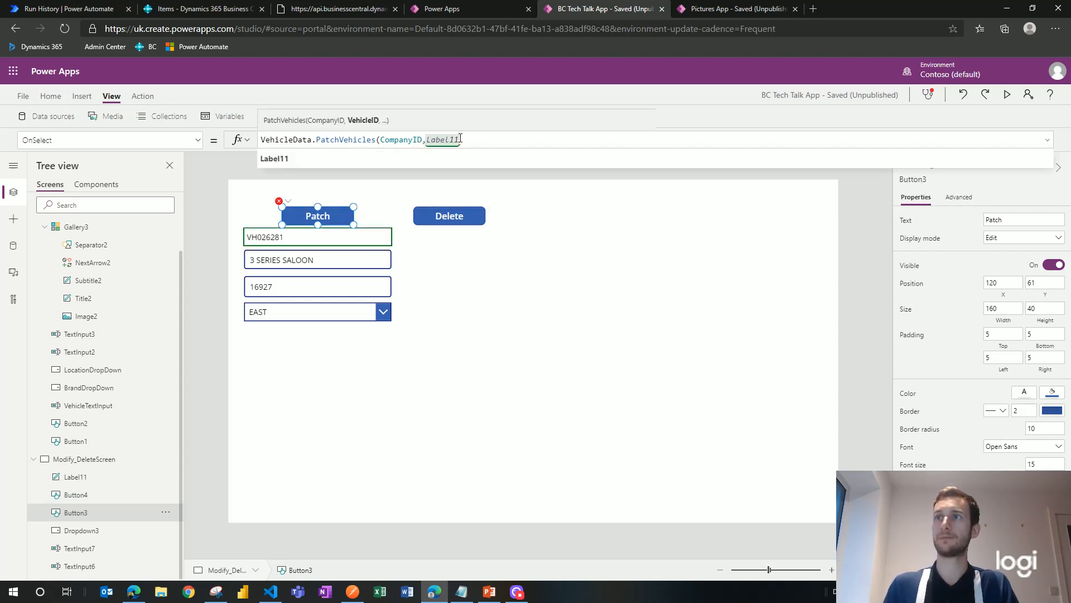
pyautogui.write('.')
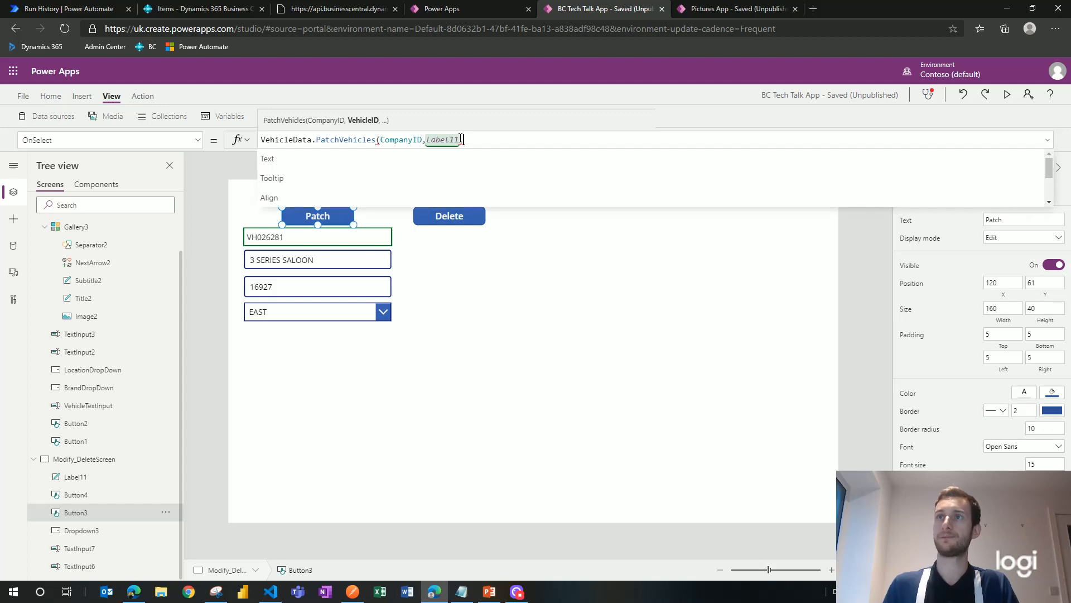
pyautogui.click(442, 160)
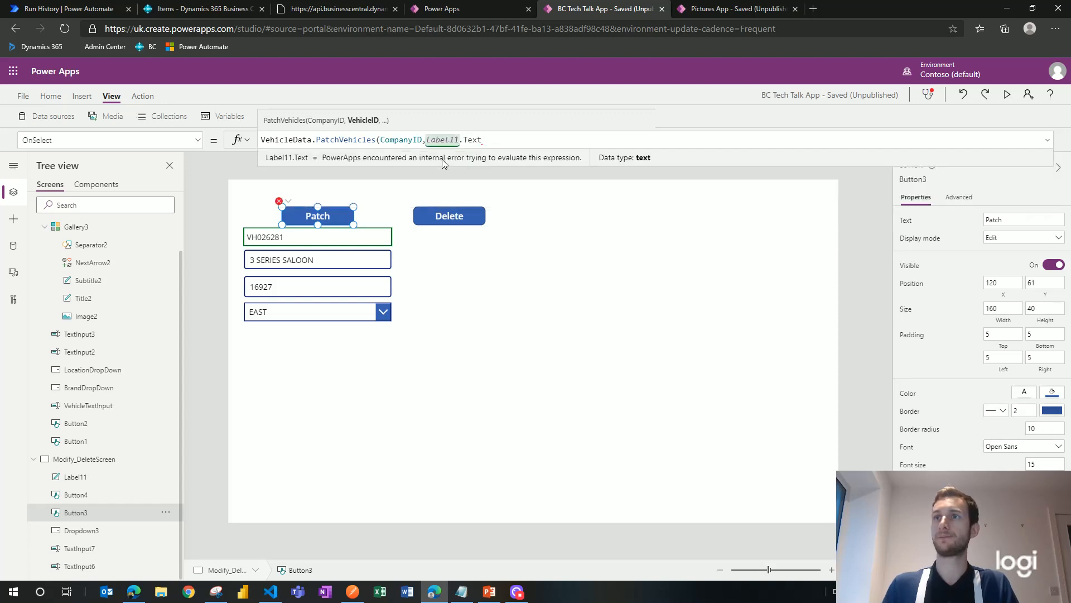
pyautogui.write(',')
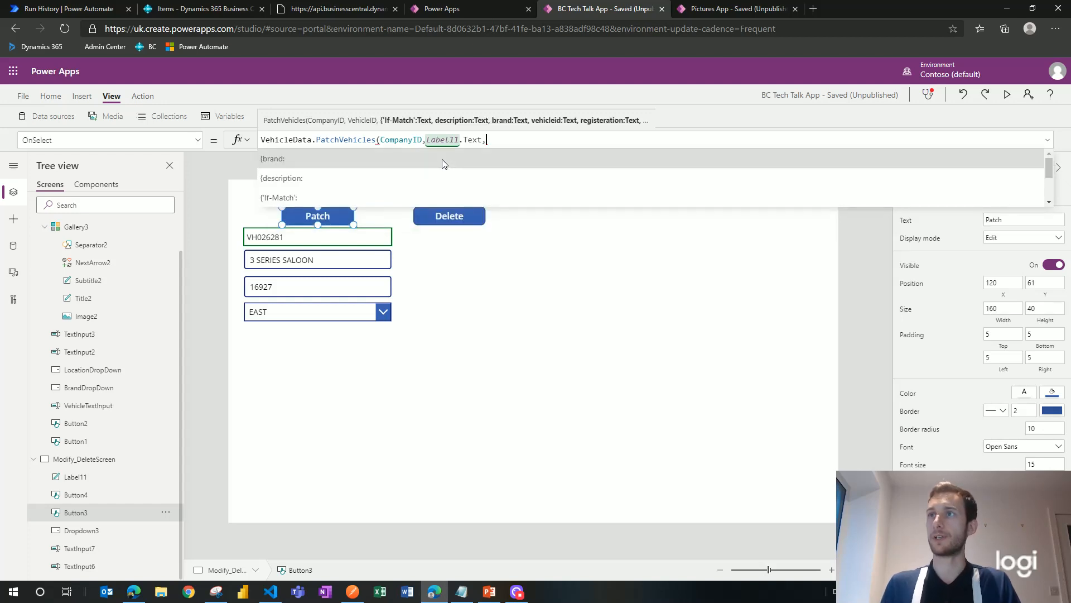
pyautogui.write('{')
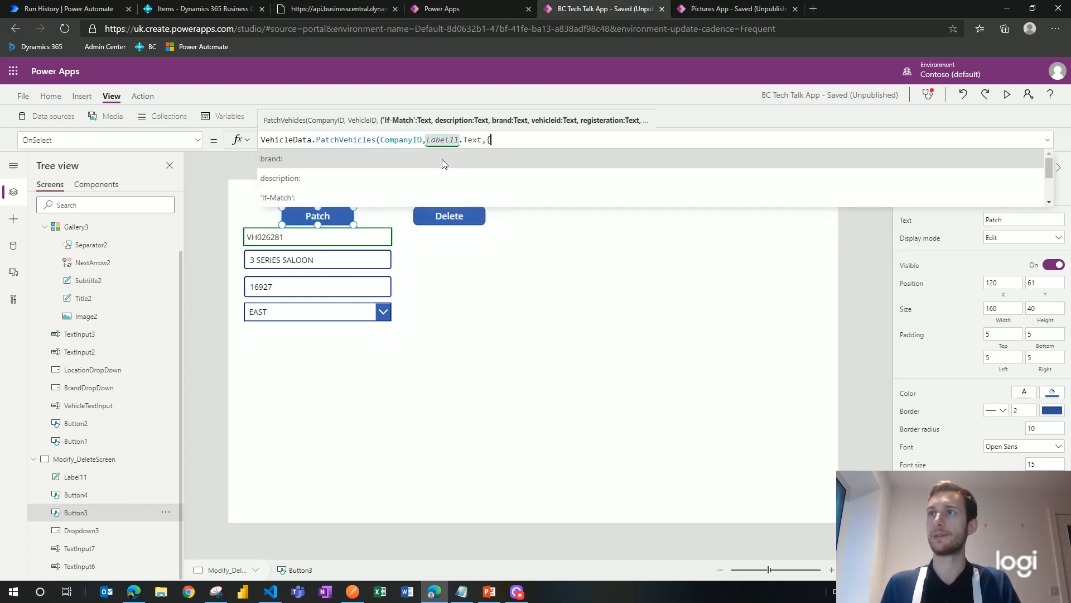
pyautogui.write('If')
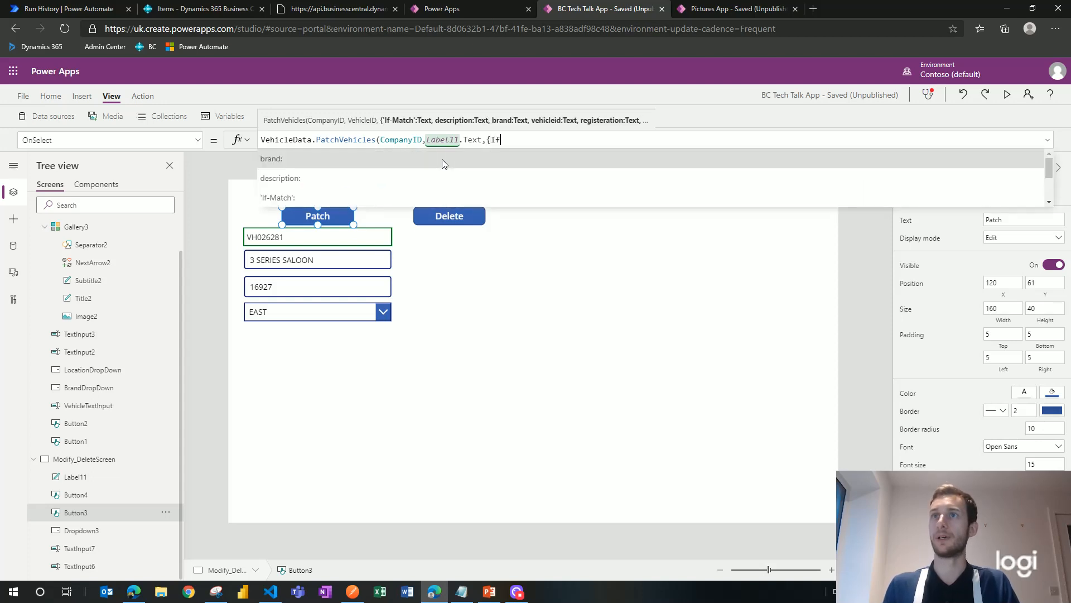
pyautogui.press('Tab')
pyautogui.write('"*"')
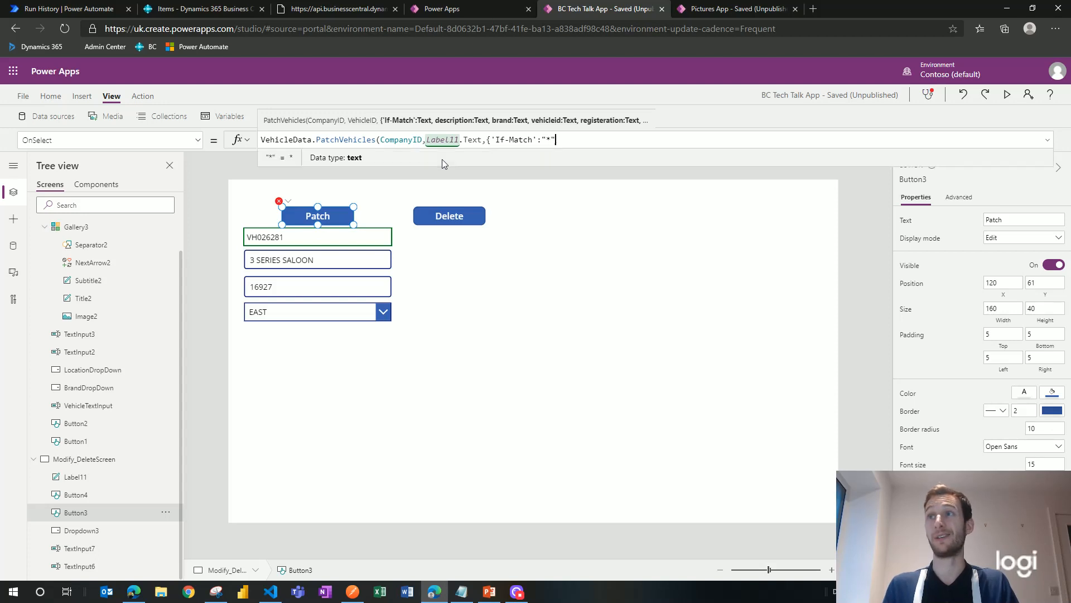
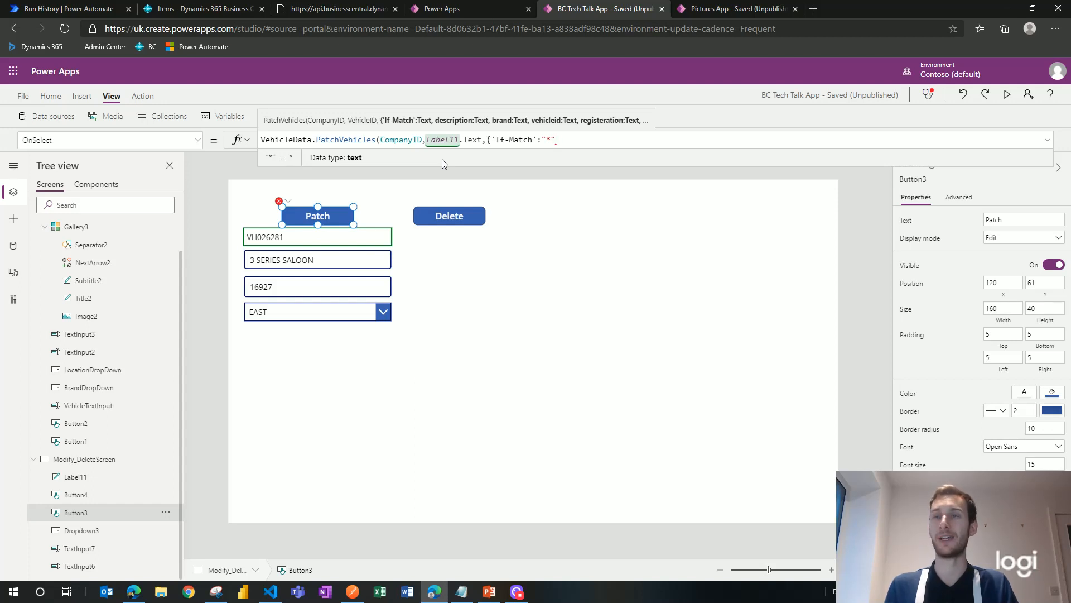
# Step: Add a description: field after the If-Match entry and confirm TextInput7 holds the description
pyautogui.write(',')
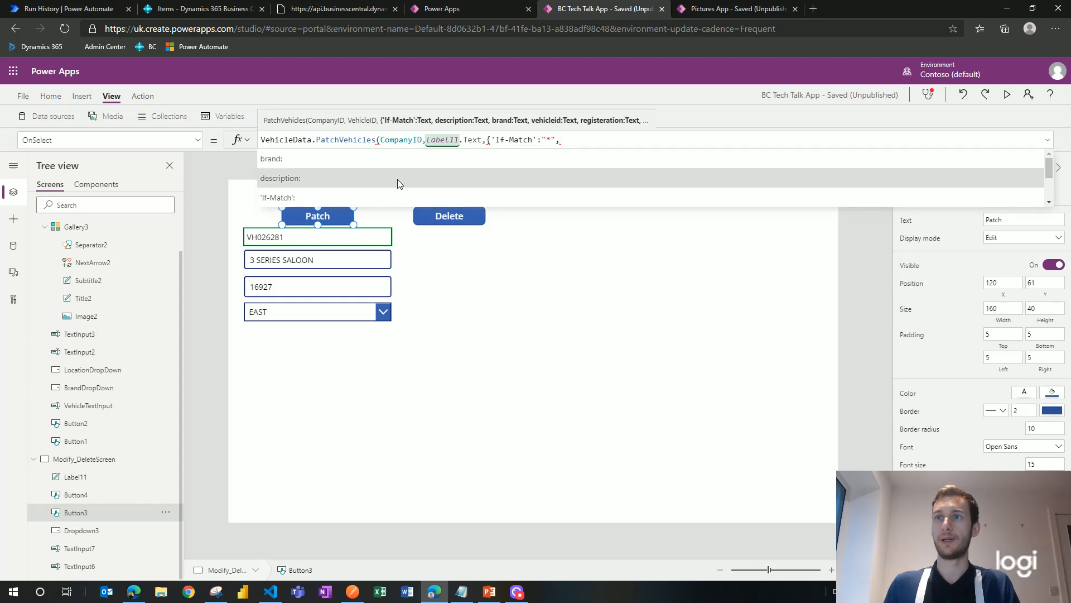
pyautogui.click(357, 185)
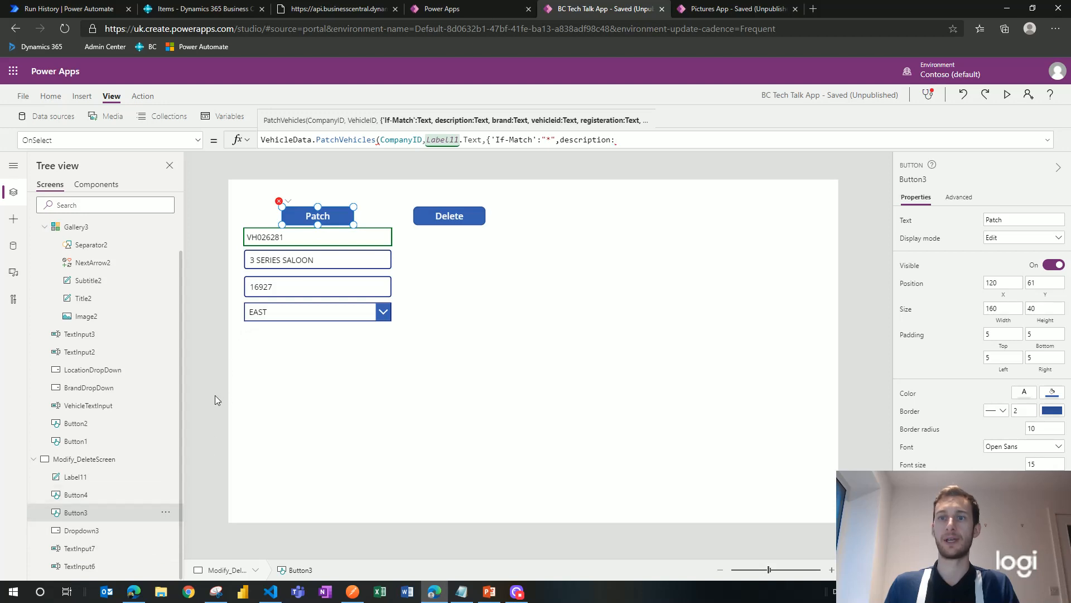
pyautogui.click(96, 567)
pyautogui.click(95, 549)
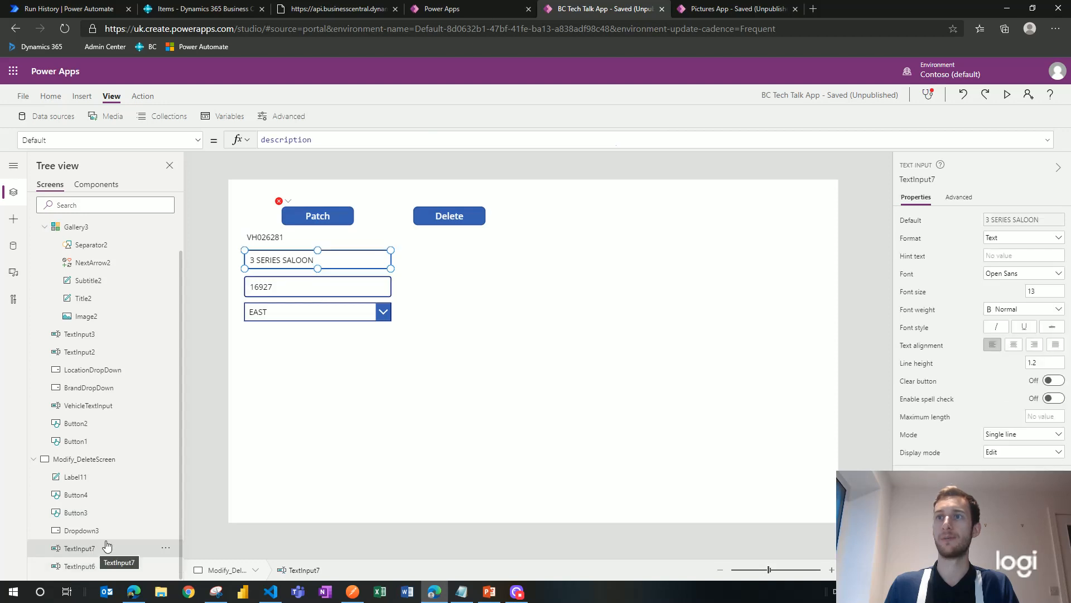
# Step: Return to the PatchVehicles formula and start entering TextInput7.Text as the description value
pyautogui.click(279, 201)
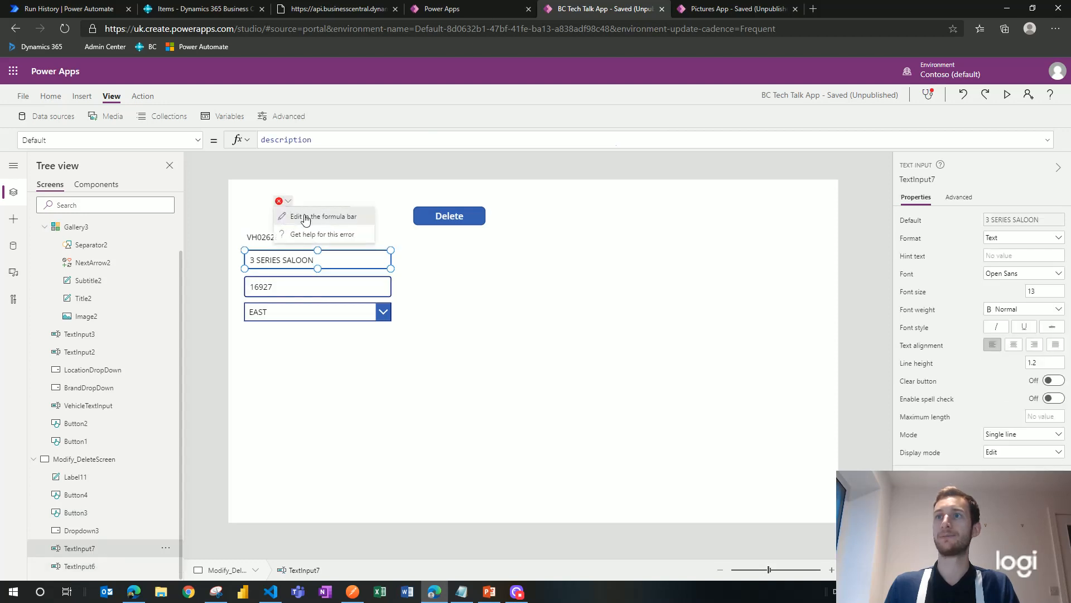
pyautogui.click(326, 212)
pyautogui.click(631, 140)
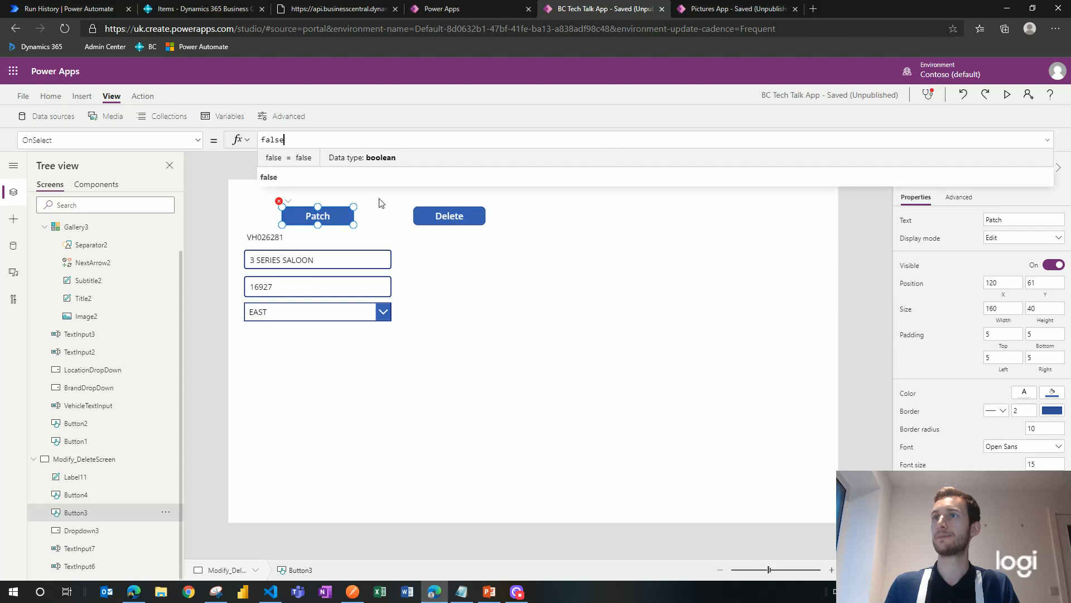
pyautogui.click(283, 204)
pyautogui.click(324, 217)
pyautogui.click(669, 142)
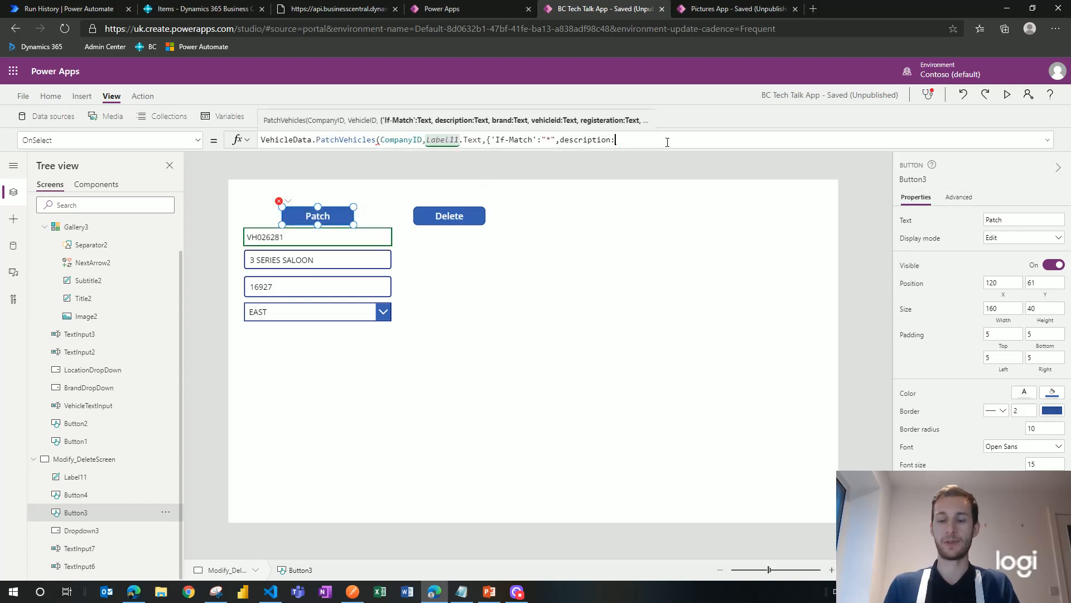
pyautogui.write('Tex')
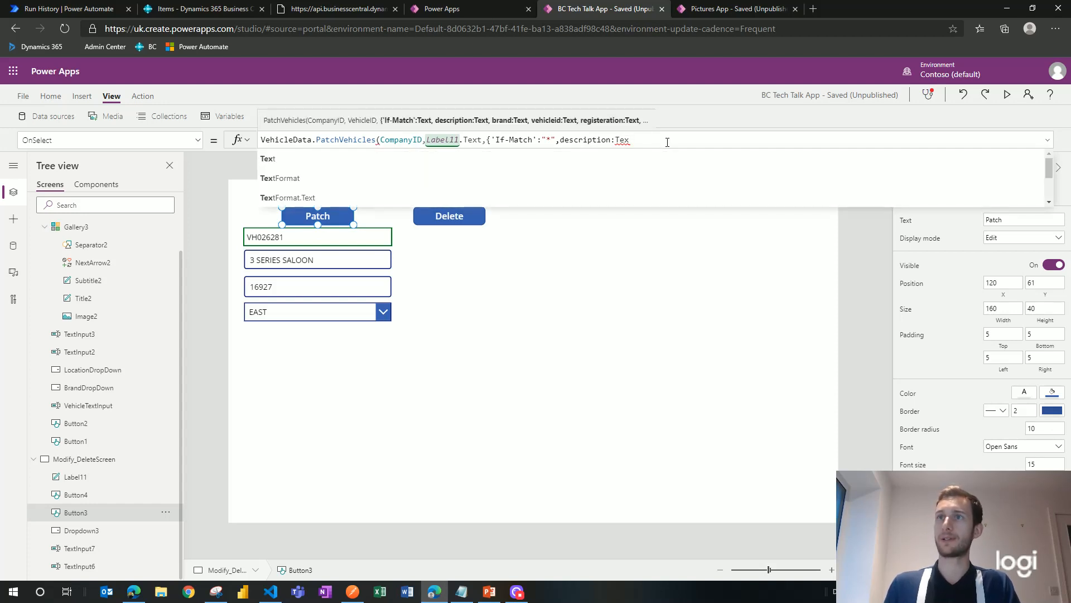
pyautogui.write('t')
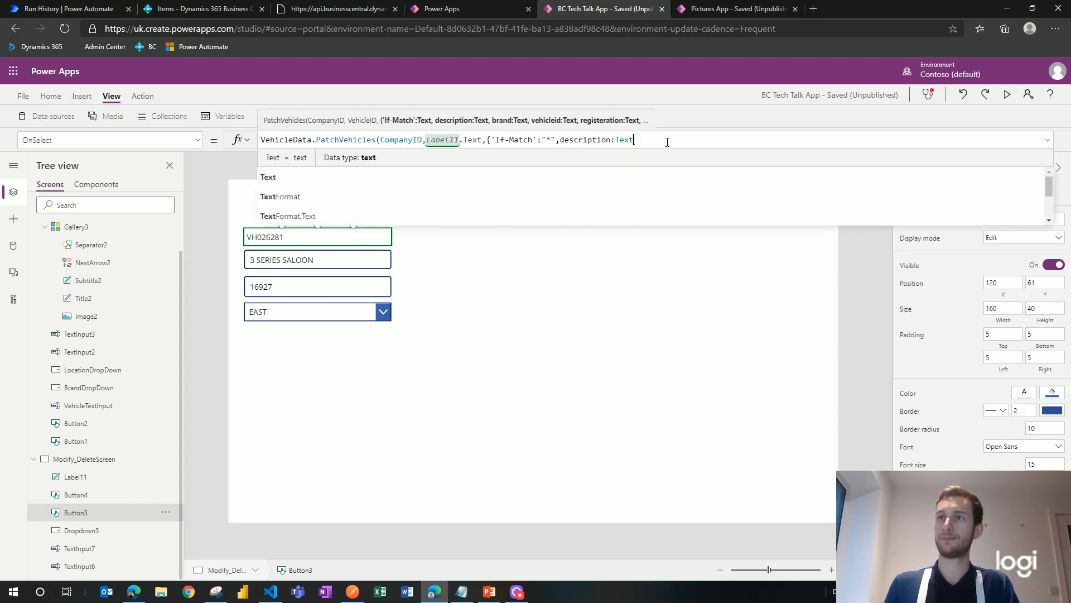
pyautogui.write('Inp')
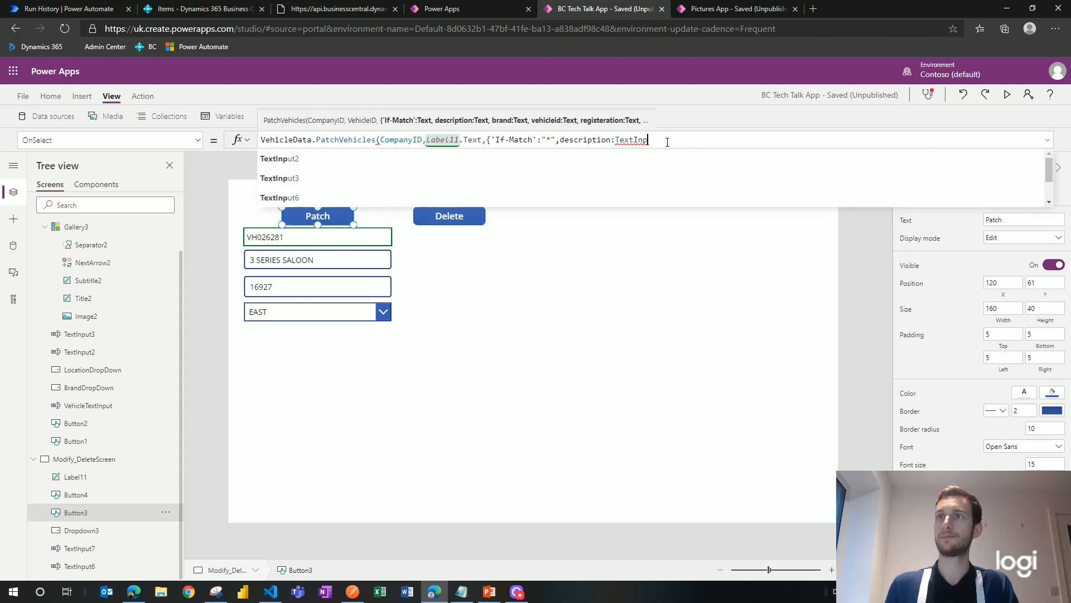
pyautogui.write('ut7')
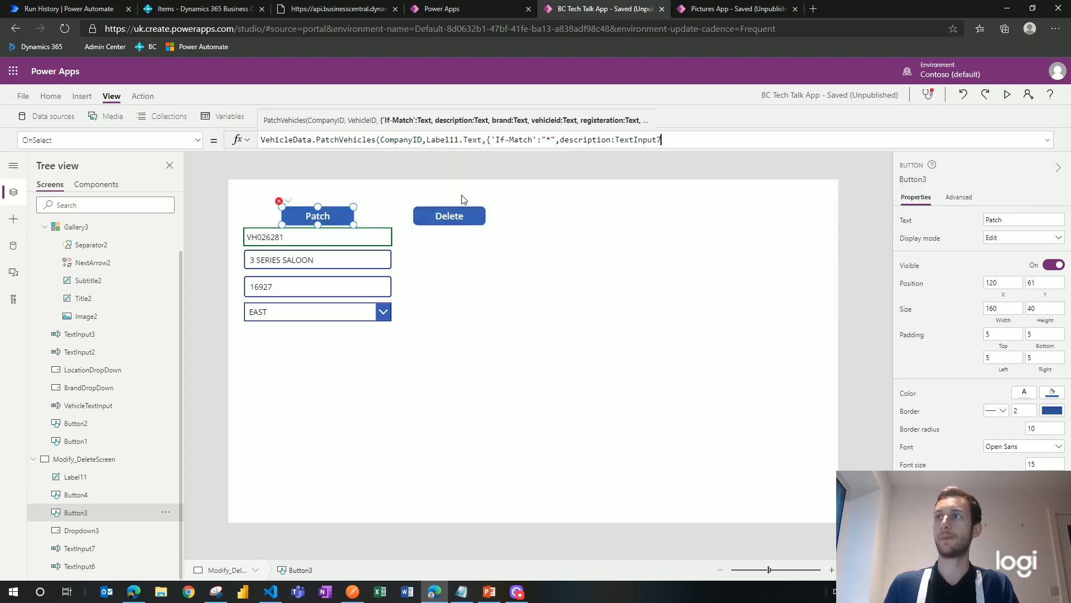
pyautogui.write('.')
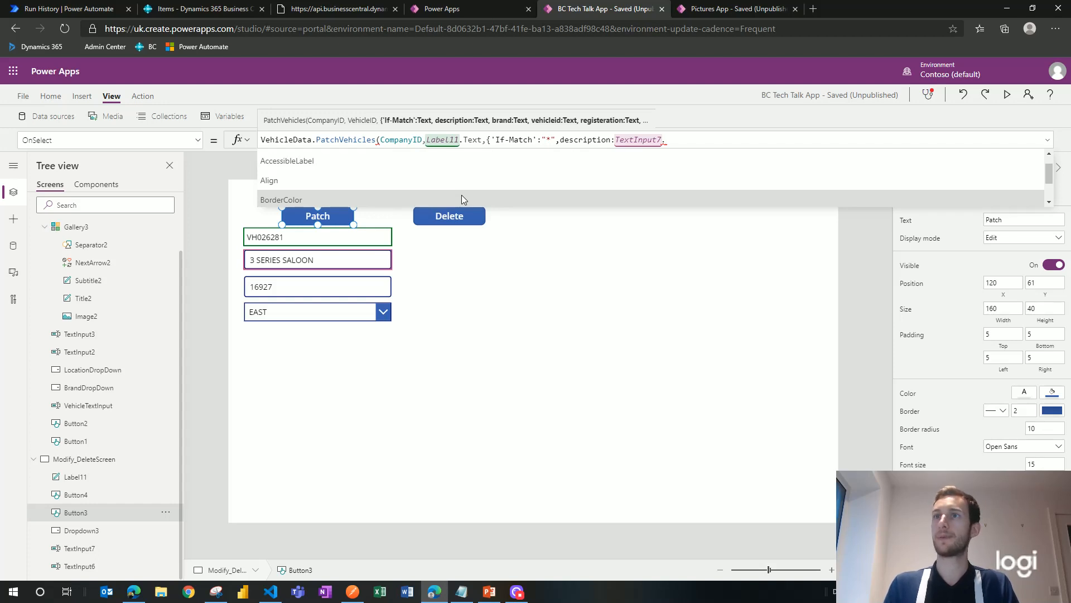
pyautogui.write('Tex')
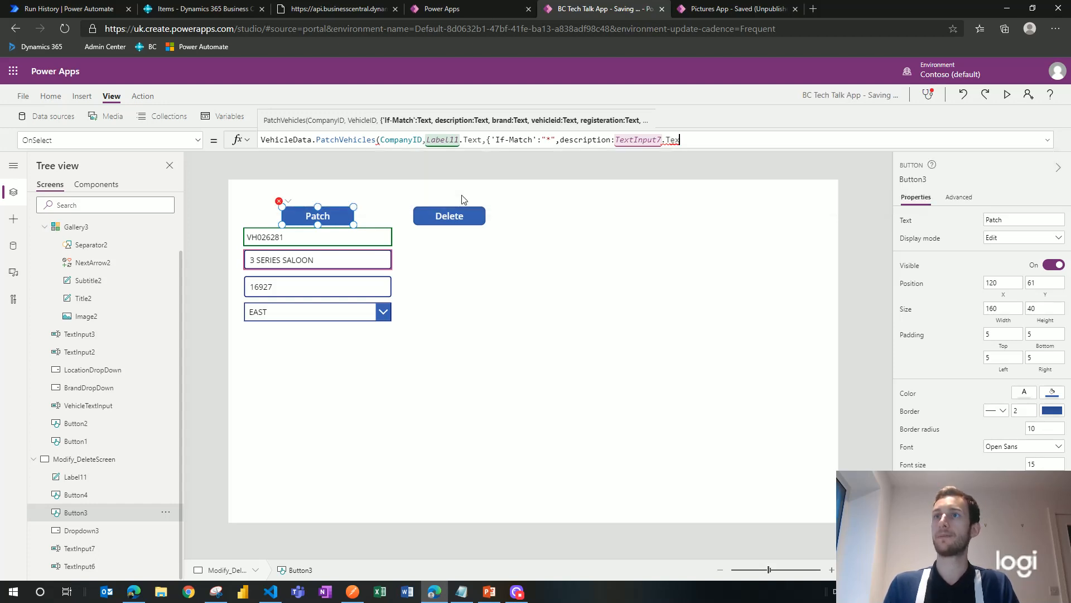
# Step: Set description to TextInput7.Text and add mileage:TextInput6.Text to the patch record
pyautogui.click(356, 156)
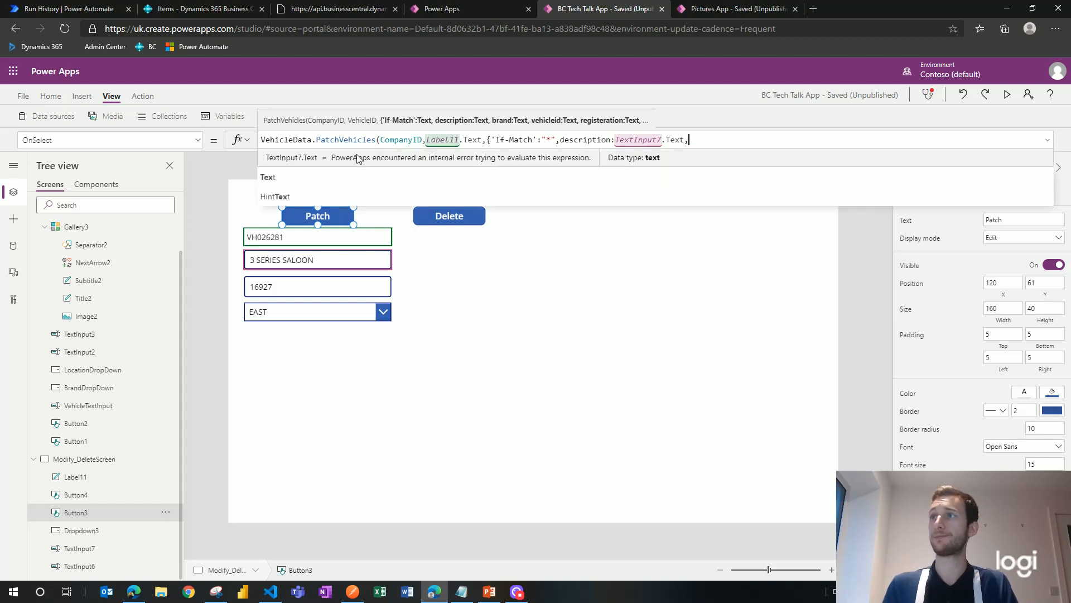
pyautogui.write(',')
pyautogui.scroll(-2, 340, 173)
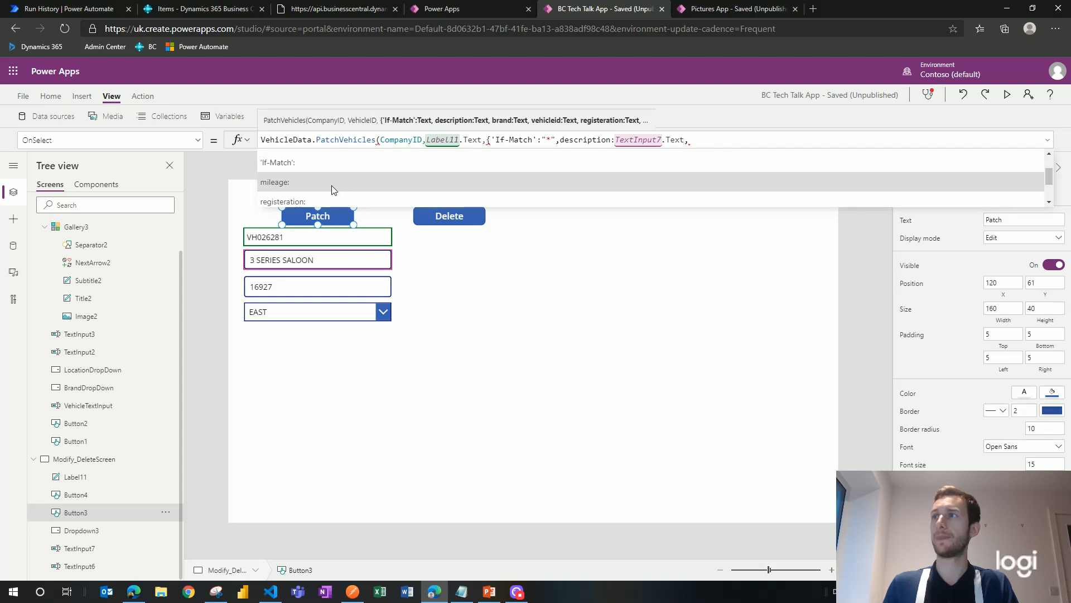
pyautogui.click(332, 185)
pyautogui.write('TextInp')
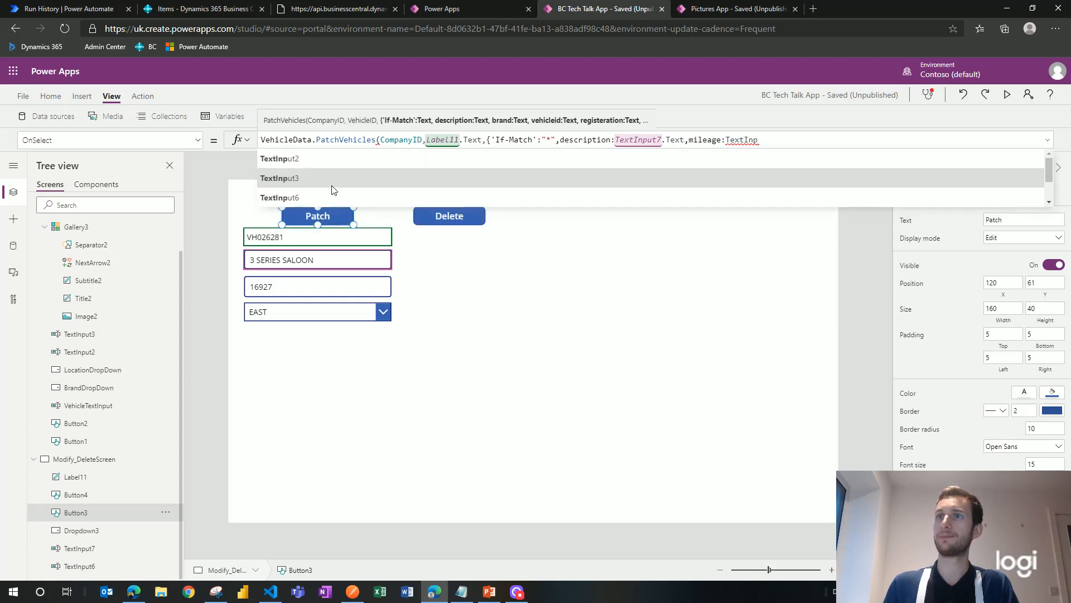
pyautogui.click(329, 195)
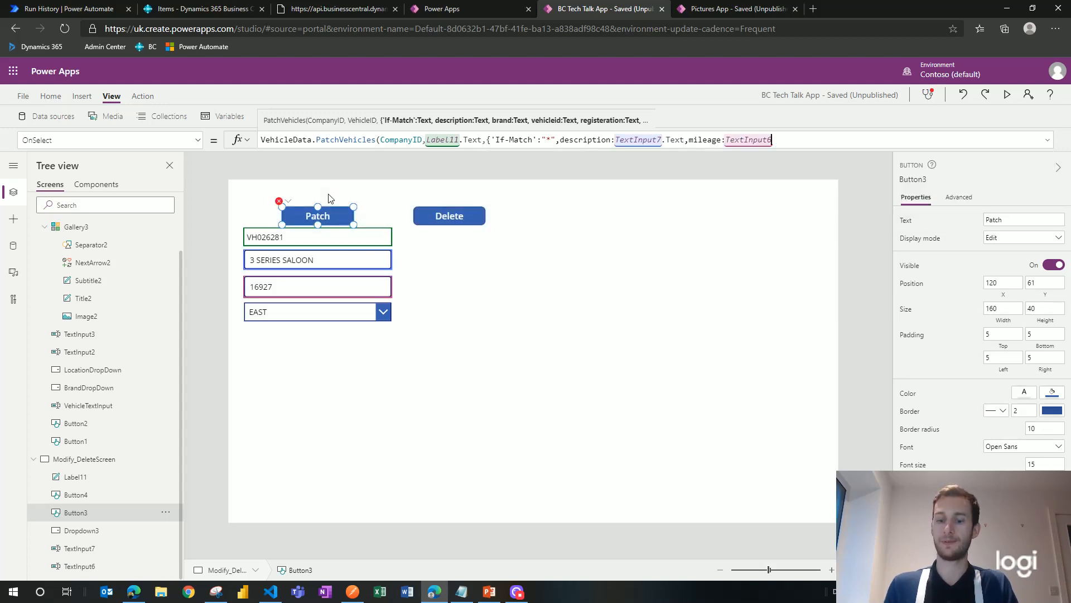
pyautogui.write('.text')
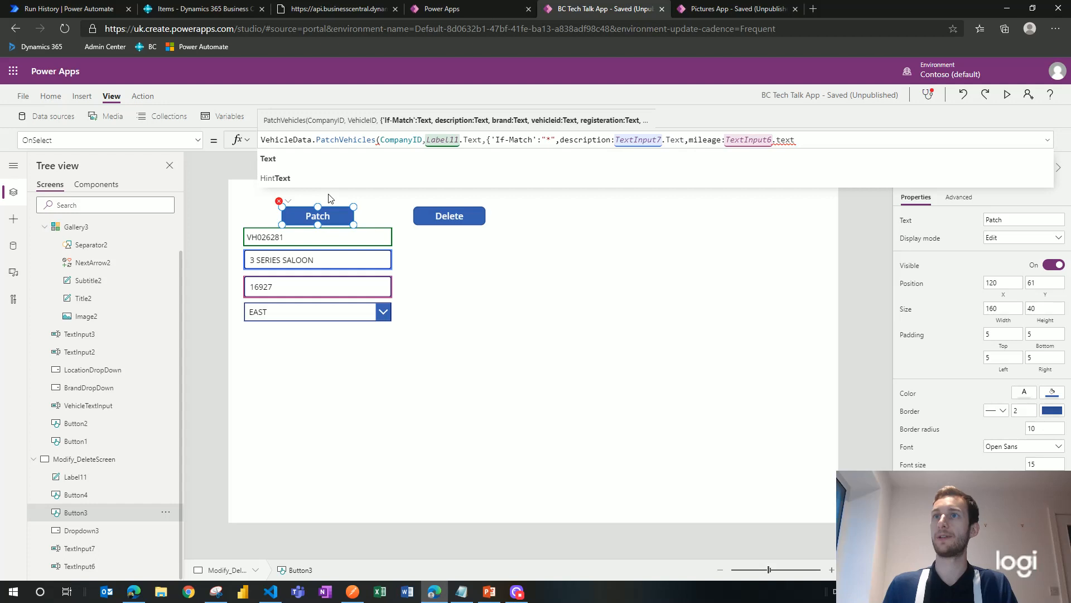
pyautogui.click(308, 159)
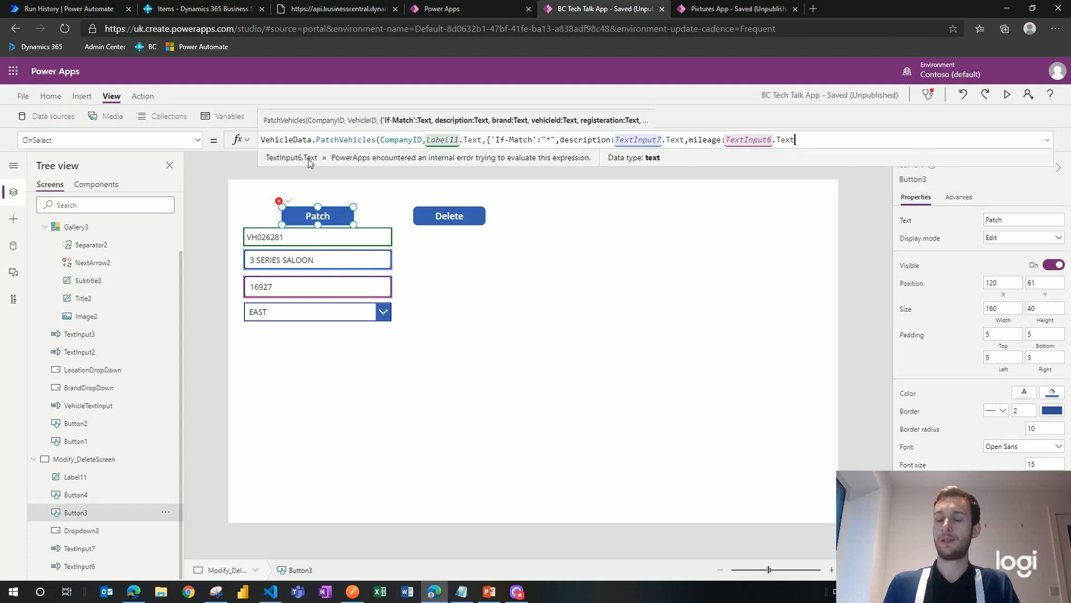
# Step: Remove the stray loc field and trailing comma, close the brackets, and commit the formula
pyautogui.write(',loc')
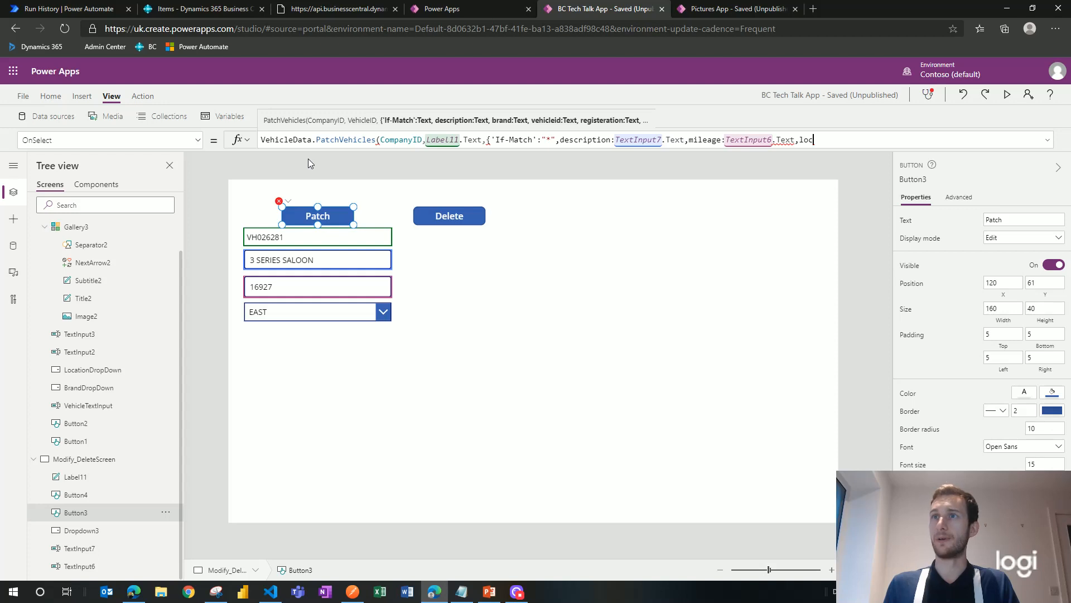
pyautogui.press('BackSpace')
pyautogui.press('BackSpace')
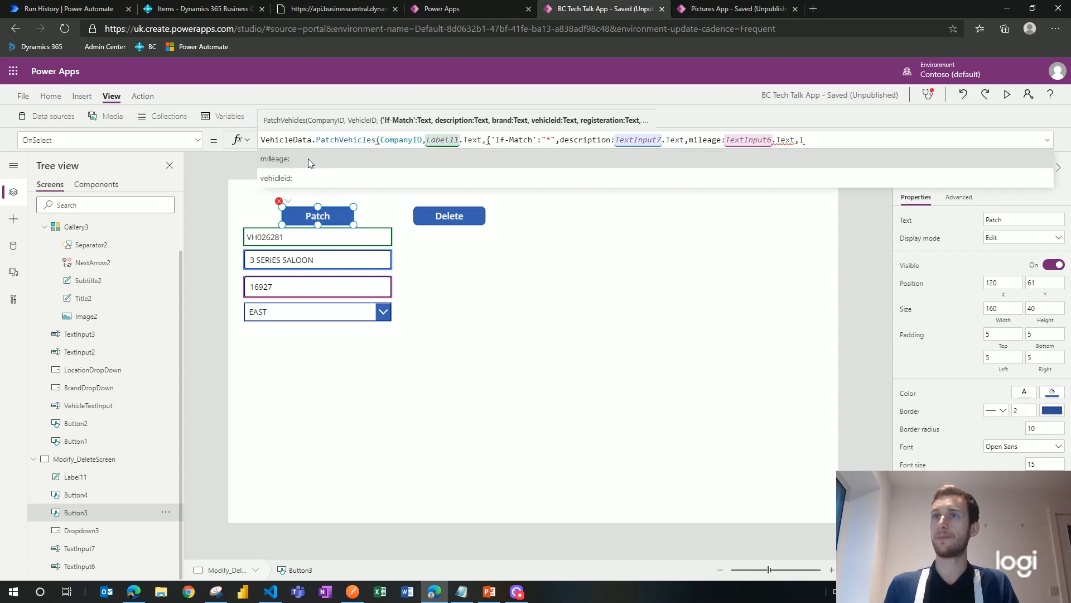
pyautogui.press('BackSpace')
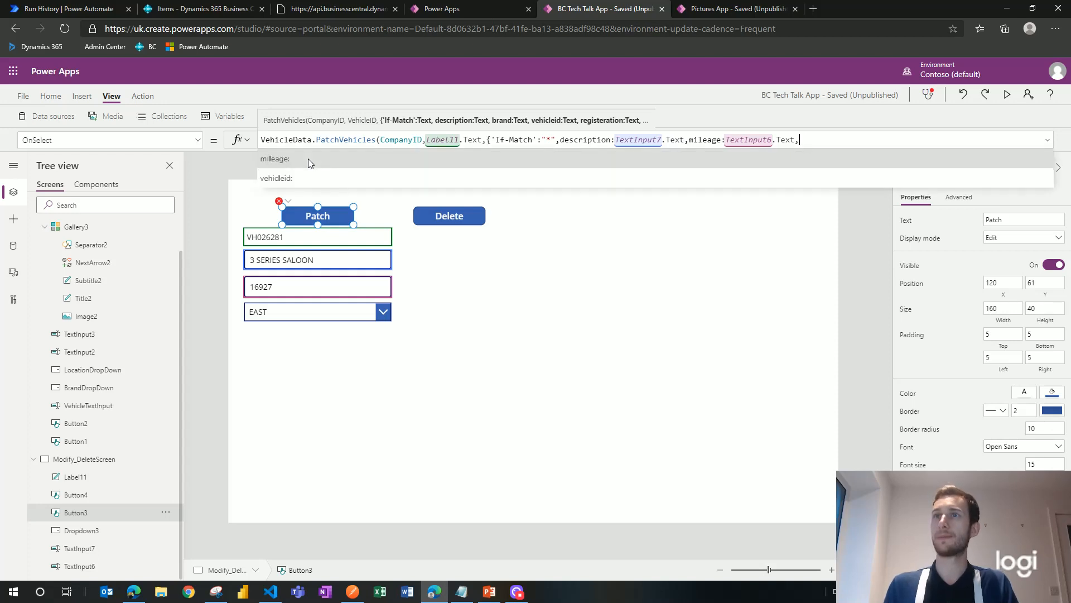
pyautogui.scroll(-5, 318, 162)
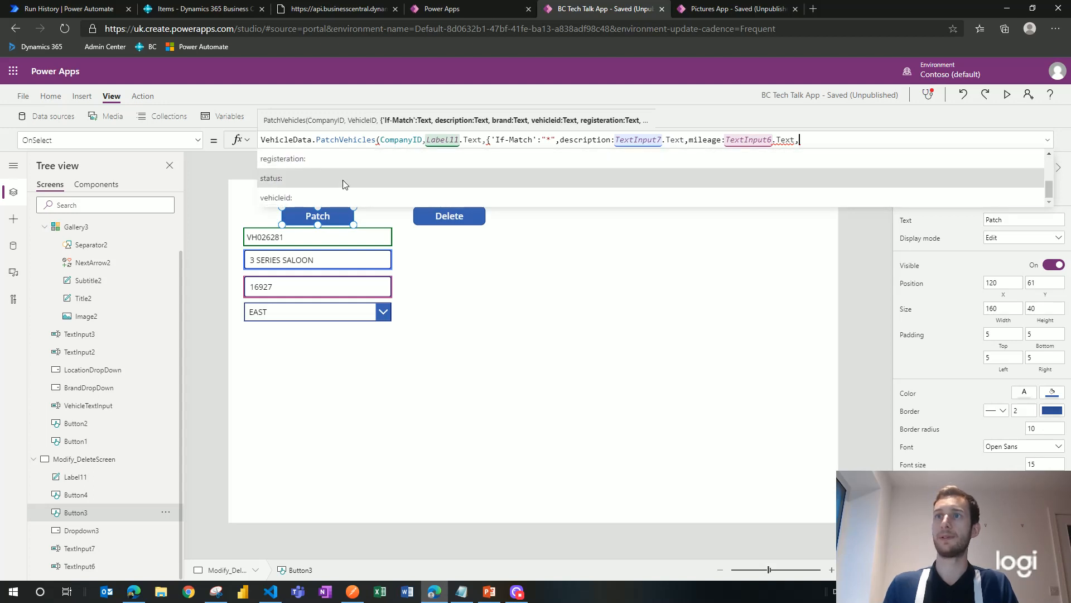
pyautogui.scroll(5, 351, 191)
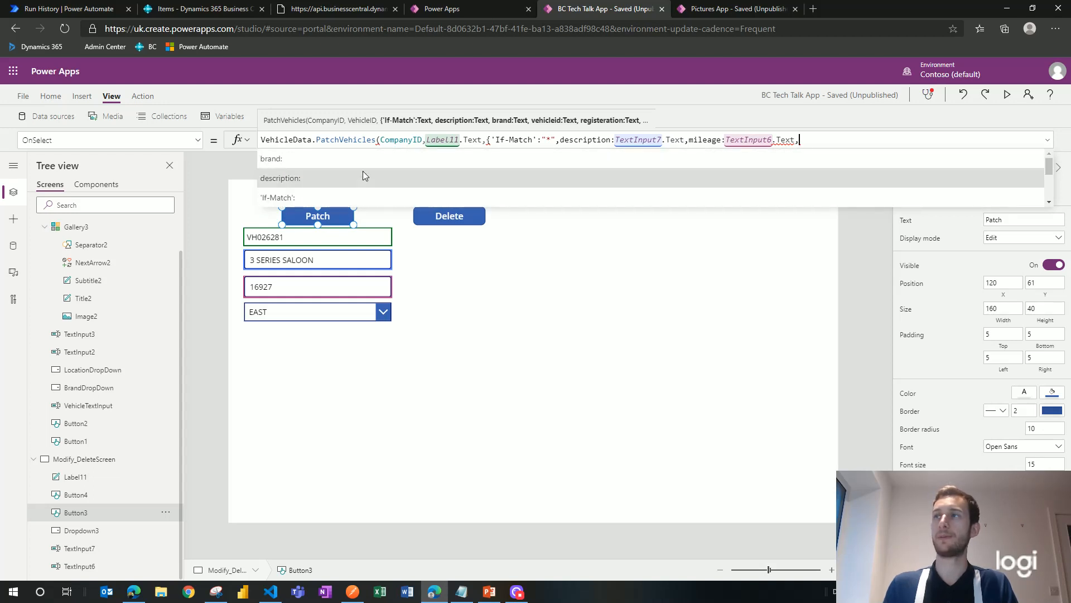
pyautogui.press('BackSpace')
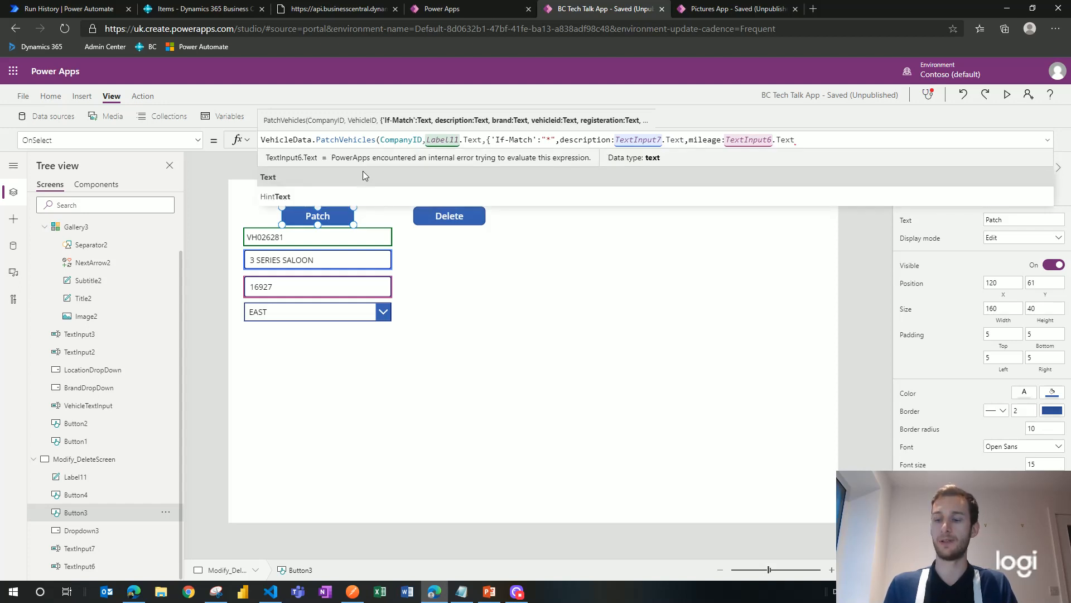
pyautogui.write('}')
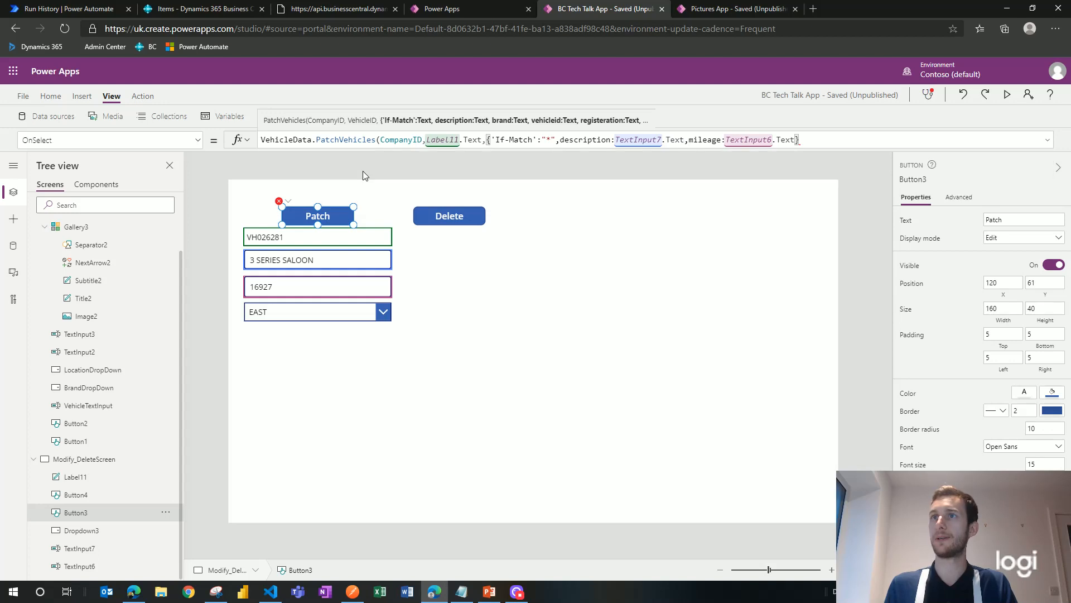
pyautogui.write(')')
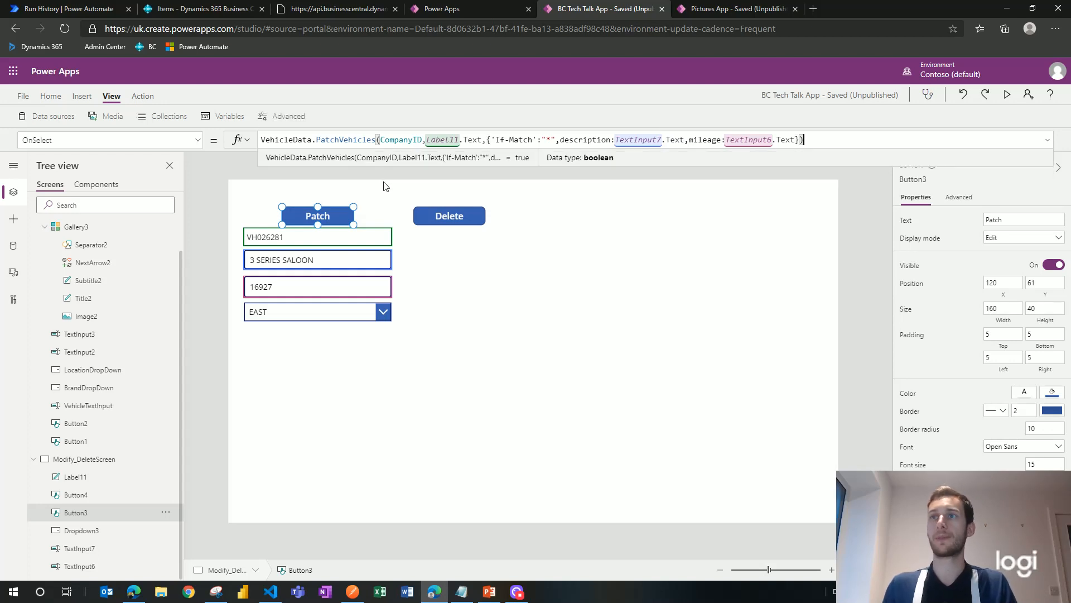
pyautogui.click(385, 185)
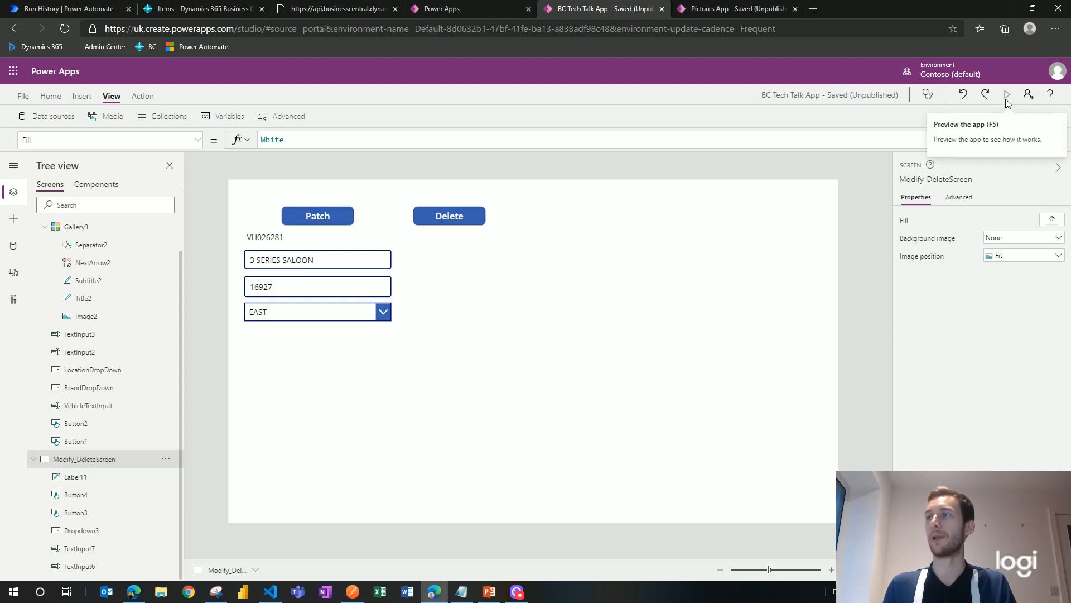
# Step: Test the patch, reload the vehicle list on Get_Post-DataScreen, and open the 3 SERIES SALOON record
pyautogui.keyDown('alt'); pyautogui.click(335, 216); pyautogui.keyUp('alt')
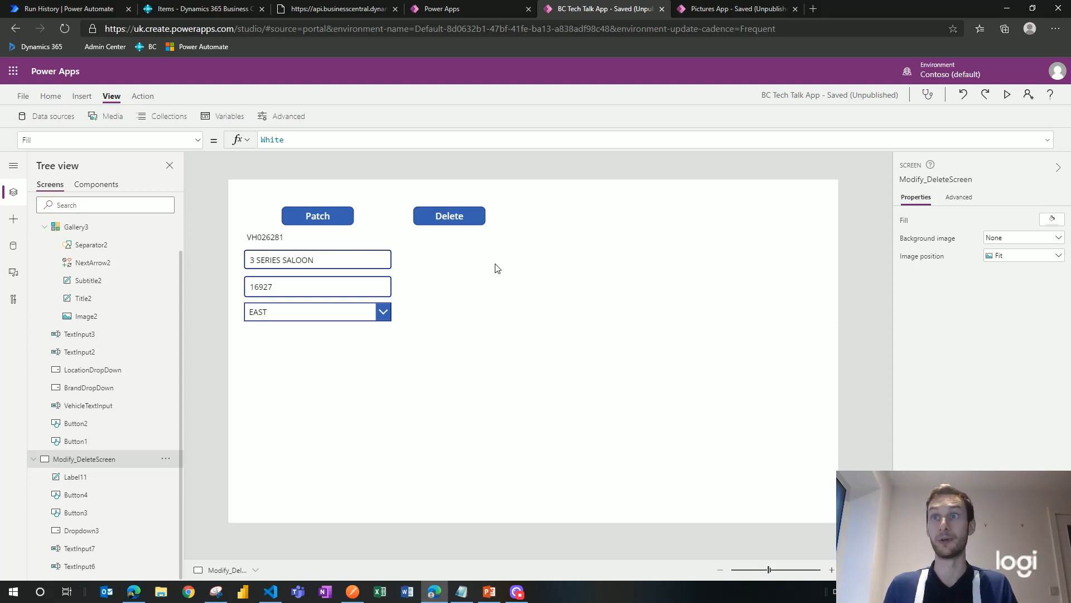
pyautogui.scroll(1, 128, 301)
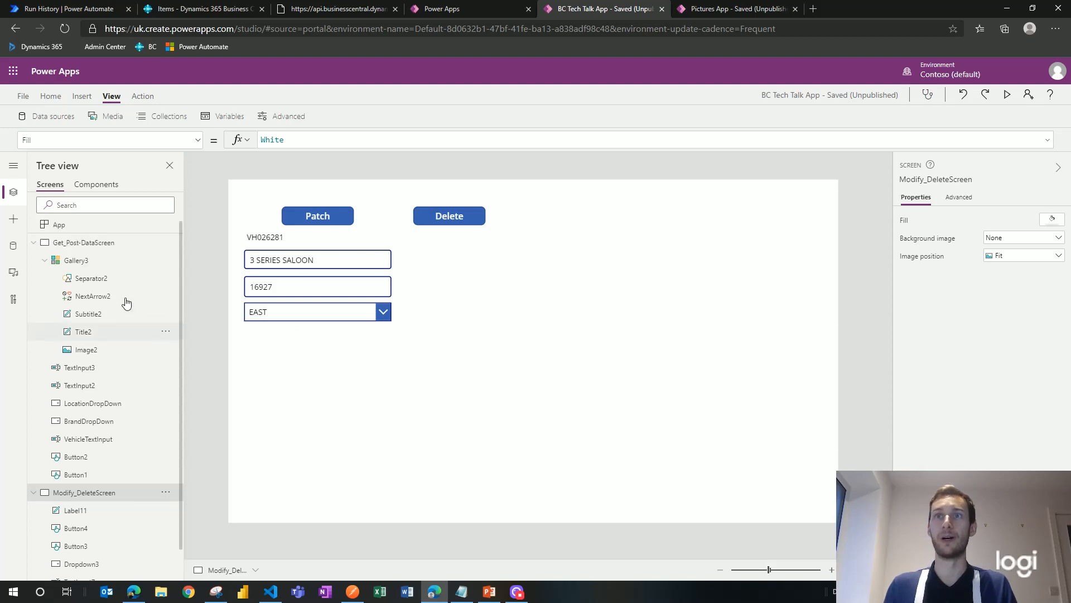
pyautogui.click(98, 249)
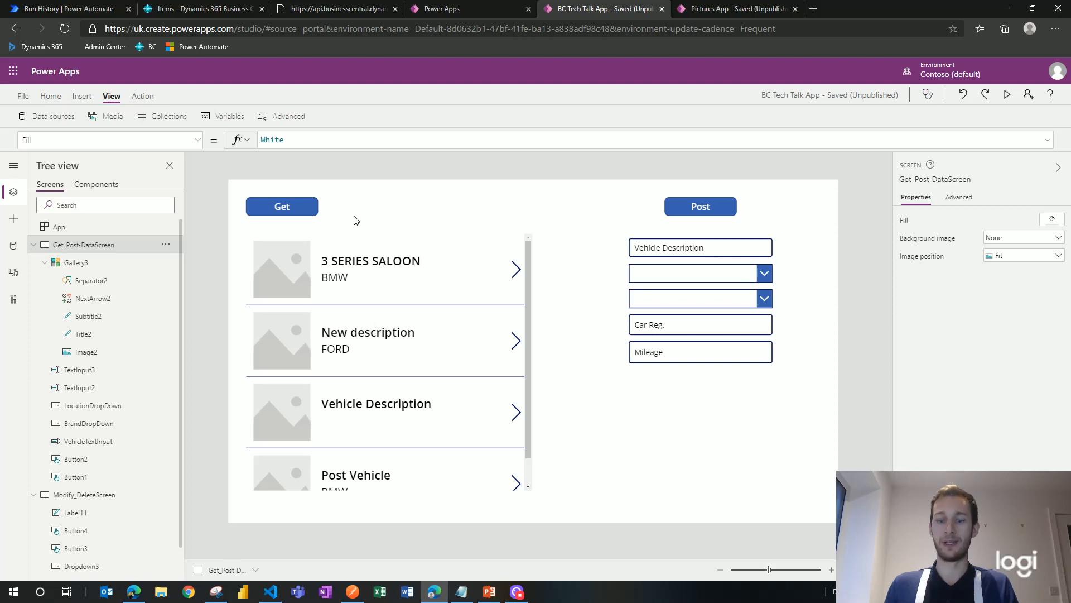
pyautogui.keyDown('alt'); pyautogui.click(295, 211); pyautogui.keyUp('alt')
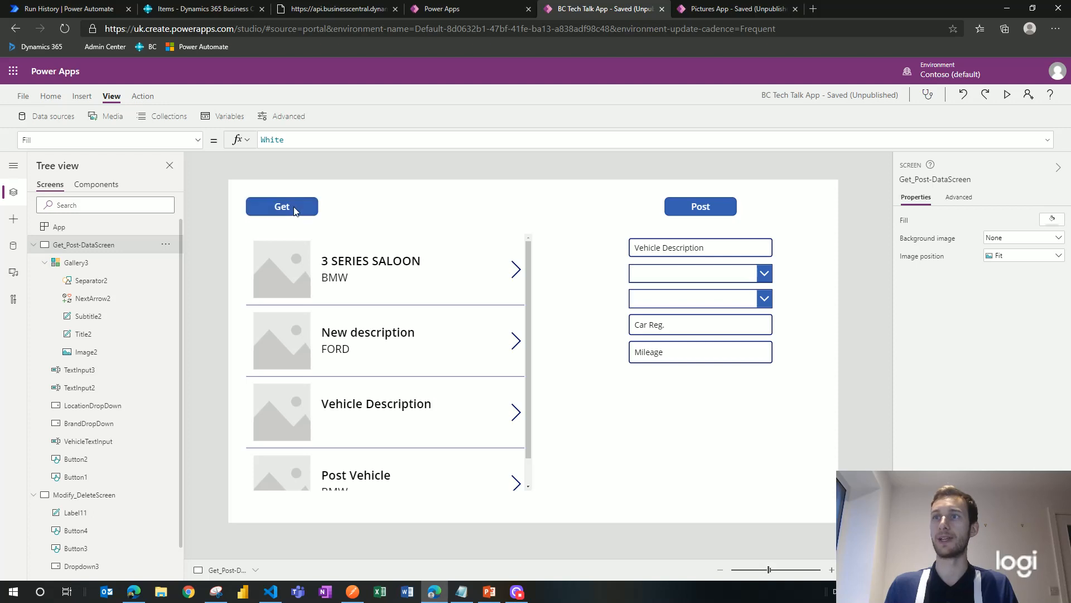
pyautogui.keyDown('alt'); pyautogui.click(516, 271); pyautogui.keyUp('alt')
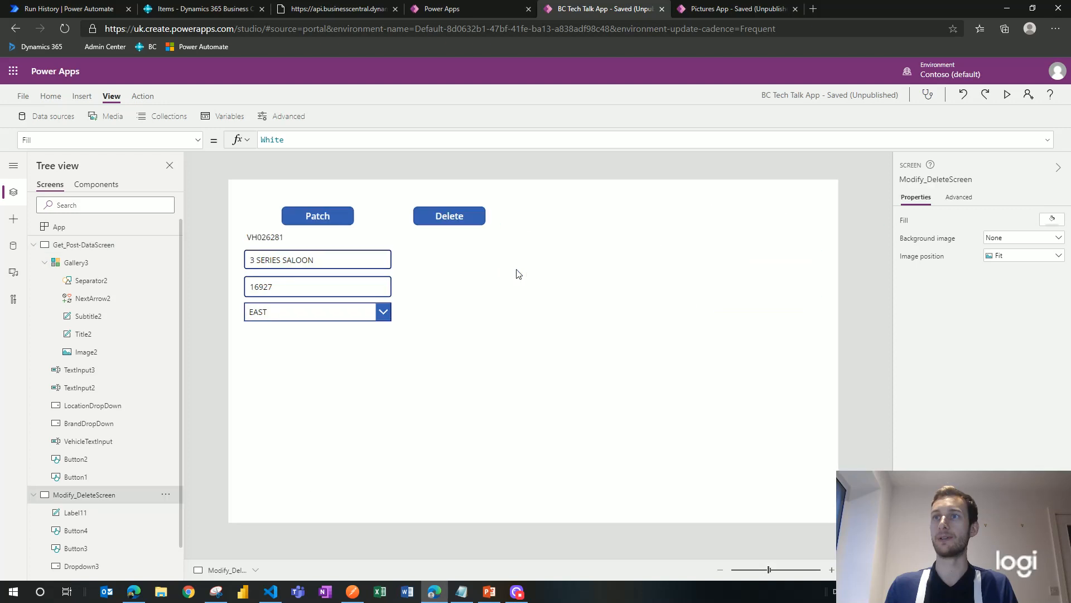
pyautogui.click(338, 286)
# Step: Choose MAIN in the 3 SERIES SALOON location dropdown and launch the app preview
pyautogui.click(334, 285)
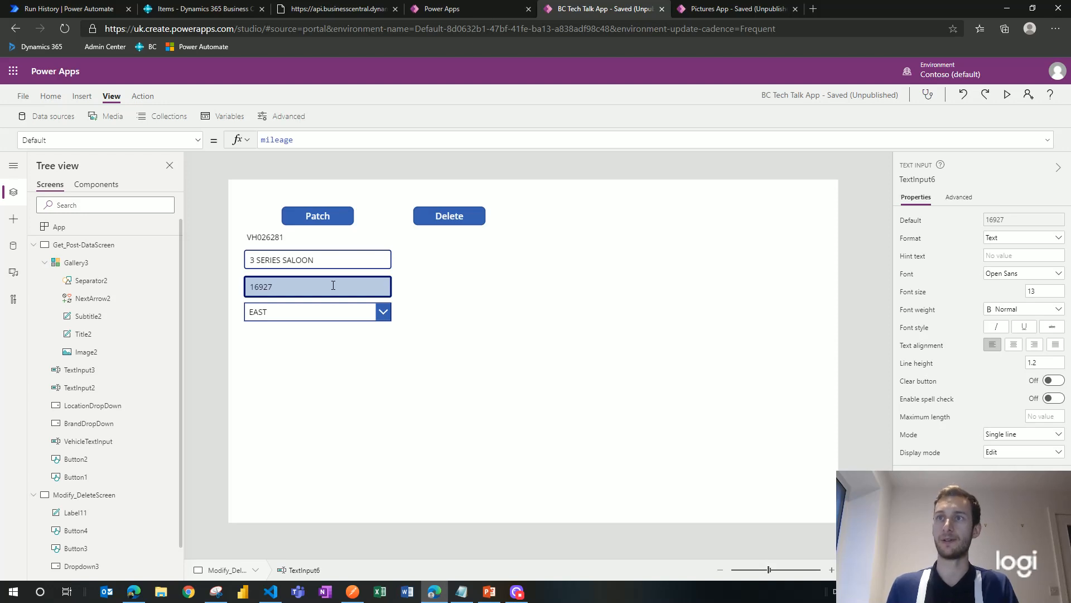
pyautogui.click(383, 312)
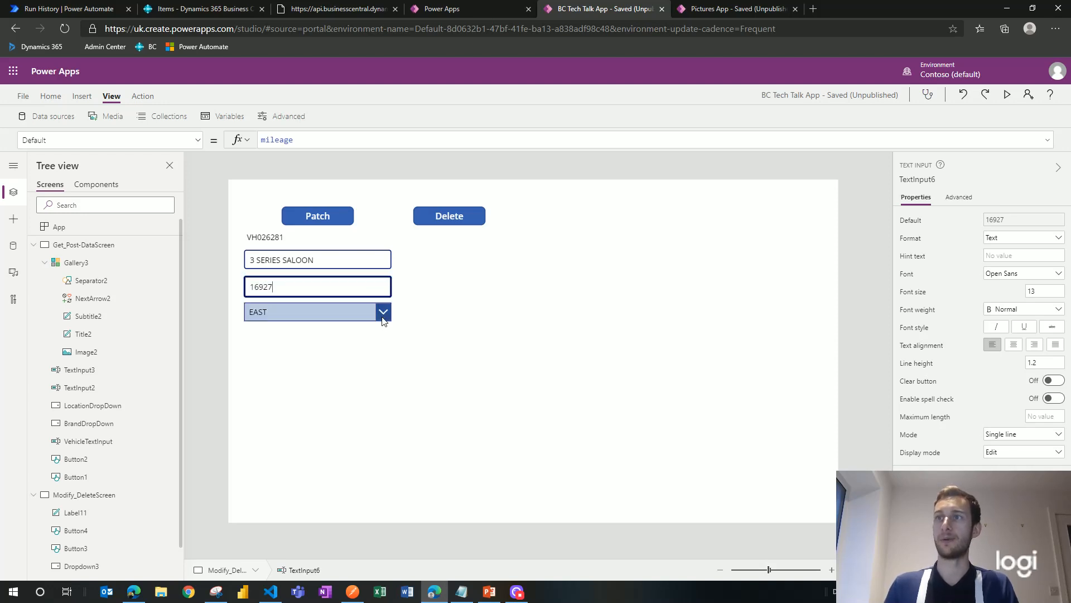
pyautogui.click(383, 313)
pyautogui.click(334, 373)
pyautogui.click(378, 368)
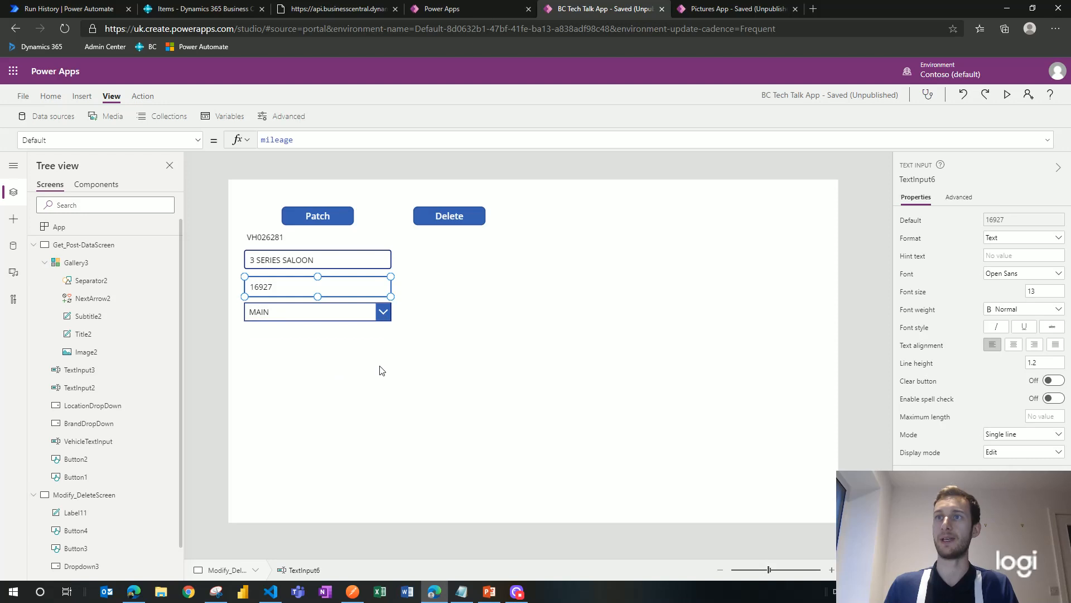
pyautogui.click(326, 260)
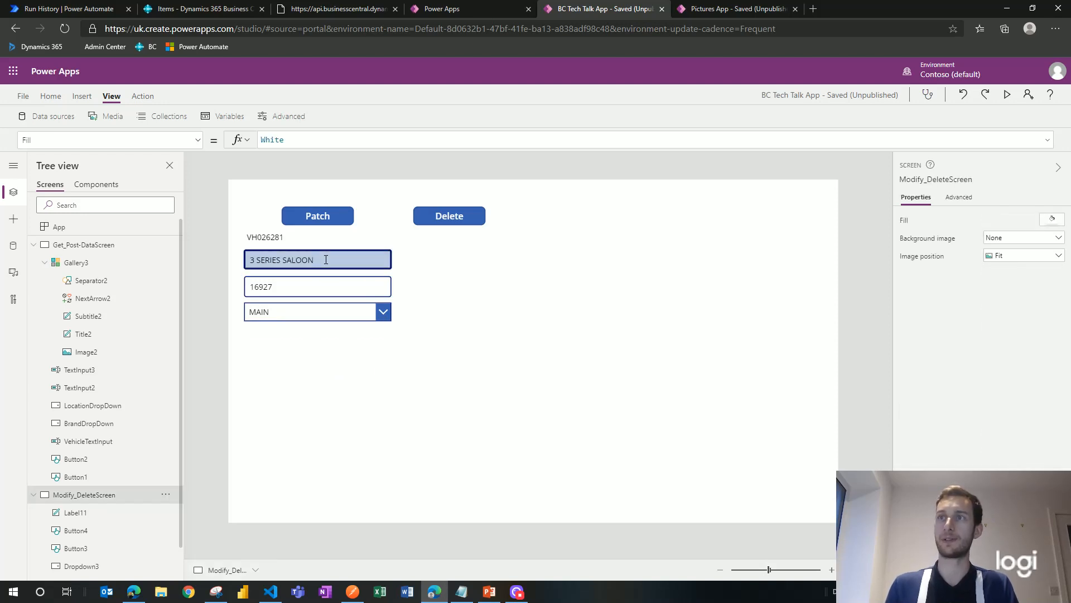
pyautogui.click(1007, 94)
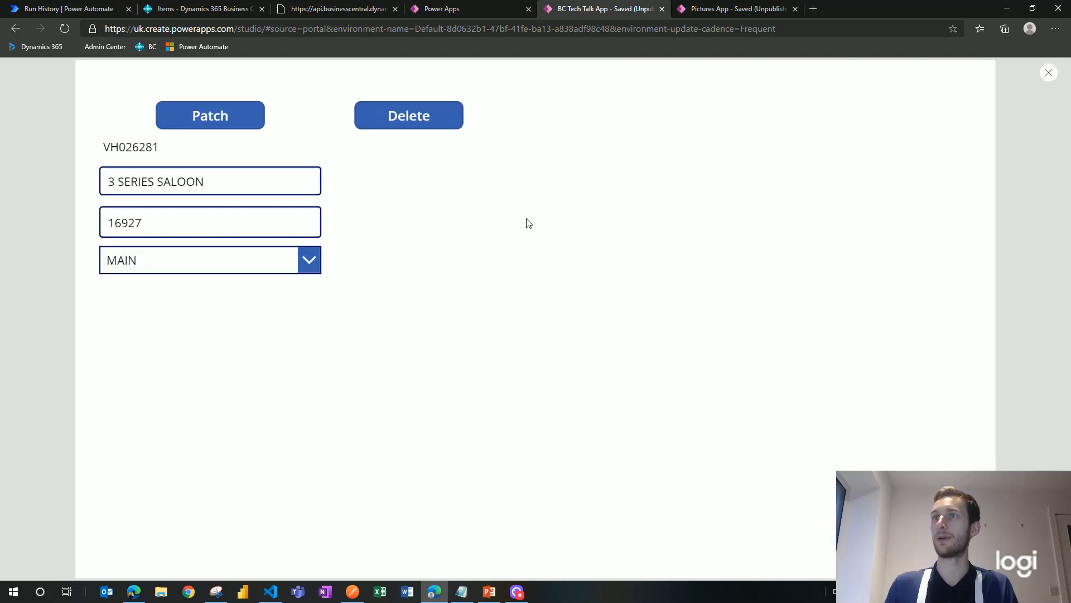
# Step: In preview, change the description to 4 SERIES SALOON and mileage to 12000, then patch
pyautogui.click(225, 180)
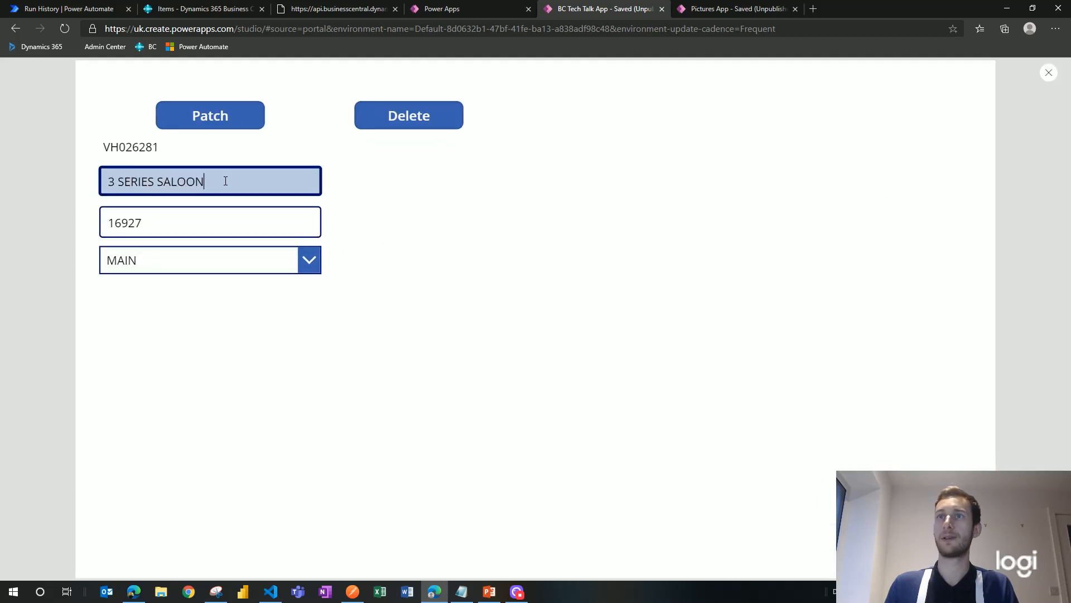
pyautogui.doubleClick(111, 181)
pyautogui.write('4')
pyautogui.doubleClick(172, 224)
pyautogui.click(167, 223)
pyautogui.moveTo(168, 224); pyautogui.dragTo(102, 226)
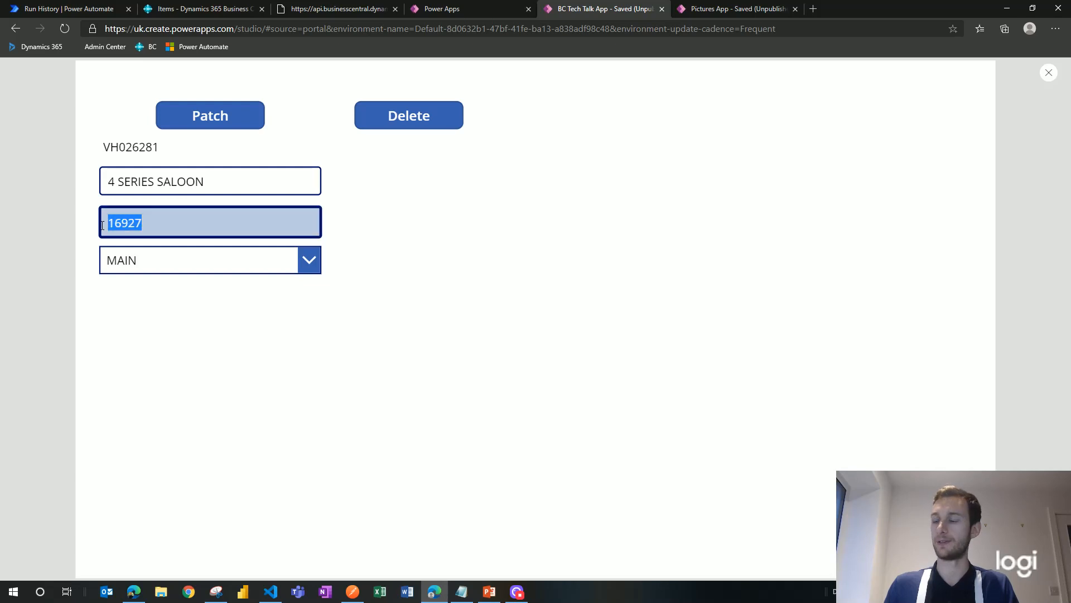
pyautogui.write('12000')
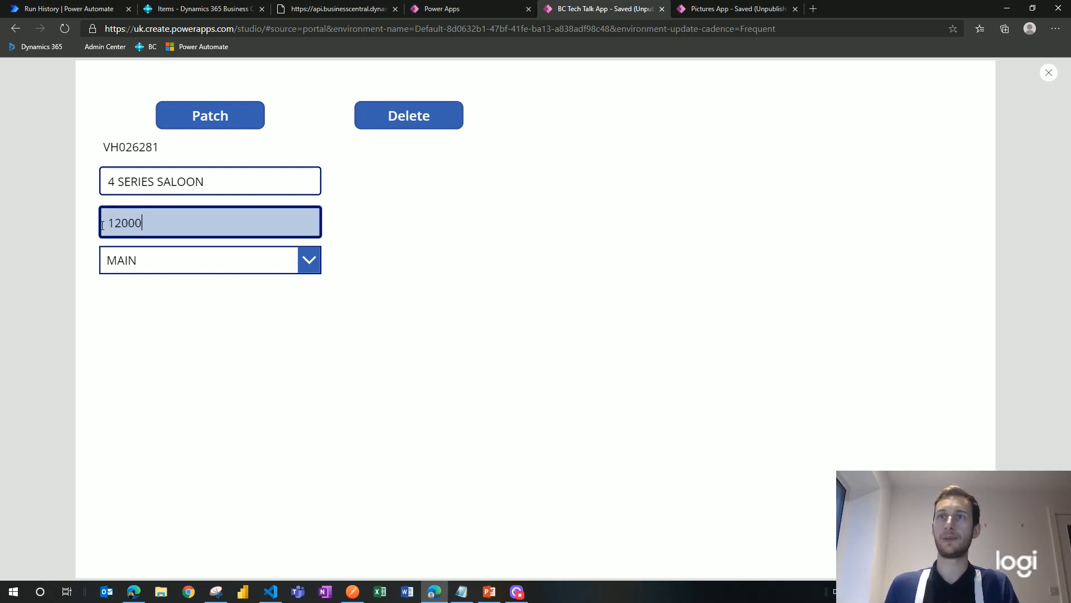
pyautogui.press('Tab')
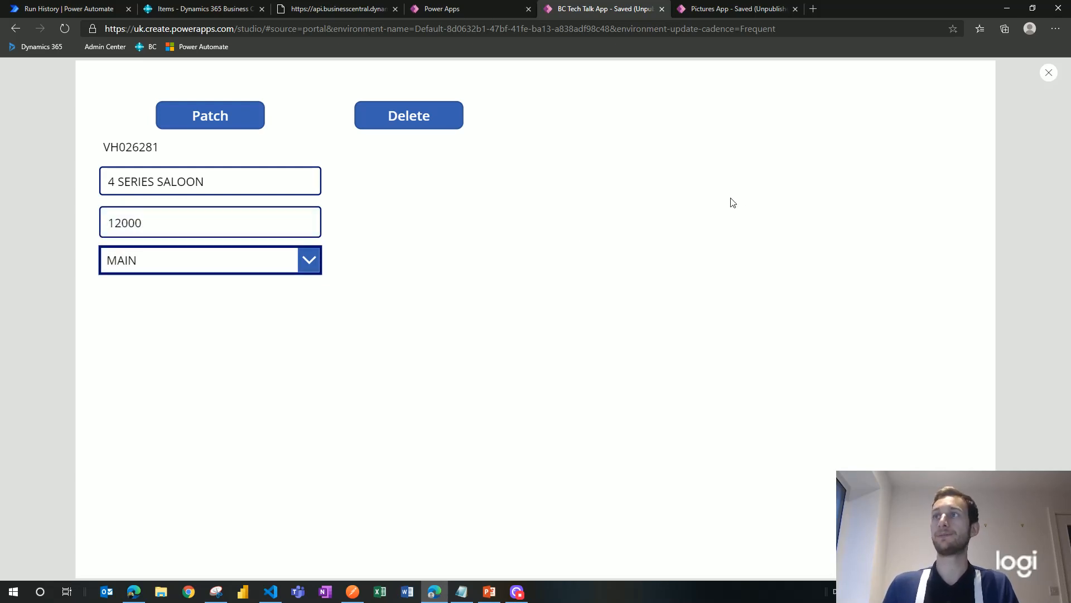
pyautogui.click(235, 117)
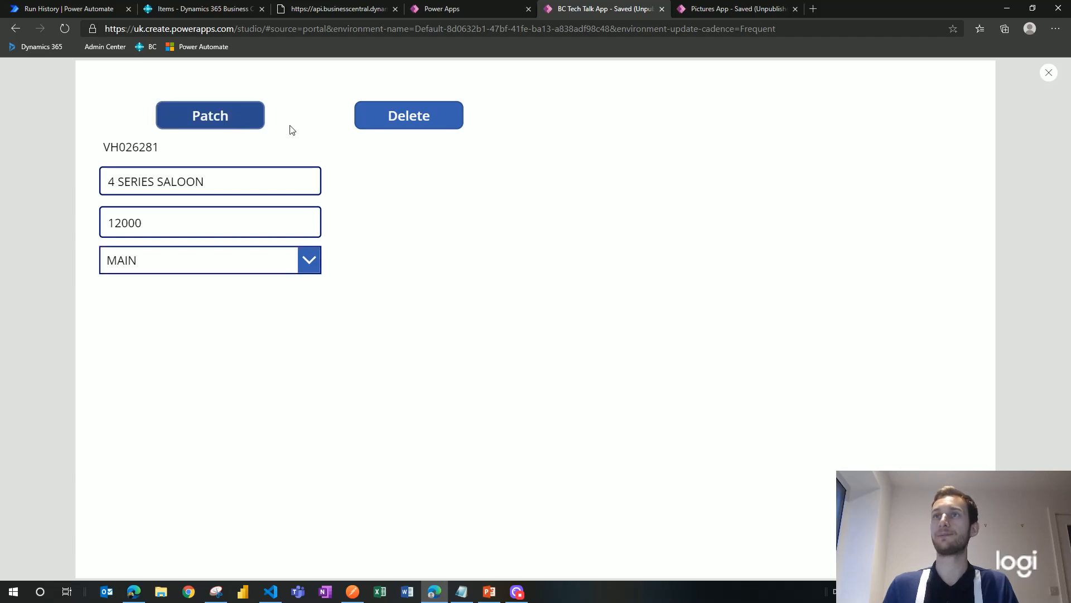
# Step: Close preview, reload the vehicle list, and reopen the record to verify 4 SERIES SALOON
pyautogui.click(1050, 74)
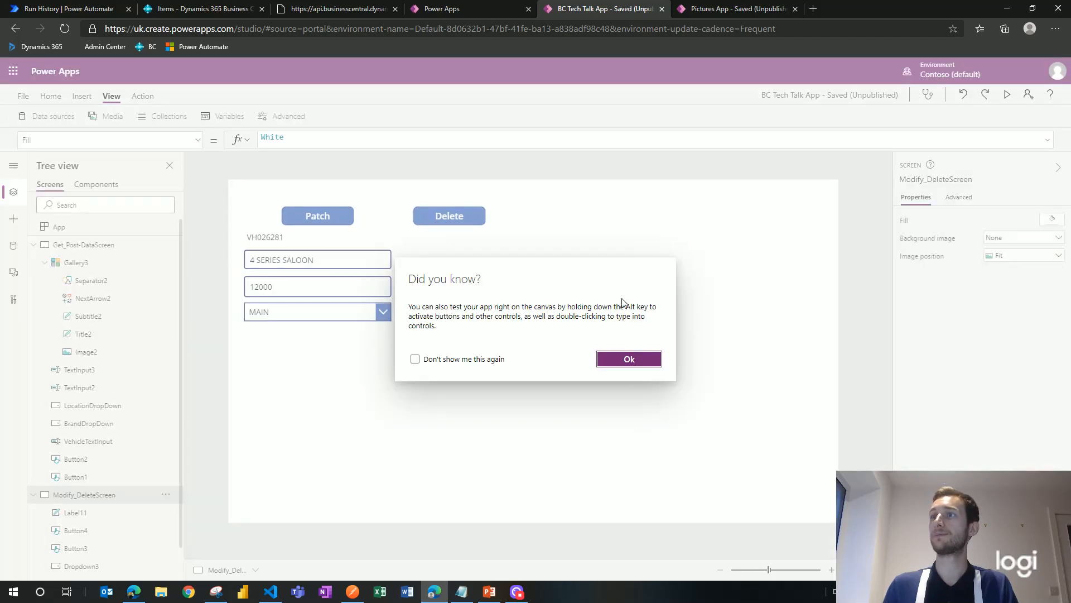
pyautogui.click(627, 359)
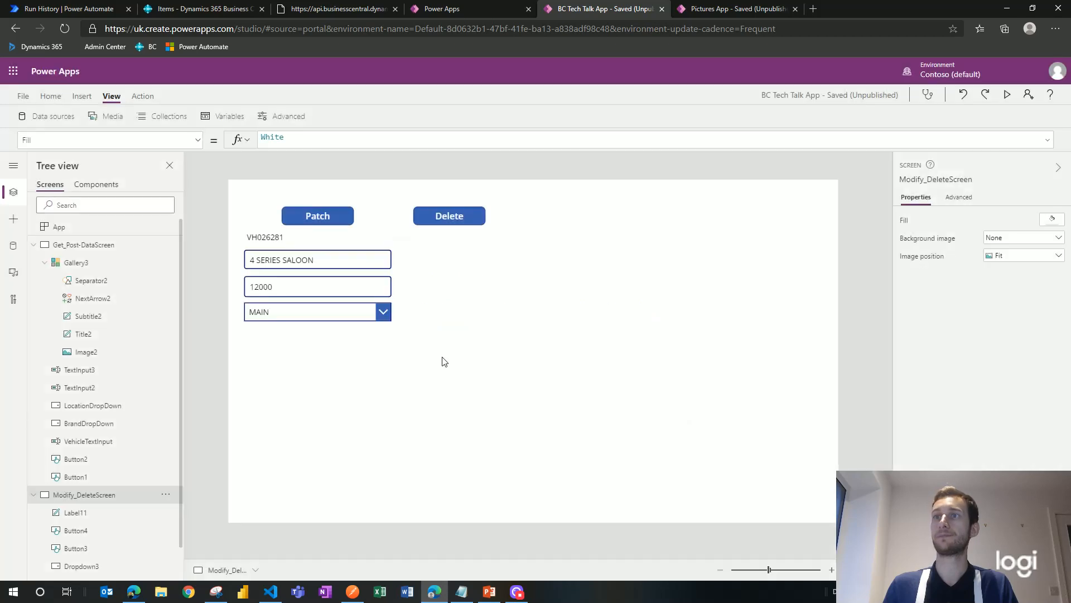
pyautogui.click(97, 246)
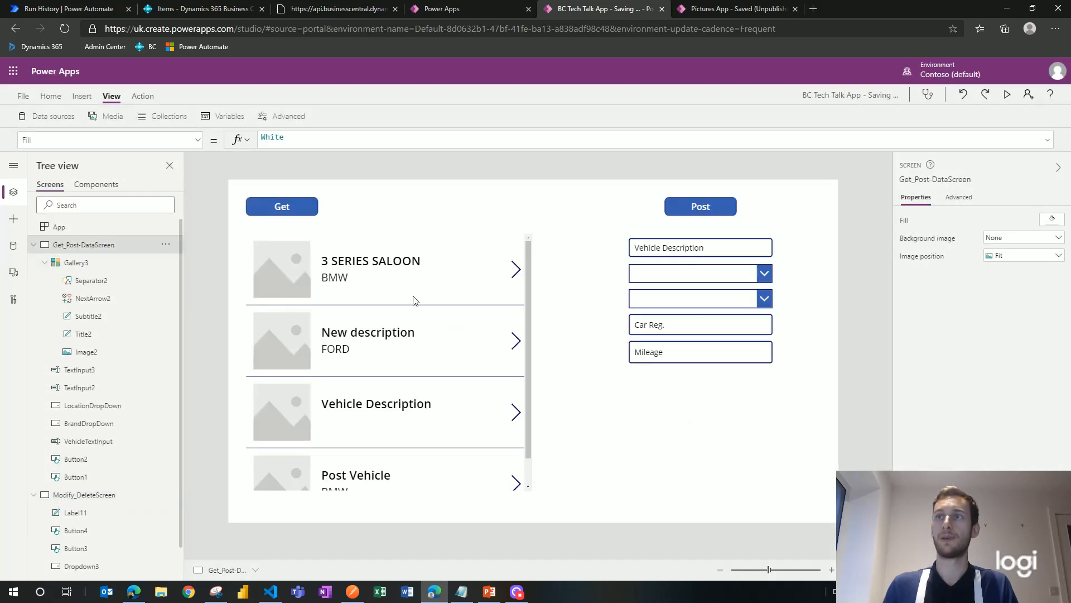
pyautogui.keyDown('alt'); pyautogui.click(297, 210); pyautogui.keyUp('alt')
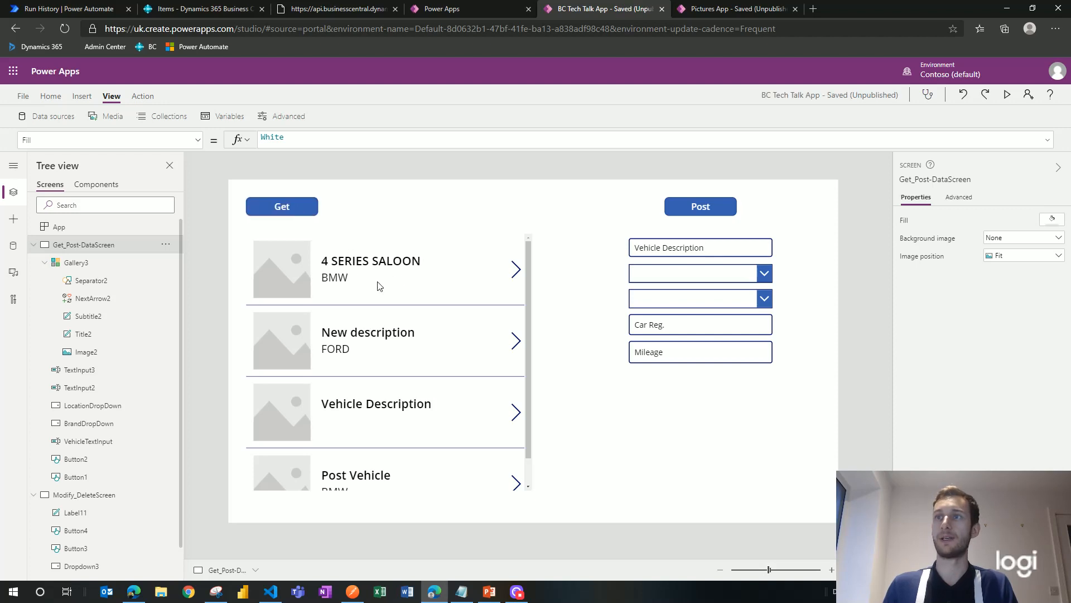
pyautogui.keyDown('alt'); pyautogui.click(516, 272); pyautogui.keyUp('alt')
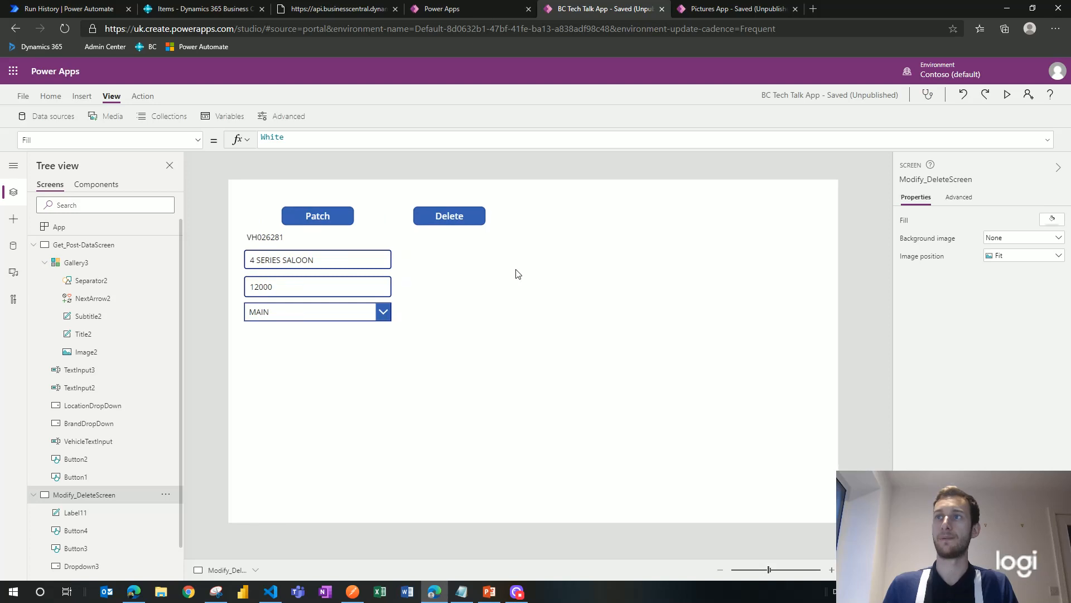
pyautogui.click(457, 221)
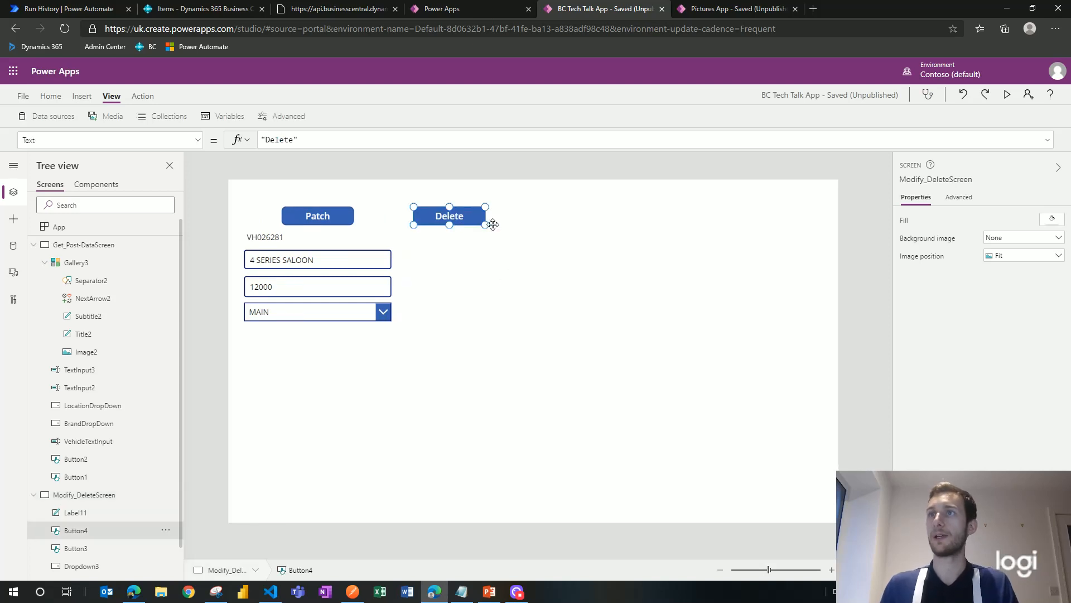
# Step: Select the Delete button's OnSelect property and highlight its existing false formula
pyautogui.click(198, 140)
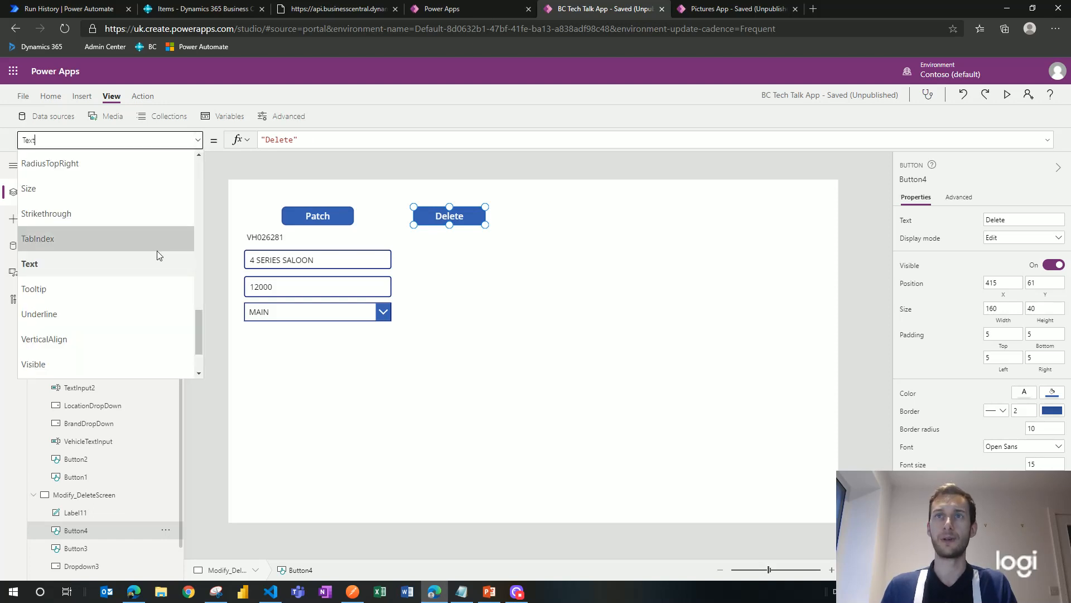
pyautogui.scroll(2, 157, 252)
pyautogui.scroll(5, 157, 256)
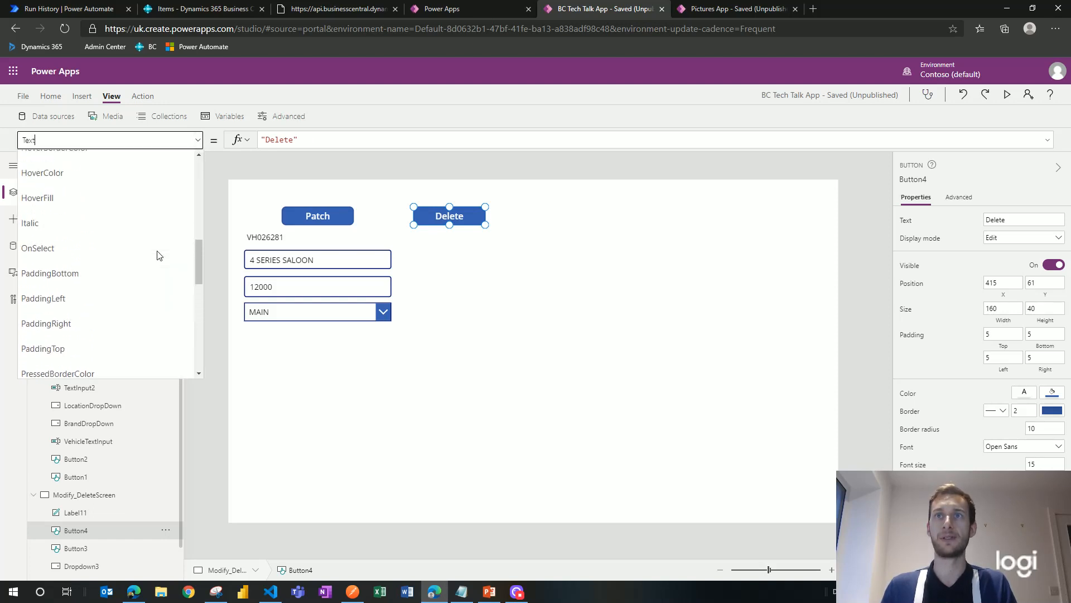
pyautogui.scroll(3, 158, 254)
pyautogui.scroll(-4, 157, 253)
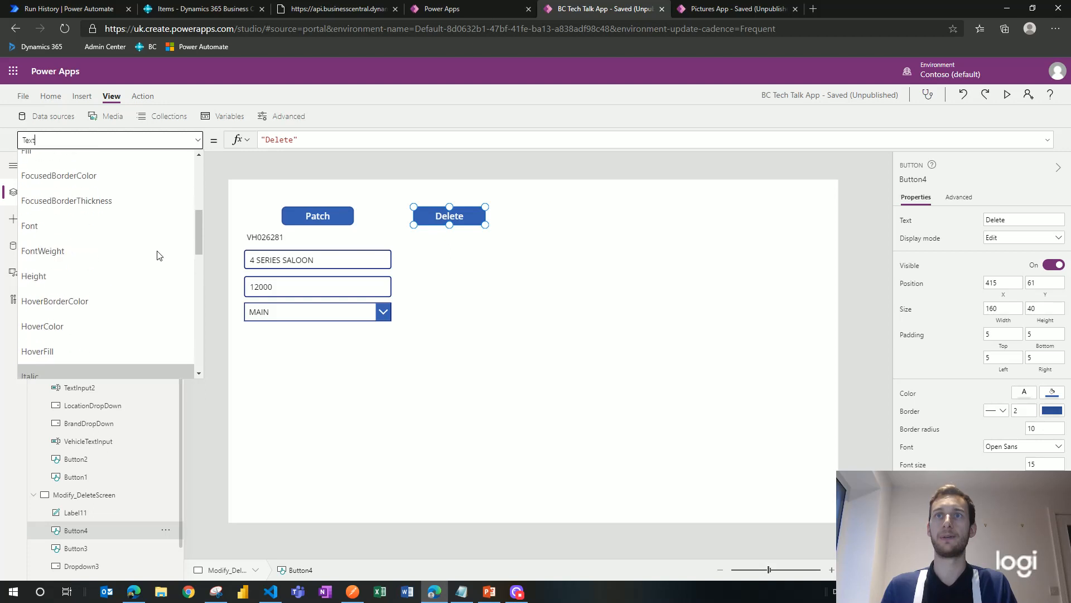
pyautogui.click(152, 228)
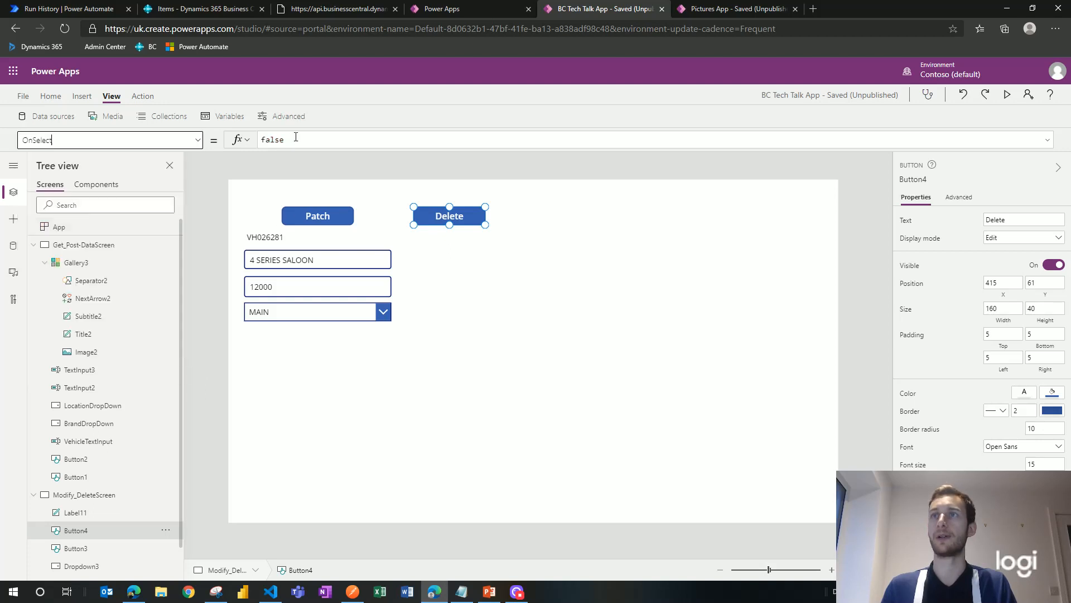
pyautogui.doubleClick(309, 136)
# Step: Replace it with VehicleData.DeleteVehicle(CompanyID, Label11.Text)
pyautogui.write('Veh')
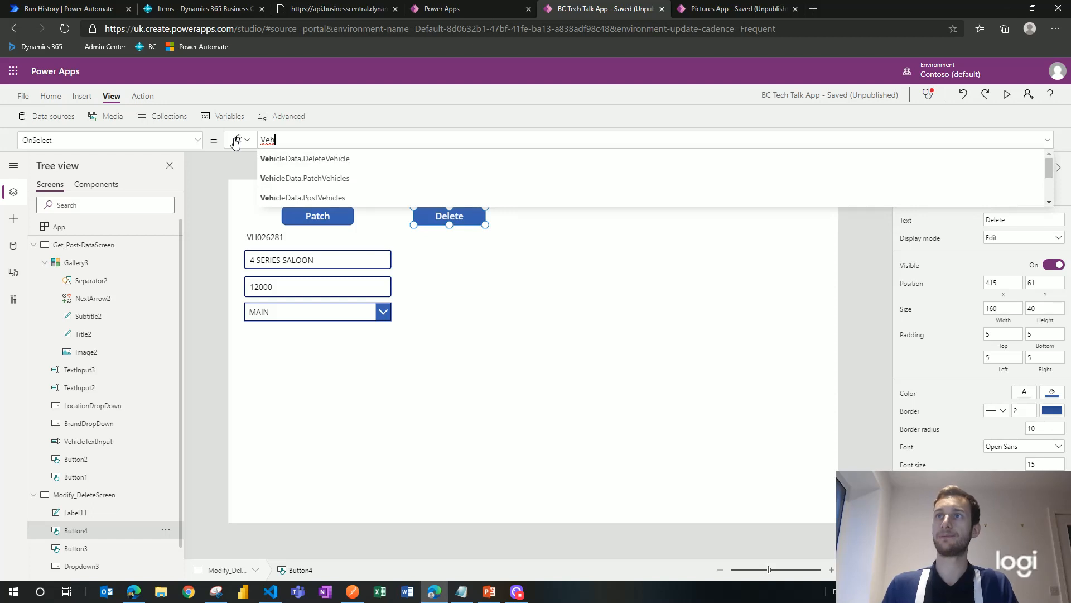
pyautogui.click(316, 155)
pyautogui.write('Com')
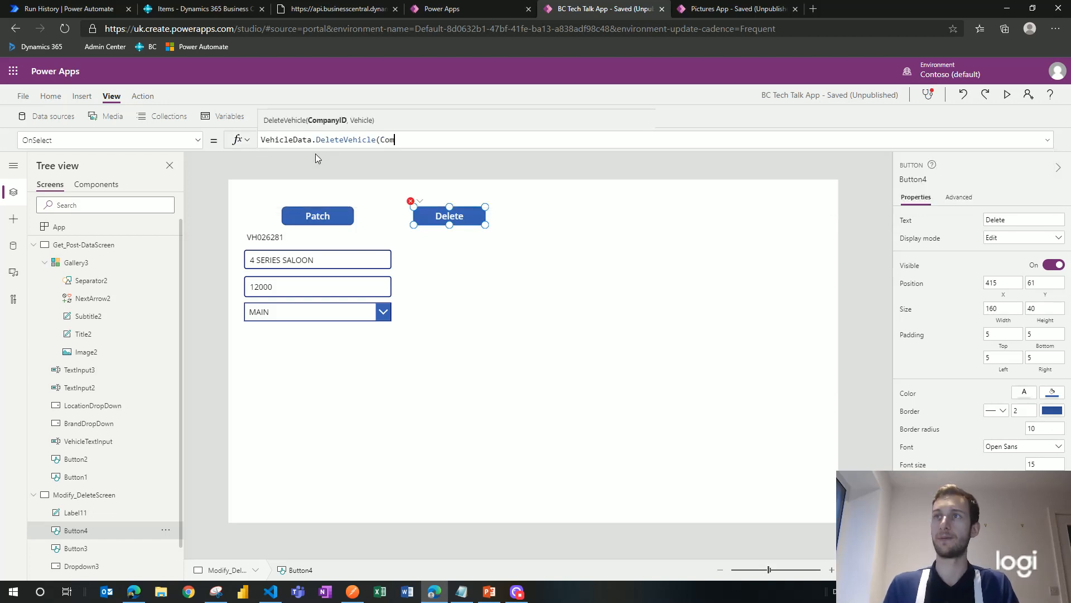
pyautogui.write('pany')
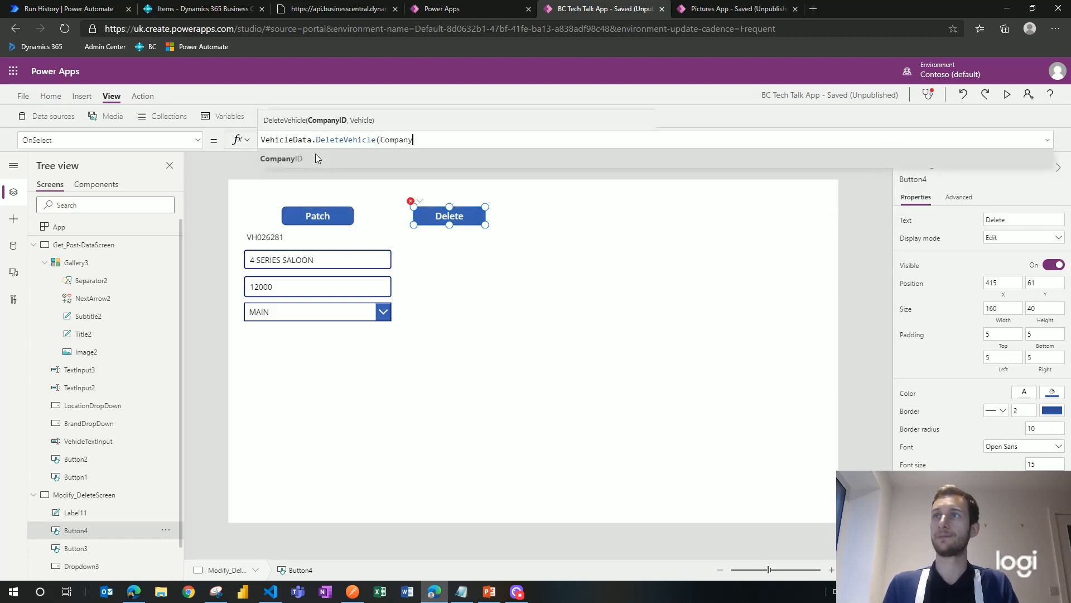
pyautogui.write('ID,')
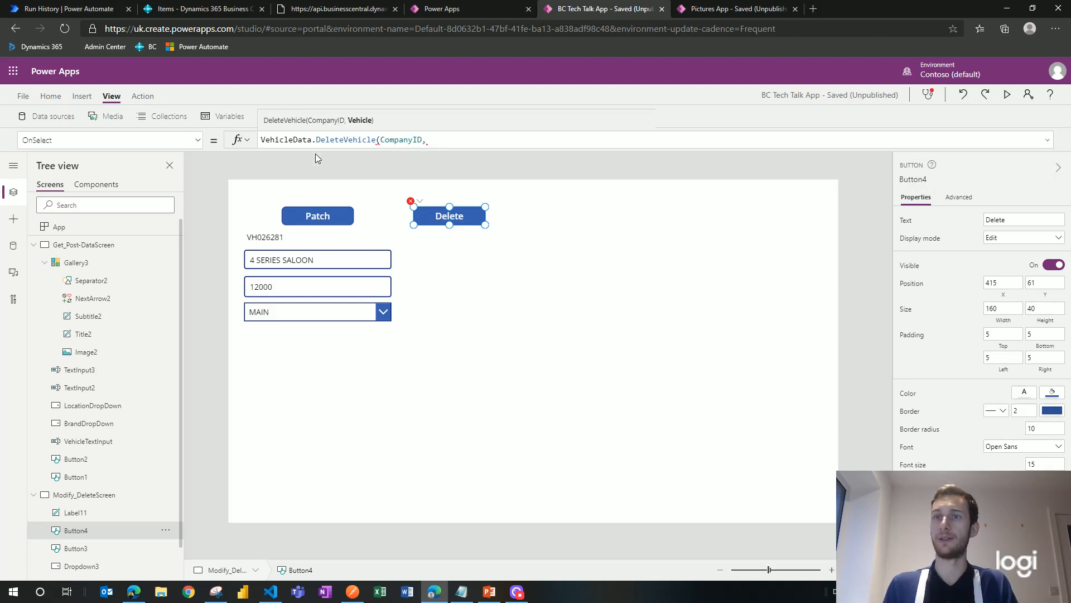
pyautogui.write('Labe')
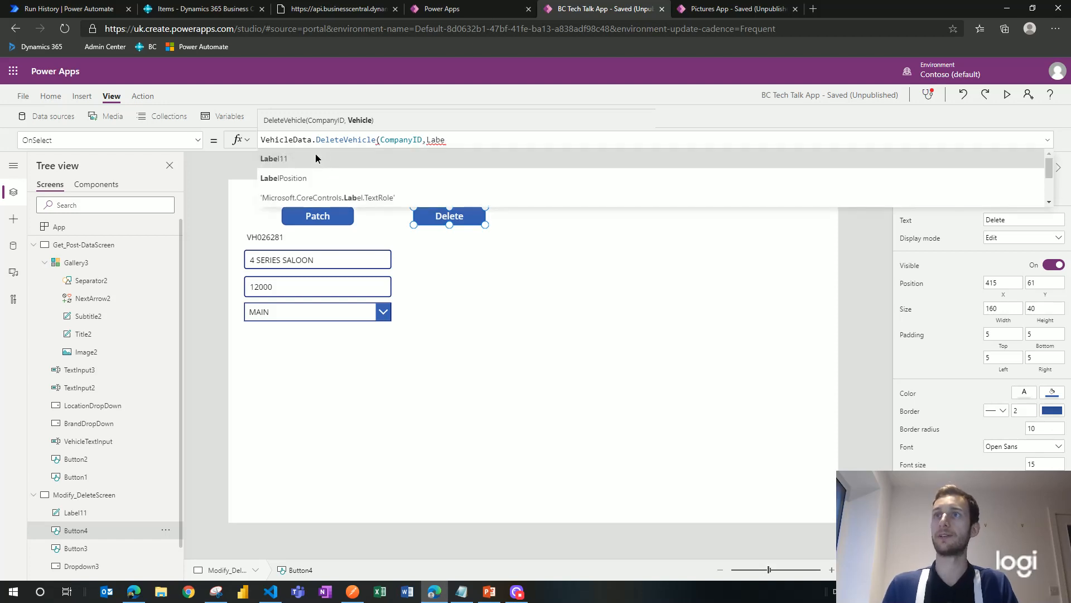
pyautogui.press('Tab')
pyautogui.write('.')
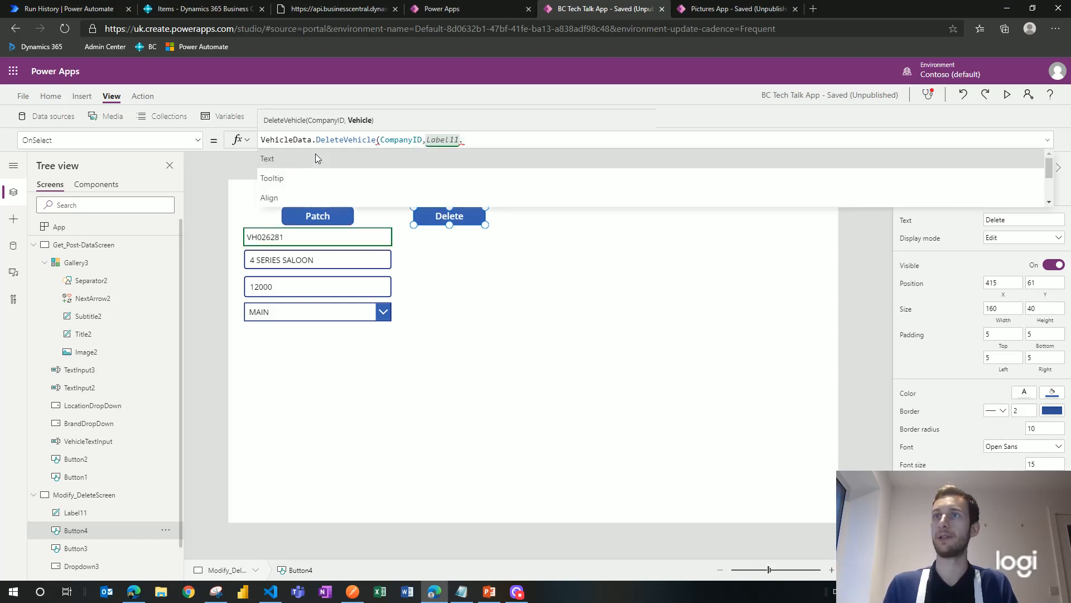
pyautogui.press('Tab')
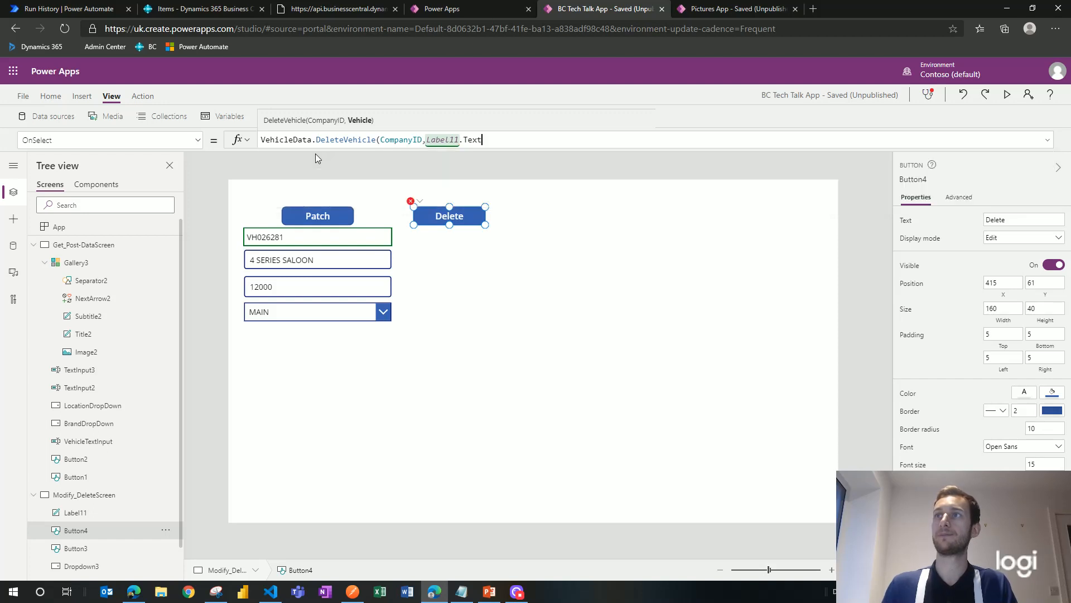
pyautogui.write(')')
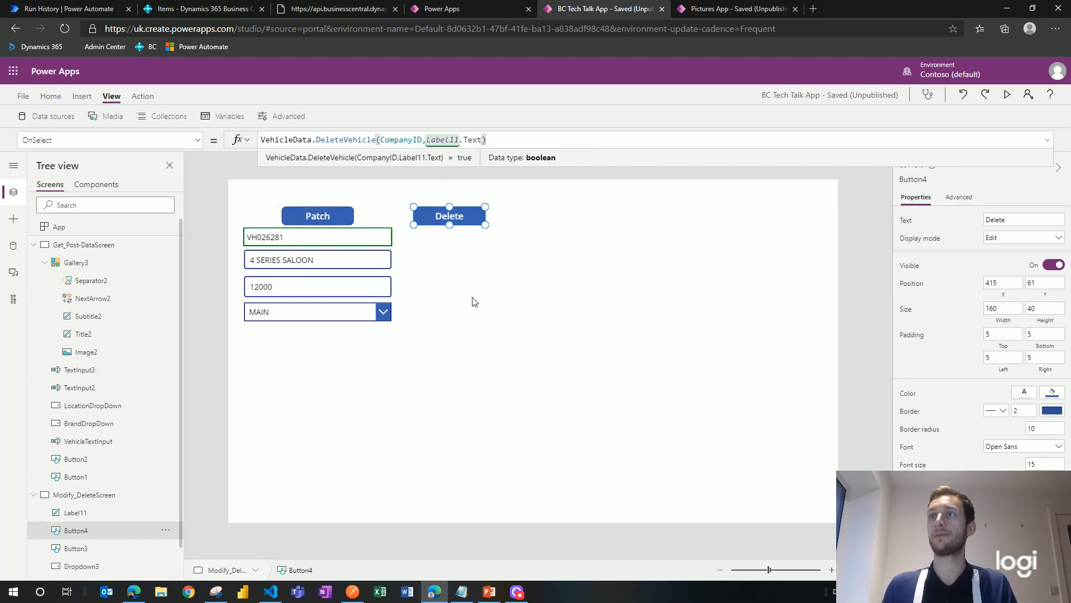
pyautogui.click(463, 276)
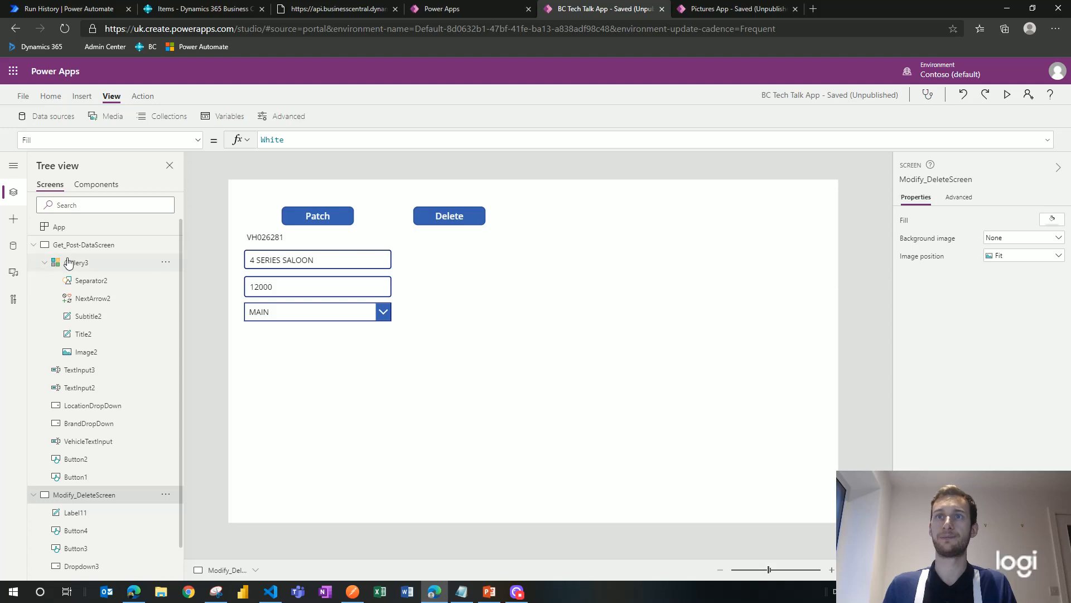
# Step: Refresh the Get_Post-DataScreen gallery to confirm 4 SERIES SALOON was deleted
pyautogui.click(112, 245)
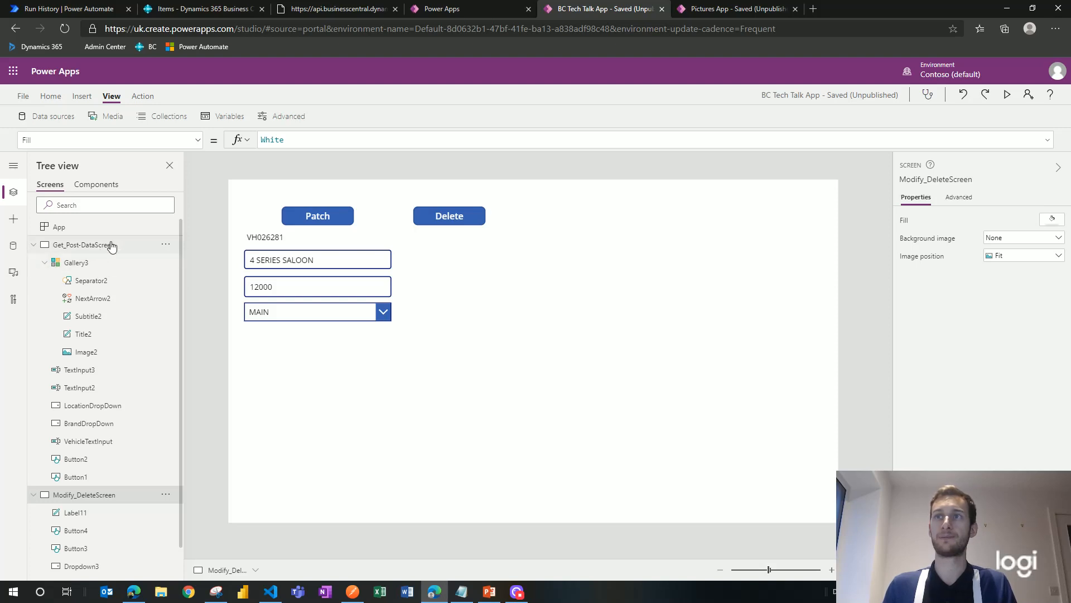
pyautogui.keyDown('alt'); pyautogui.click(279, 209); pyautogui.keyUp('alt')
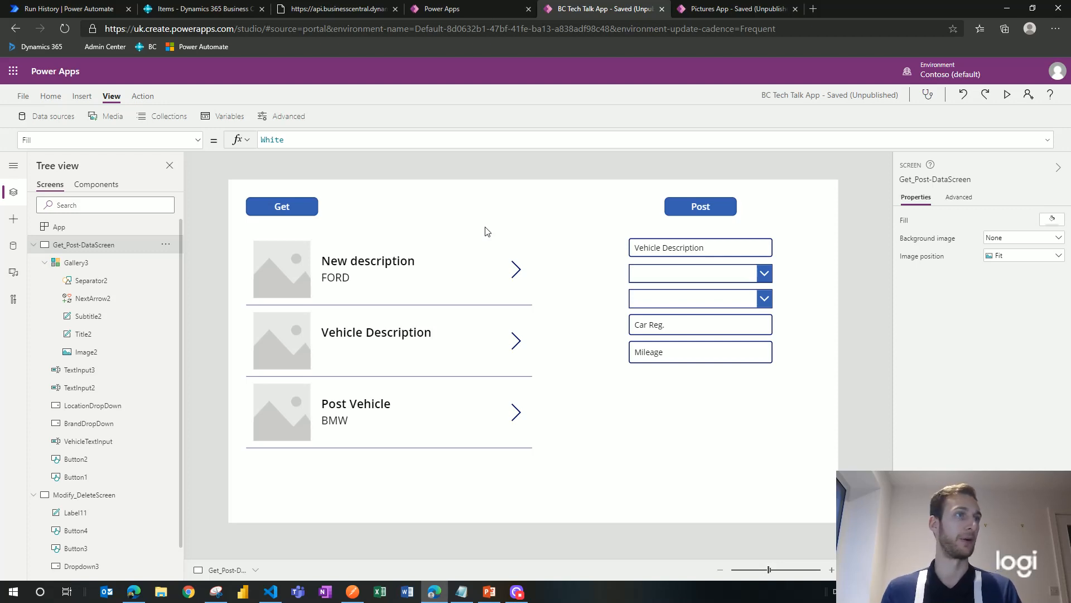
pyautogui.click(201, 8)
# Step: Review the Page 59300 Report Output web service and its ReportOutput service name
pyautogui.scroll(-5, 198, 295)
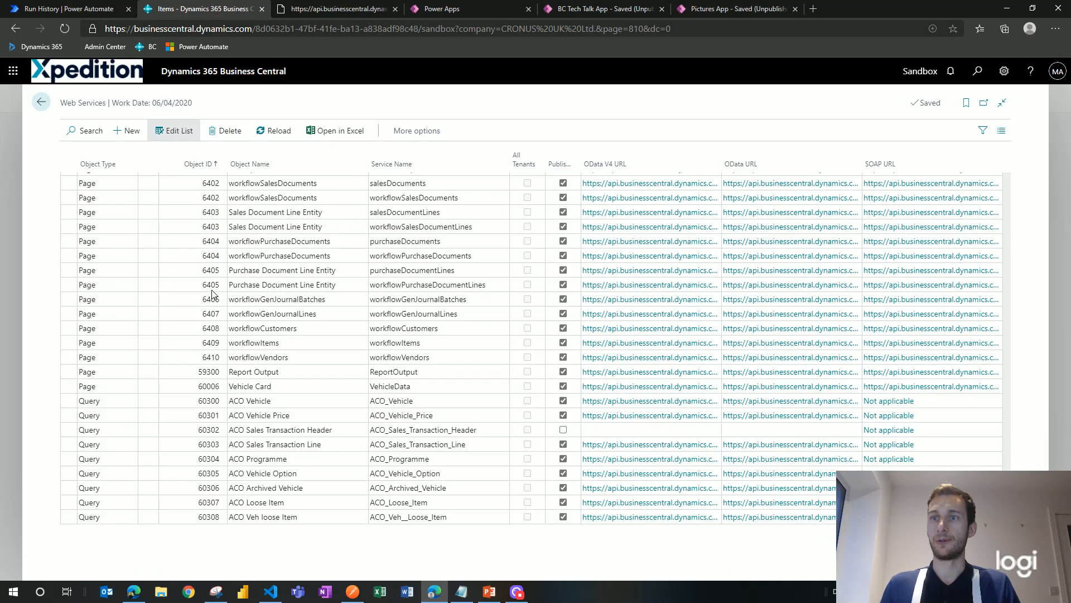
pyautogui.scroll(3, 289, 508)
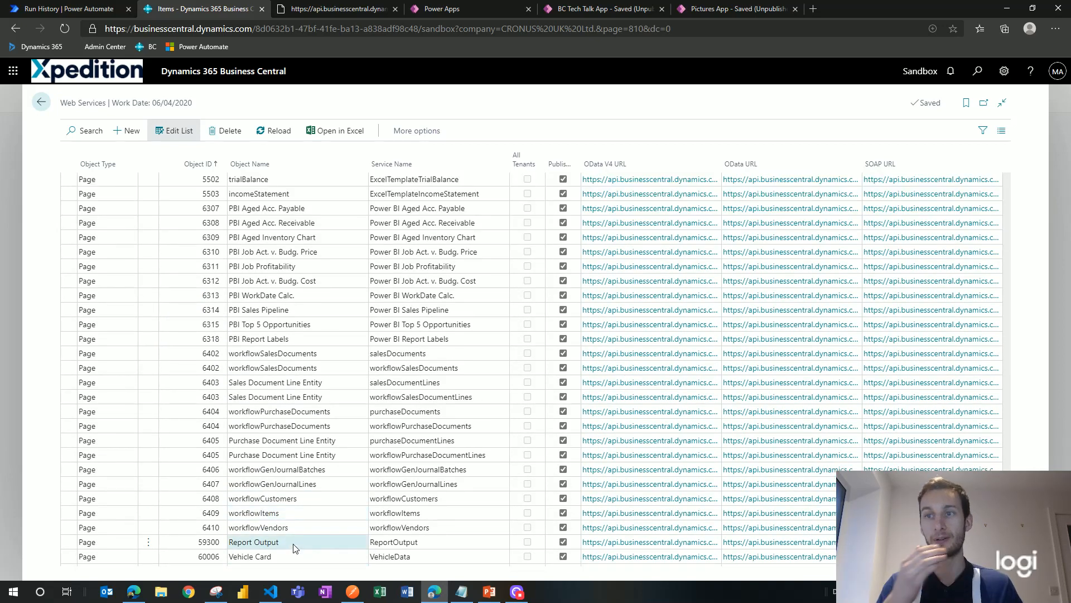
pyautogui.click(294, 541)
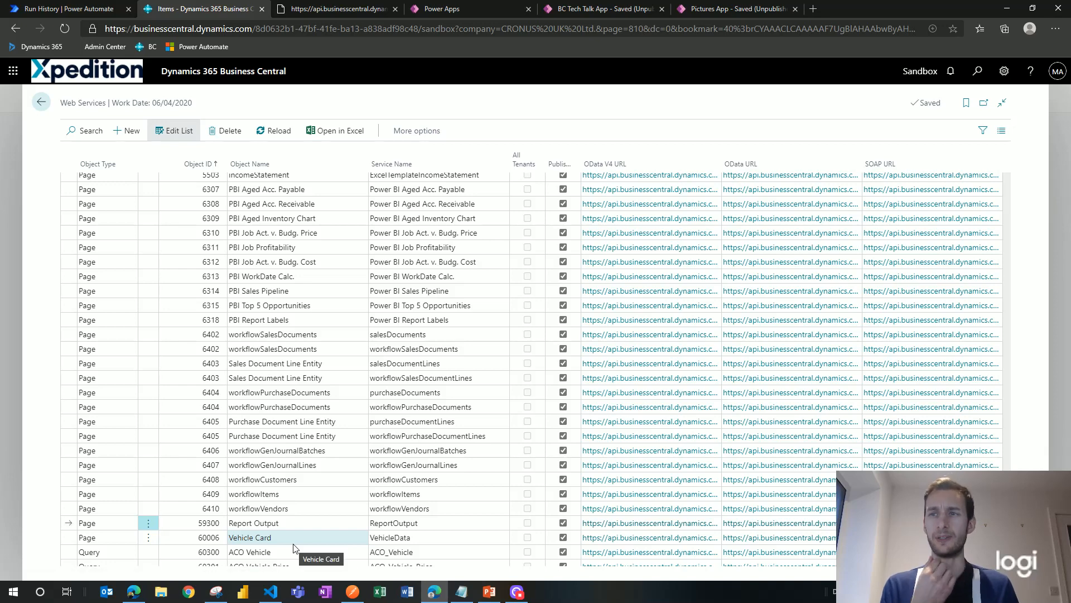
pyautogui.scroll(1, 294, 548)
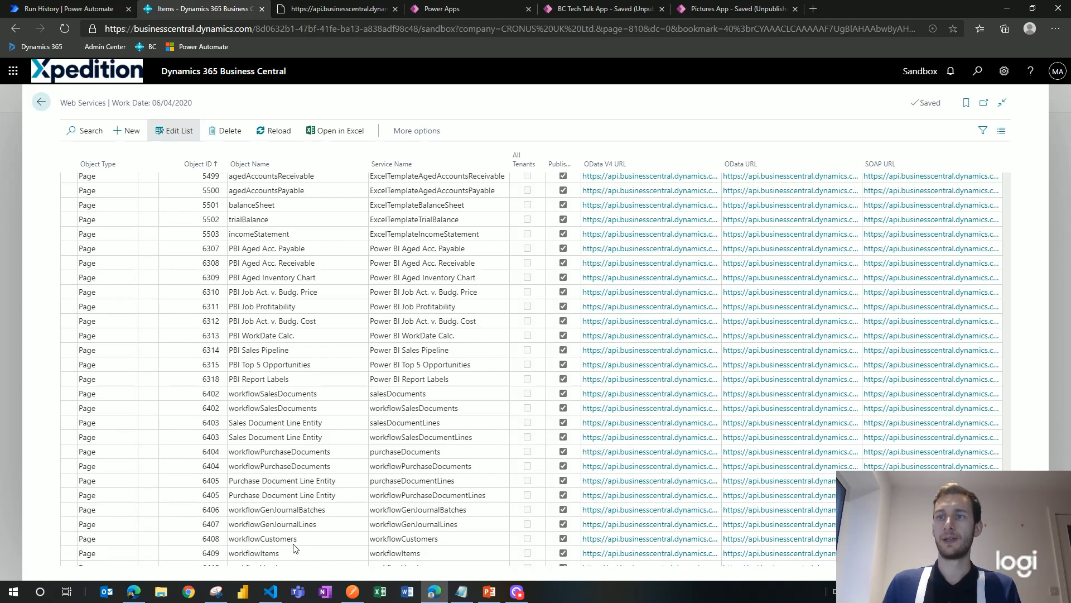
pyautogui.scroll(-1, 294, 548)
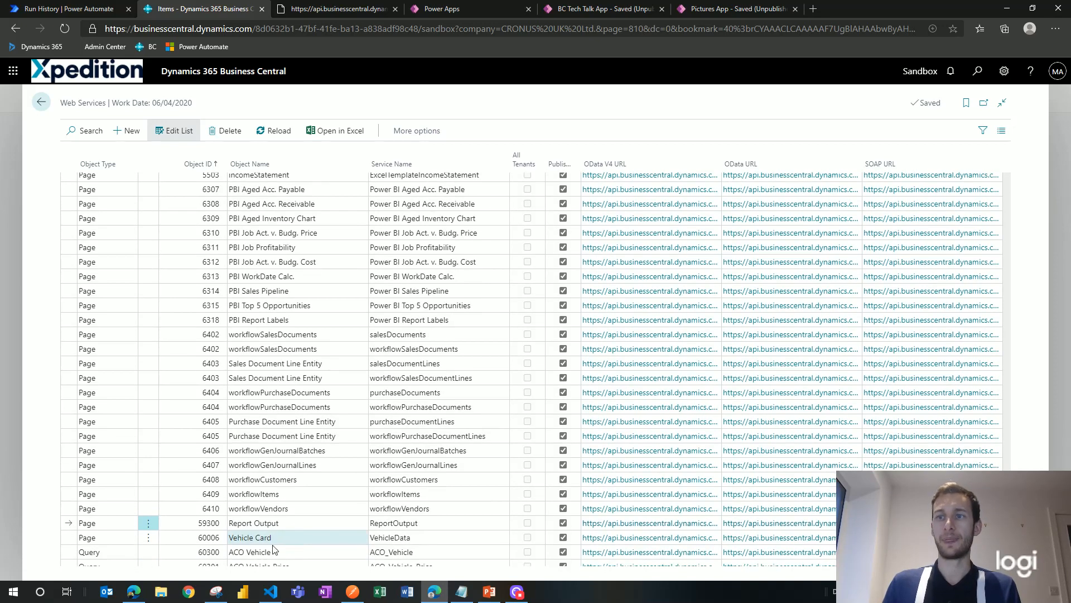
pyautogui.click(448, 523)
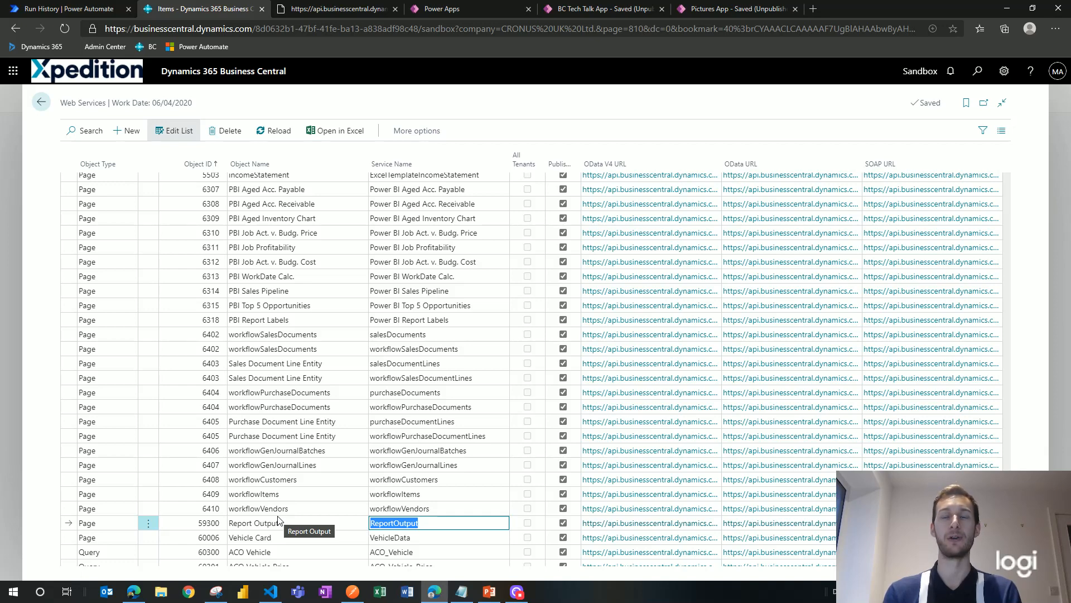
pyautogui.scroll(2, 273, 516)
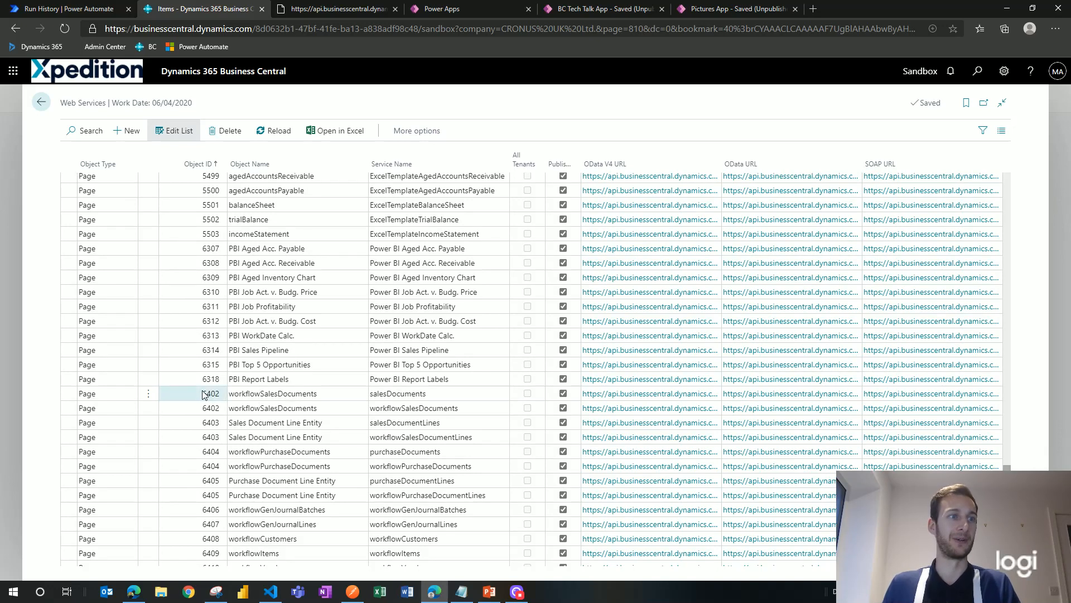
pyautogui.click(281, 410)
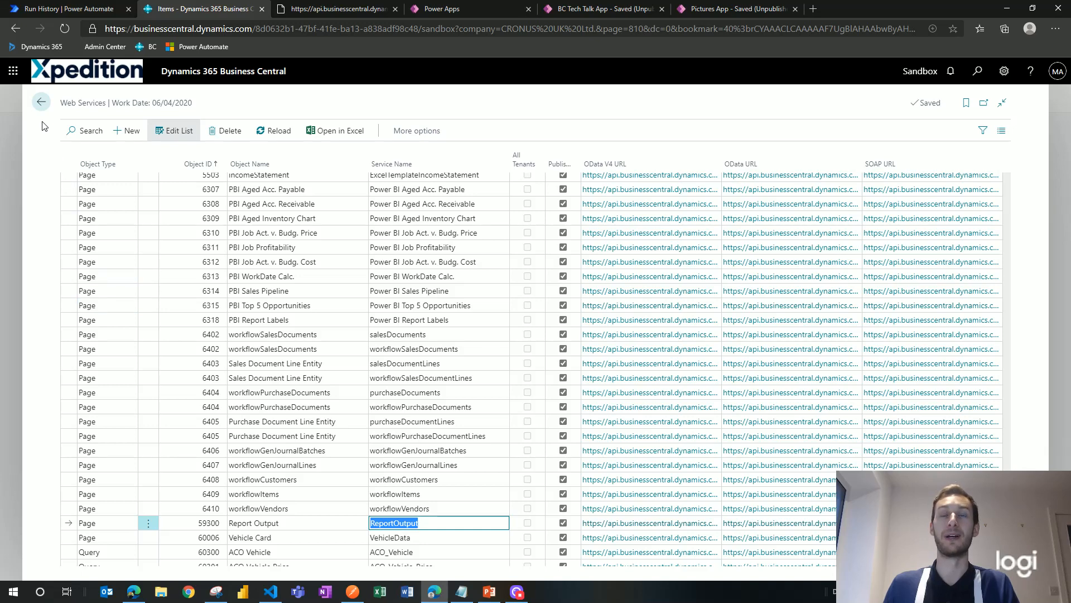
pyautogui.click(45, 151)
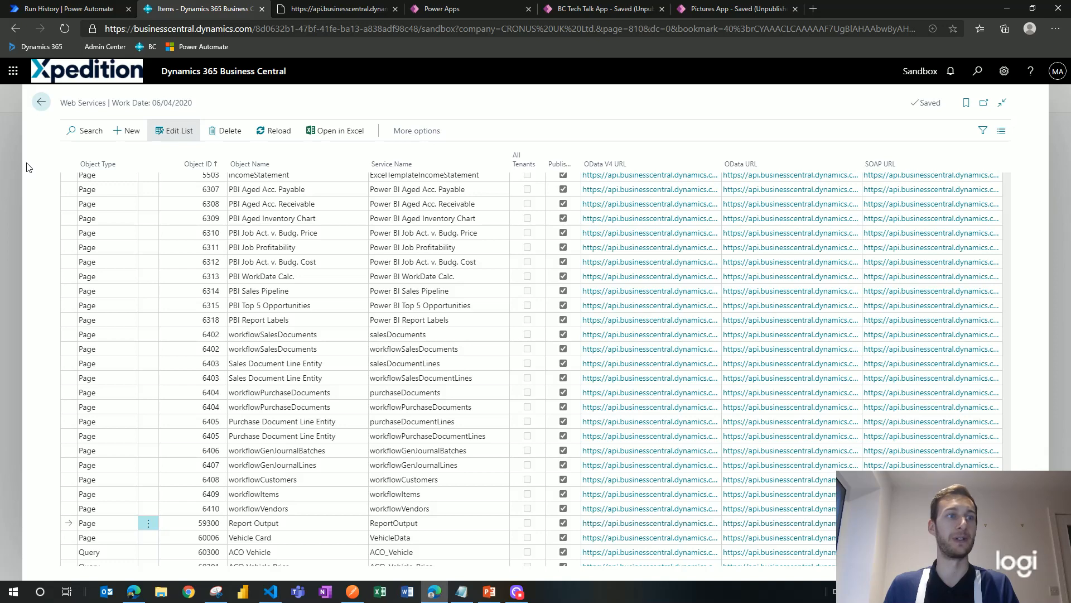
pyautogui.click(352, 593)
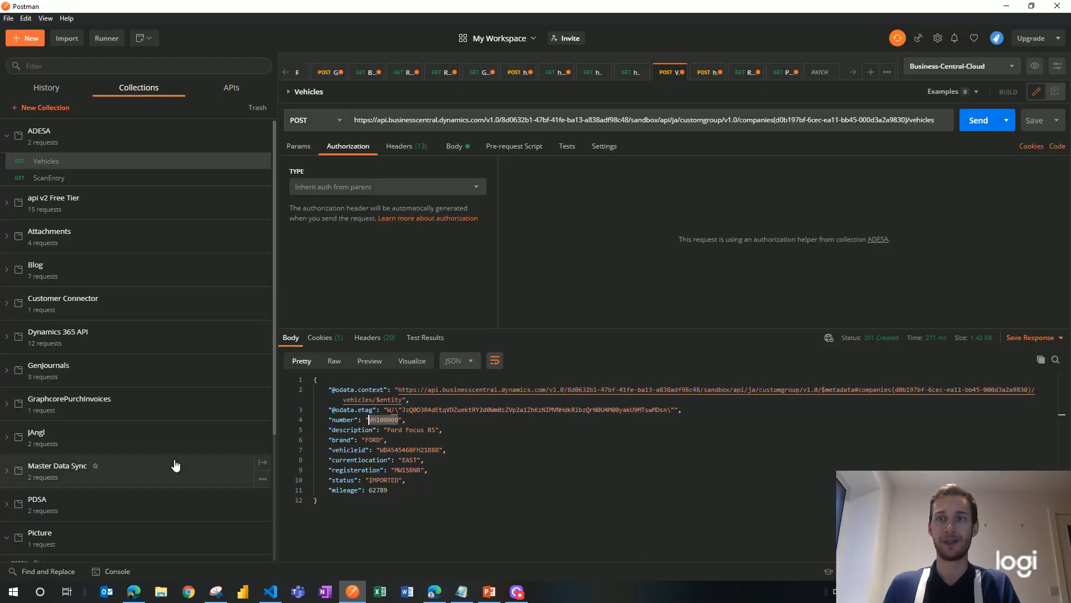
# Step: Send the Webinar collection's Report Inbox GET to ReportOutput and get a 200 OK report list
pyautogui.scroll(-3, 174, 462)
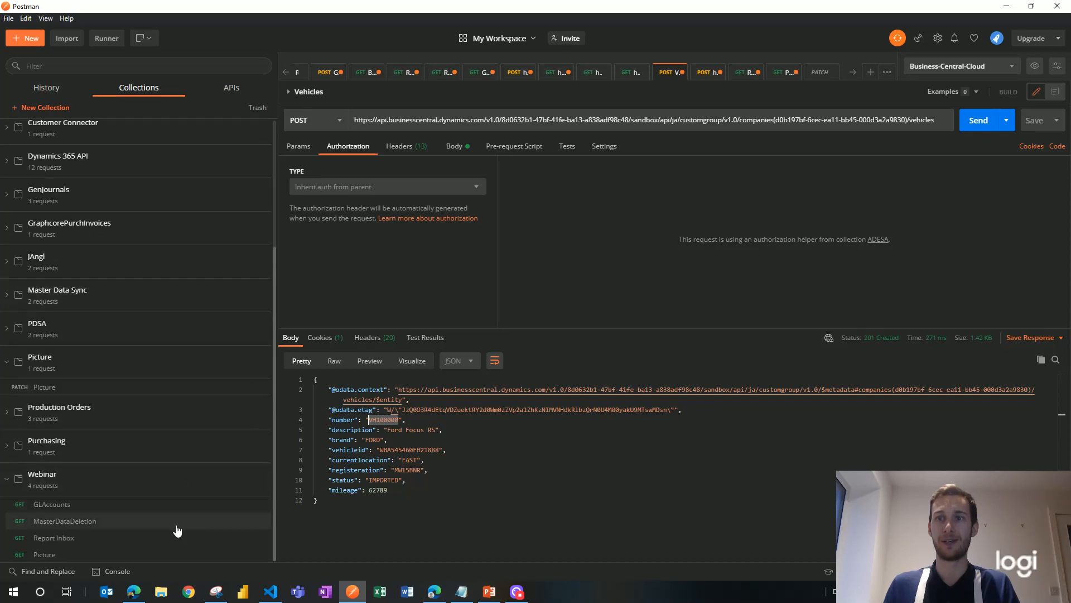
pyautogui.click(105, 538)
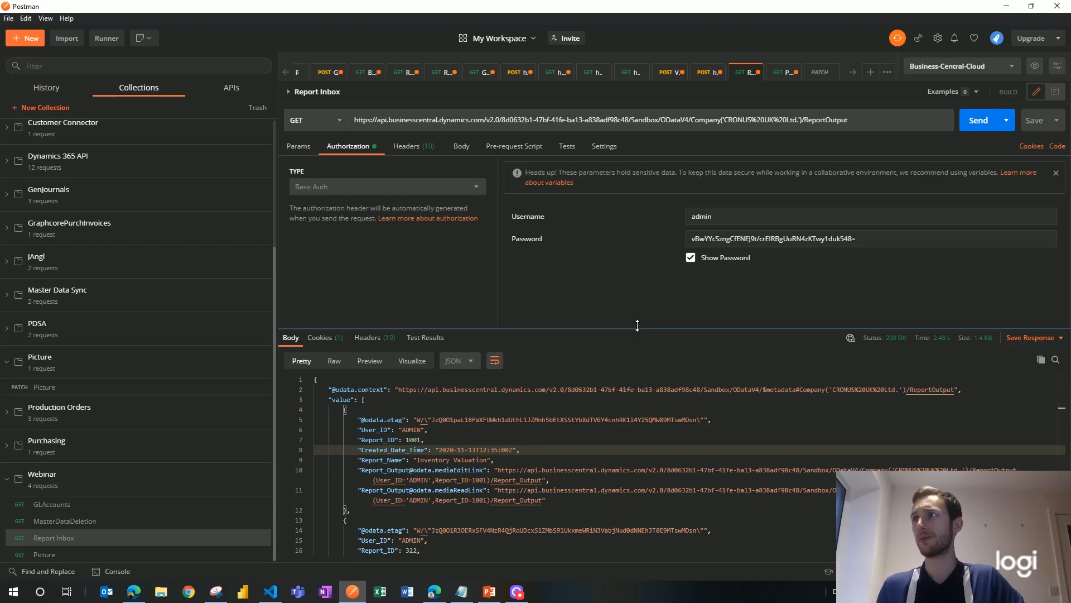
pyautogui.click(299, 147)
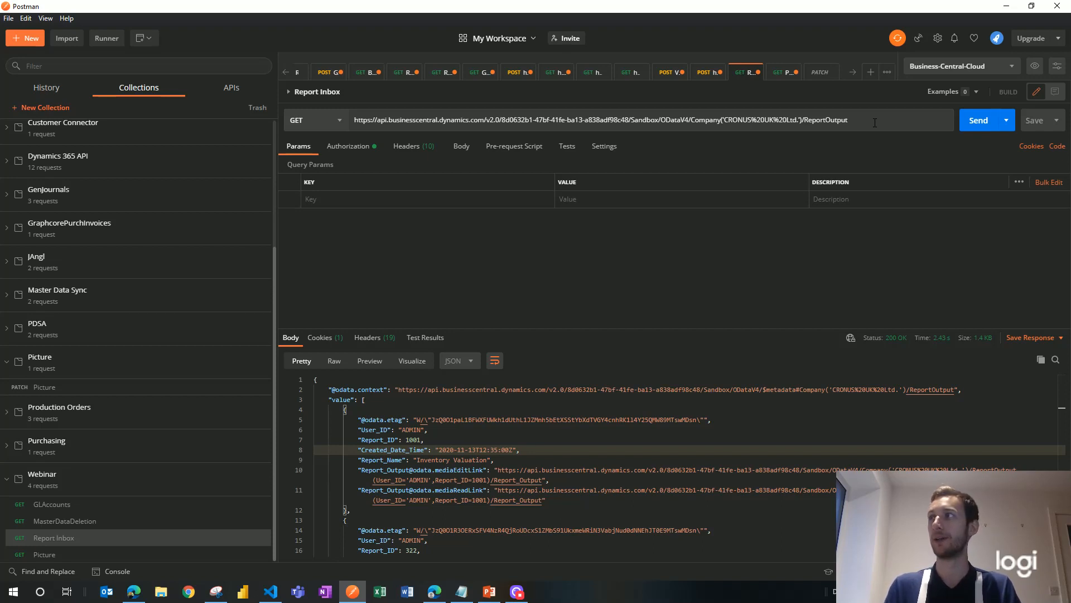
pyautogui.click(975, 122)
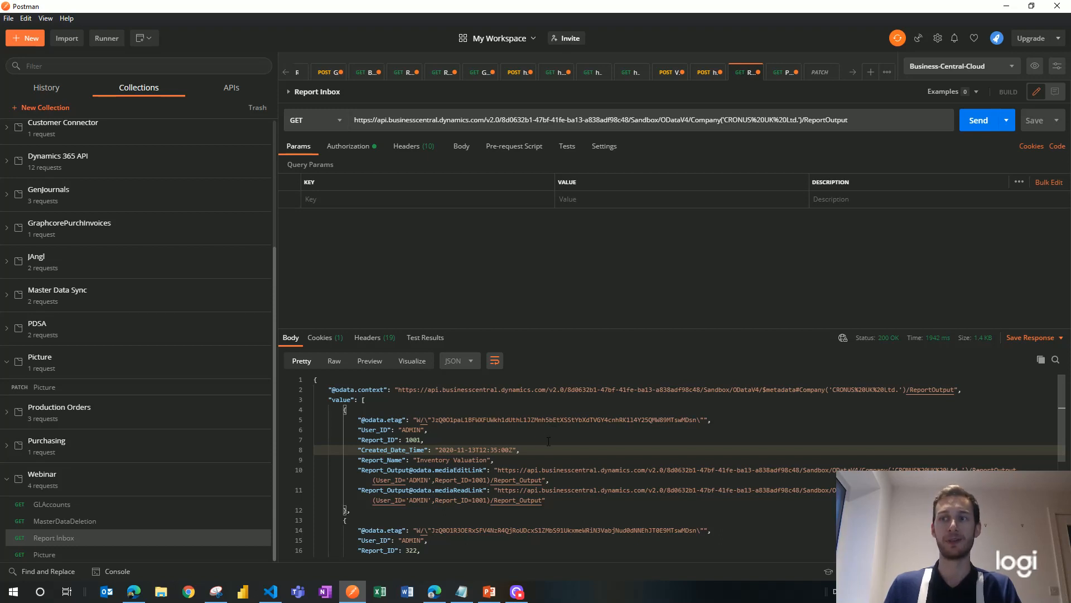
pyautogui.click(434, 591)
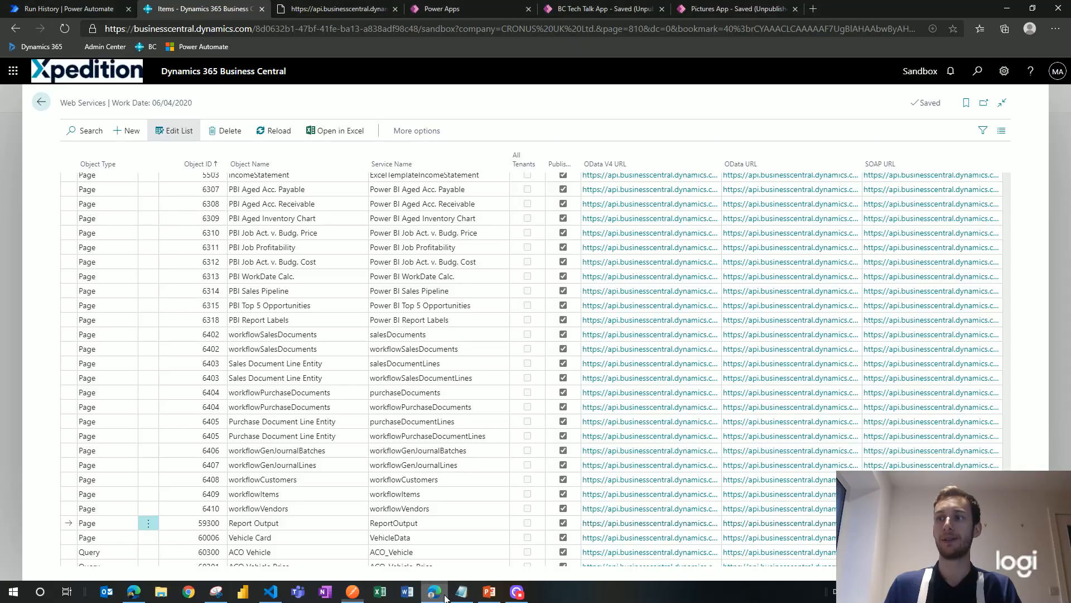
# Step: Search 'repo inb' to open the Report Inbox with its three reports, then go to Power Automate
pyautogui.click(977, 73)
pyautogui.write('re')
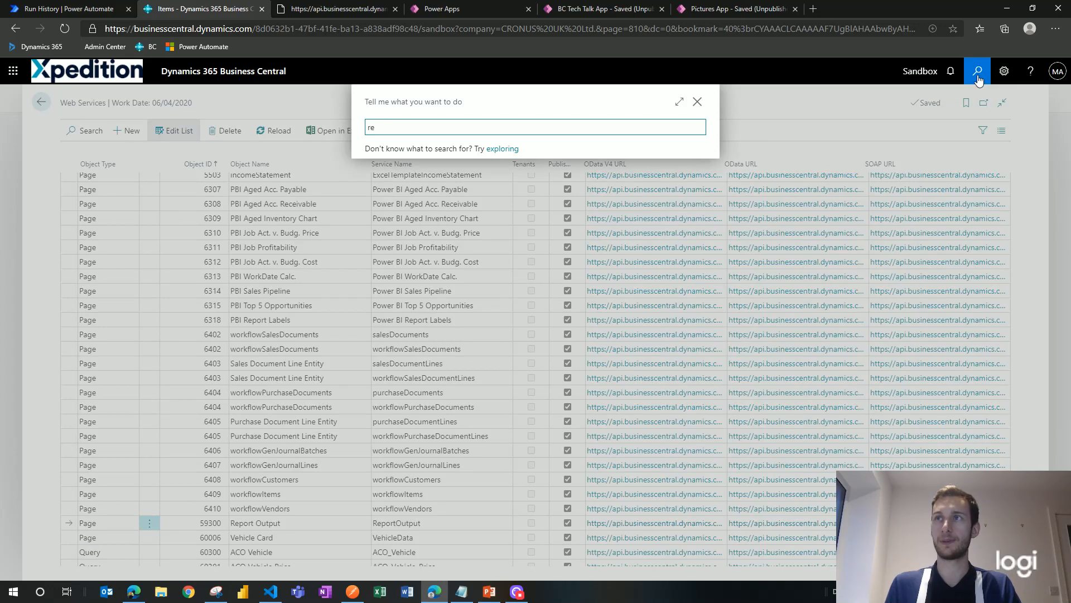
pyautogui.write('po')
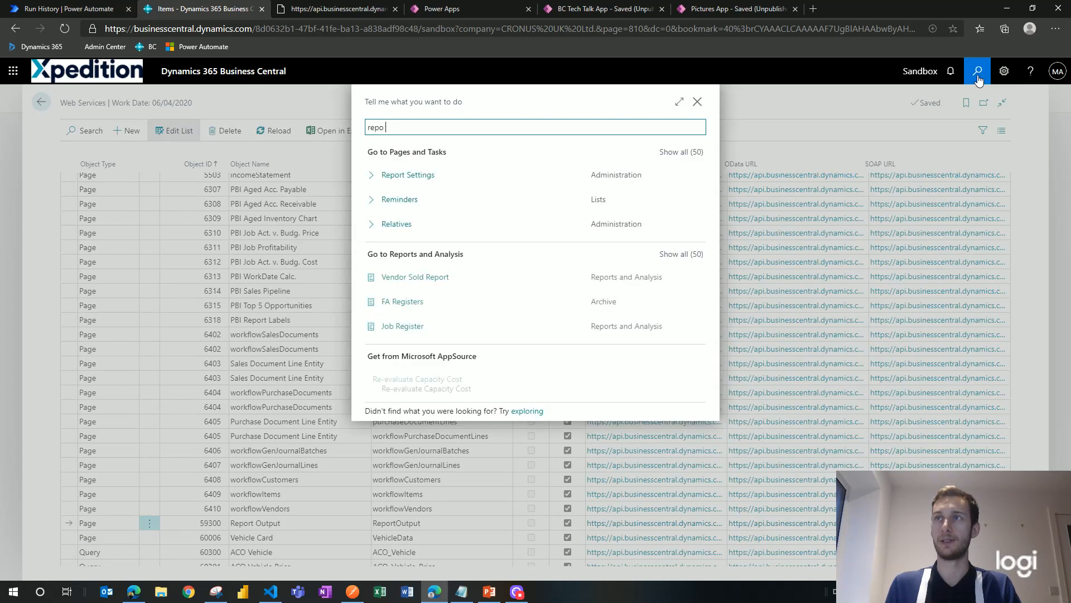
pyautogui.write(' inb')
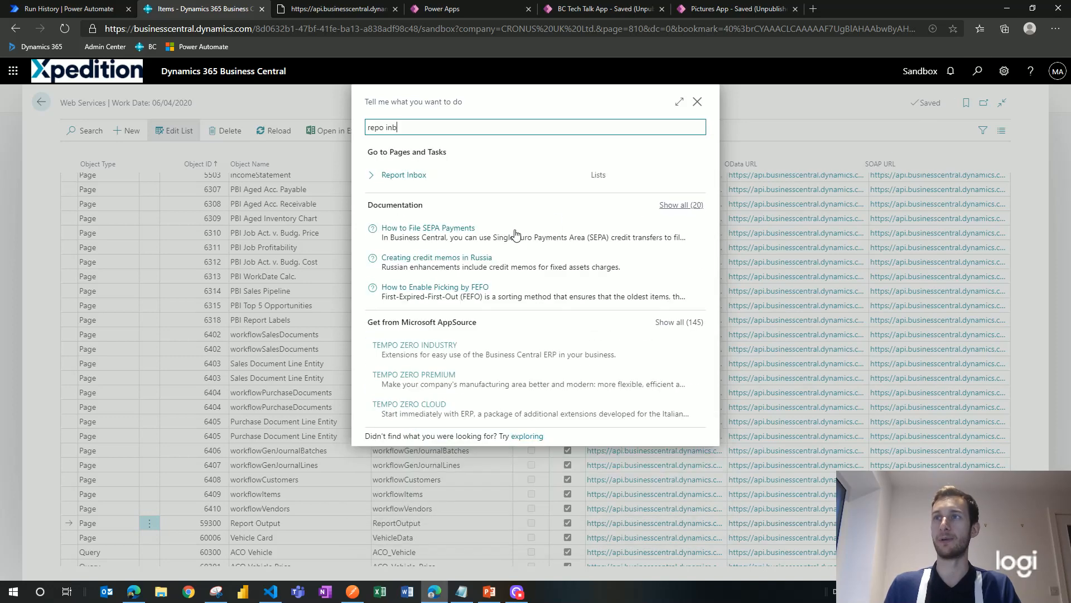
pyautogui.click(413, 180)
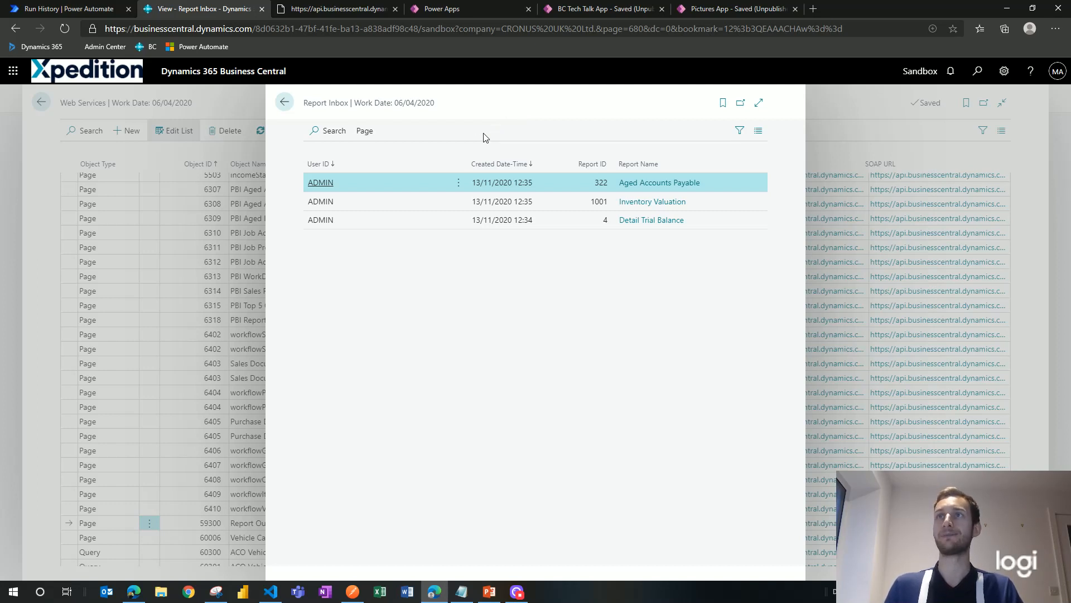
pyautogui.click(58, 14)
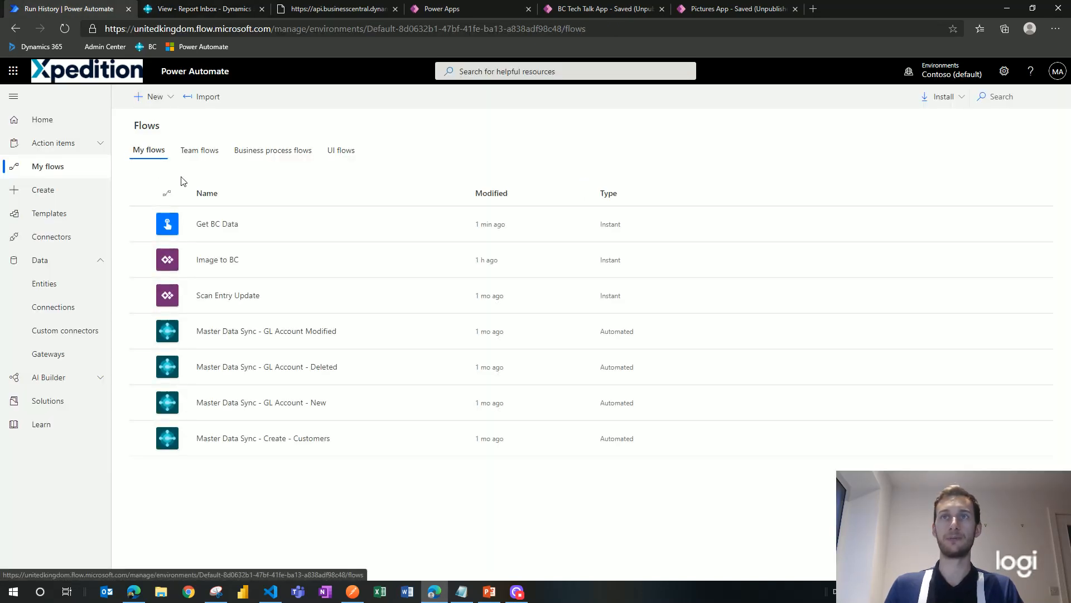
# Step: Create a blank instant flow named 'Report Inbox' using the Manually trigger a flow trigger
pyautogui.click(158, 96)
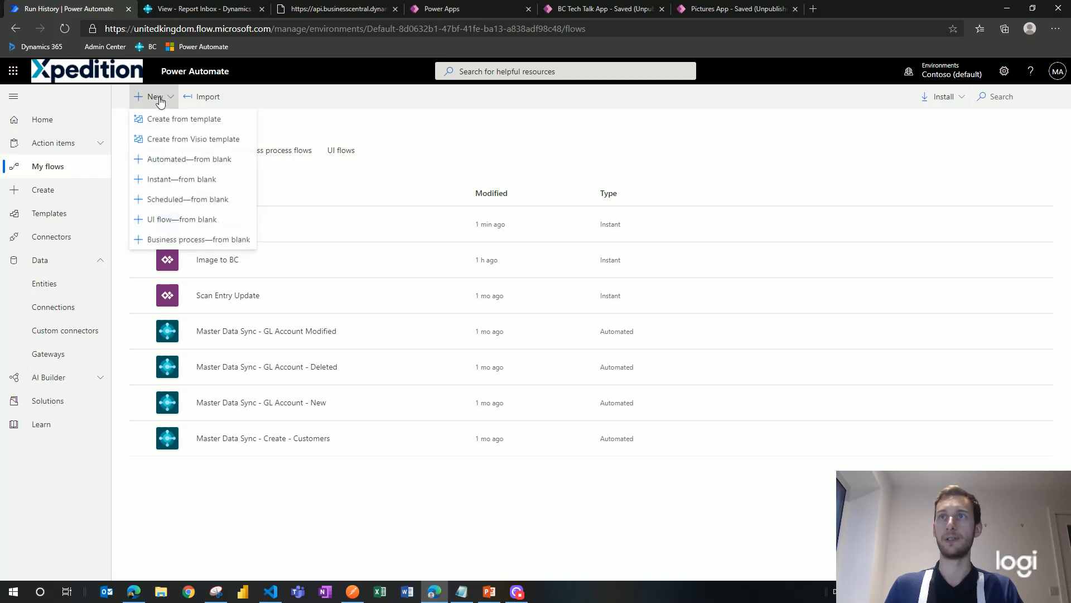
pyautogui.click(215, 181)
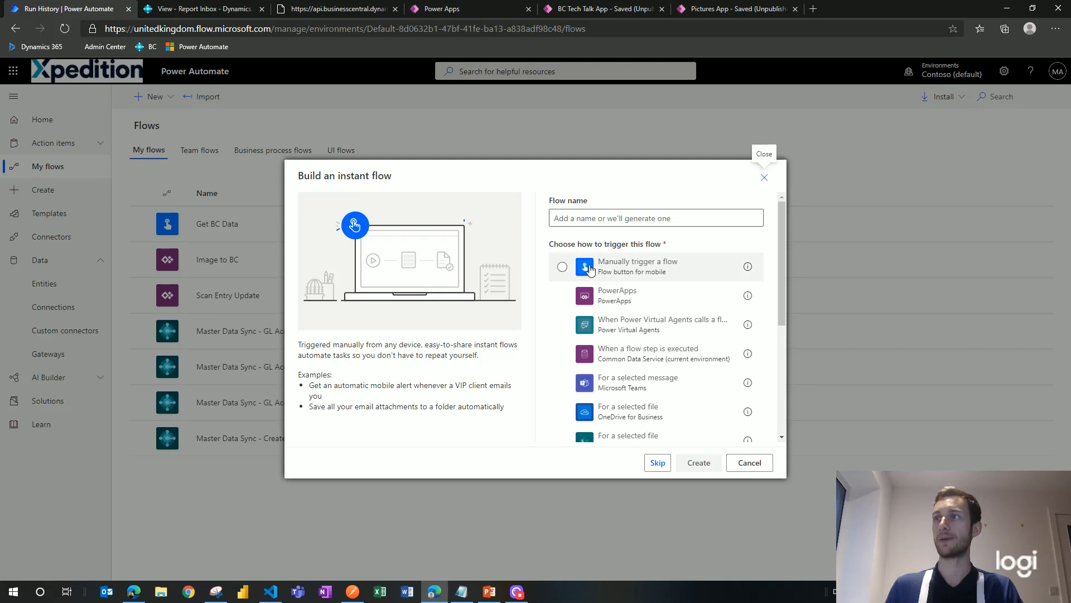
pyautogui.click(583, 269)
pyautogui.click(614, 216)
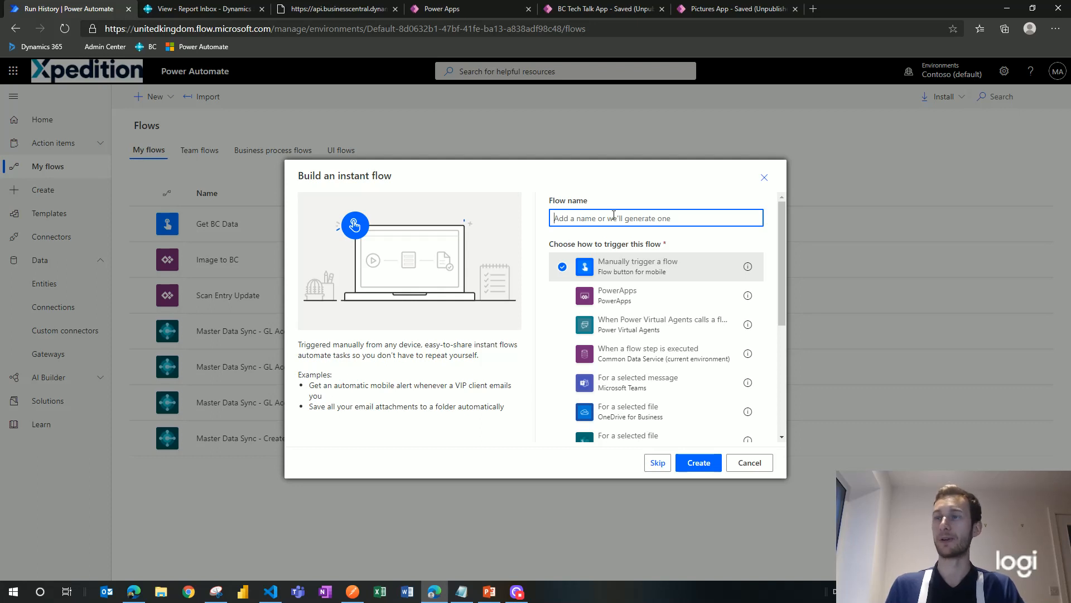
pyautogui.write('R')
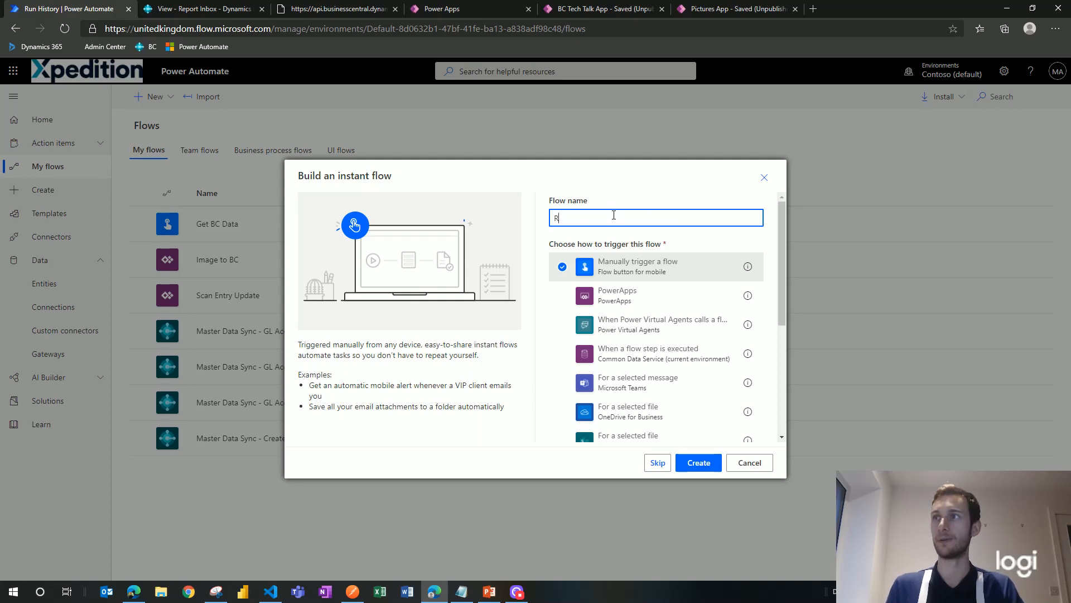
pyautogui.write('eport Inb')
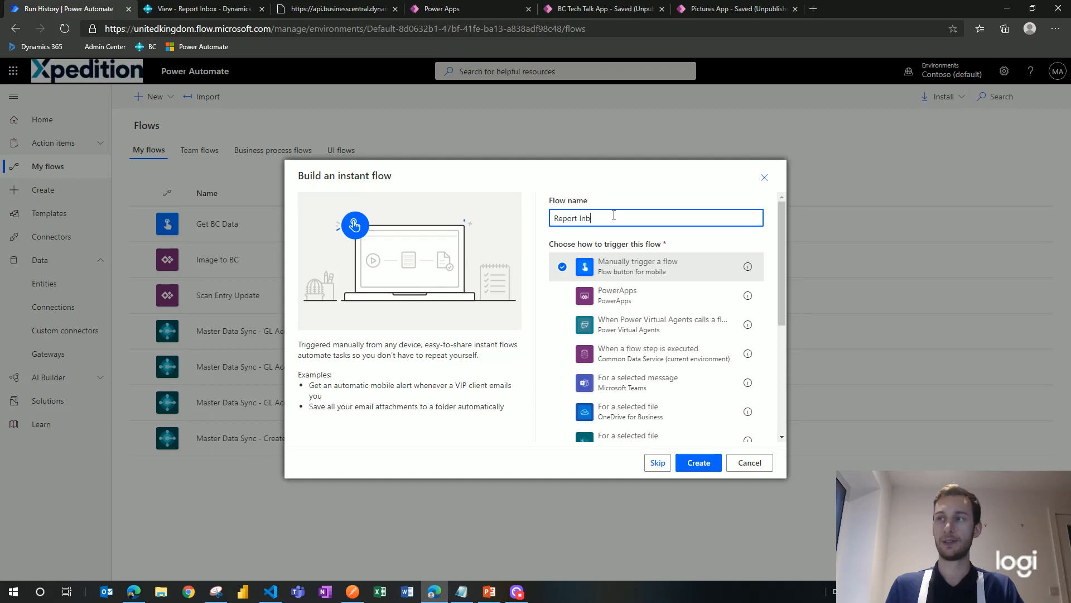
pyautogui.write('ox')
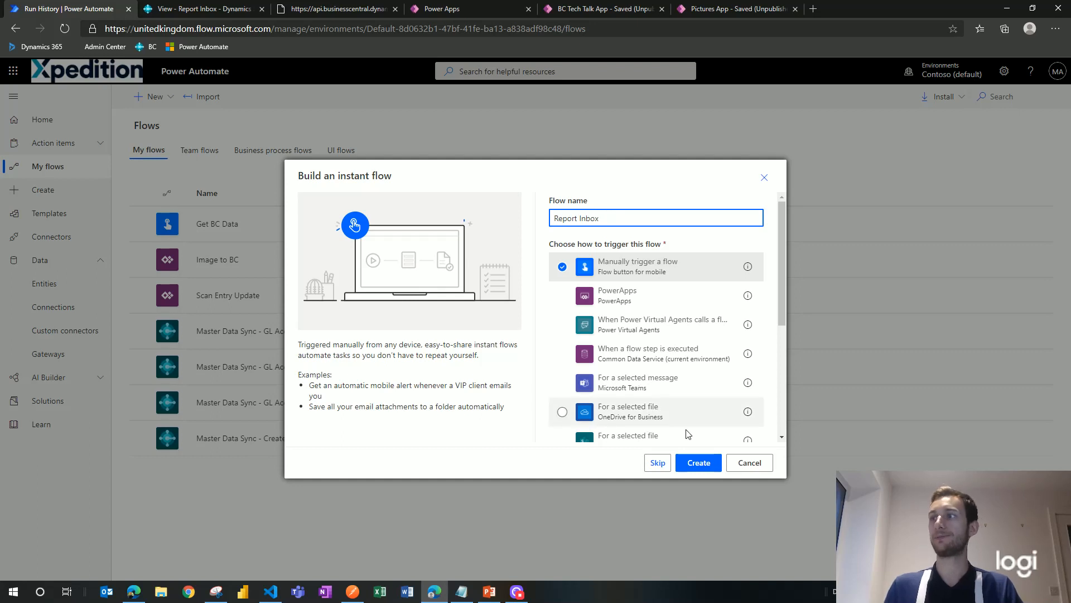
pyautogui.click(696, 467)
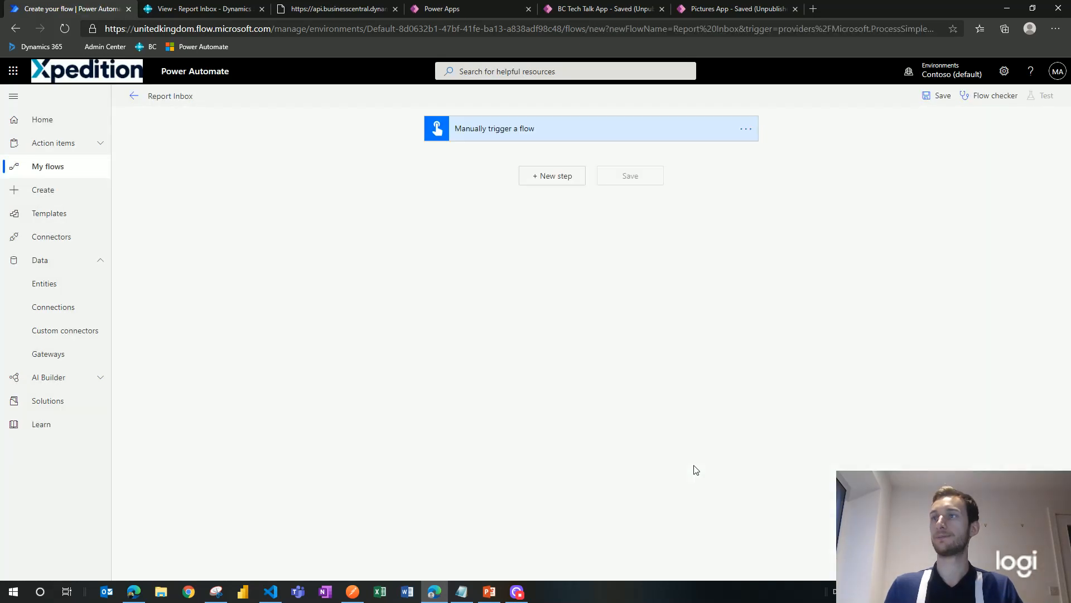
# Step: Add an HTTP action using method GET under the manual trigger, then switch to Postman
pyautogui.click(552, 175)
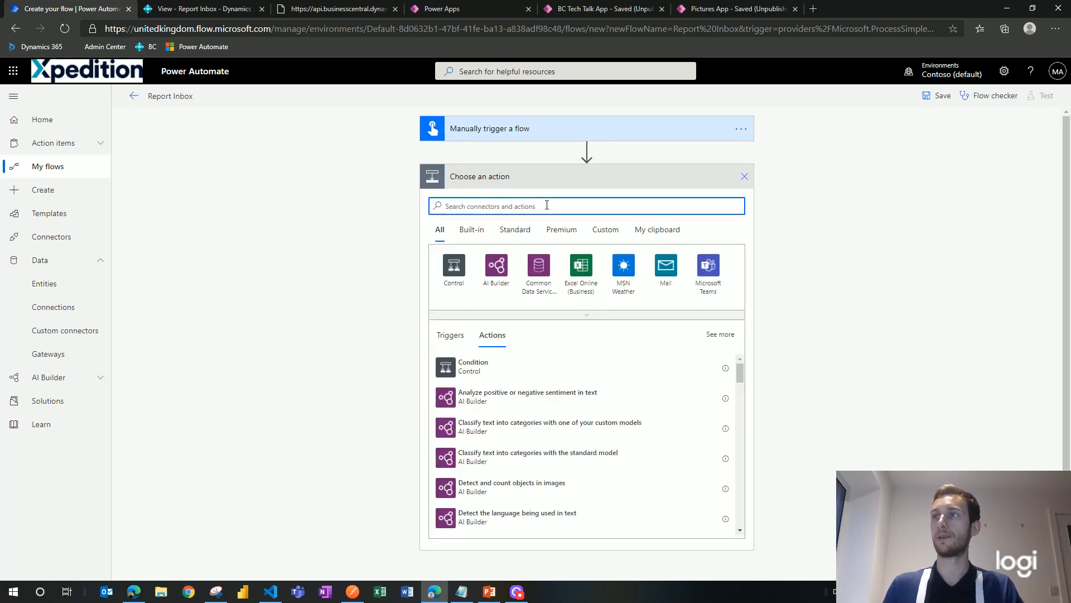
pyautogui.write('http')
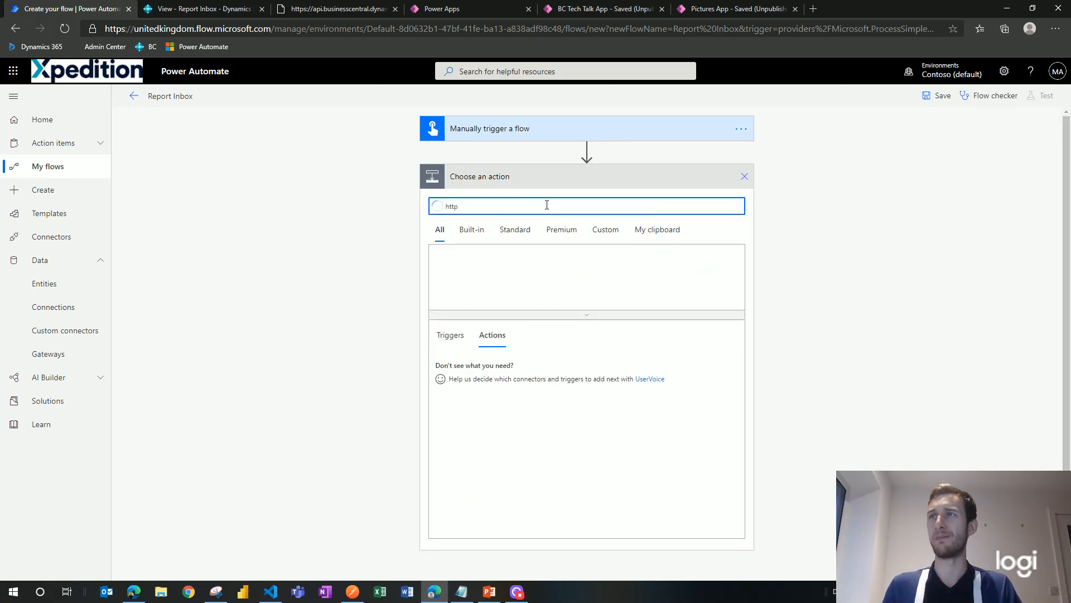
pyautogui.click(473, 402)
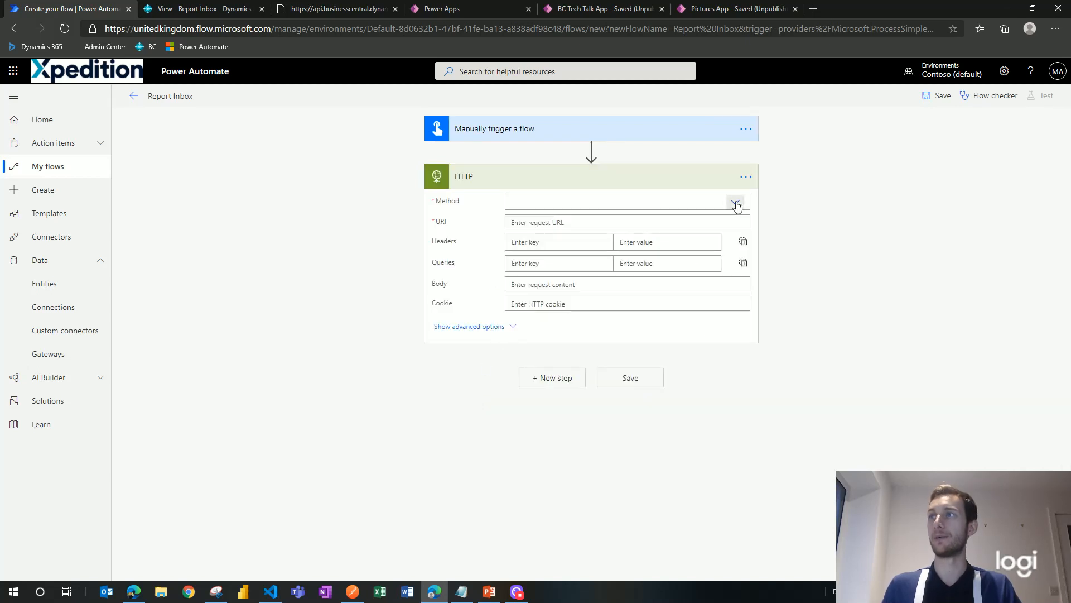
pyautogui.click(736, 204)
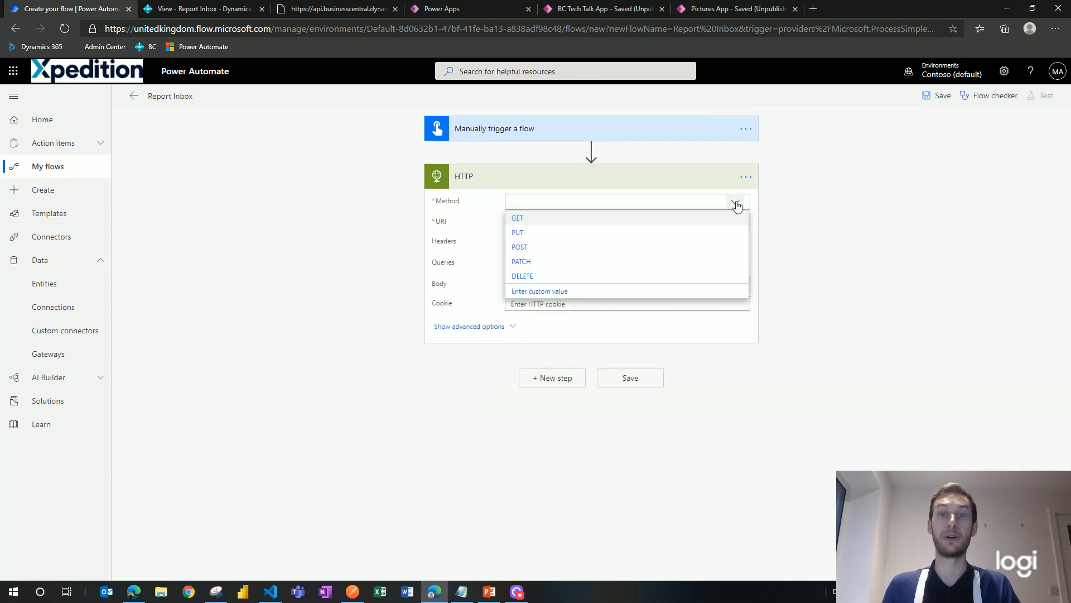
pyautogui.click(689, 219)
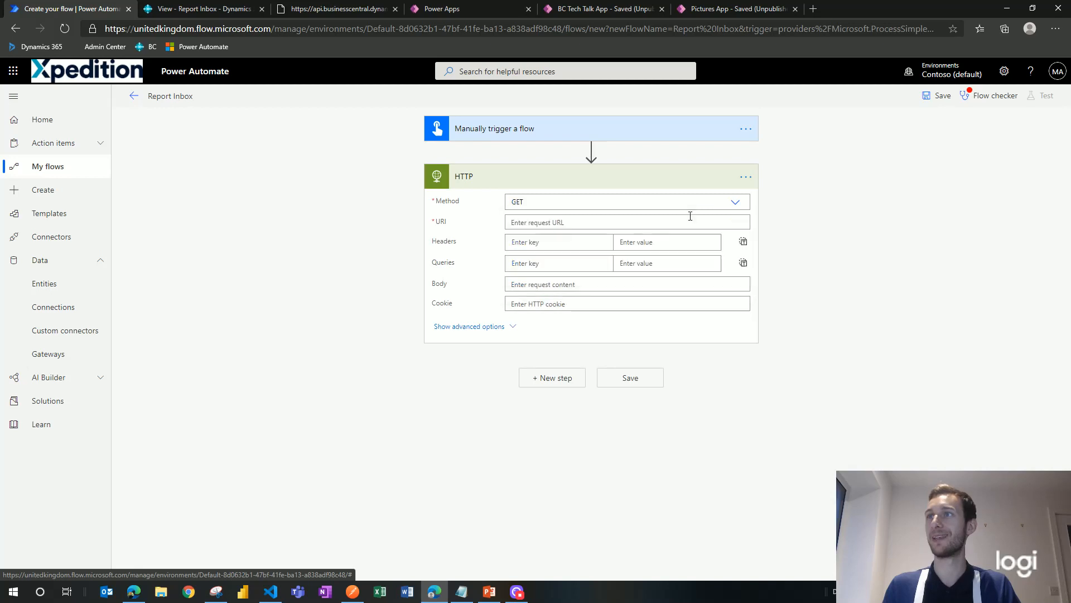
pyautogui.click(577, 222)
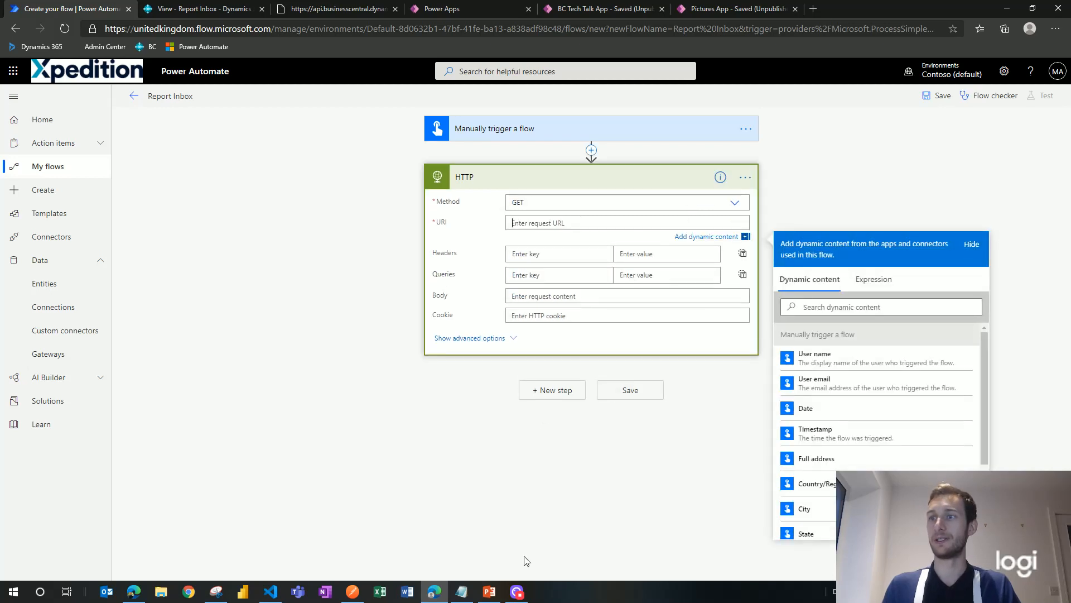
pyautogui.click(353, 591)
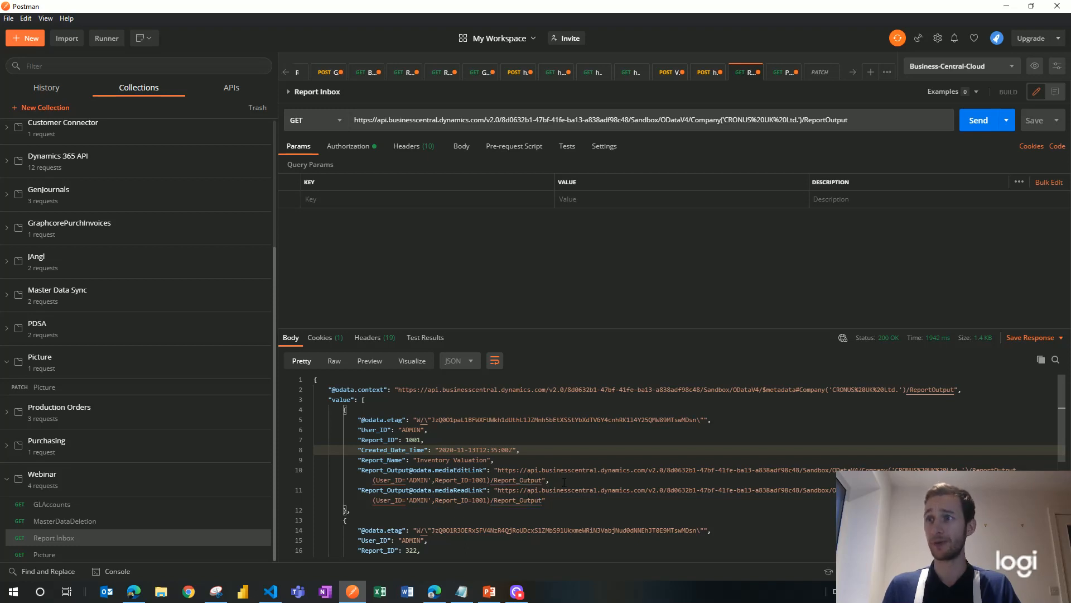
# Step: Copy the report 322 mediaEditLink URL from the Postman response and return to the flow
pyautogui.scroll(-3, 564, 481)
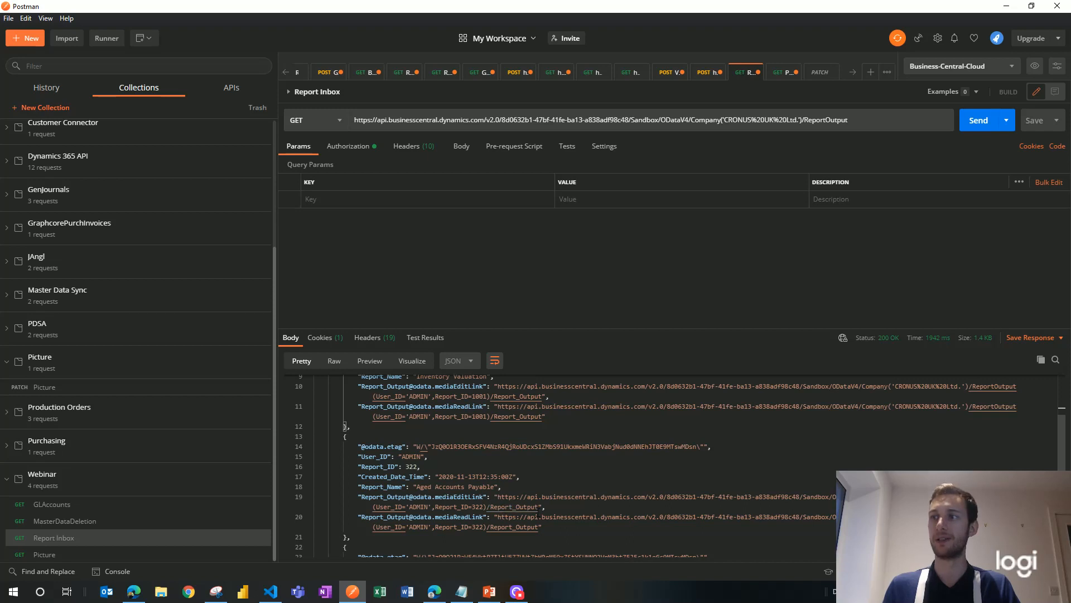
pyautogui.moveTo(539, 507); pyautogui.dragTo(500, 498)
pyautogui.hotkey('ctrl', 'c')
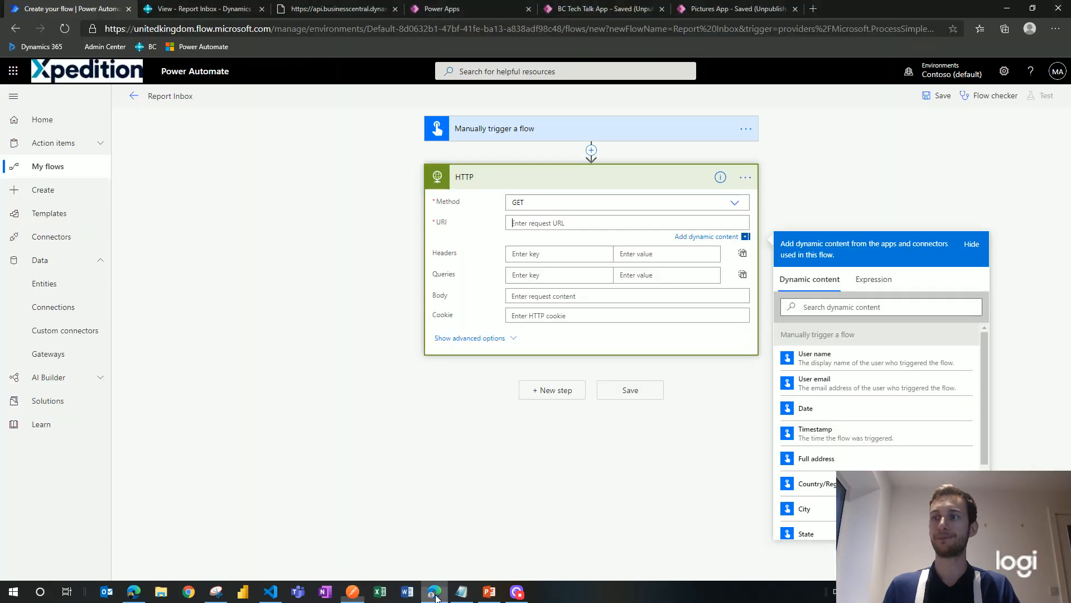
pyautogui.hotkey('alt', 'Tab')
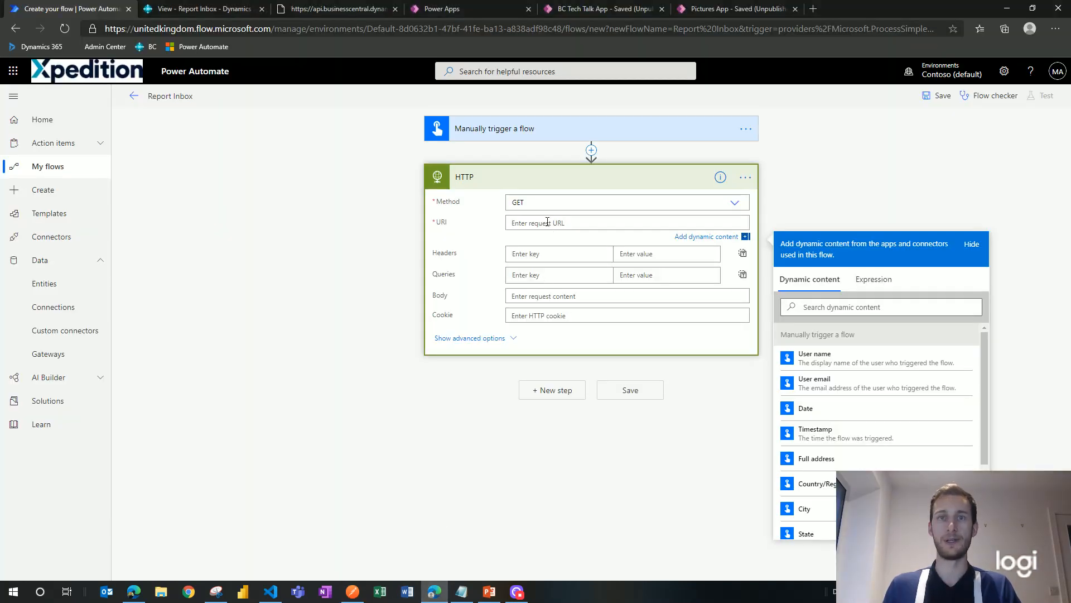
# Step: Paste the Business Central Report_Output URL for report 322 into the HTTP step's URI
pyautogui.hotkey('ctrl', 'v')
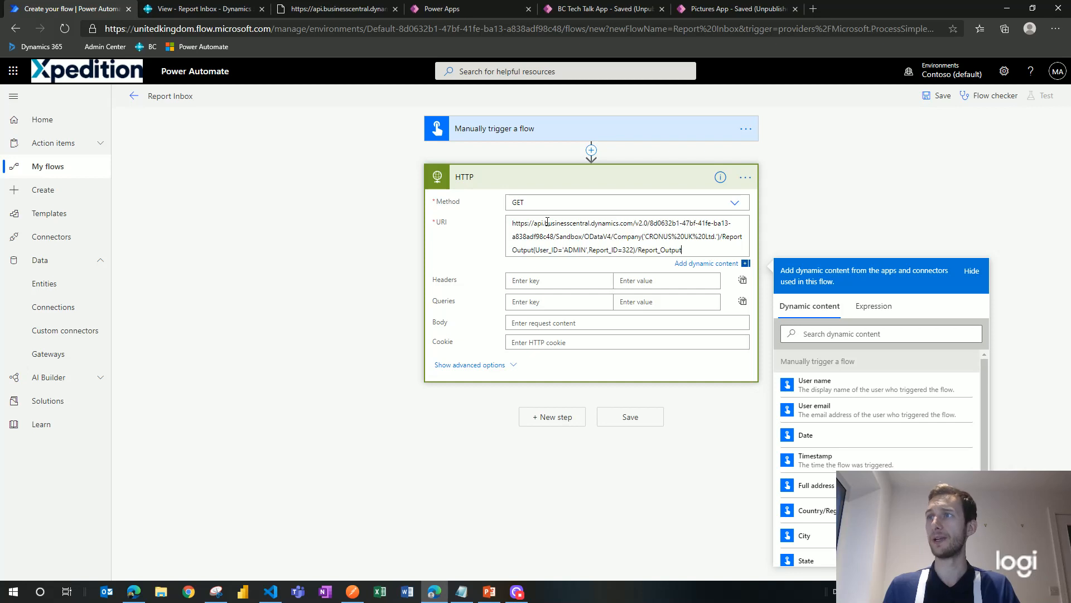
pyautogui.moveTo(622, 251); pyautogui.dragTo(634, 251)
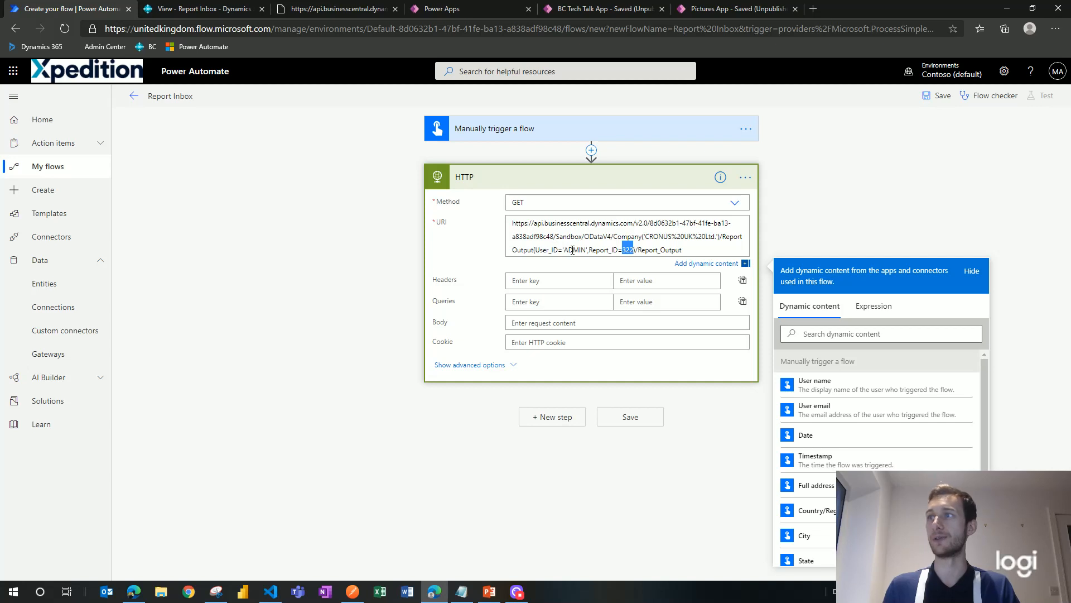
pyautogui.click(626, 261)
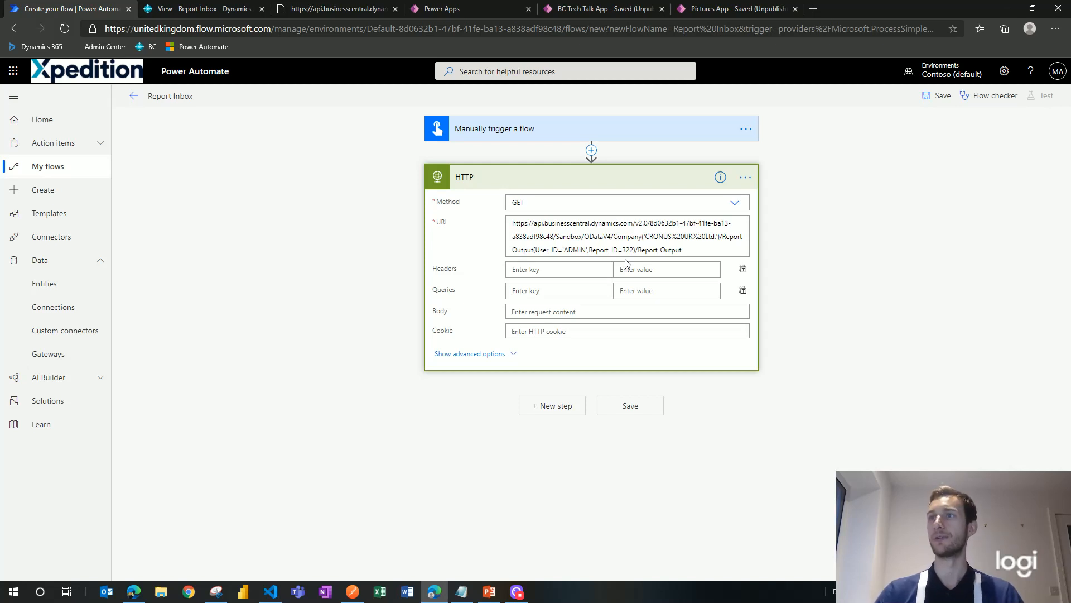
# Step: Set the HTTP step's authentication to Basic with username admin
pyautogui.click(453, 357)
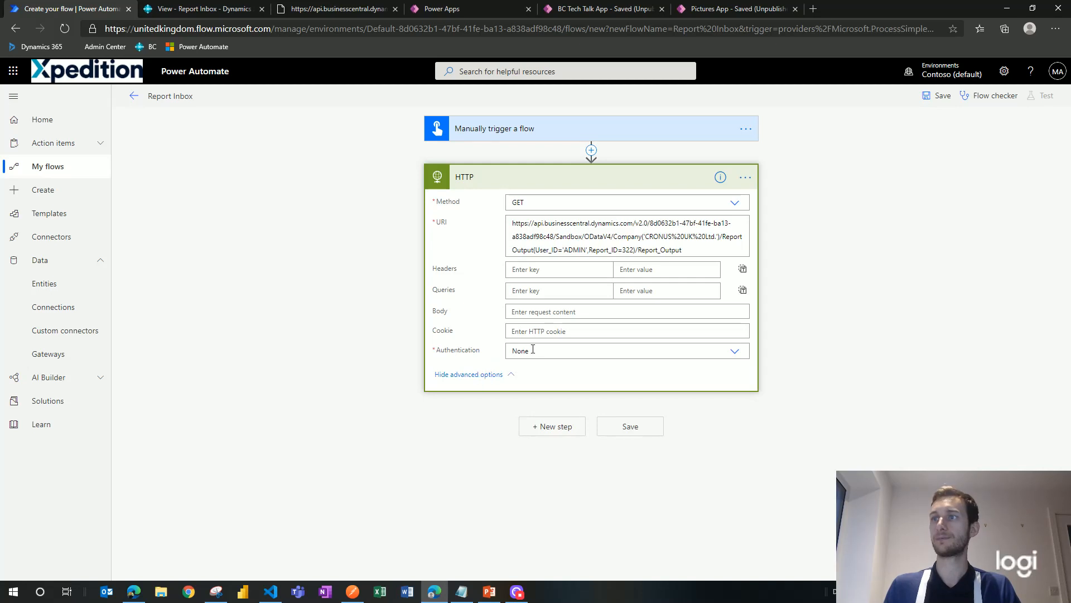
pyautogui.click(692, 352)
pyautogui.click(560, 383)
pyautogui.click(590, 370)
pyautogui.write('admin')
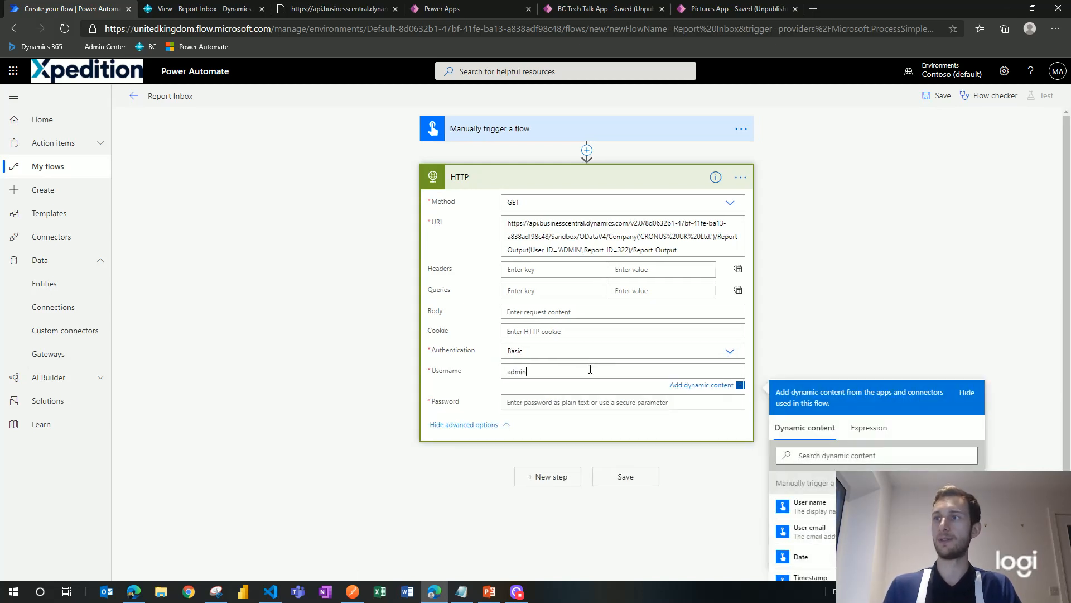
pyautogui.click(547, 402)
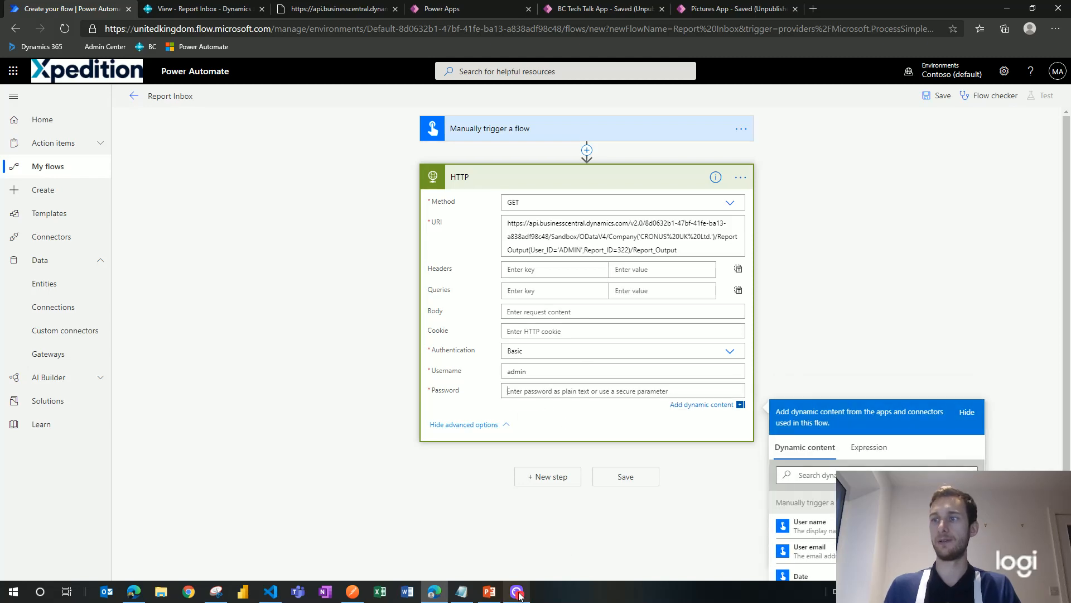
# Step: Copy the web-service password from Postman's Authorization tab into the HTTP step's Password field
pyautogui.click(353, 592)
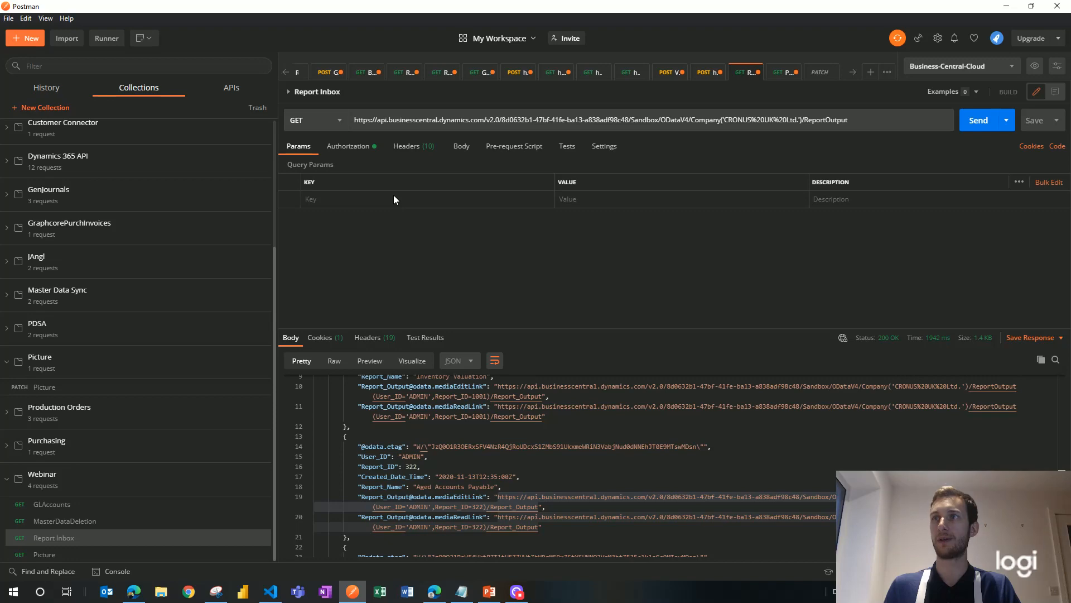
pyautogui.click(348, 146)
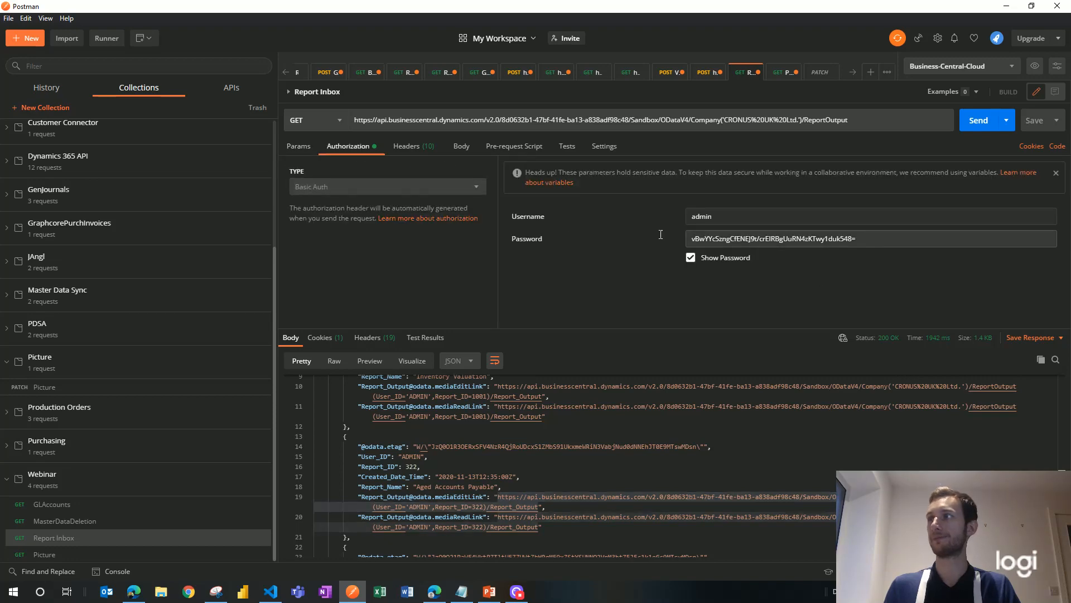
pyautogui.moveTo(856, 240); pyautogui.dragTo(683, 252)
pyautogui.hotkey('alt', 'Tab')
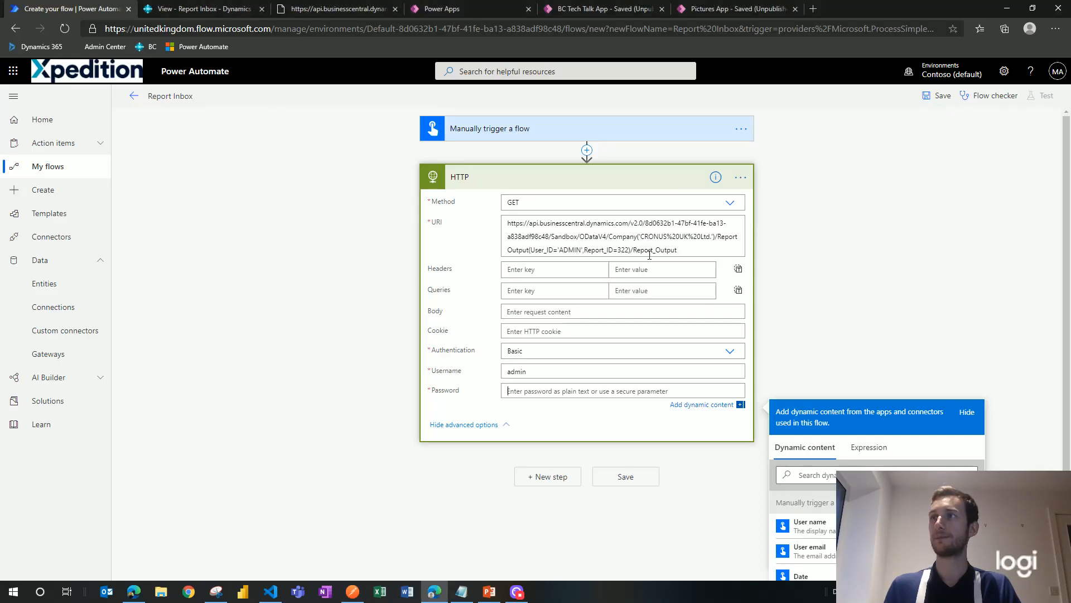
pyautogui.hotkey('ctrl', 'v')
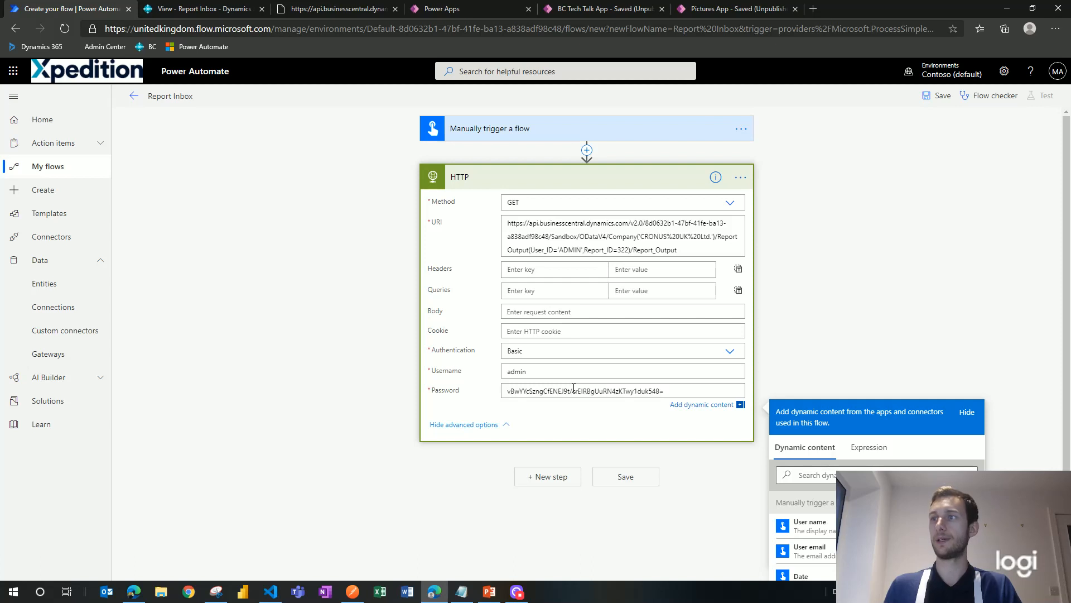
pyautogui.click(464, 424)
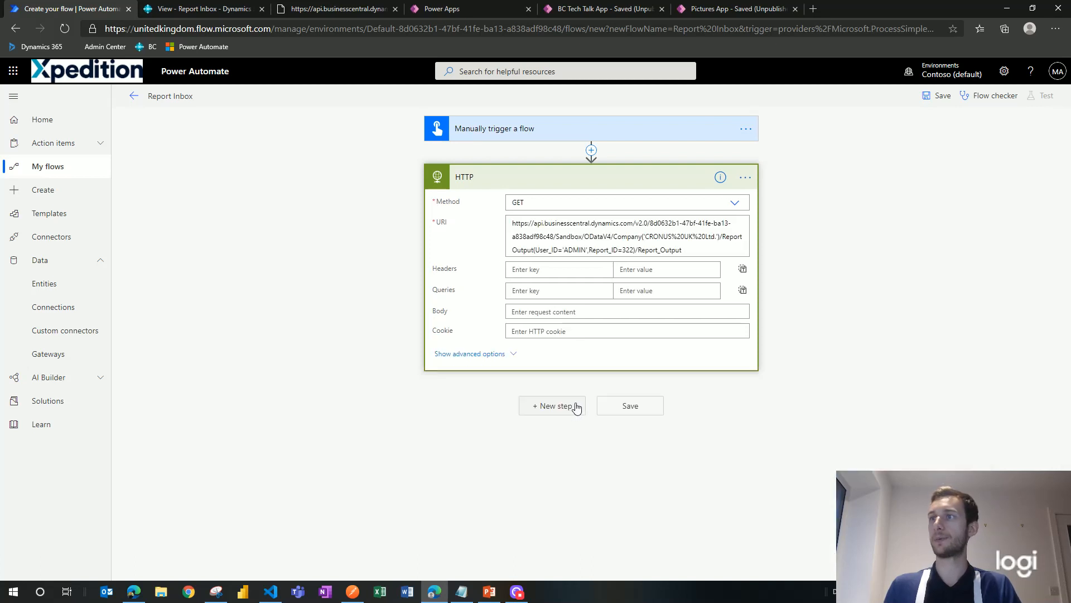
pyautogui.click(511, 174)
# Step: Add a Content-Type header to the HTTP step and begin its value as 'application'
pyautogui.click(509, 175)
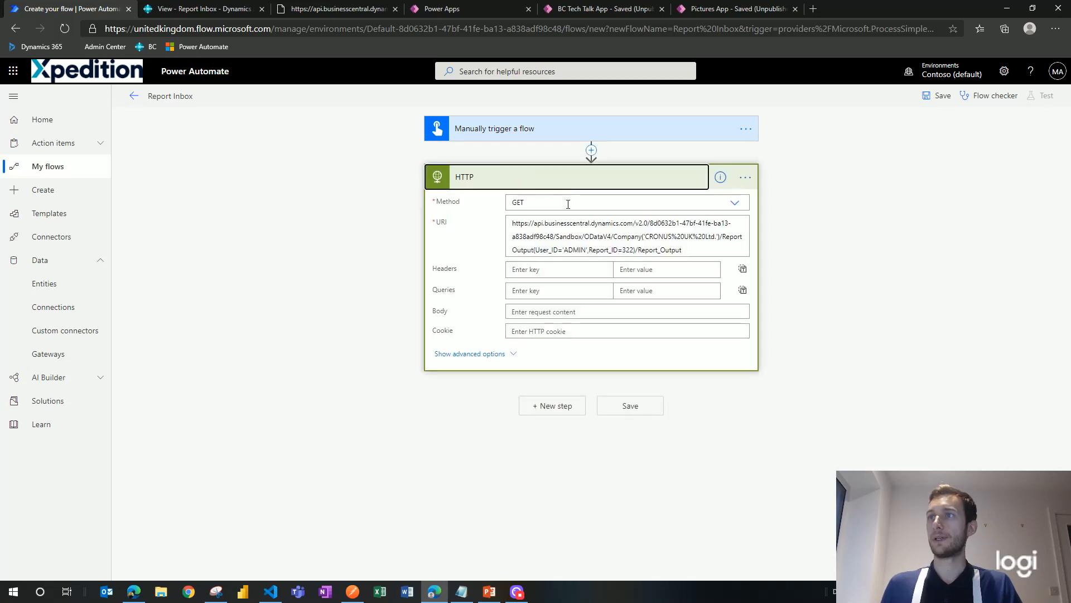
pyautogui.click(551, 270)
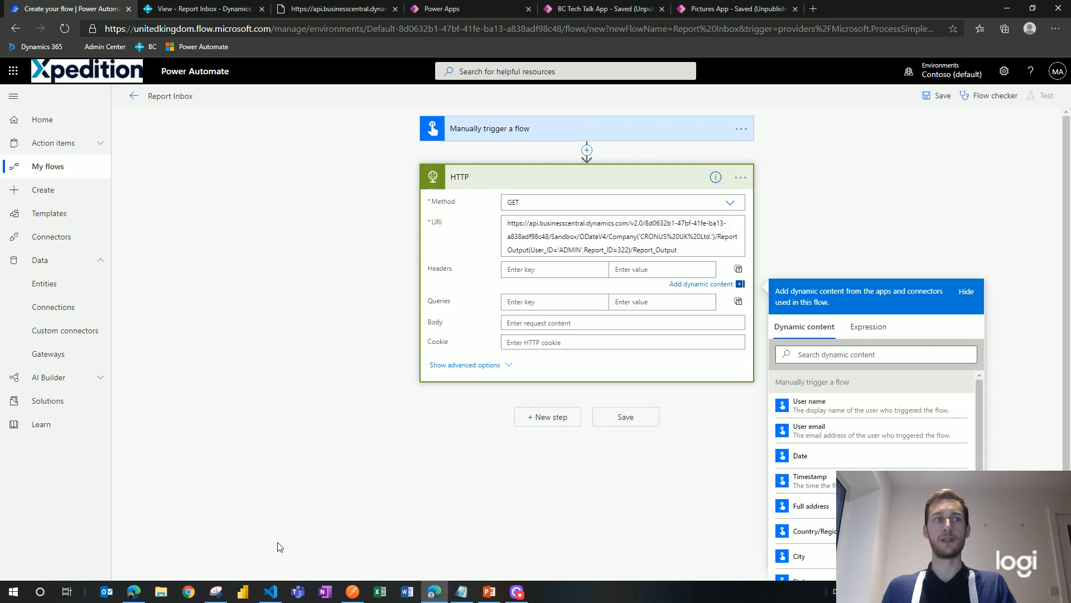
pyautogui.click(224, 594)
pyautogui.click(570, 271)
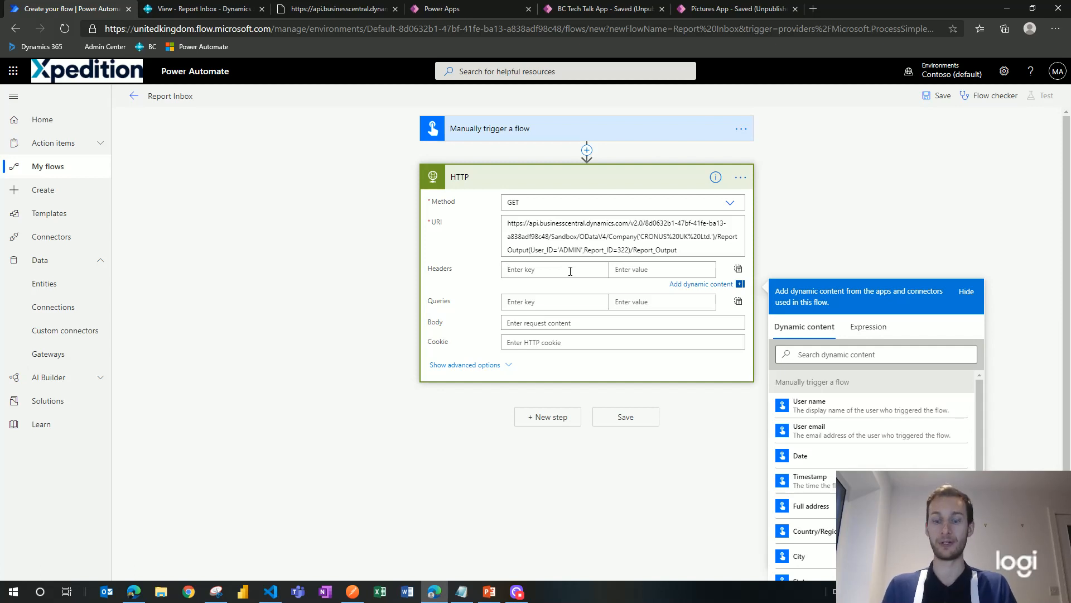
pyautogui.write('Conten')
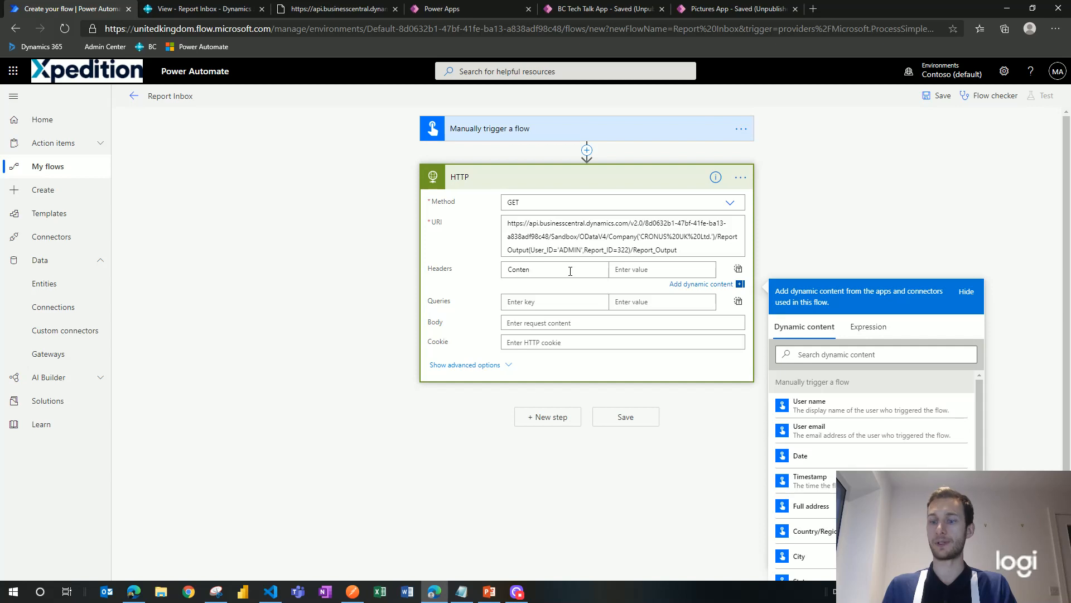
pyautogui.write('t-Type')
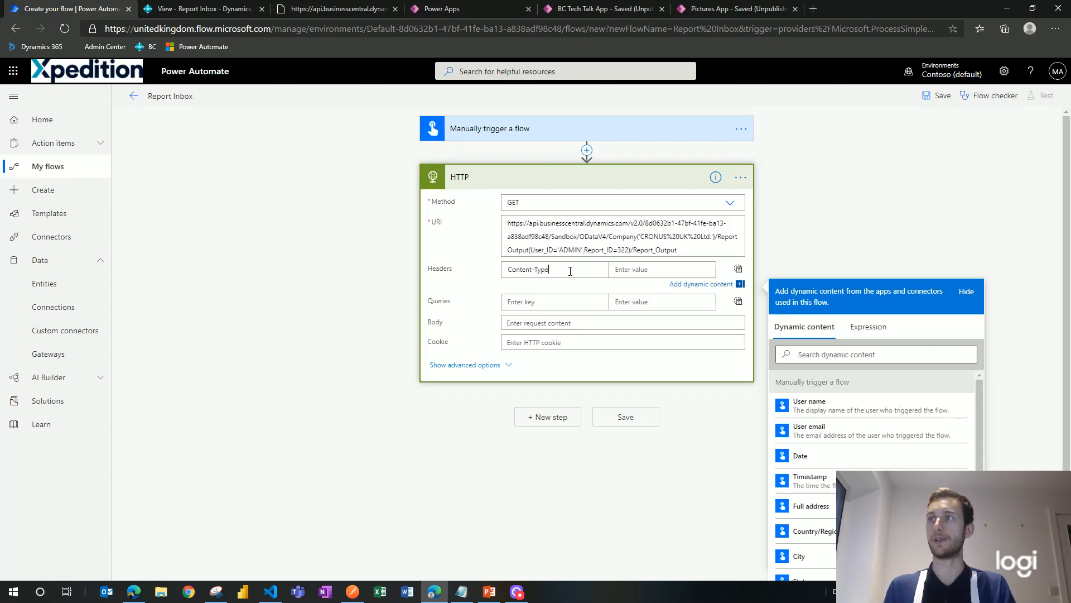
pyautogui.press('Tab')
pyautogui.write('A')
pyautogui.press('BackSpace')
pyautogui.write('applic')
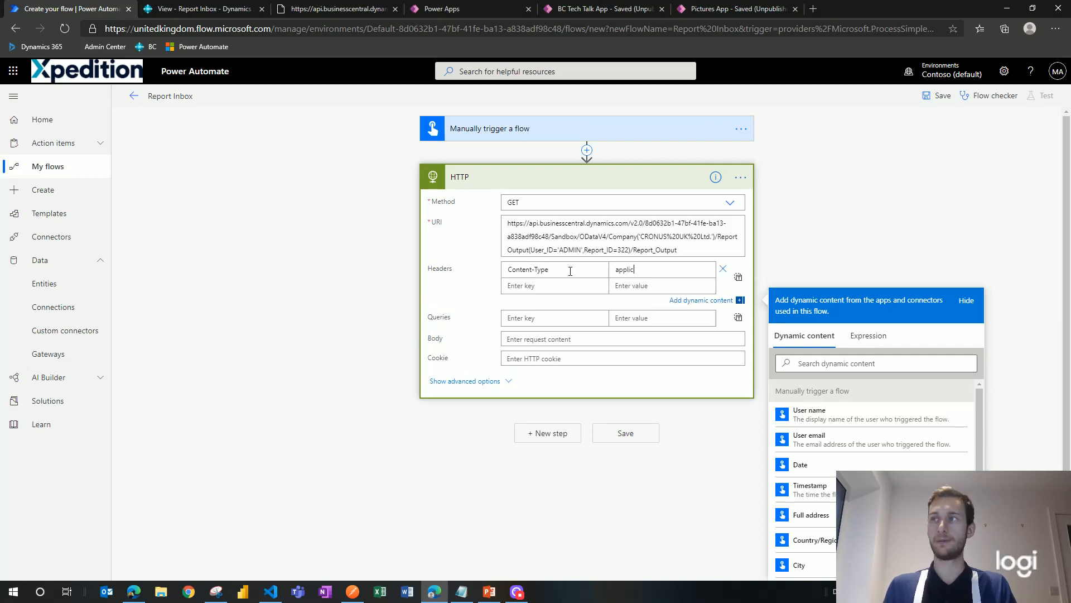
pyautogui.write('ation/')
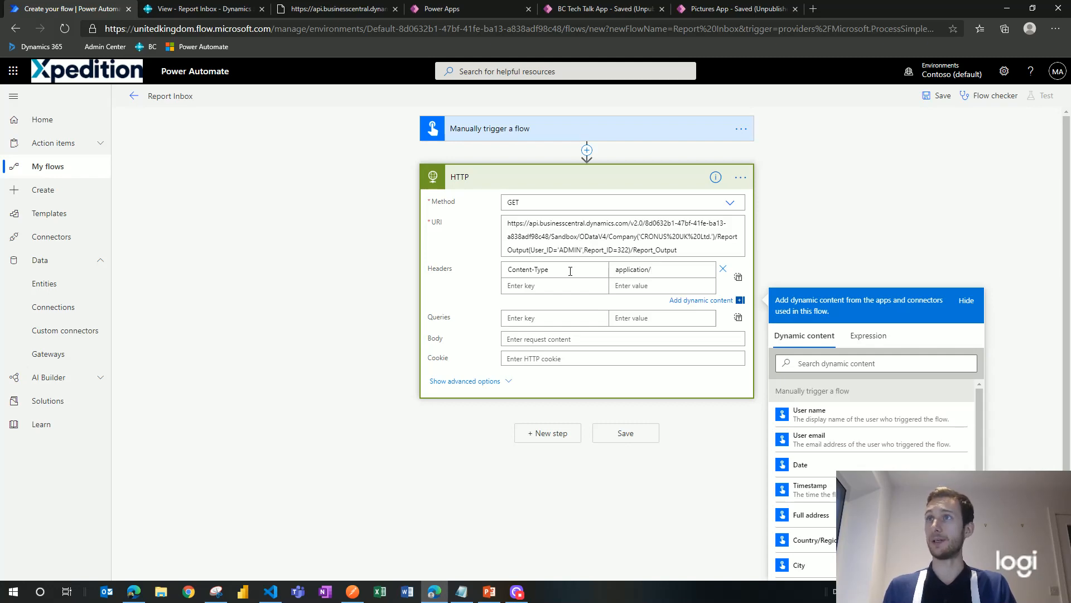
# Step: Download the Aged Accounts Payable PDF in Business Central, then complete the header as application/pdf
pyautogui.click(176, 10)
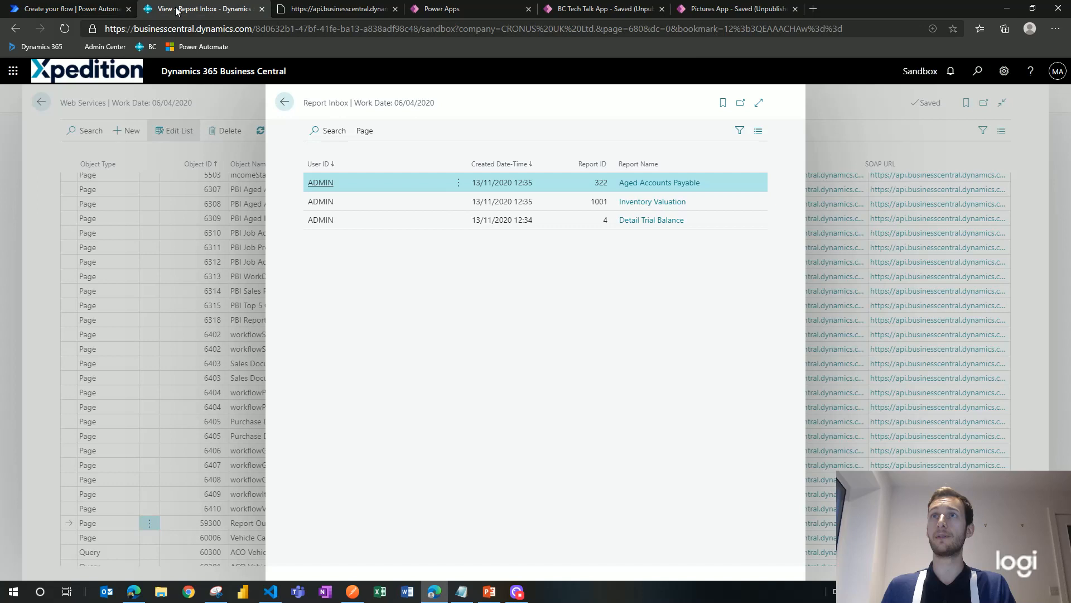
pyautogui.click(659, 188)
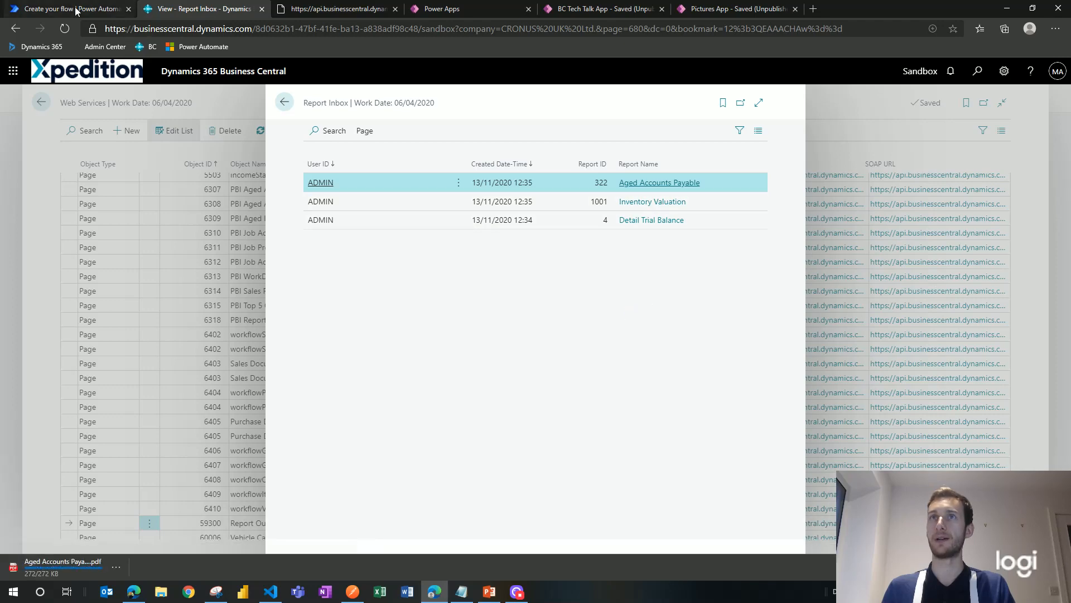
pyautogui.hotkey('ctrl', 'shift', 'Tab')
pyautogui.write('pdf')
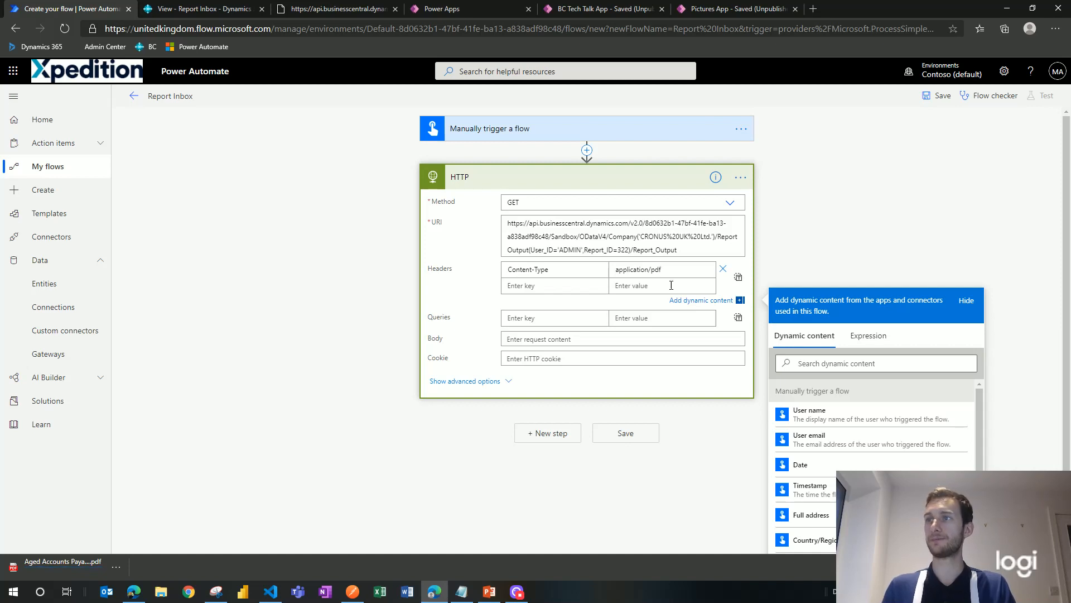
pyautogui.click(535, 184)
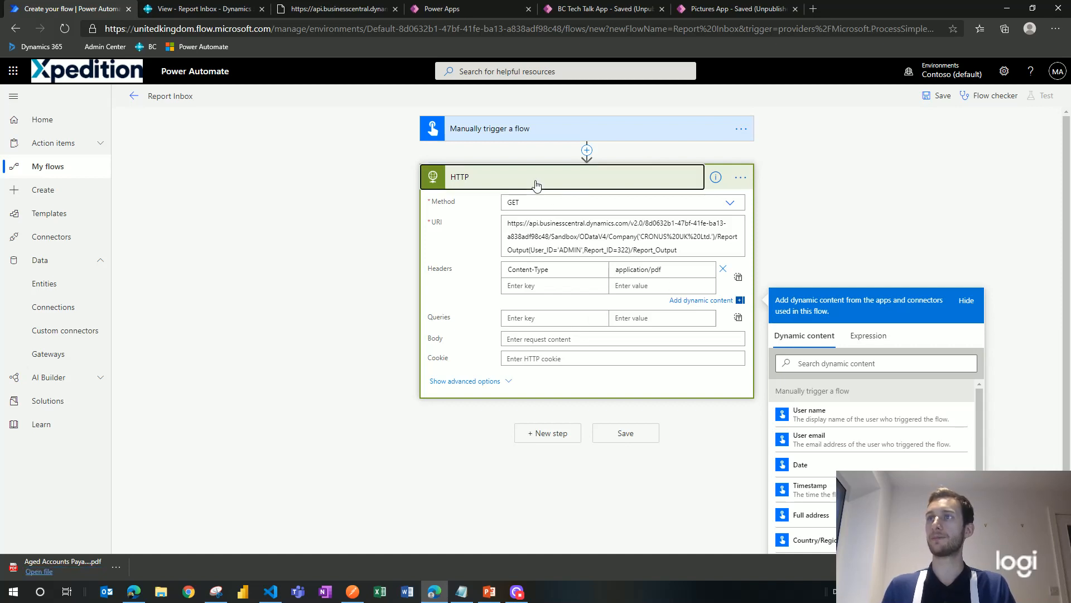
pyautogui.click(545, 223)
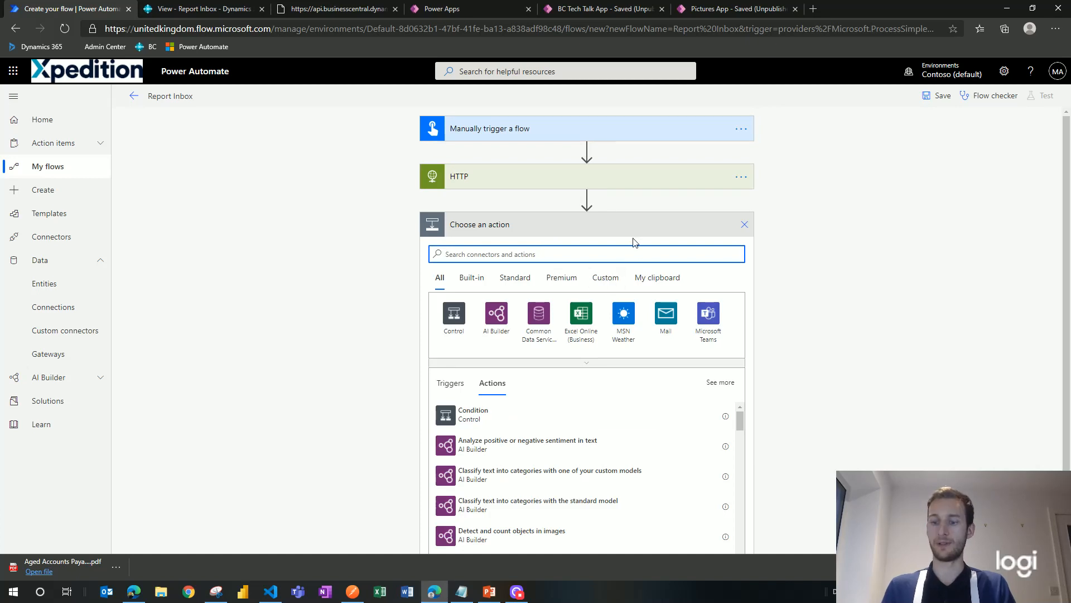
# Step: Add the OneDrive for Business Create file action after the HTTP step
pyautogui.write('oned')
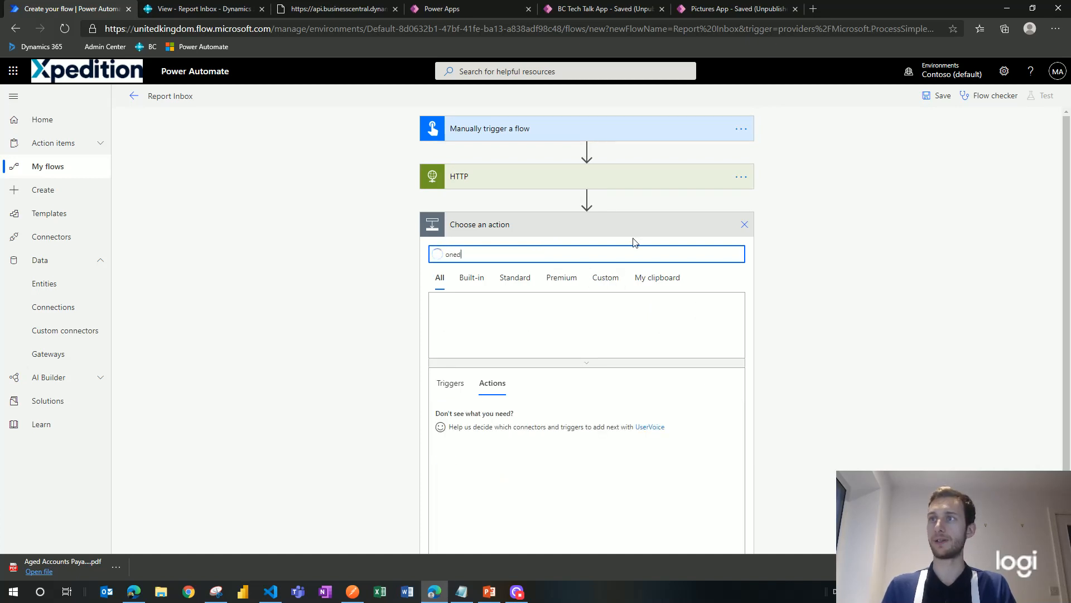
pyautogui.write('rive')
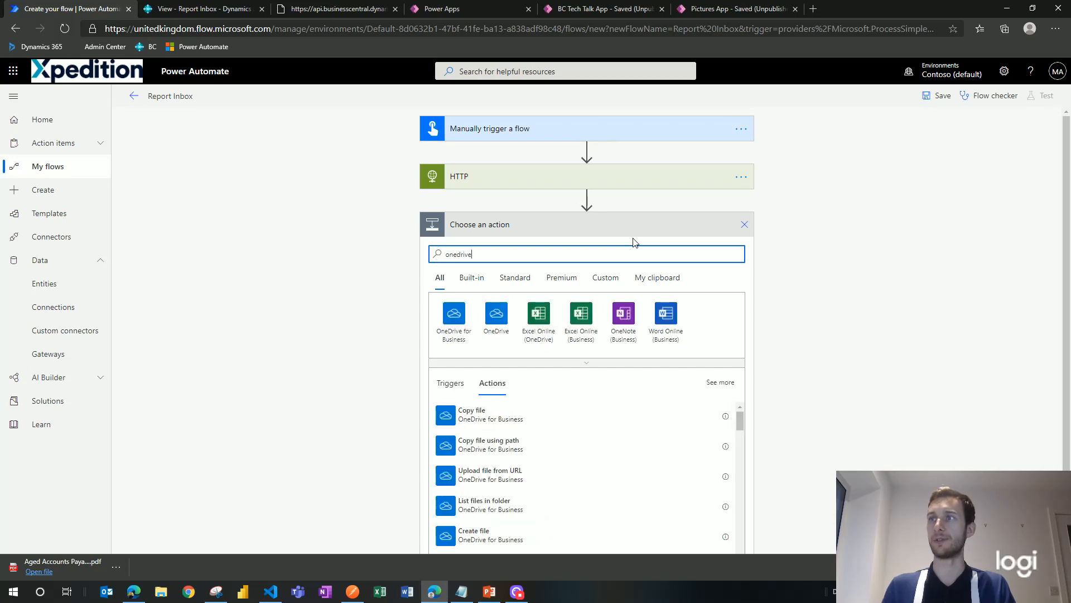
pyautogui.click(457, 319)
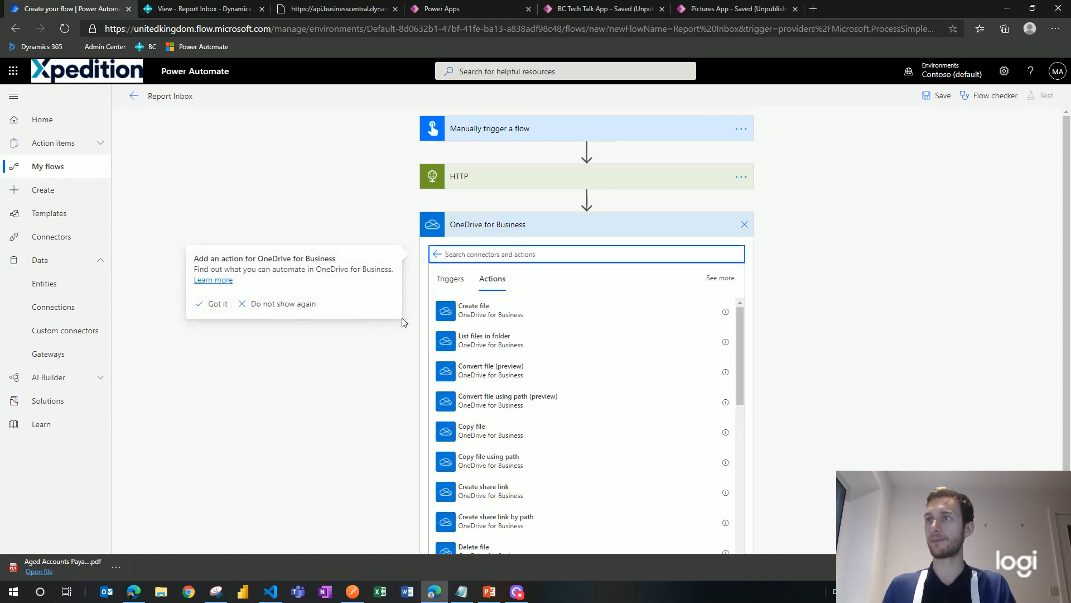
pyautogui.click(544, 316)
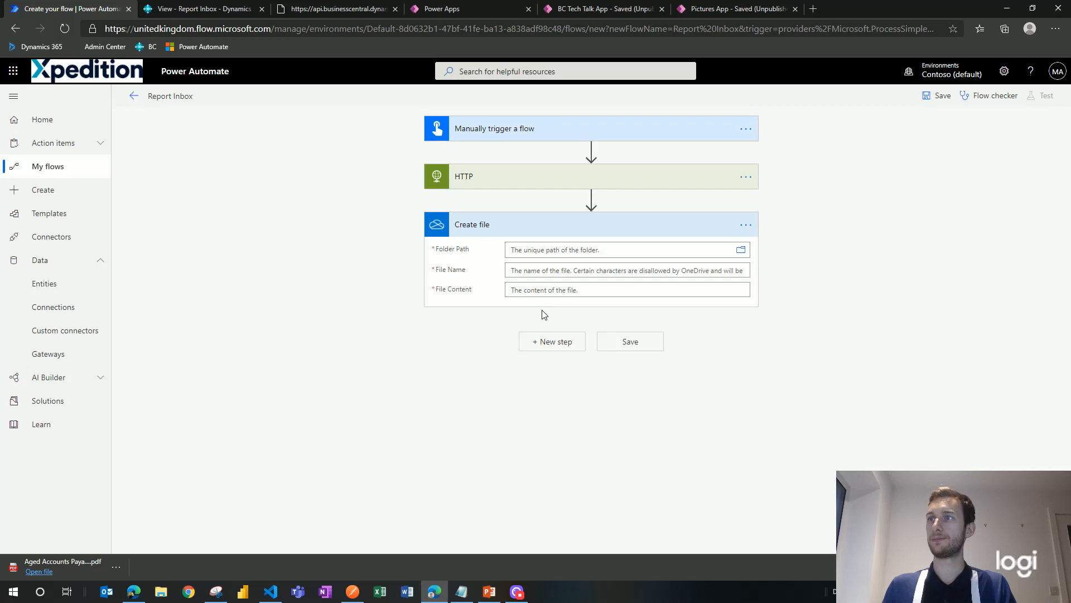
# Step: Have Create file write HTTP Body to BCTechReport.pdf in the OneDrive root, then save
pyautogui.click(742, 250)
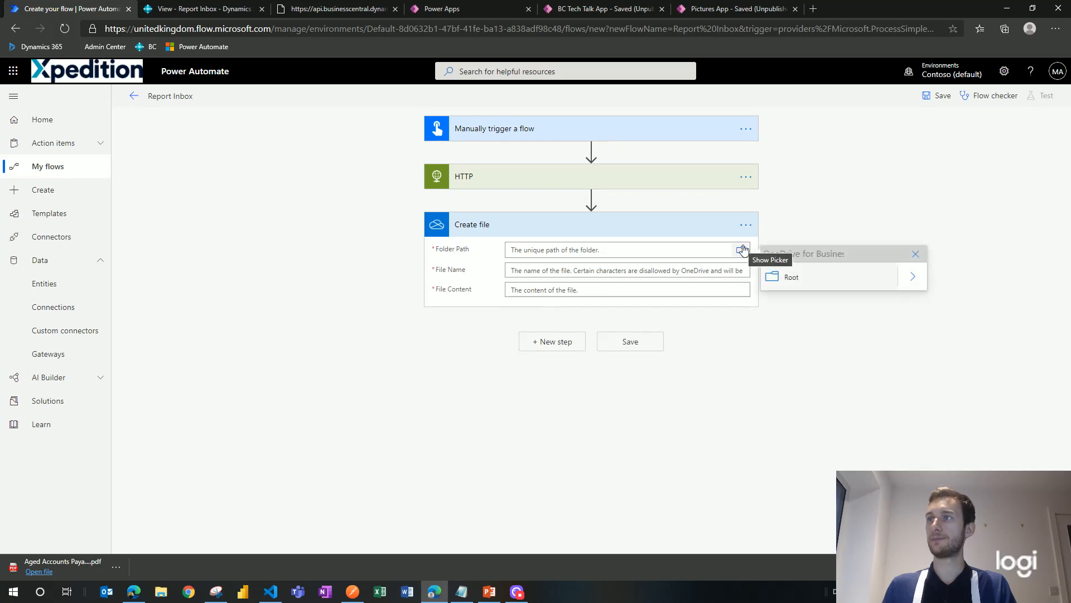
pyautogui.click(833, 280)
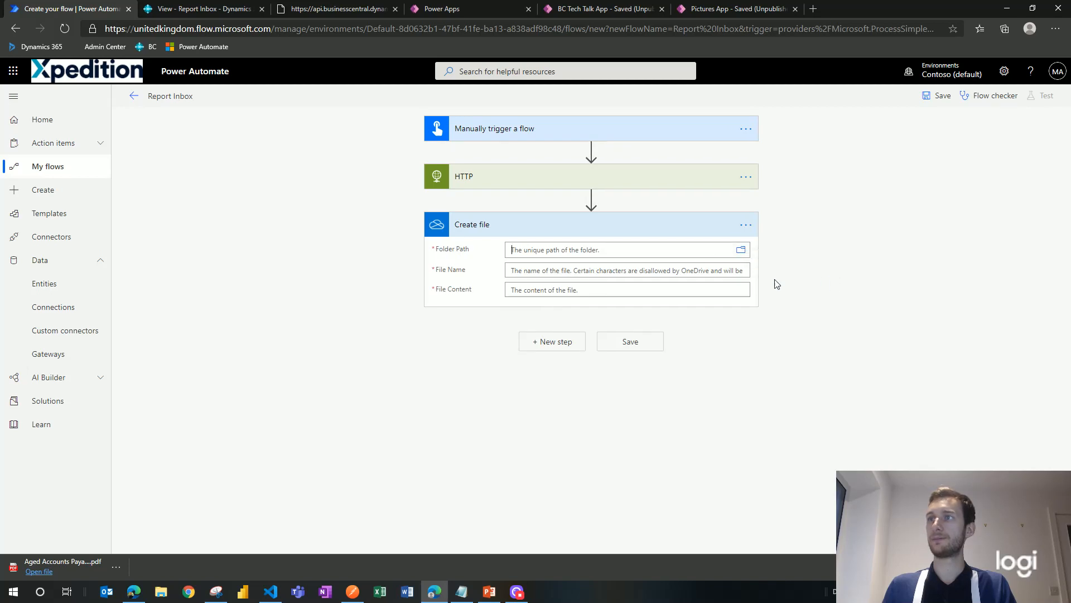
pyautogui.click(610, 282)
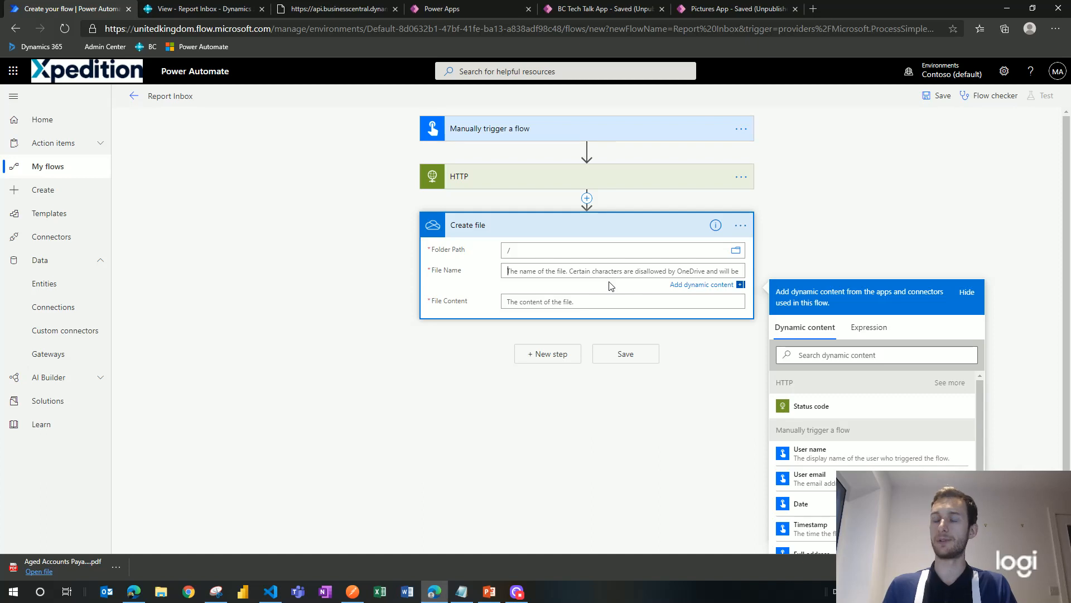
pyautogui.write('BCTech')
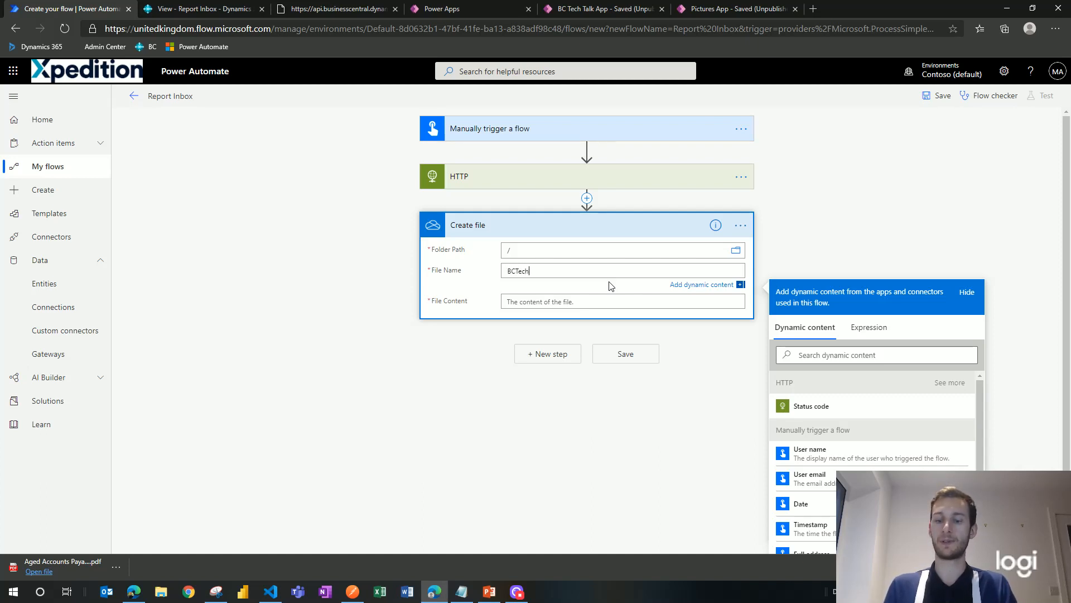
pyautogui.write('Report')
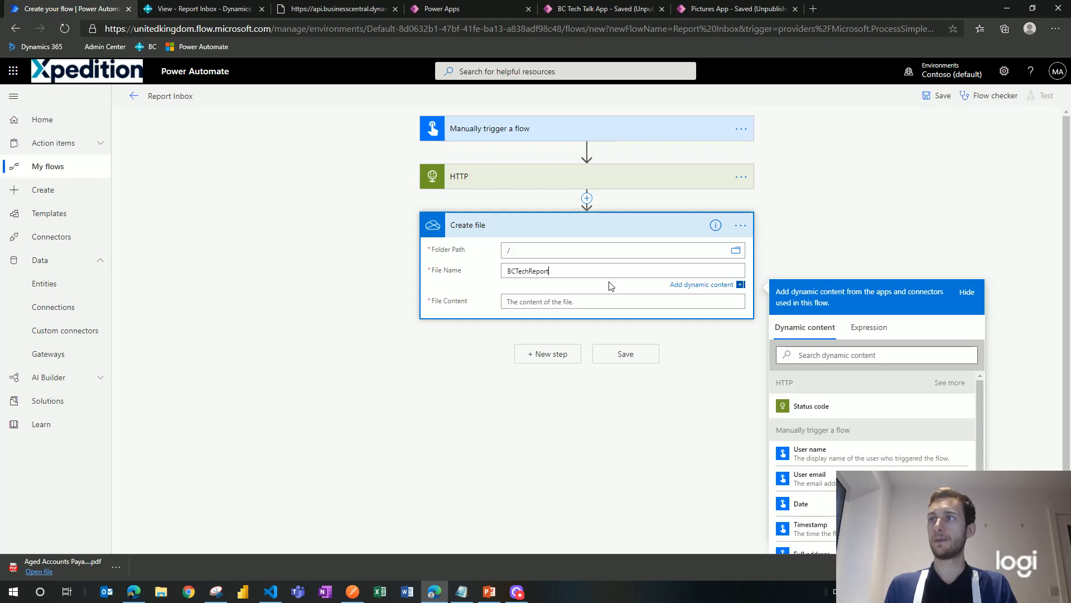
pyautogui.write('.pdf')
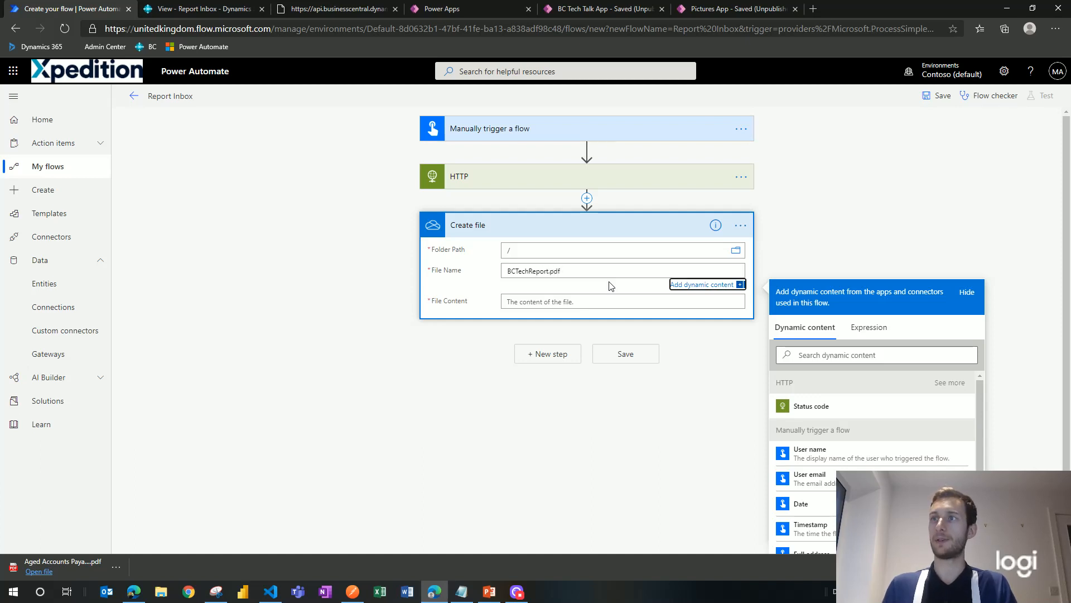
pyautogui.click(604, 301)
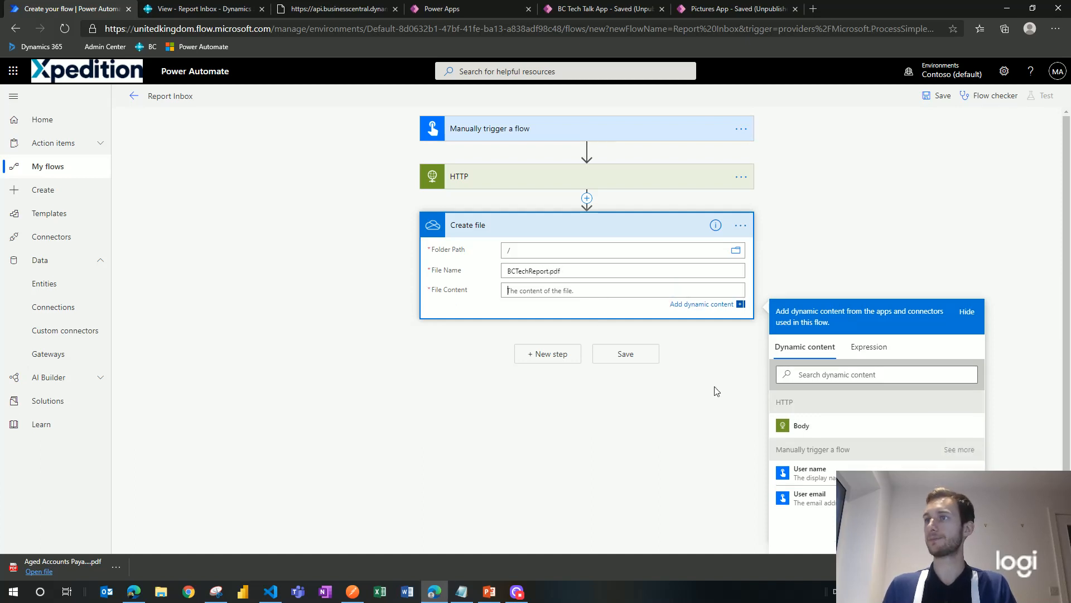
pyautogui.click(803, 426)
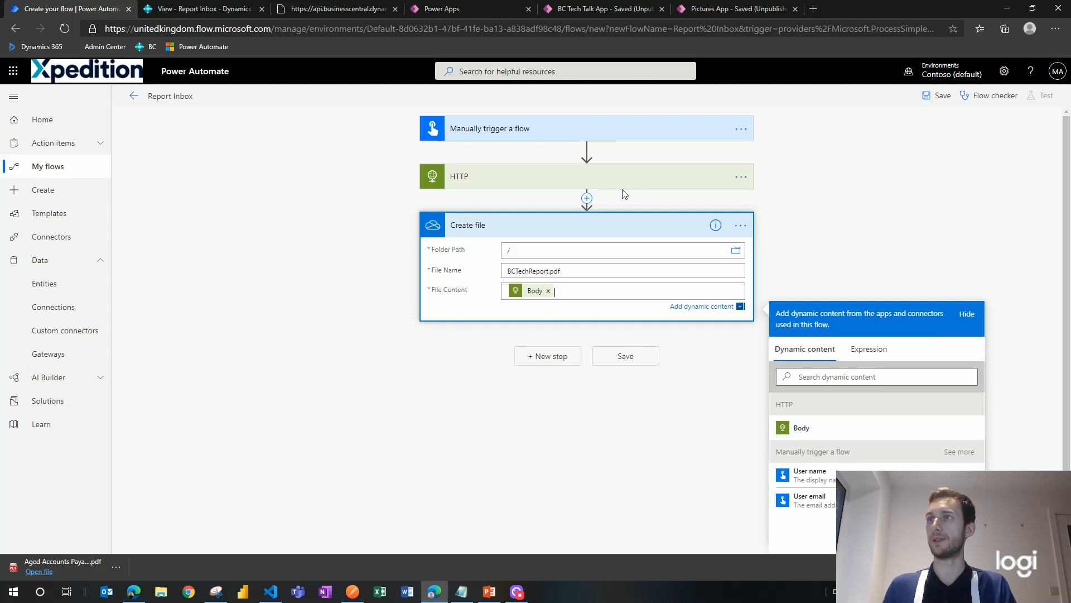
pyautogui.click(840, 196)
pyautogui.click(942, 98)
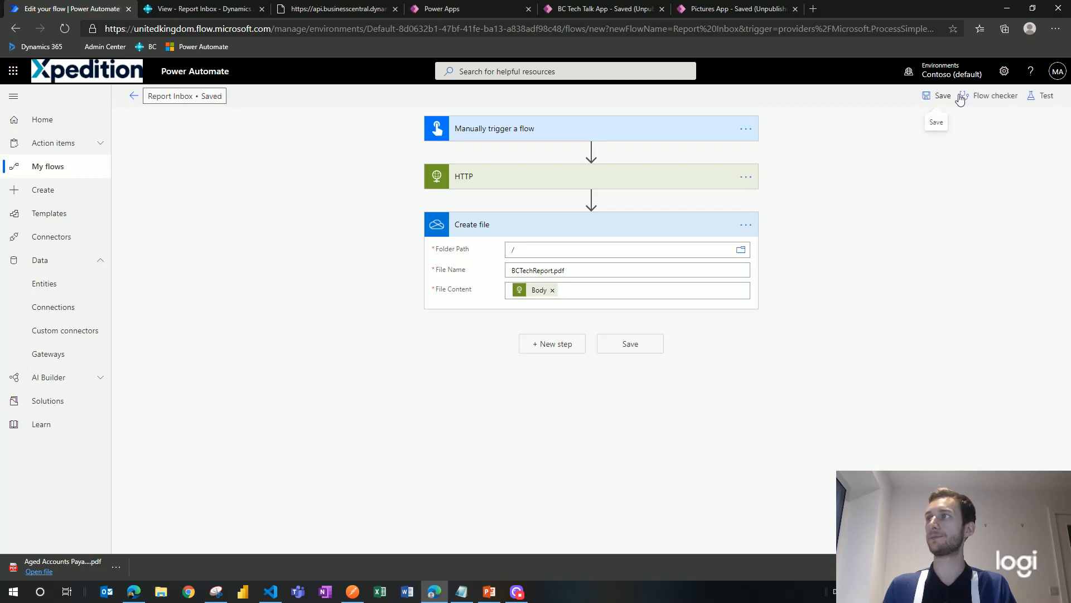
# Step: Run a manual test of the Report Inbox flow using the OneDrive connection
pyautogui.click(1047, 98)
pyautogui.click(898, 124)
pyautogui.click(917, 175)
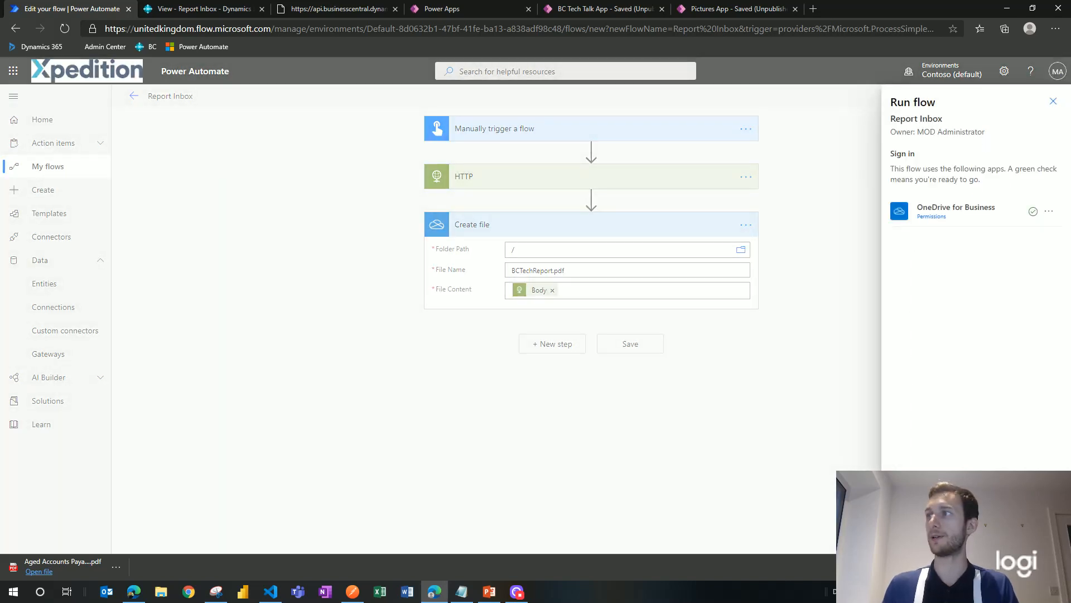
pyautogui.click(916, 537)
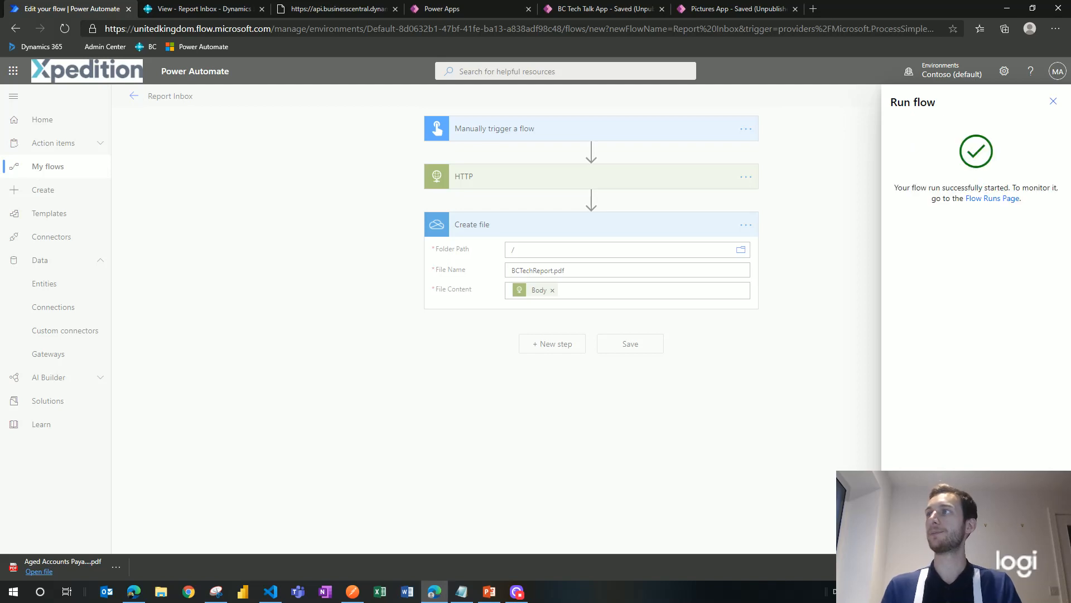
pyautogui.click(916, 537)
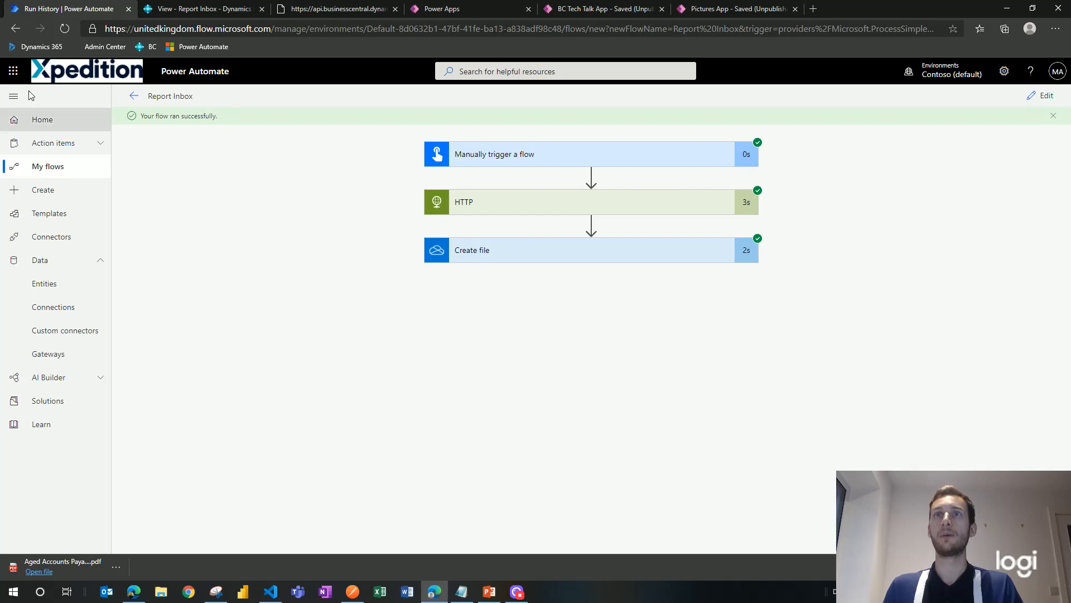
# Step: Preview BCTechReport.pdf in OneDrive to confirm it holds the Aged Accounts Payable report
pyautogui.click(11, 71)
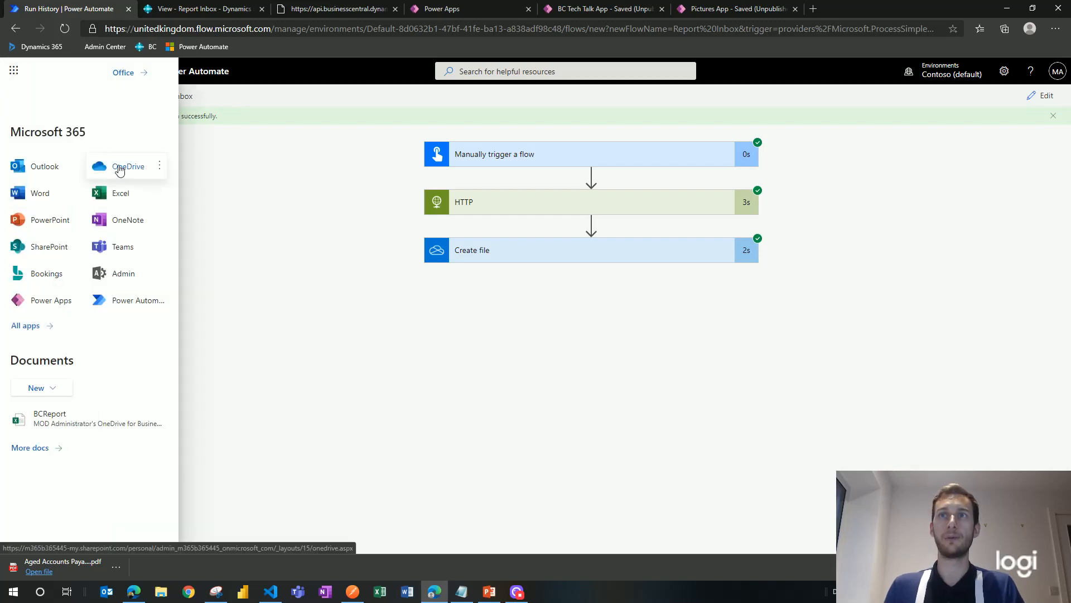
pyautogui.click(159, 166)
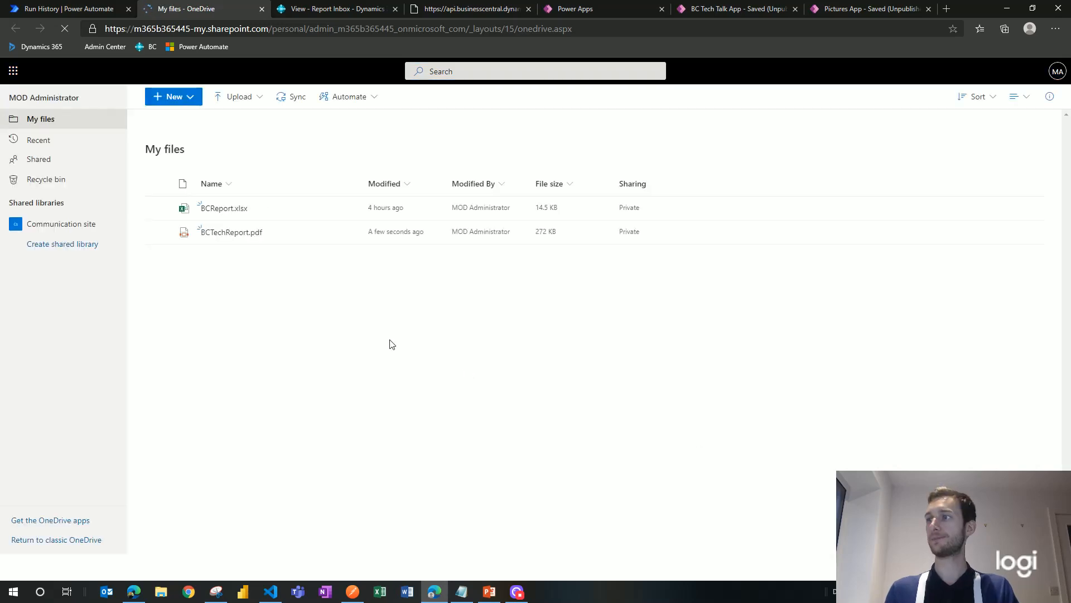
pyautogui.click(232, 232)
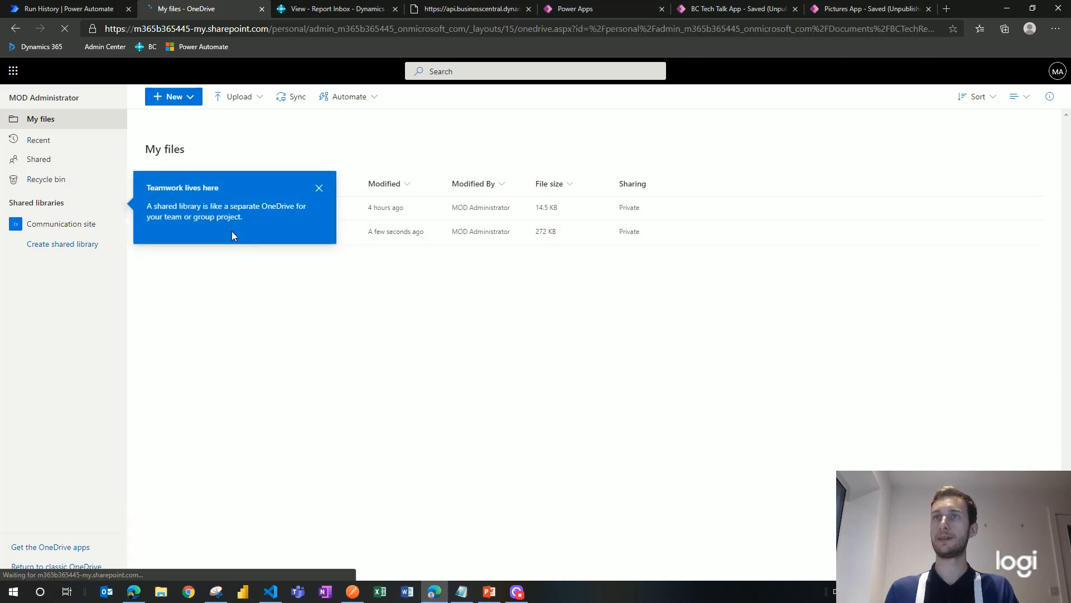
pyautogui.click(319, 188)
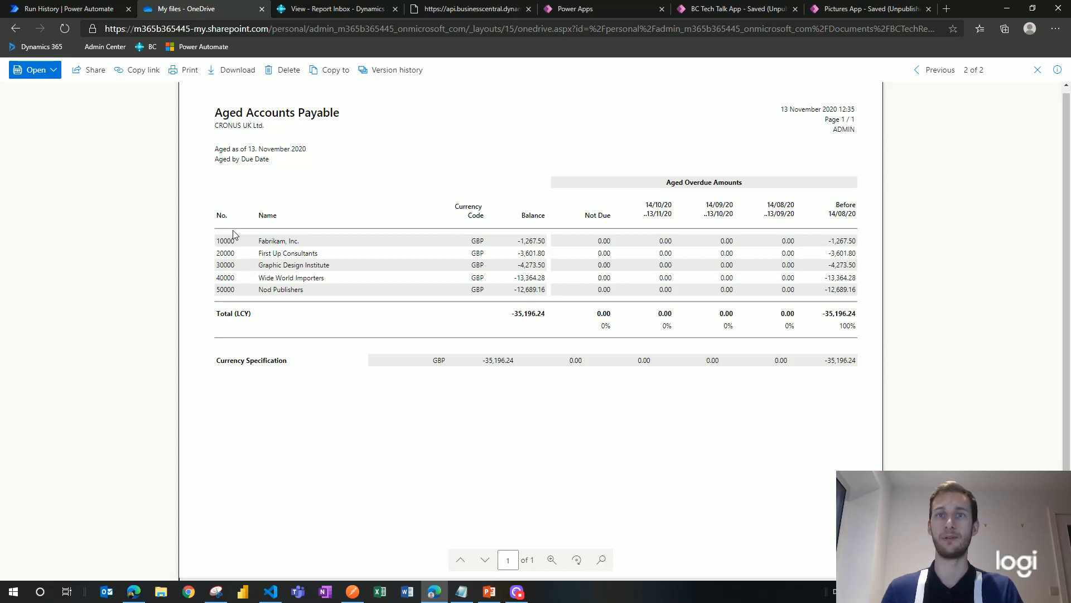
pyautogui.click(260, 11)
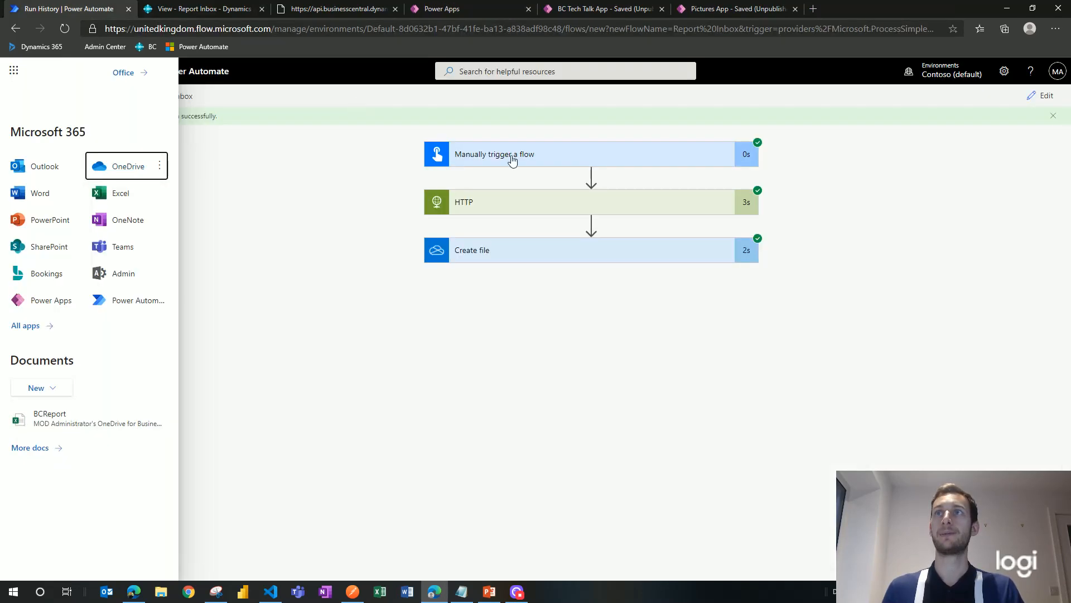
pyautogui.click(16, 72)
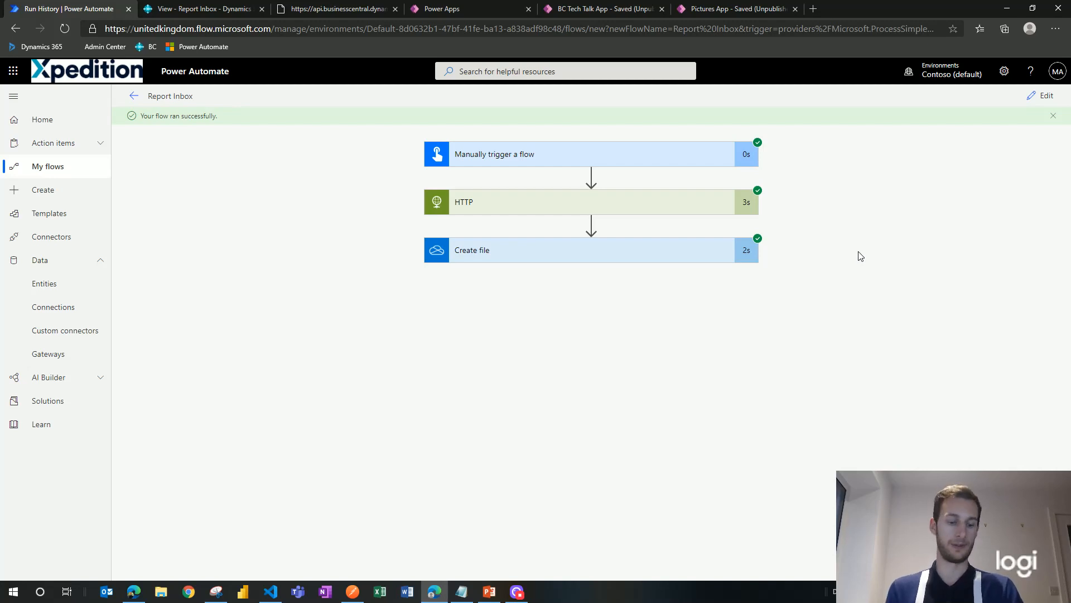
# Step: Switch to the Pictures App in Power Apps Studio, showing the Screen1 item gallery
pyautogui.click(721, 8)
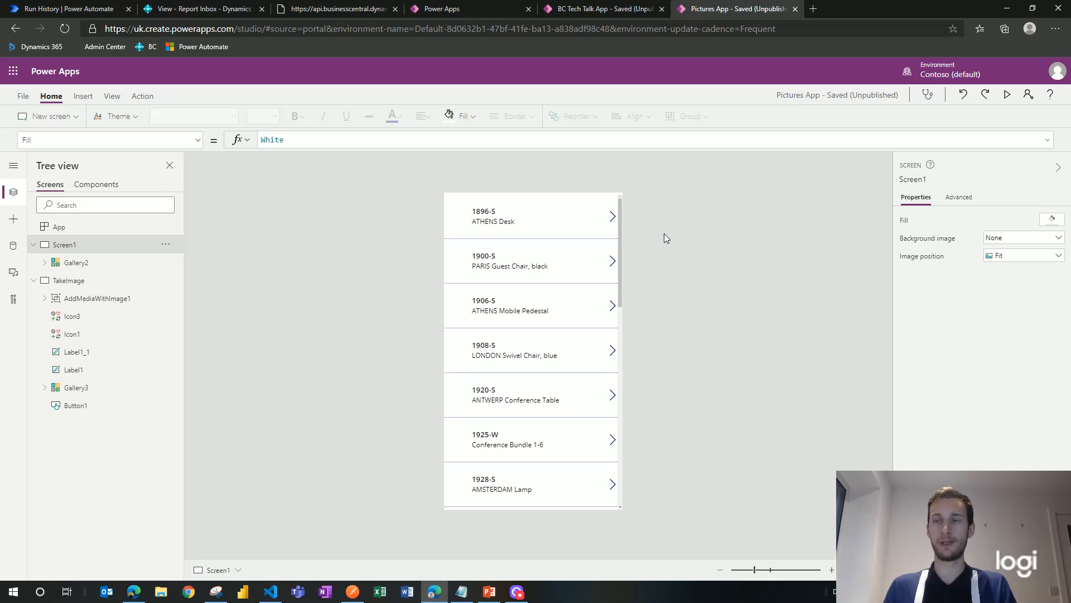
# Step: Review the app's data sources and Screen1's Gallery2, then display the TakeImage screen
pyautogui.click(13, 247)
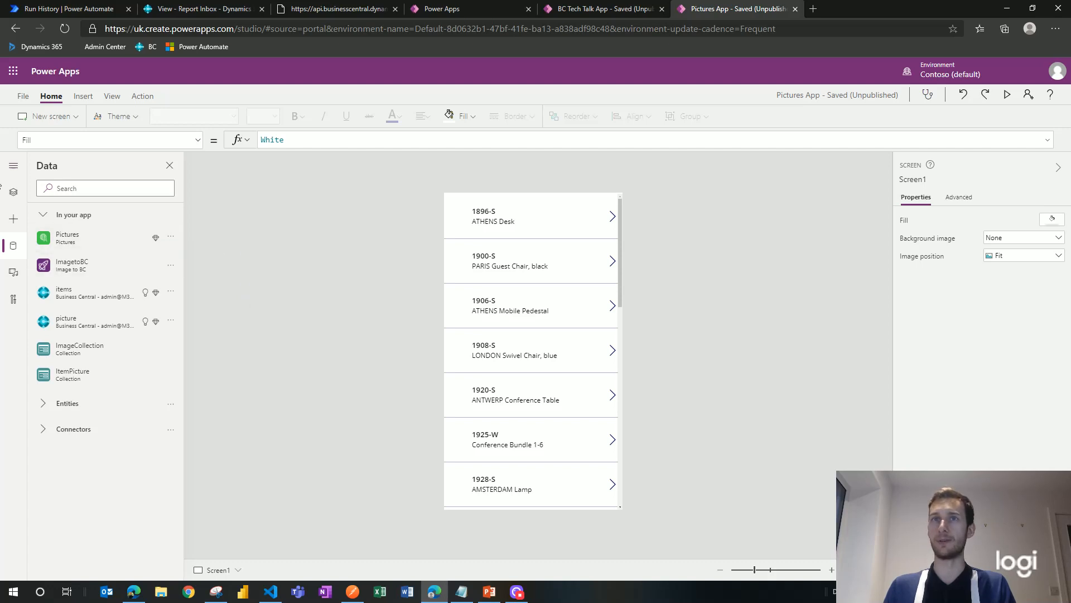
pyautogui.click(14, 192)
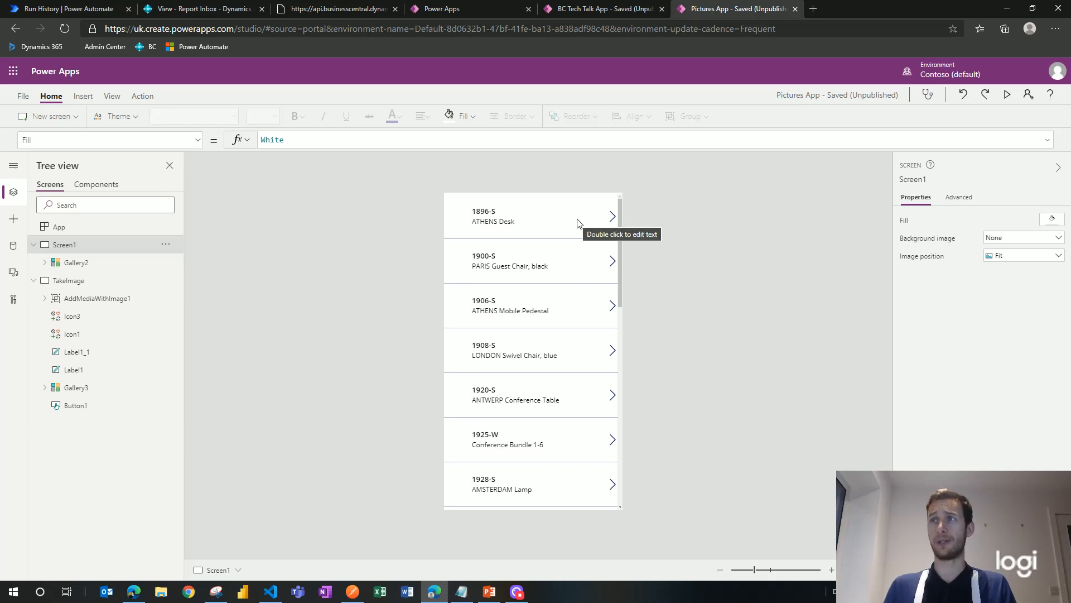
pyautogui.click(65, 263)
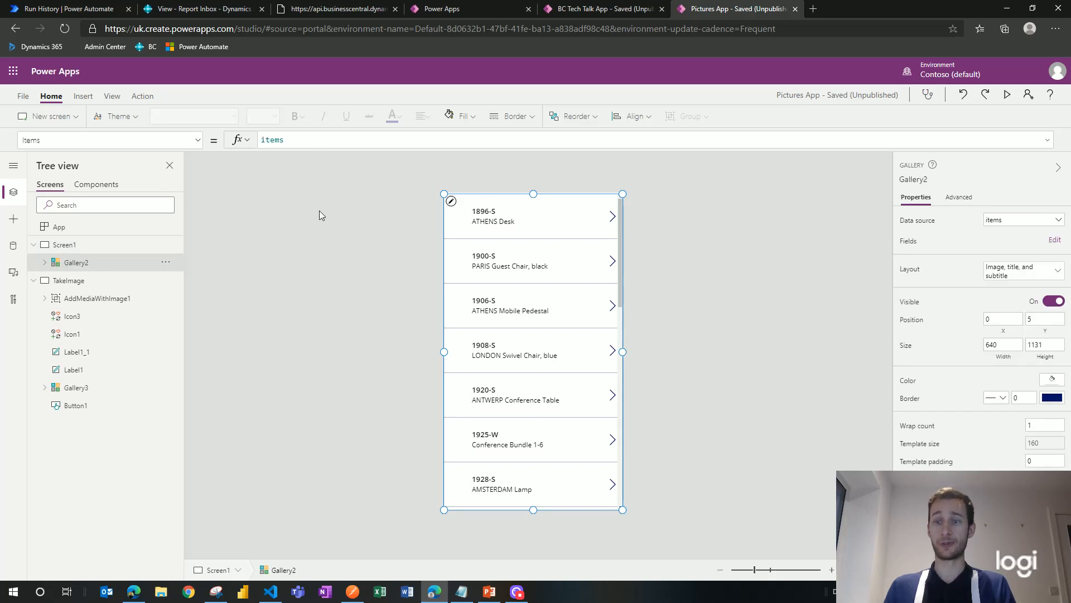
pyautogui.click(671, 227)
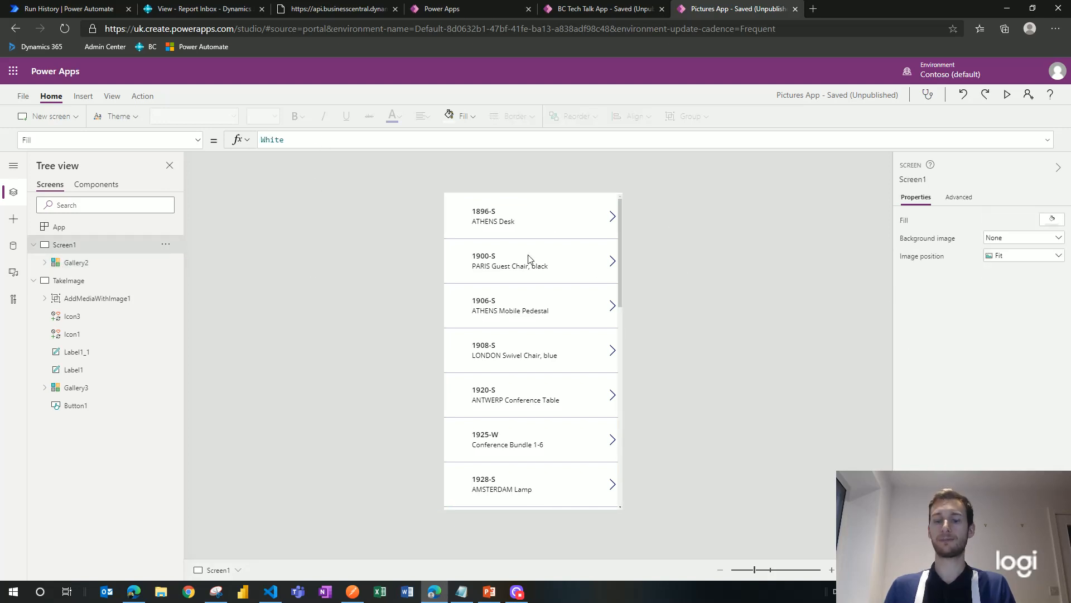
pyautogui.keyDown('alt'); pyautogui.click(614, 220); pyautogui.keyUp('alt')
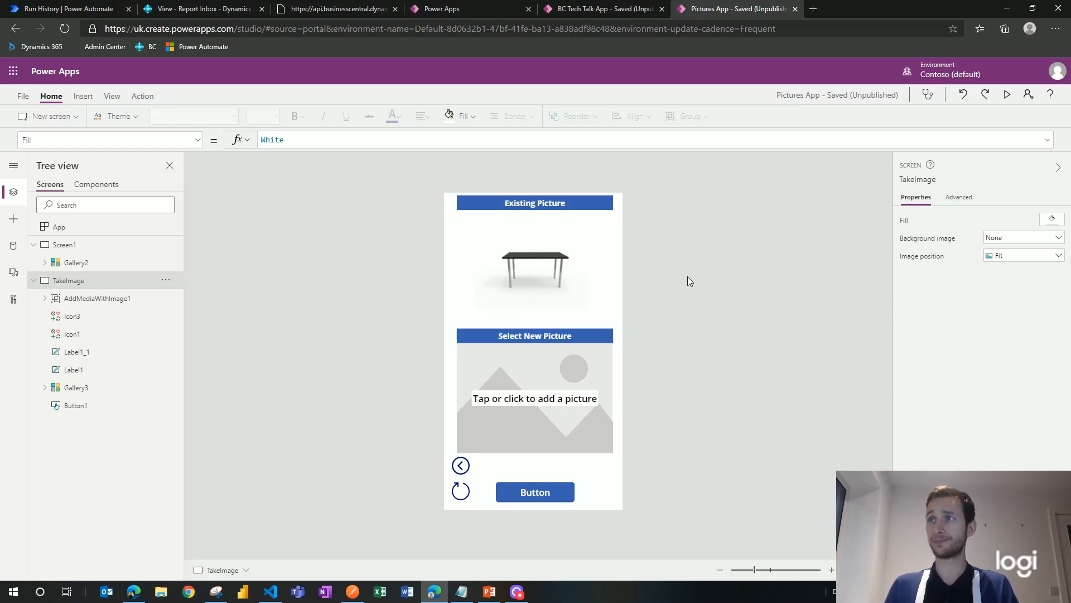
# Step: Check Image4's ThisItem.Url source and show TakeImage's OnVisible ClearCollect formula for ItemPicture
pyautogui.click(566, 293)
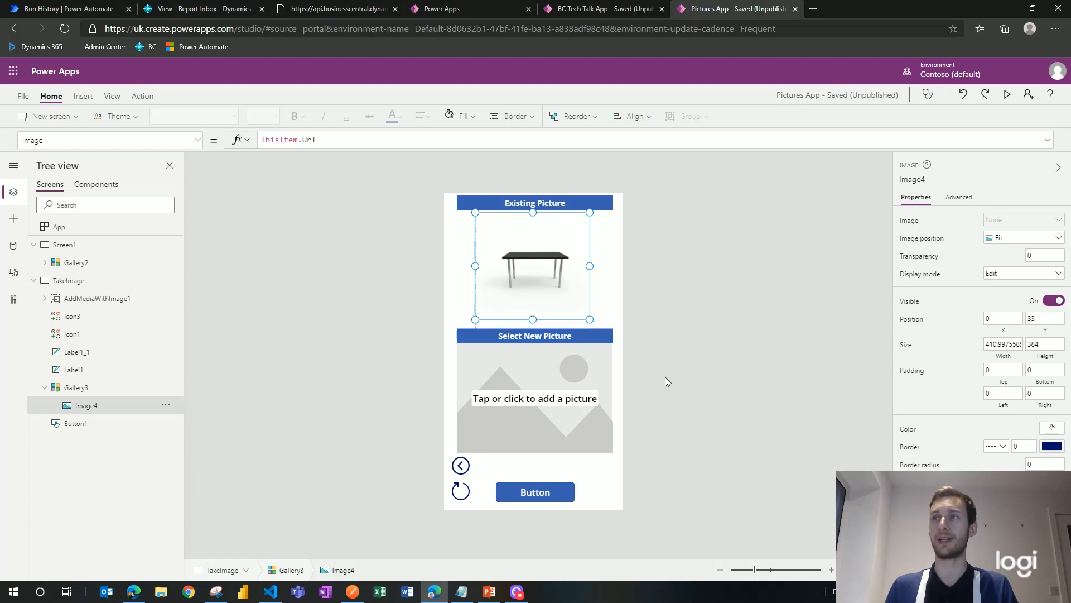
pyautogui.click(471, 277)
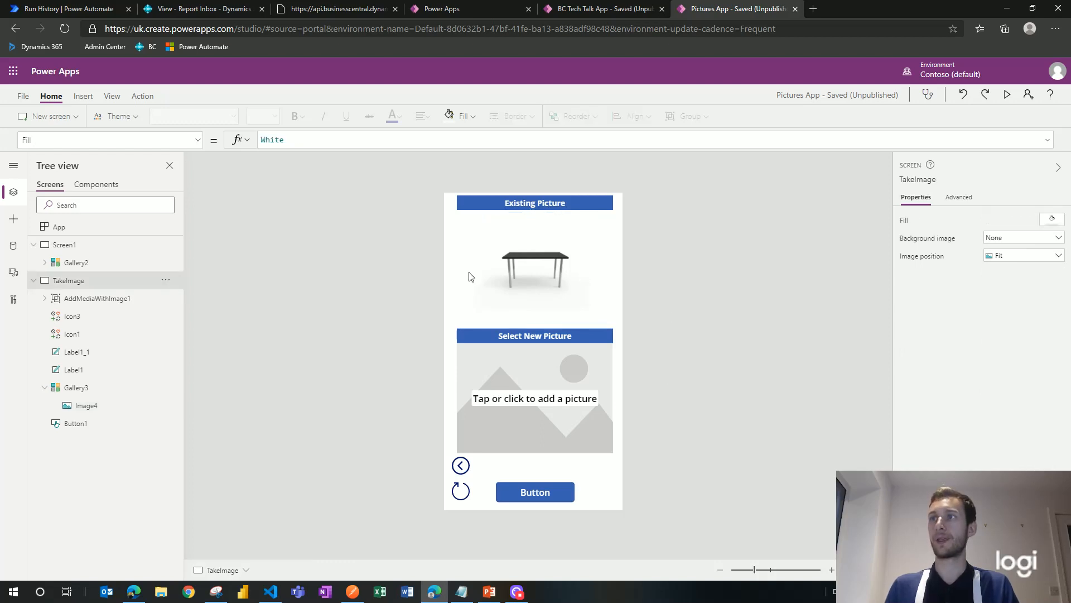
pyautogui.click(199, 141)
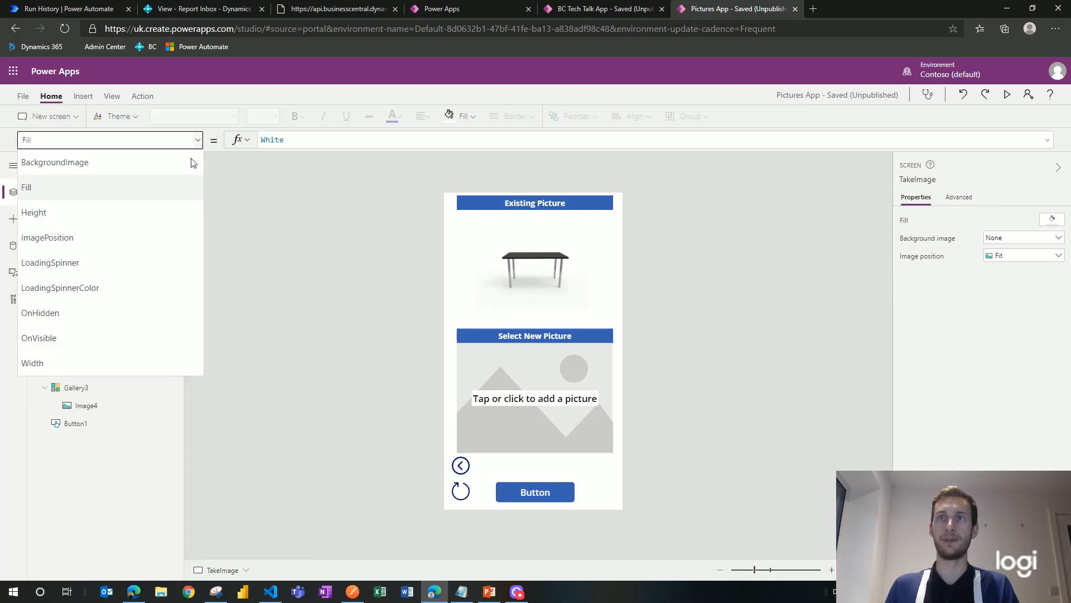
pyautogui.click(283, 280)
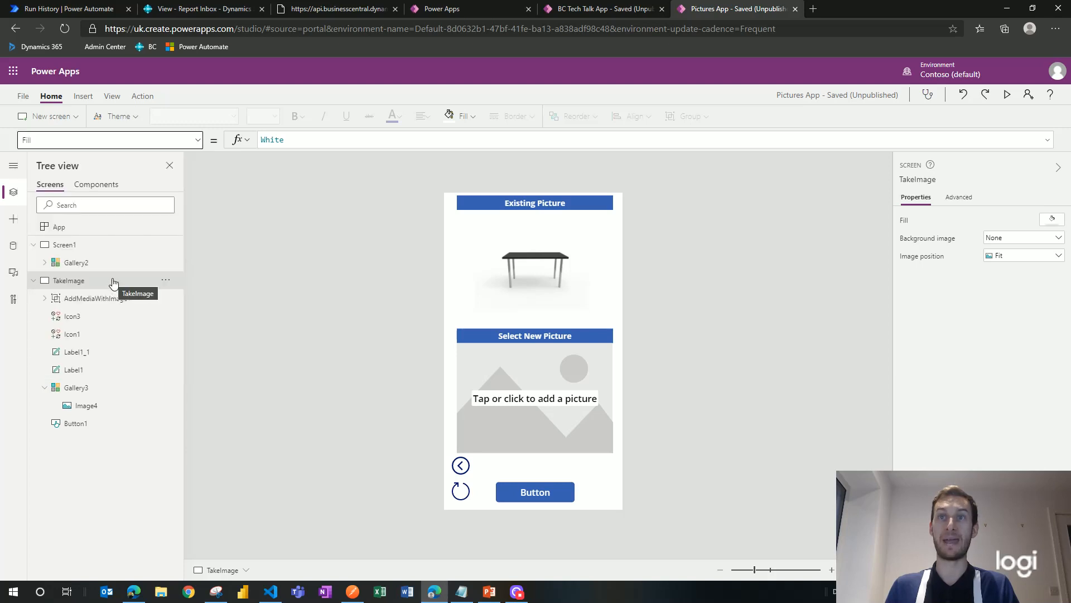
pyautogui.click(198, 140)
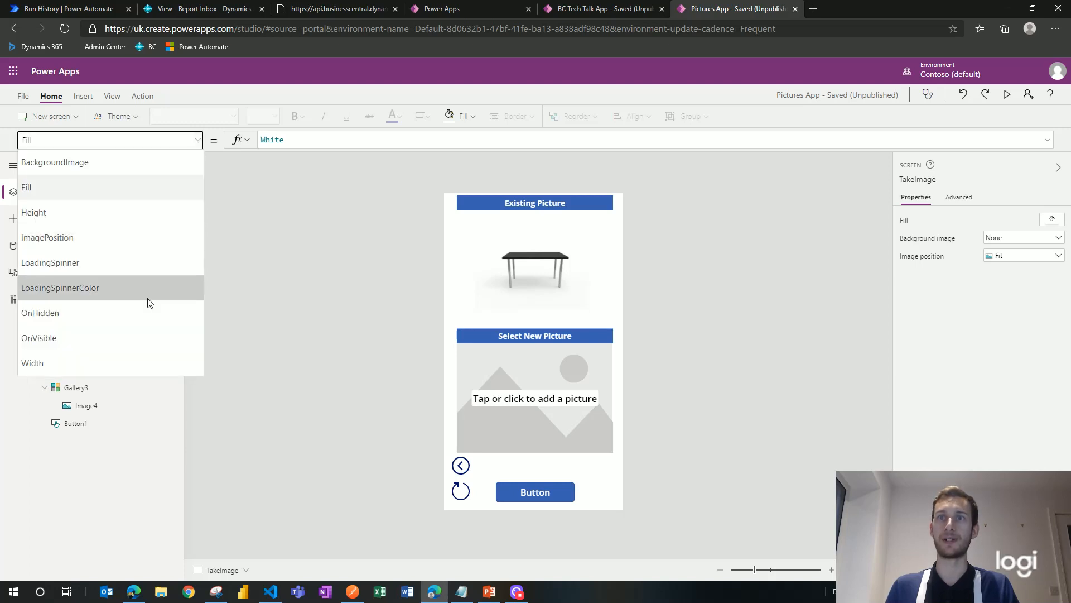
pyautogui.click(146, 337)
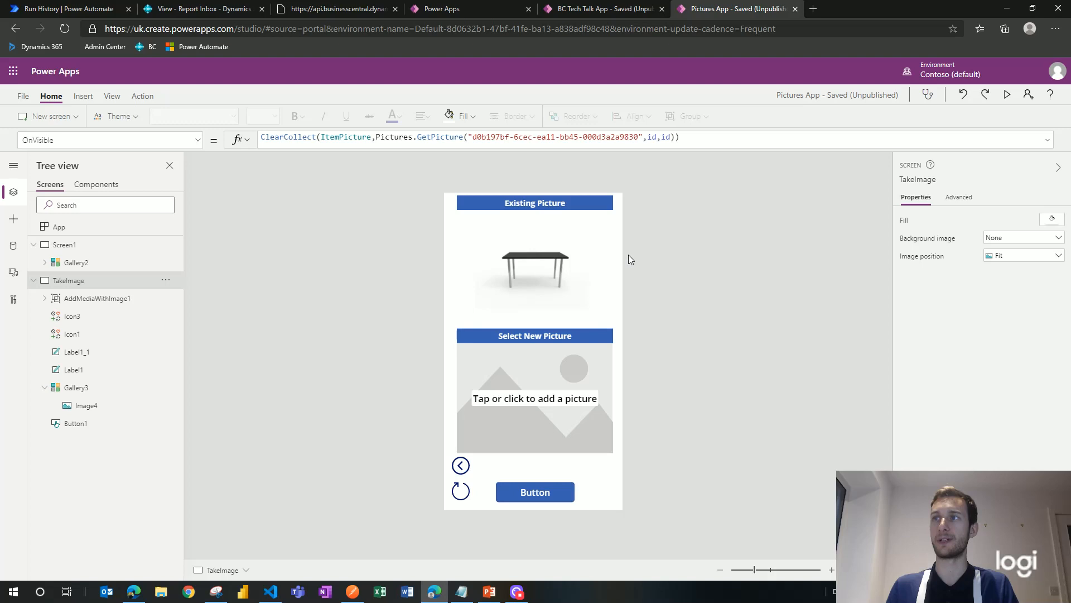
pyautogui.click(549, 290)
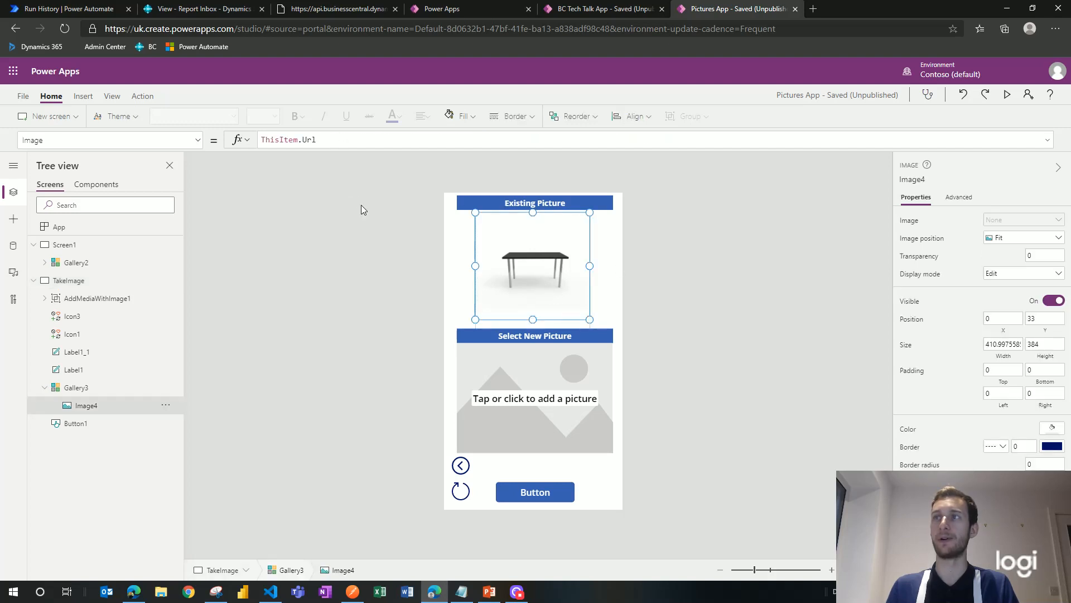
pyautogui.click(399, 233)
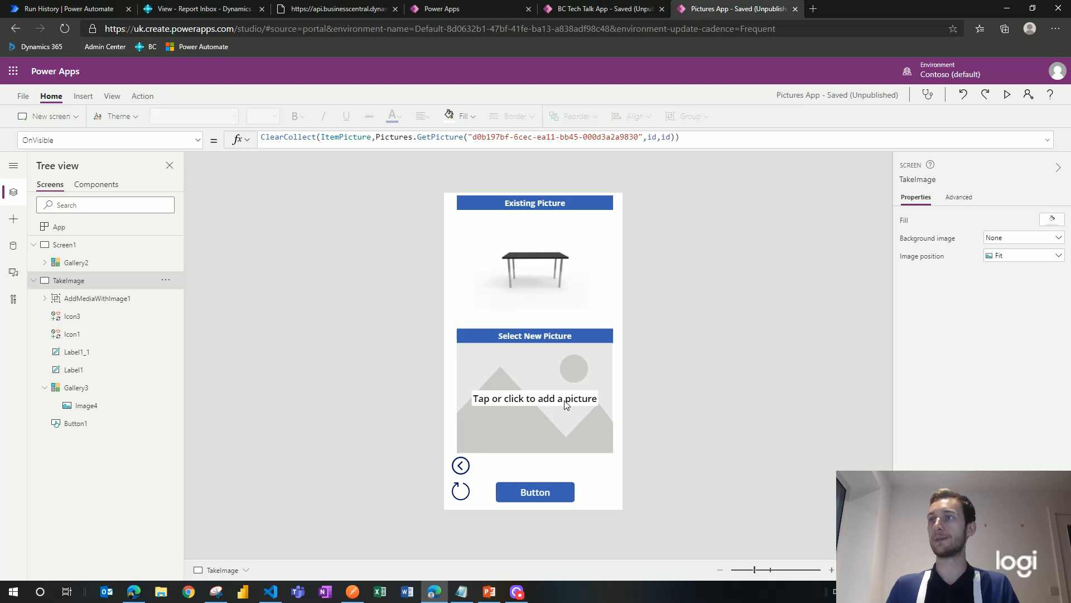
# Step: Load beerglass.jpg as the new picture and show Button1's full OnSelect formula calling ImagetoBC
pyautogui.click(566, 404)
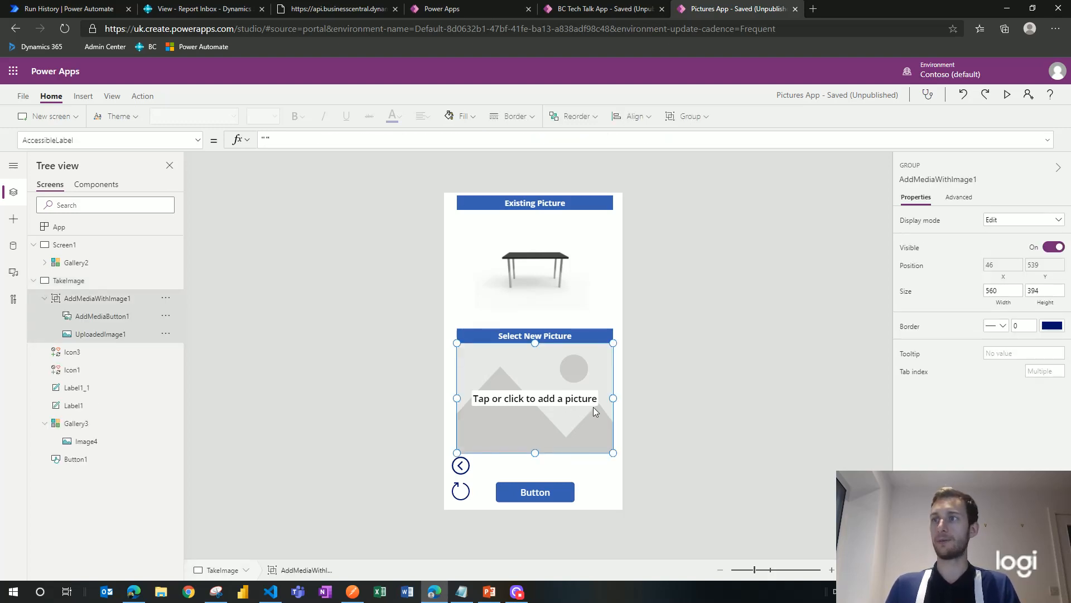
pyautogui.keyDown('alt'); pyautogui.click(569, 397); pyautogui.keyUp('alt')
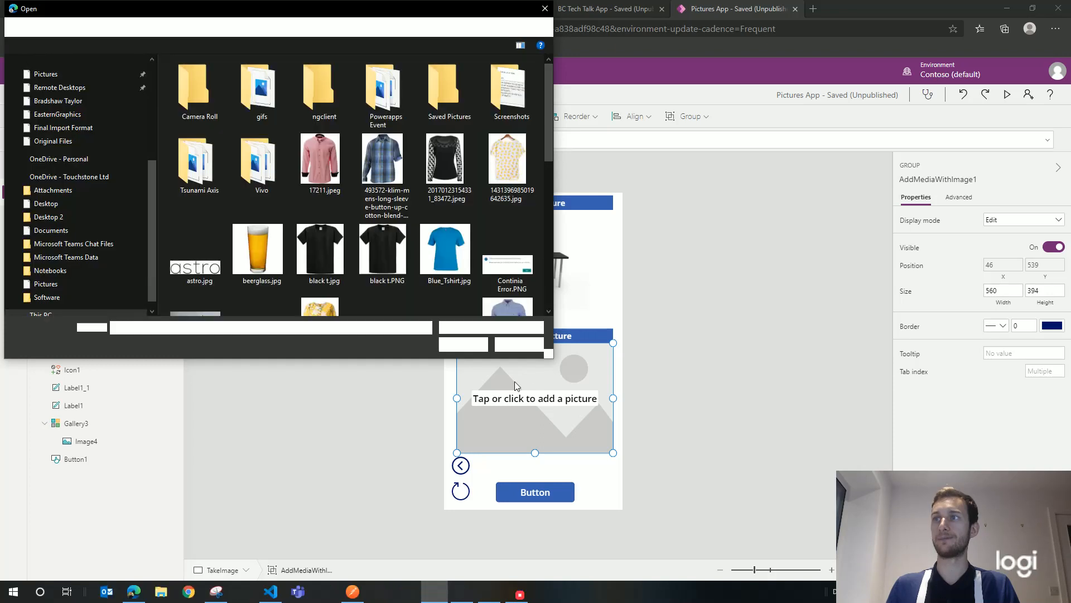
pyautogui.click(269, 249)
pyautogui.click(471, 345)
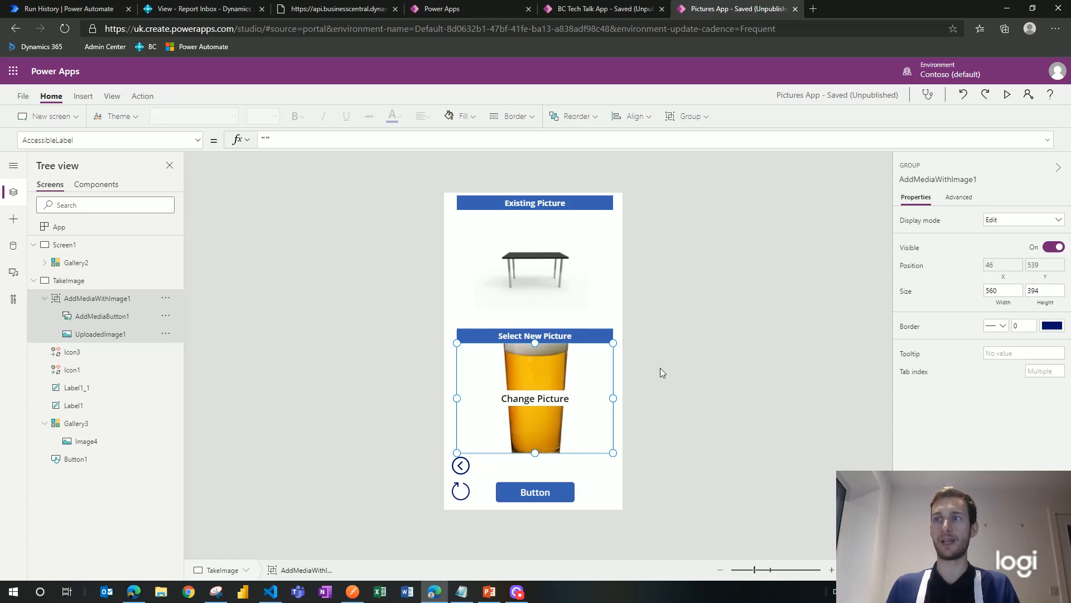
pyautogui.click(565, 494)
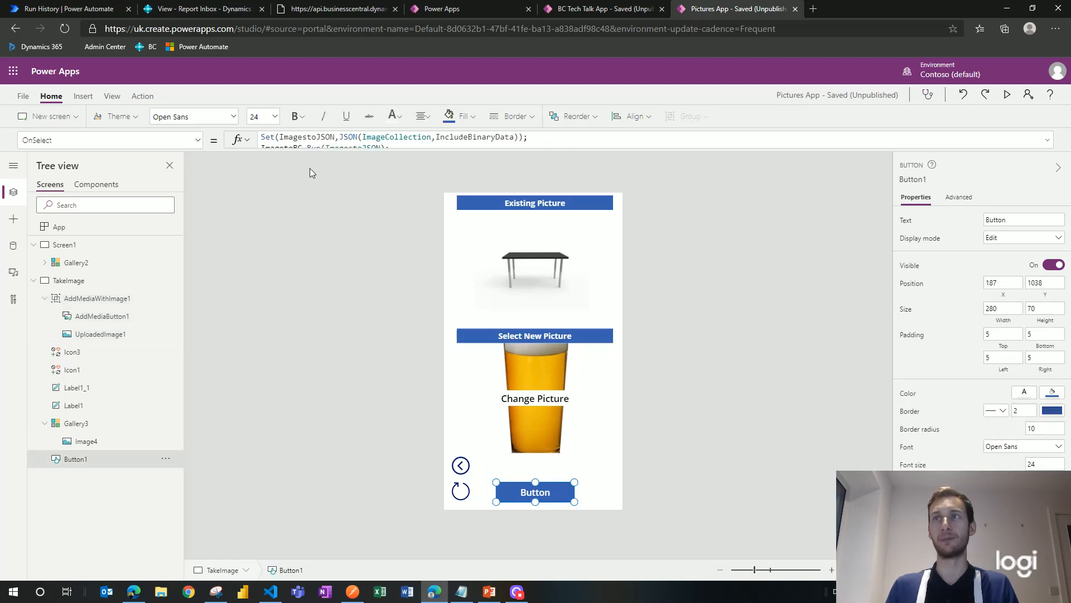
pyautogui.click(325, 147)
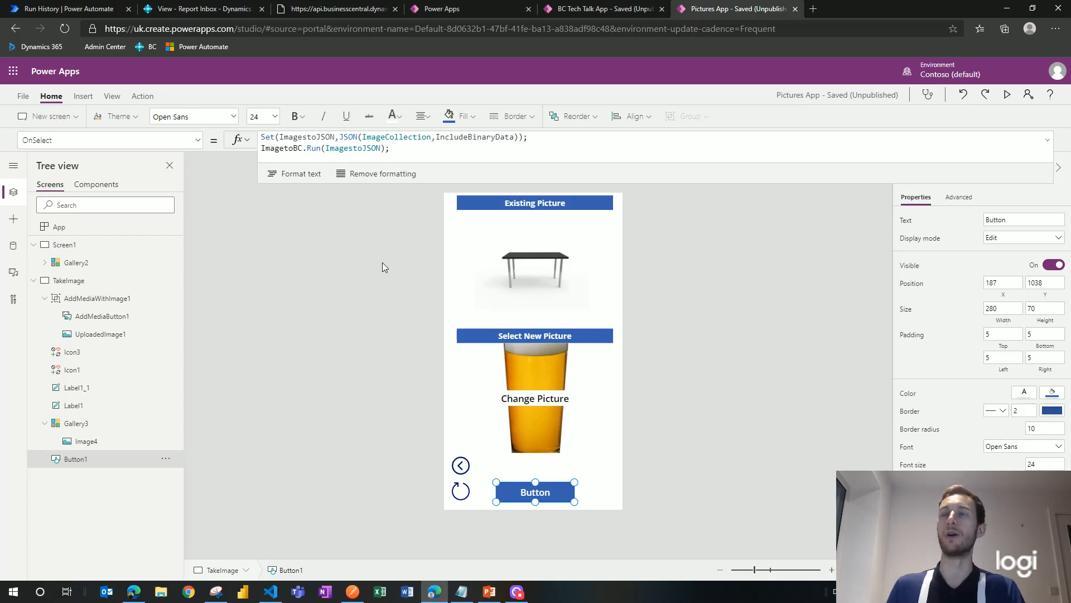
# Step: Review Button1's OnSelect using JSONFormat.IncludeBinaryData and ImagetoBC.Run, then reselect the TakeImage screen
pyautogui.moveTo(399, 150); pyautogui.dragTo(246, 201)
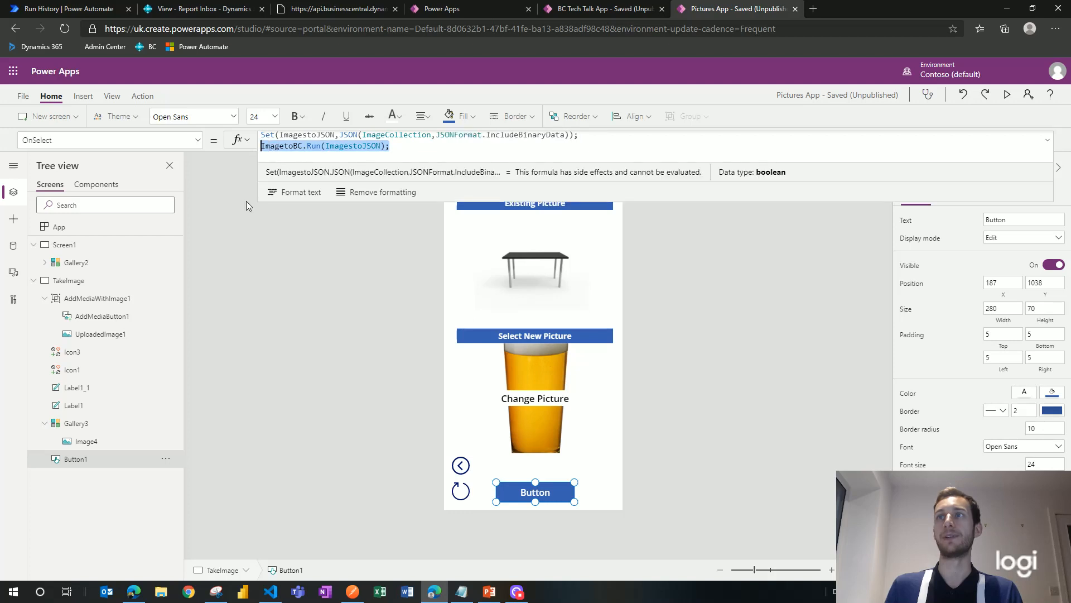
pyautogui.click(142, 96)
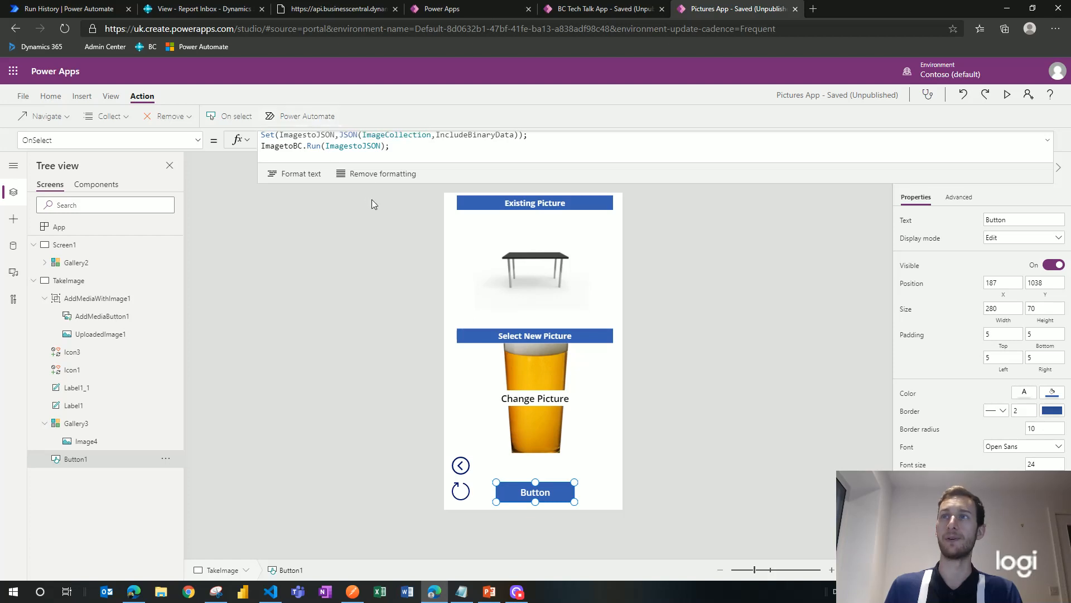
pyautogui.click(406, 148)
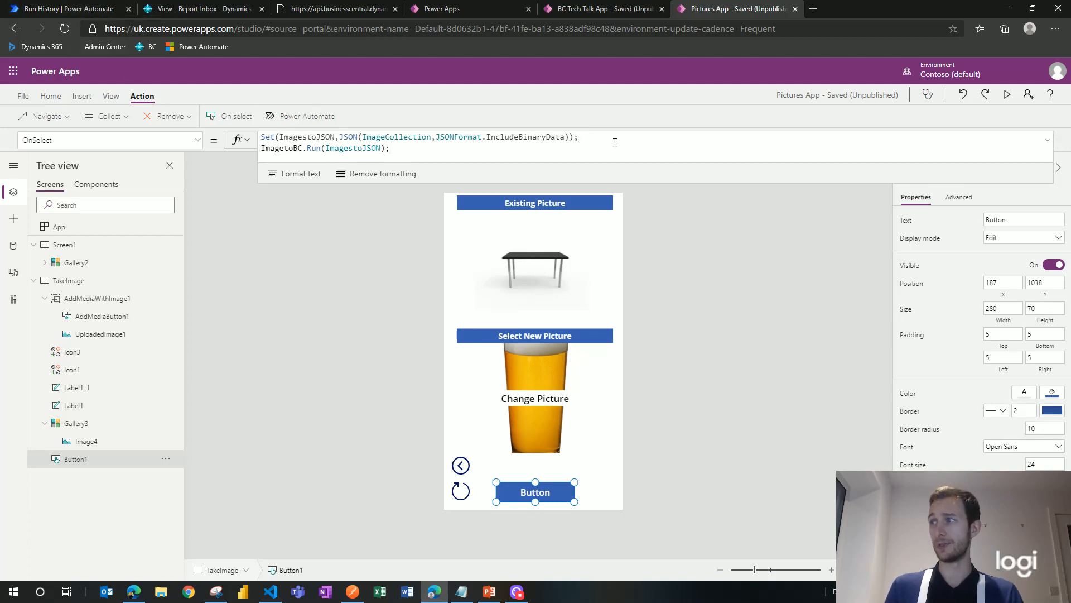
pyautogui.click(614, 137)
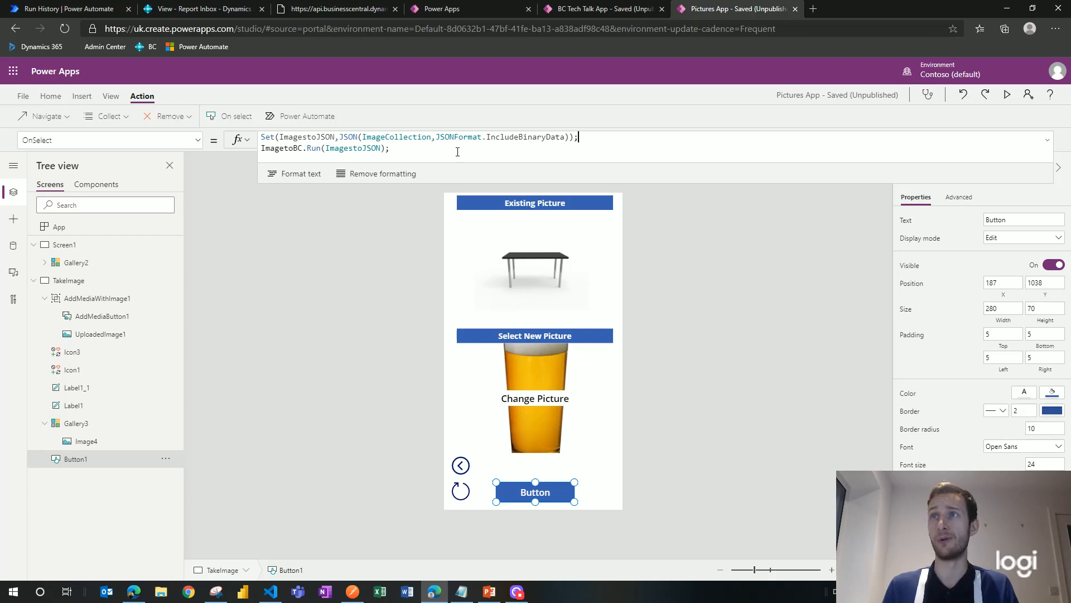
pyautogui.moveTo(395, 147); pyautogui.dragTo(252, 154)
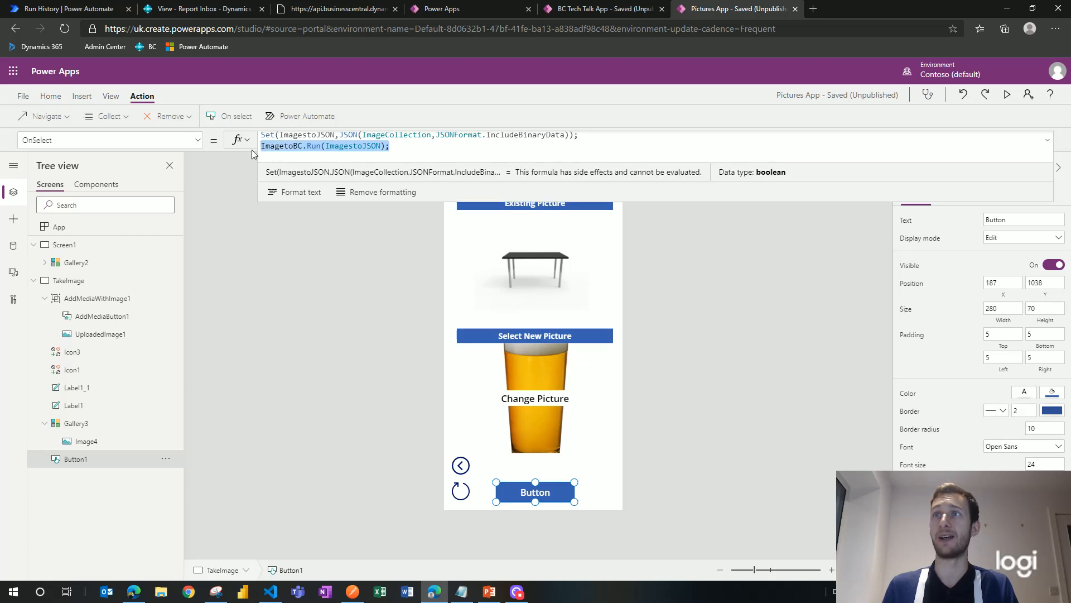
pyautogui.click(329, 236)
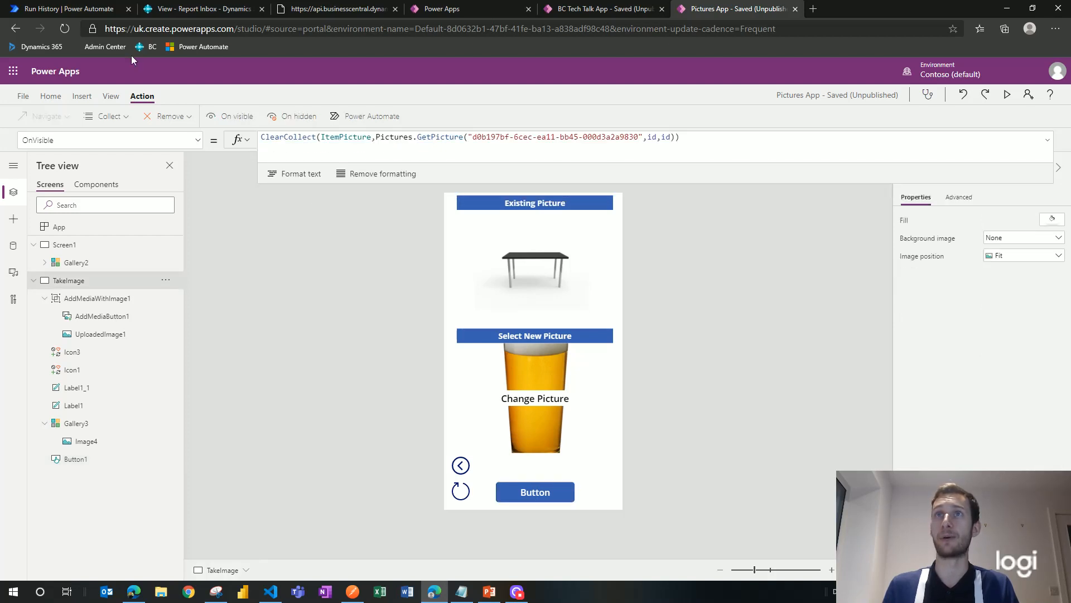
pyautogui.click(70, 9)
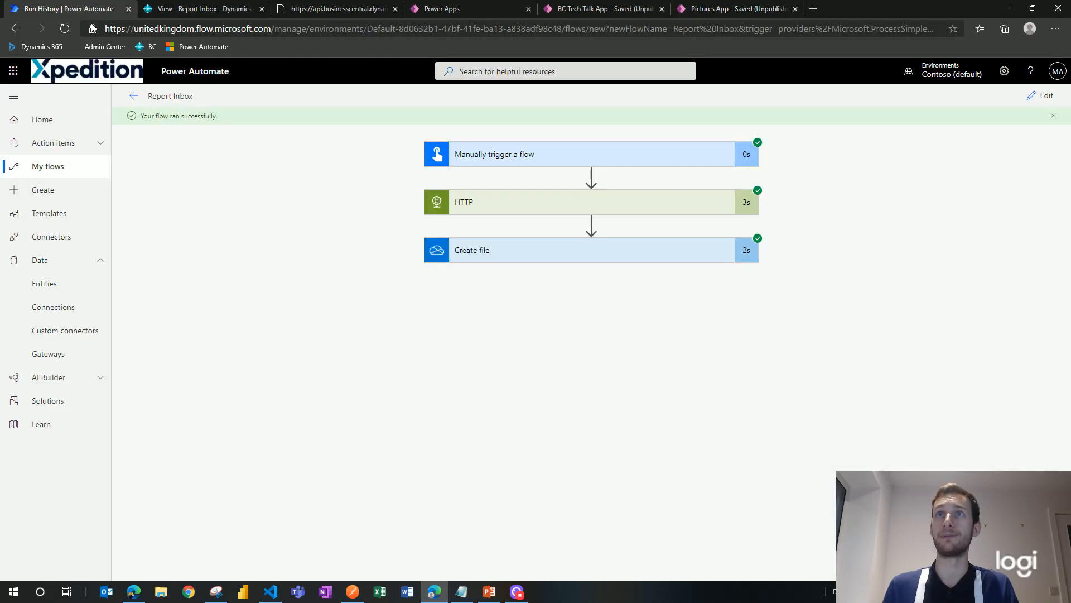
# Step: Open Image to BC from My flows in the editor and expand its Parse JSON step
pyautogui.click(81, 178)
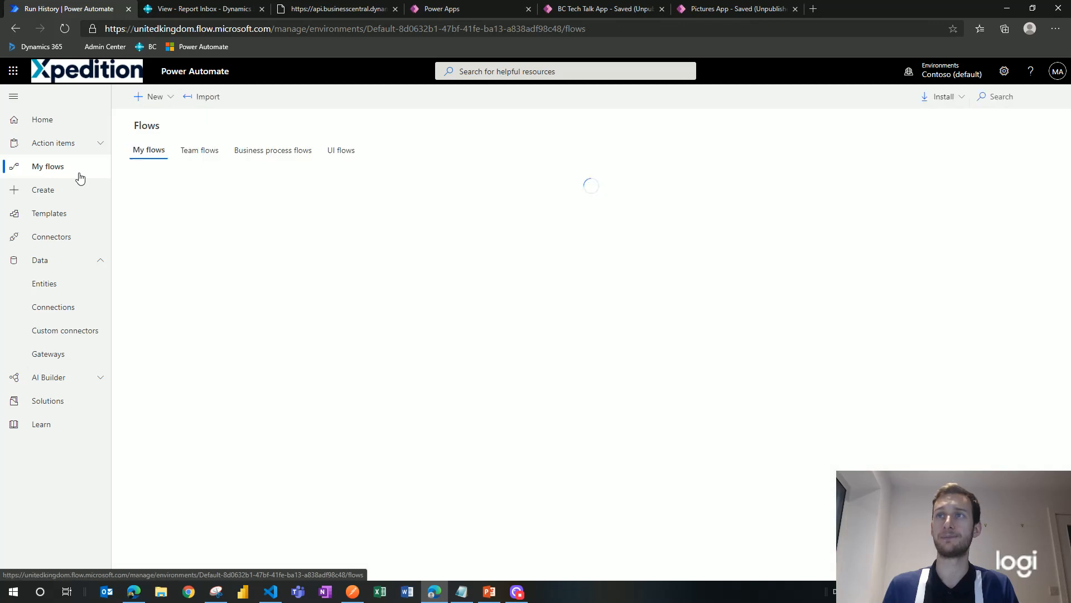
pyautogui.moveTo(229, 297)
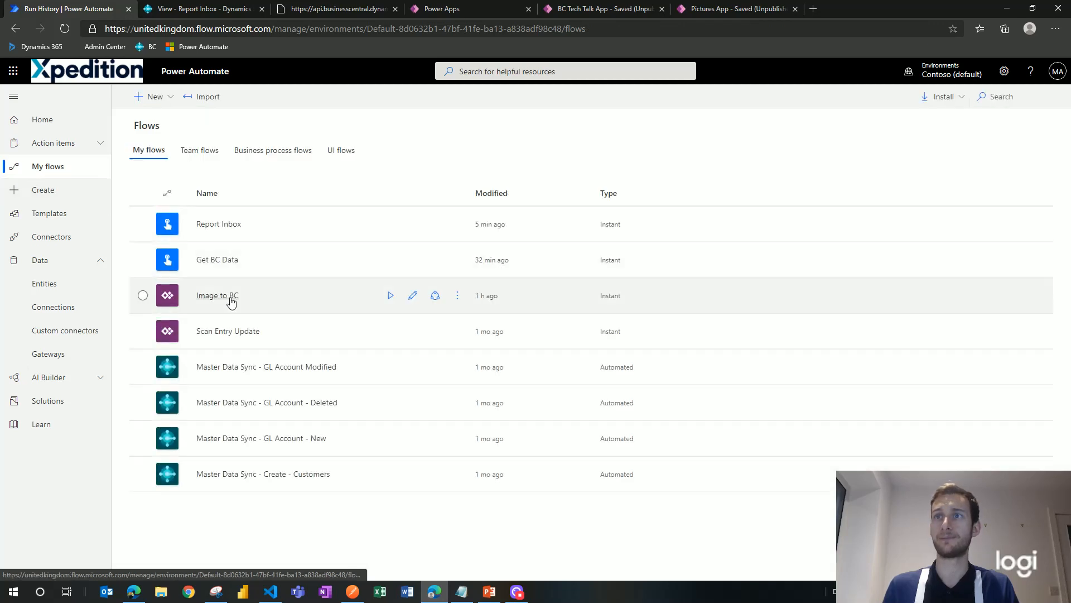
pyautogui.click(414, 295)
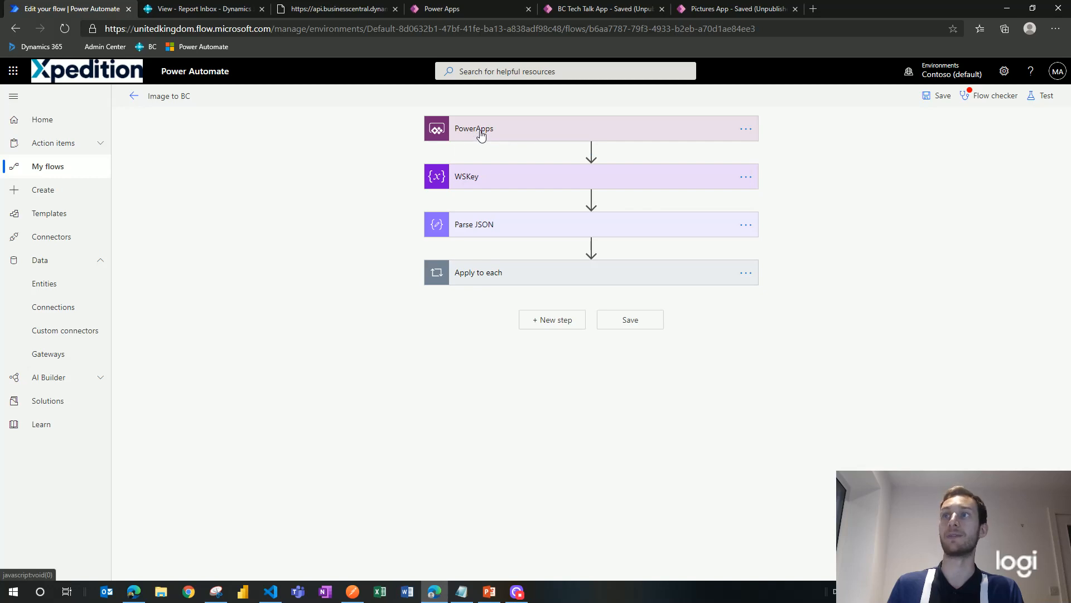
pyautogui.click(543, 226)
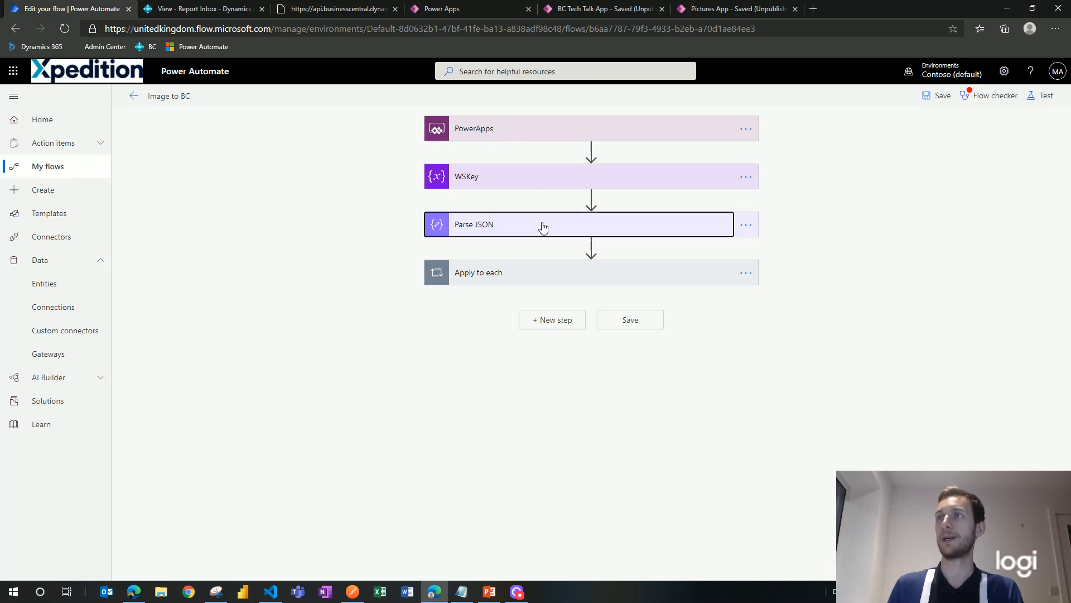
pyautogui.click(543, 226)
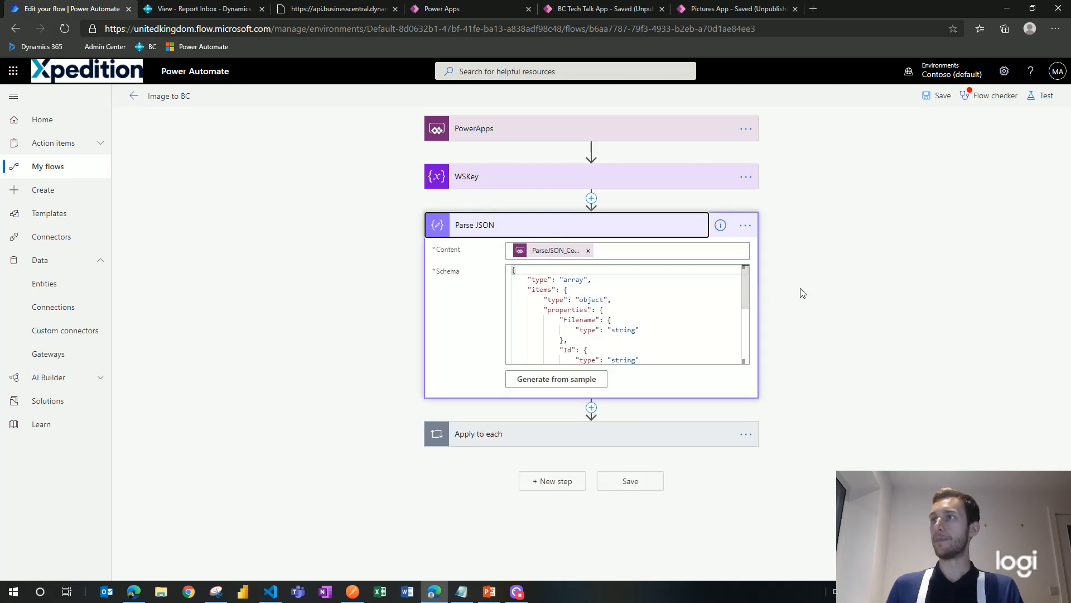
# Step: Inspect the Parse JSON Content field, then collapse it and expand the Apply to each loop
pyautogui.click(618, 250)
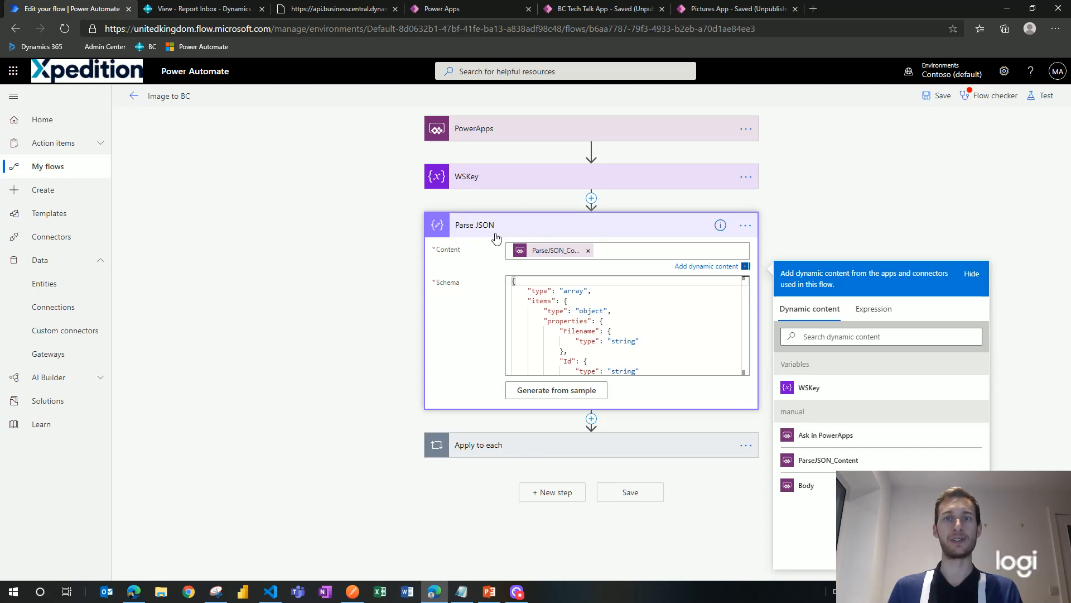
pyautogui.click(564, 255)
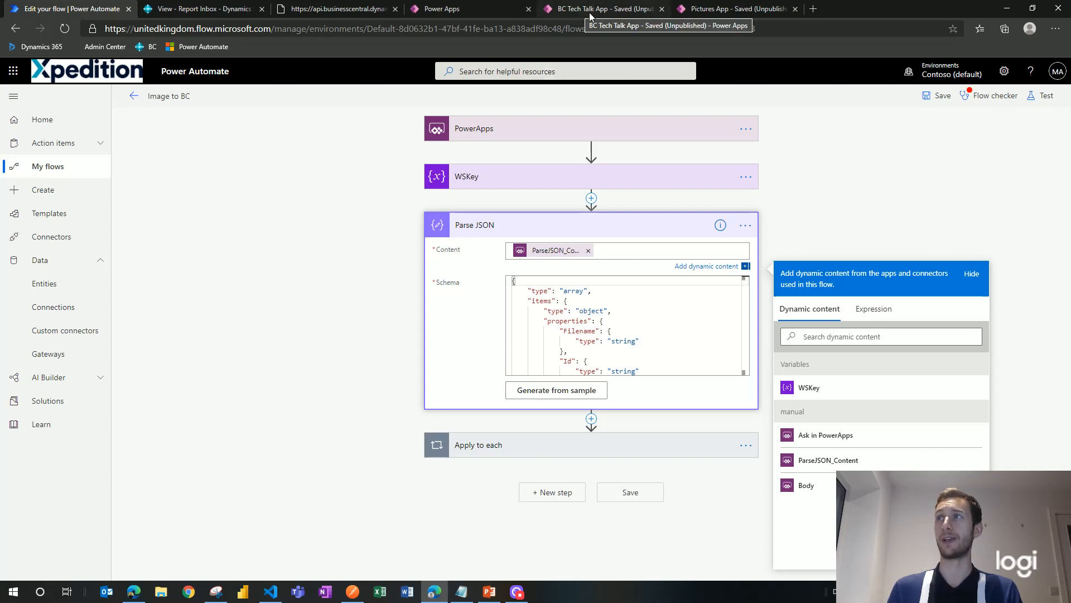
pyautogui.click(725, 11)
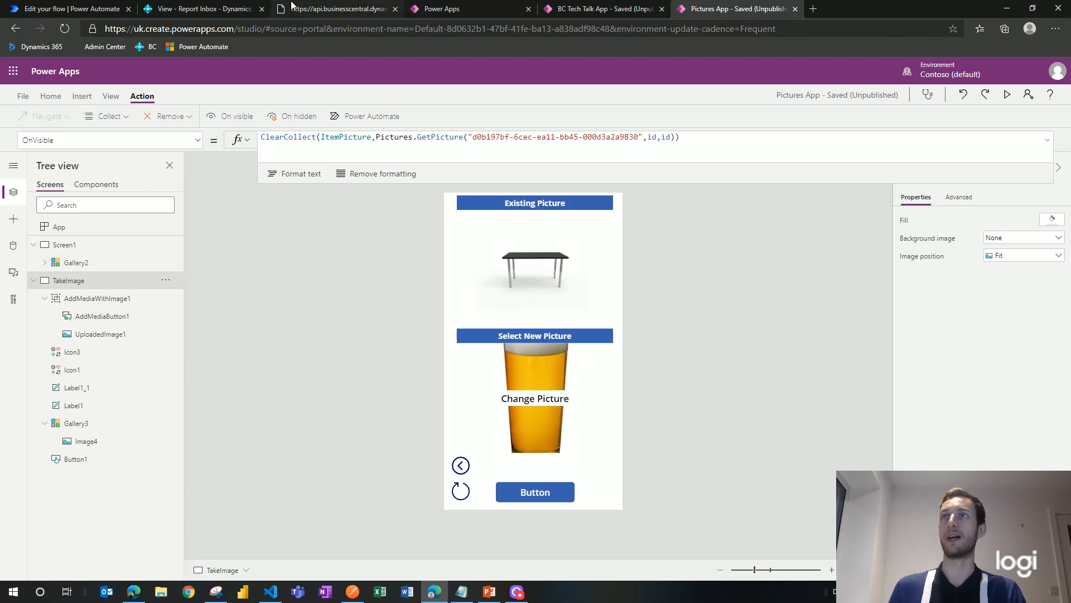
pyautogui.click(105, 10)
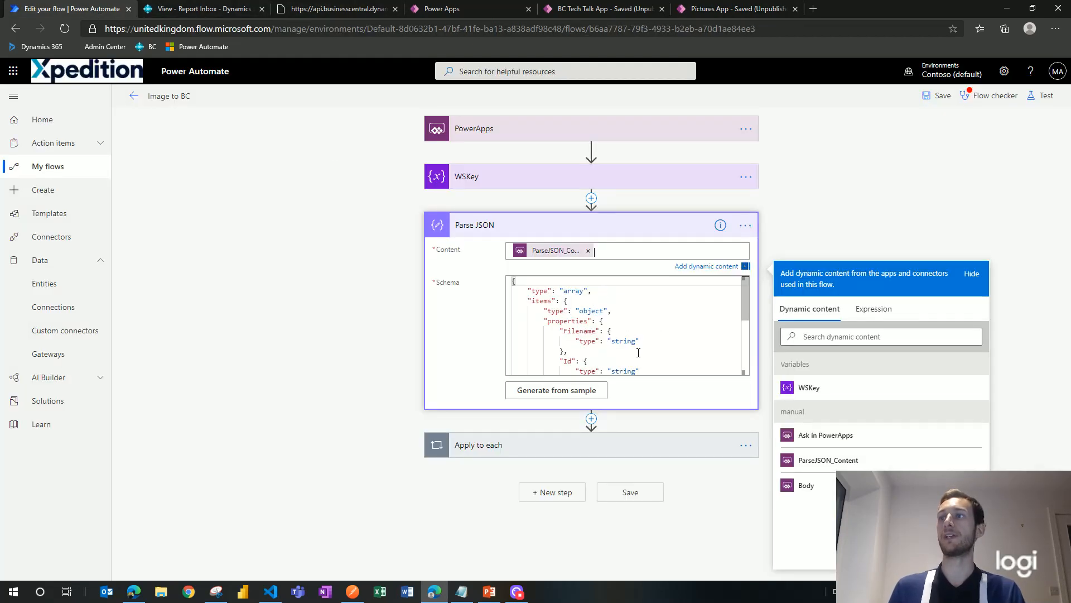
pyautogui.click(615, 226)
pyautogui.click(640, 273)
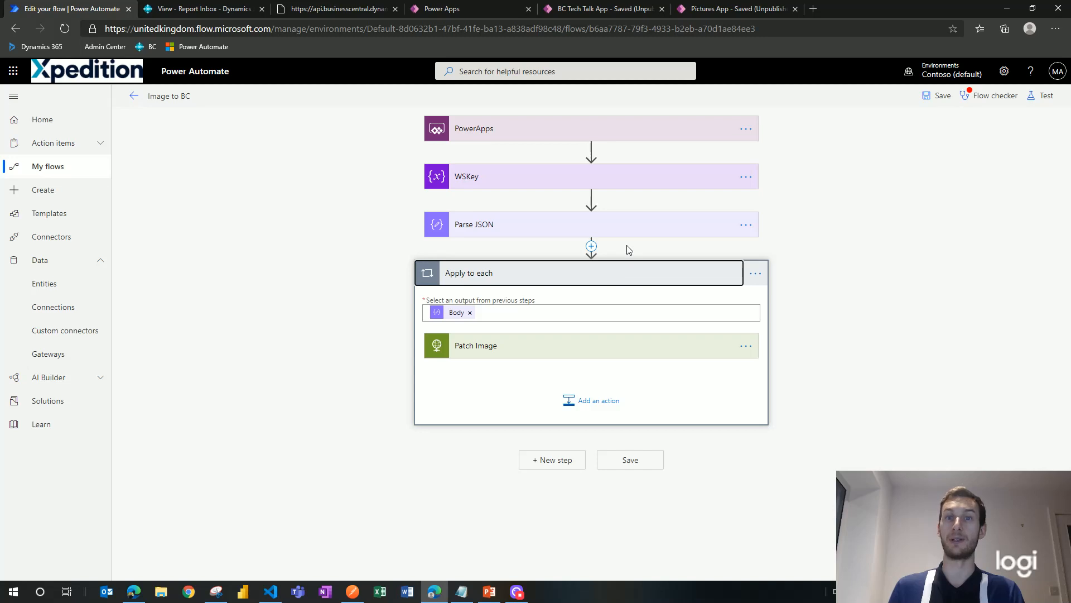
# Step: Expand Patch Image and review its application/octet-stream Content-Type header and dataUriToBinary body
pyautogui.click(658, 346)
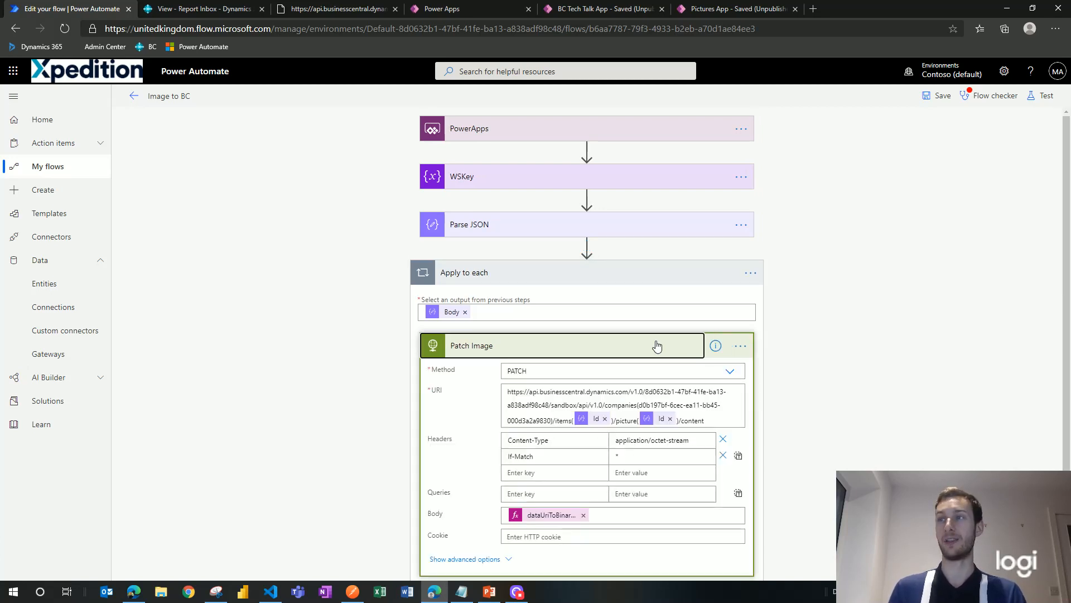
pyautogui.scroll(-2, 811, 357)
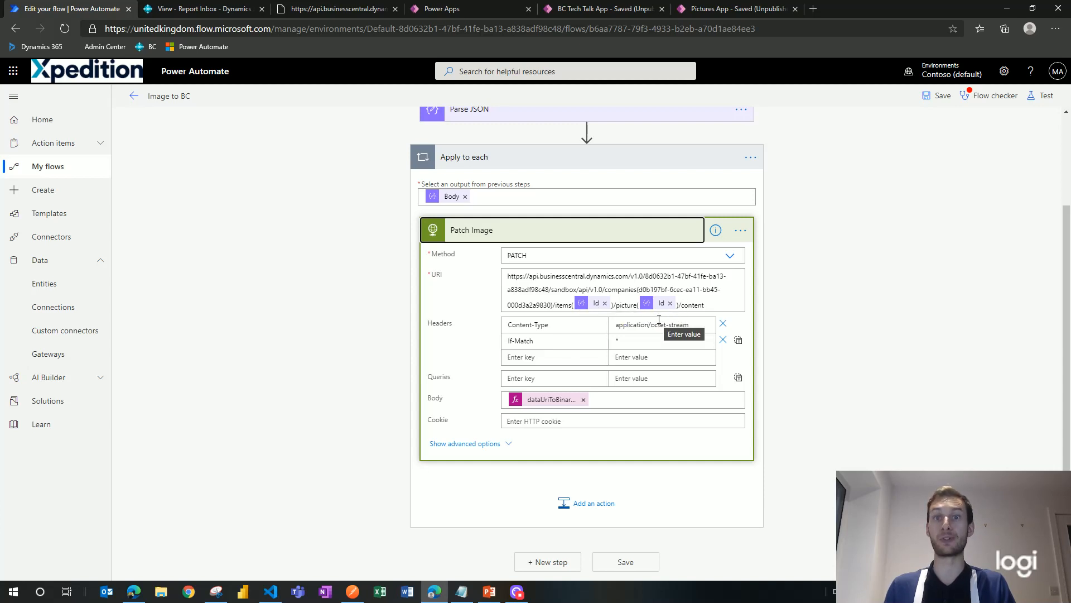
pyautogui.click(702, 324)
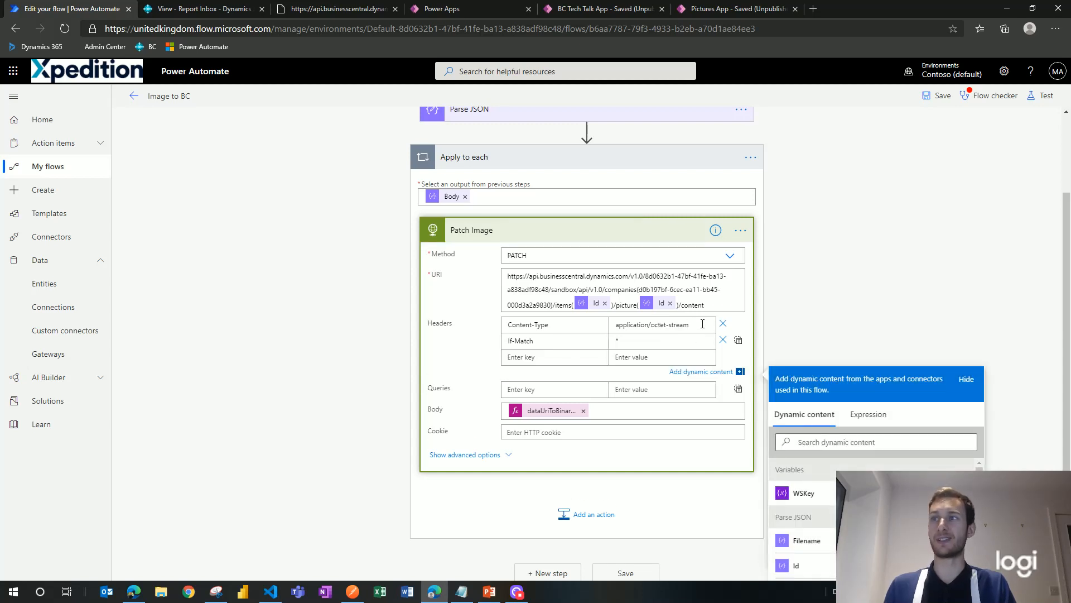
pyautogui.moveTo(690, 324); pyautogui.dragTo(617, 324)
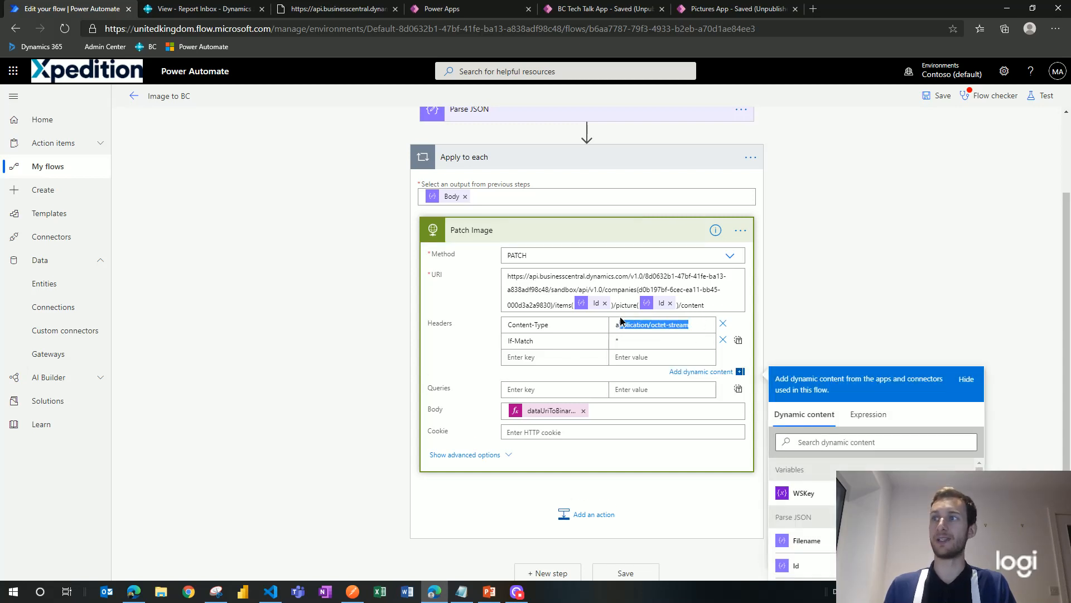
pyautogui.click(816, 321)
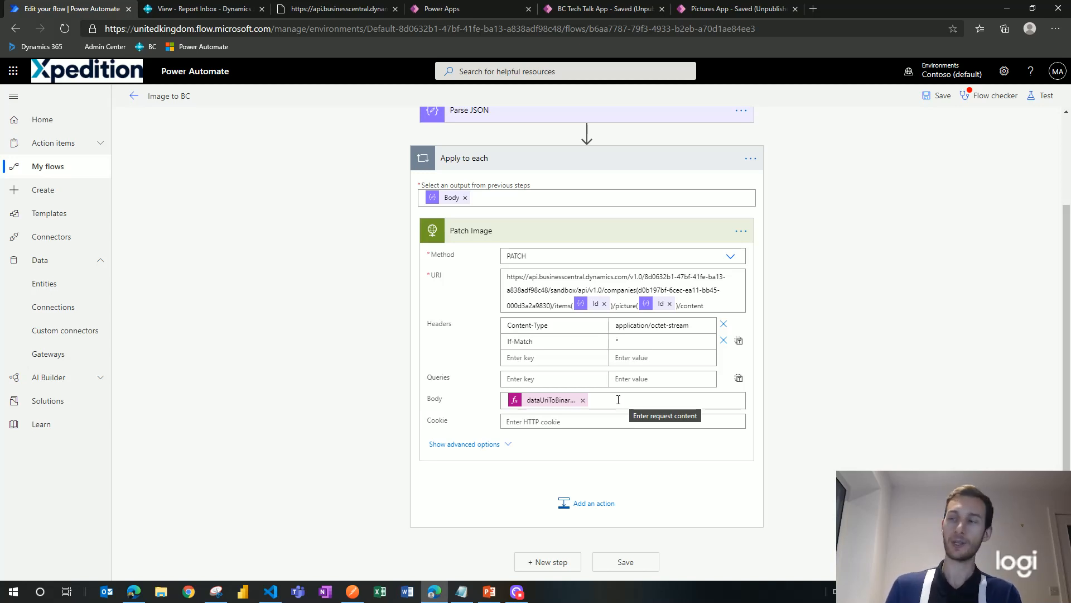
pyautogui.doubleClick(544, 407)
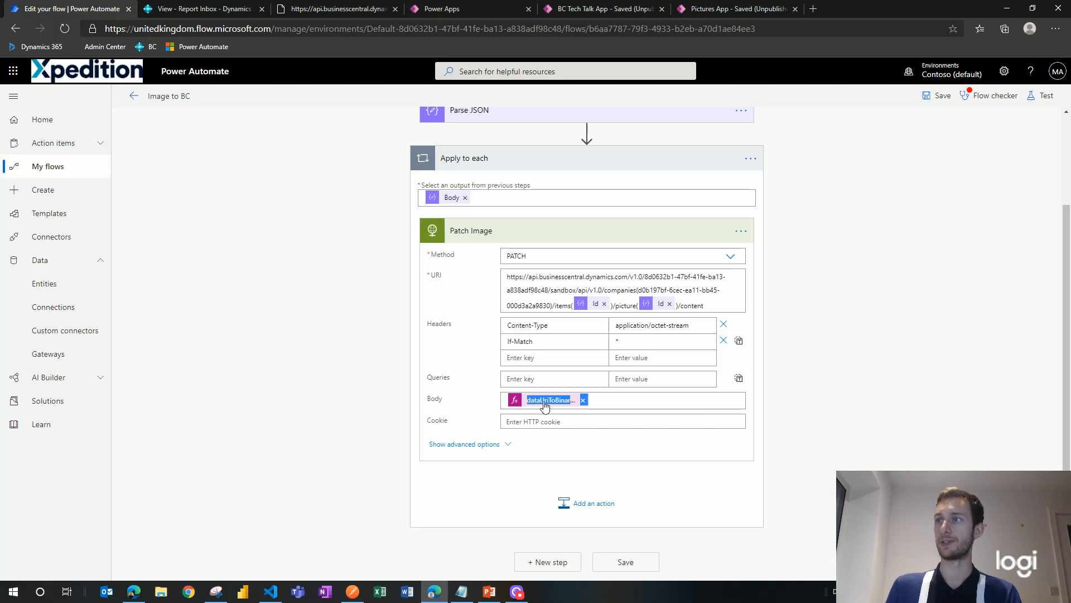
pyautogui.scroll(-1, 1023, 450)
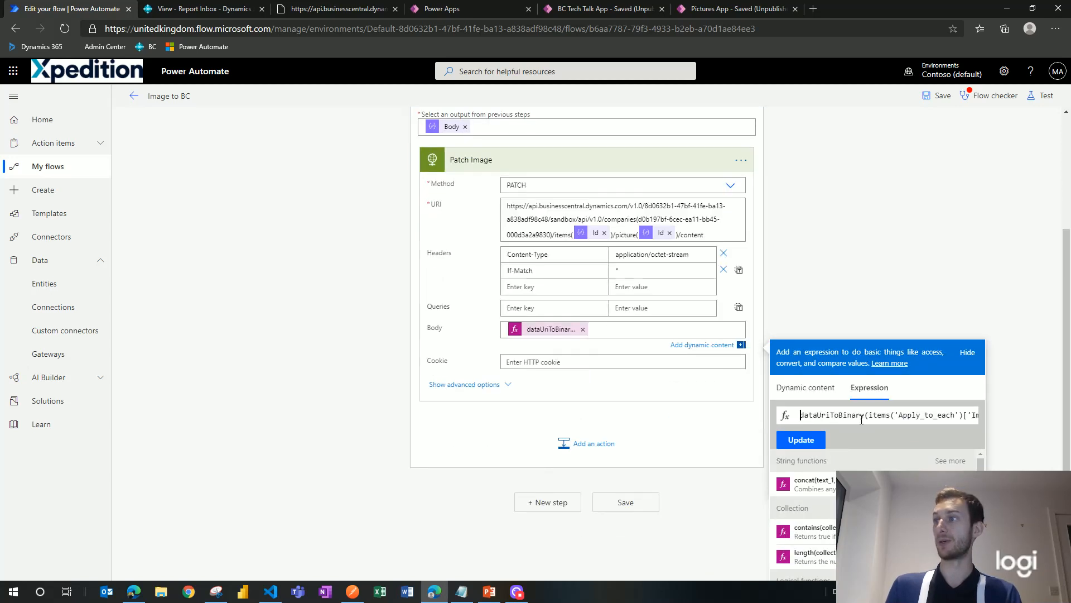
pyautogui.doubleClick(907, 416)
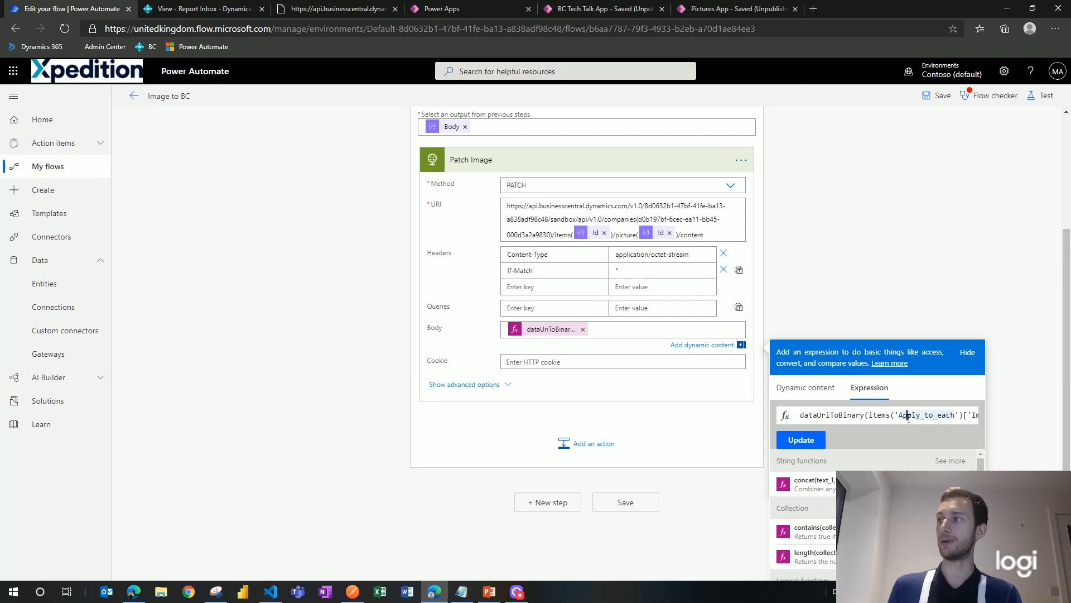
pyautogui.press('Right')
pyautogui.press('Right')
pyautogui.press('Right')
pyautogui.press('Right')
pyautogui.press('Right')
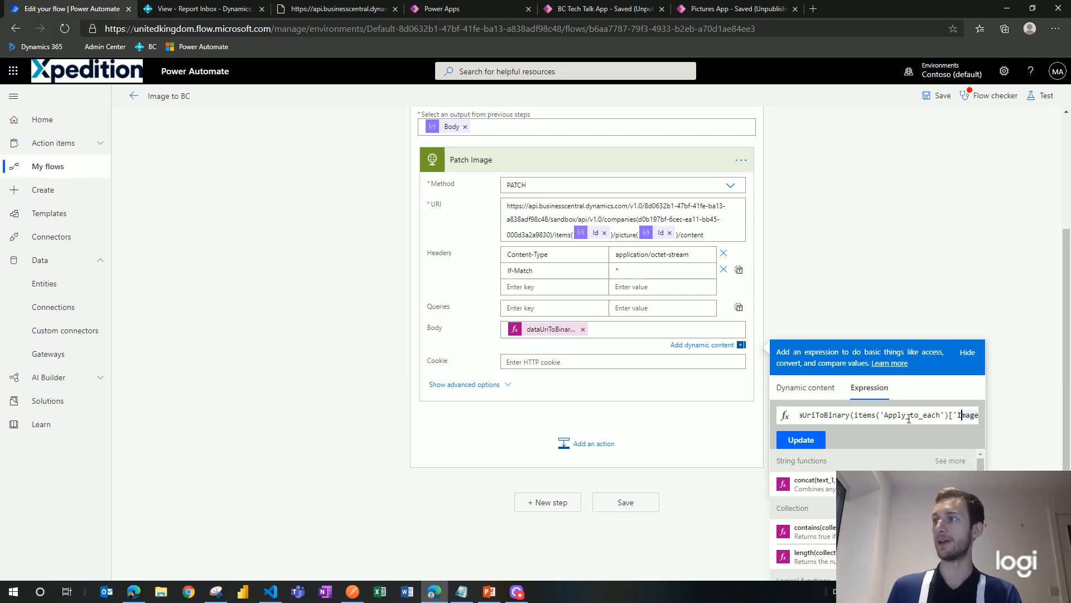
pyautogui.press('Right')
pyautogui.press('Right')
pyautogui.press('Right')
pyautogui.press('Left')
pyautogui.press('Left')
pyautogui.press('Left')
pyautogui.press('Left')
pyautogui.press('Left')
pyautogui.press('Left')
pyautogui.press('Left')
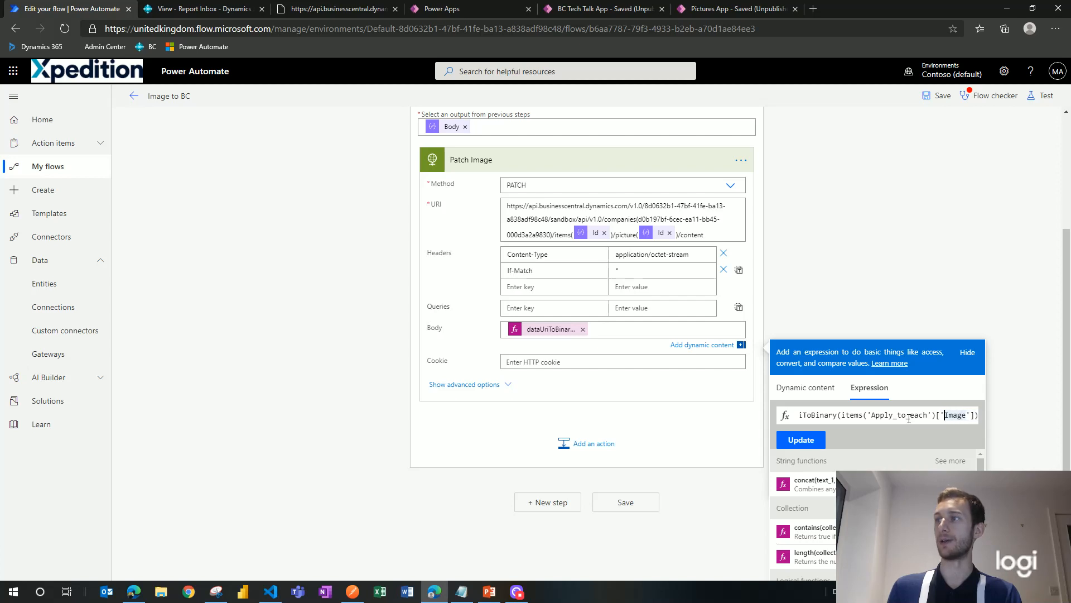
pyautogui.doubleClick(909, 419)
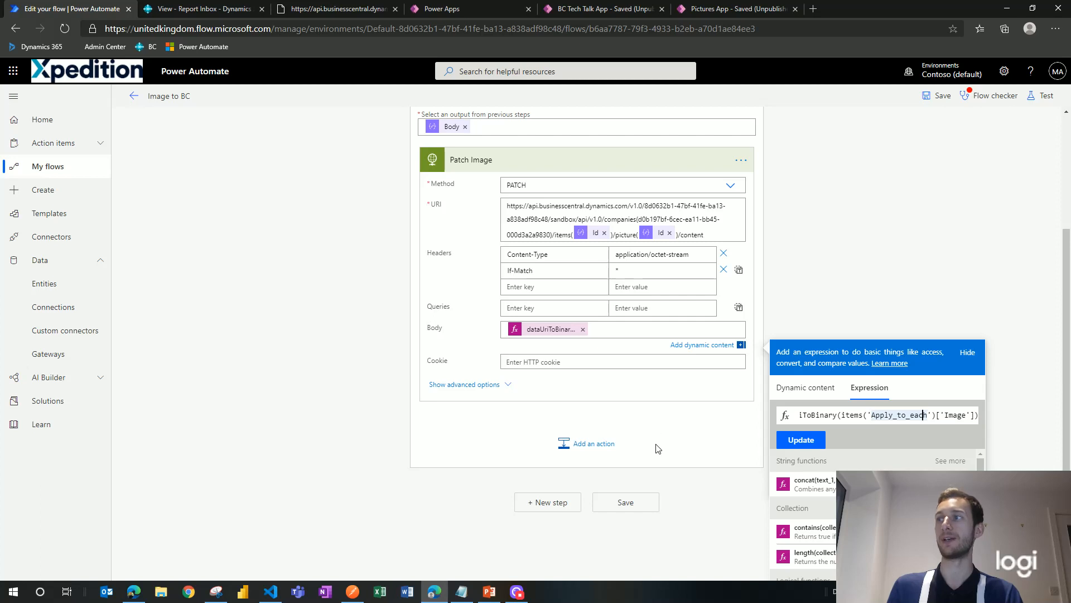
pyautogui.click(881, 225)
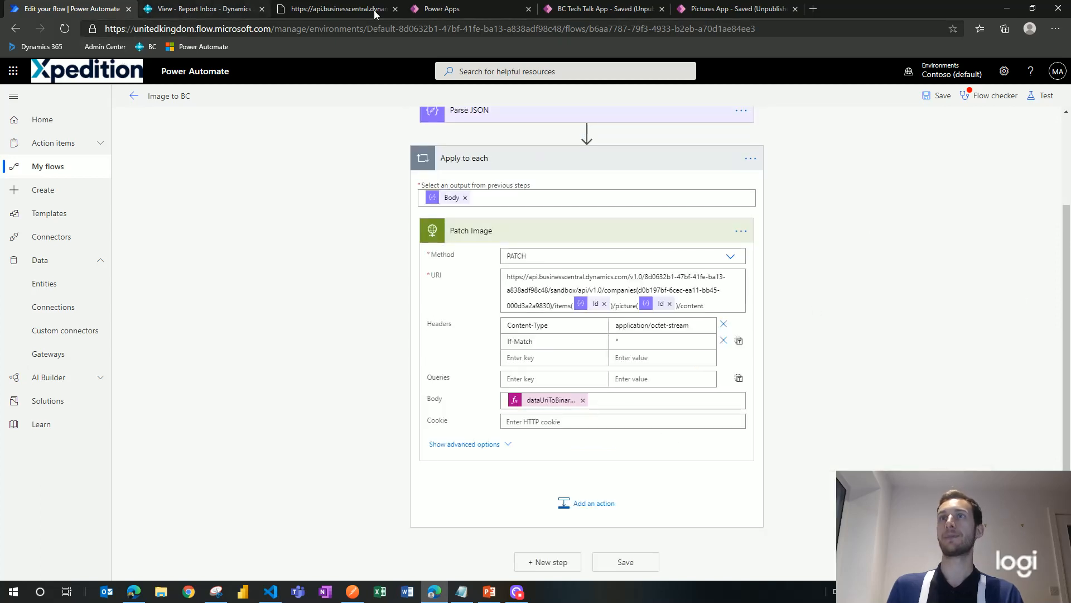
# Step: Send the beer-glass picture through the flow and reload the Existing Picture from Business Central
pyautogui.click(729, 8)
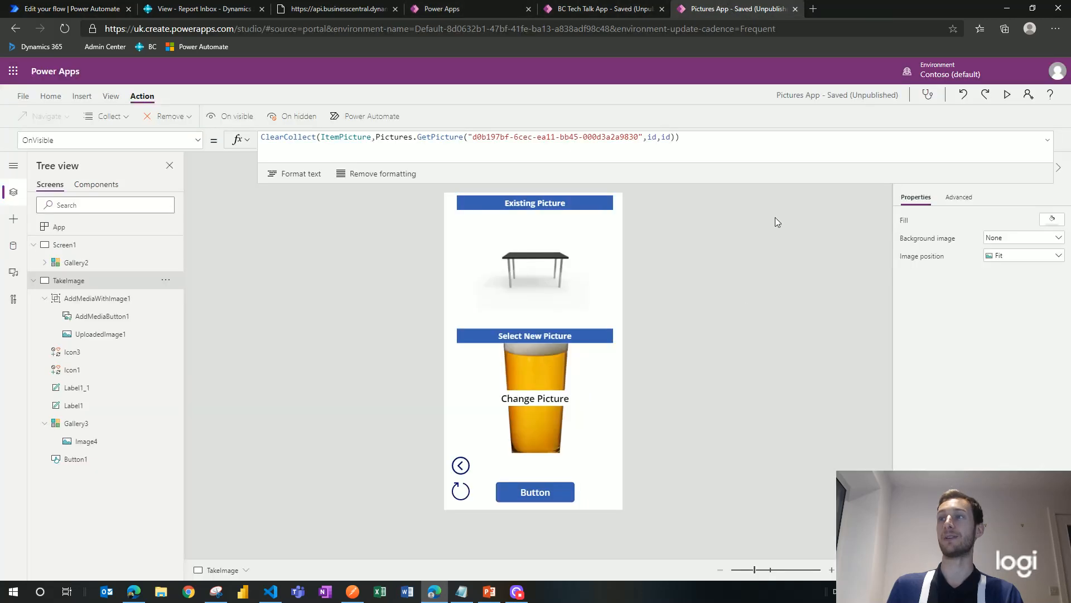
pyautogui.keyDown('alt'); pyautogui.click(558, 494); pyautogui.keyUp('alt')
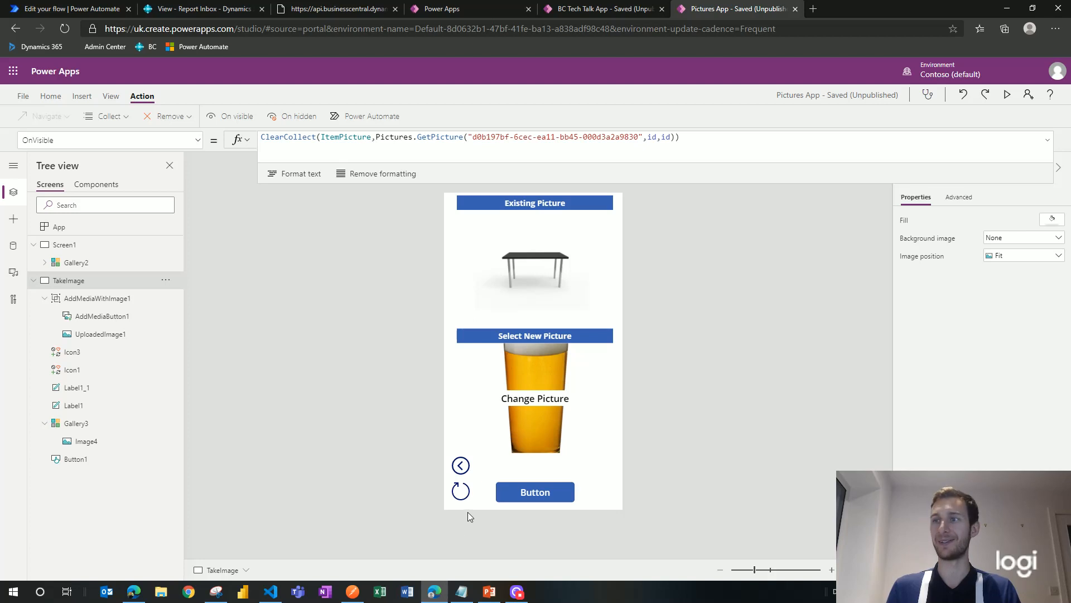
pyautogui.click(461, 492)
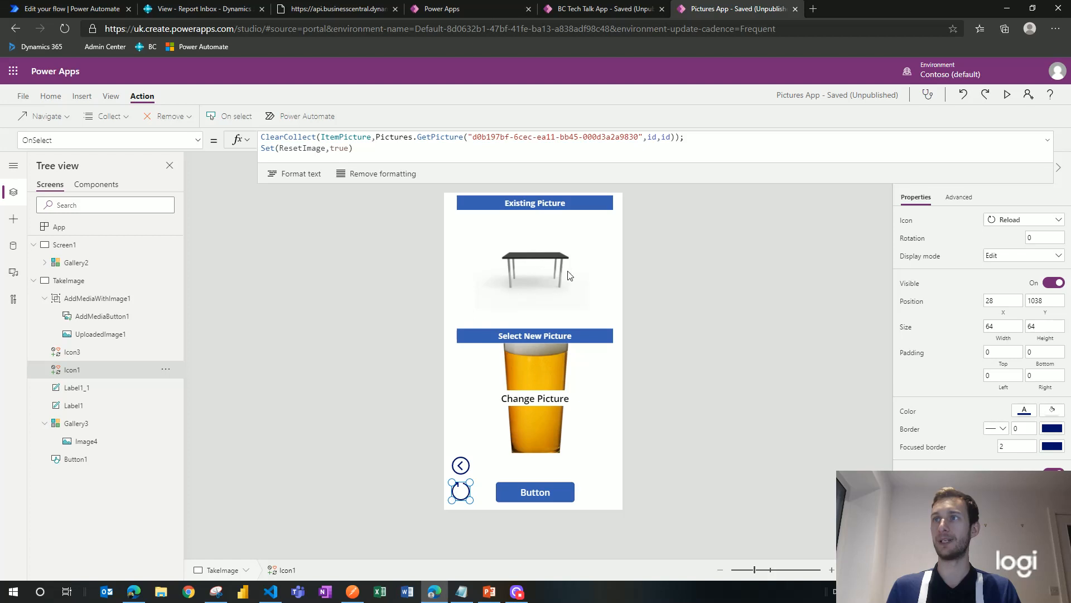
pyautogui.keyDown('alt'); pyautogui.click(460, 493); pyautogui.keyUp('alt')
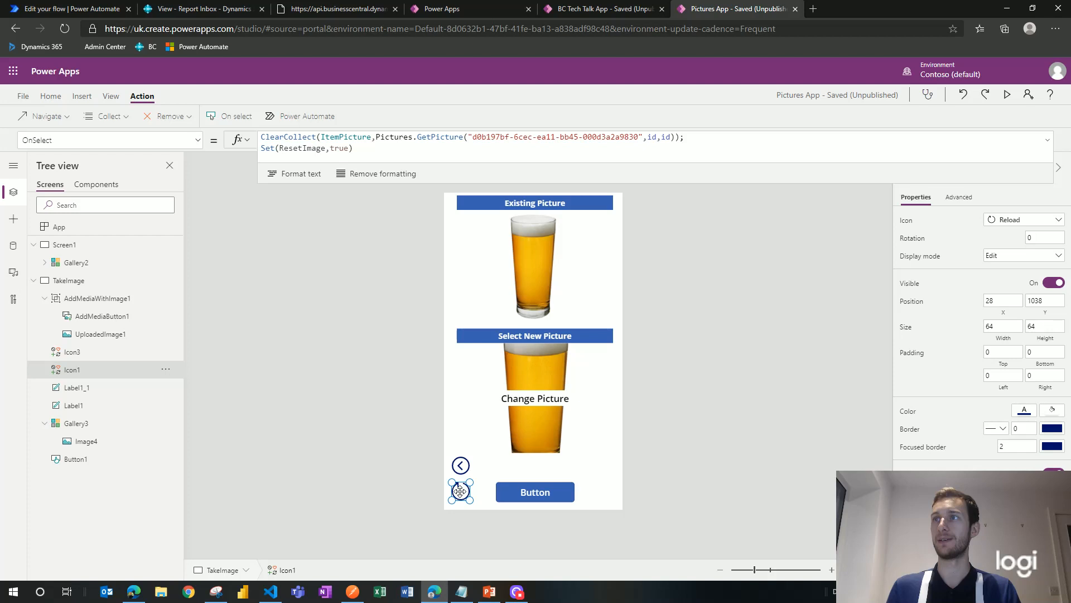
# Step: Shrink the formula bar to one line, return to Screen1's item list, and switch to PowerPoint
pyautogui.click(745, 370)
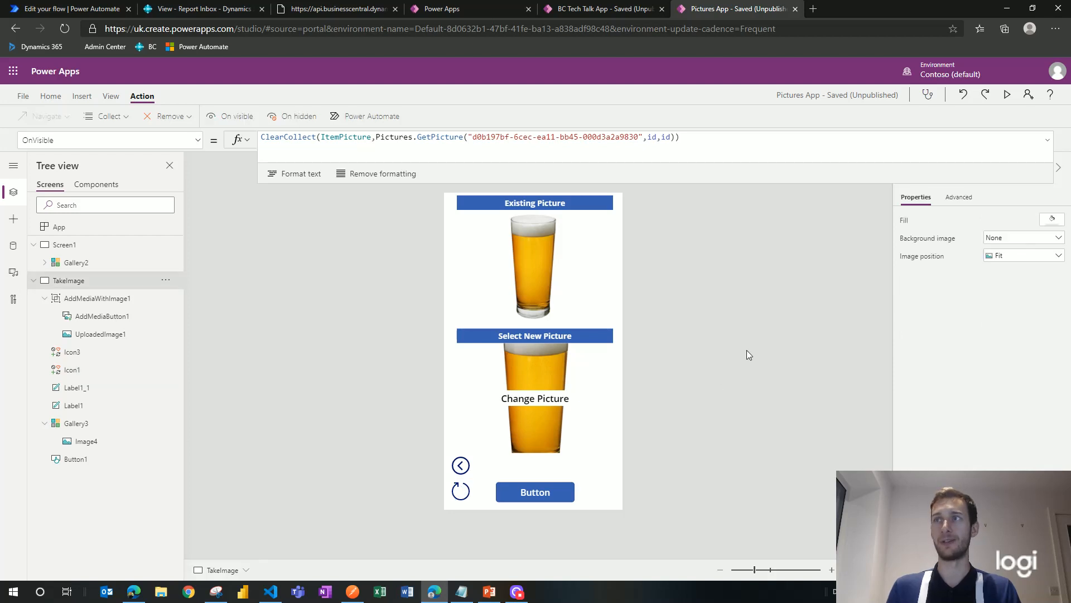
pyautogui.moveTo(675, 184); pyautogui.dragTo(672, 150)
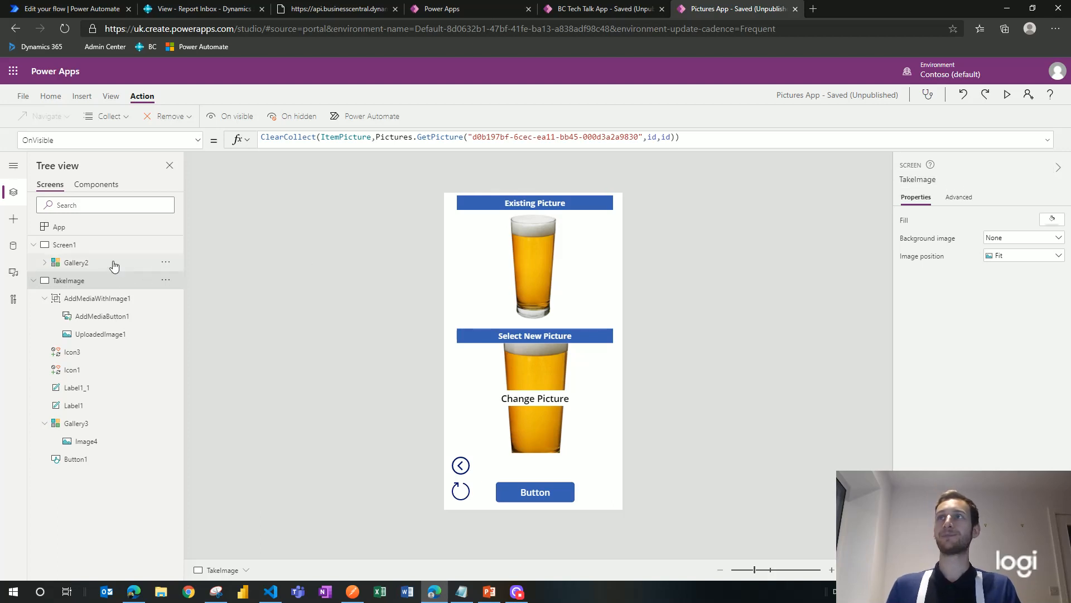
pyautogui.click(254, 277)
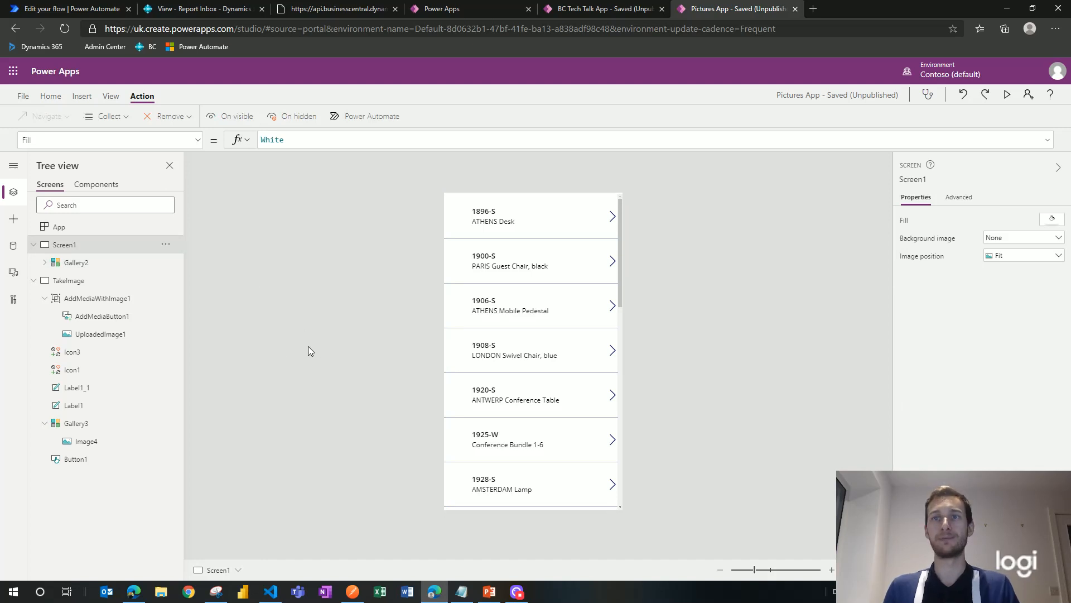
pyautogui.click(491, 597)
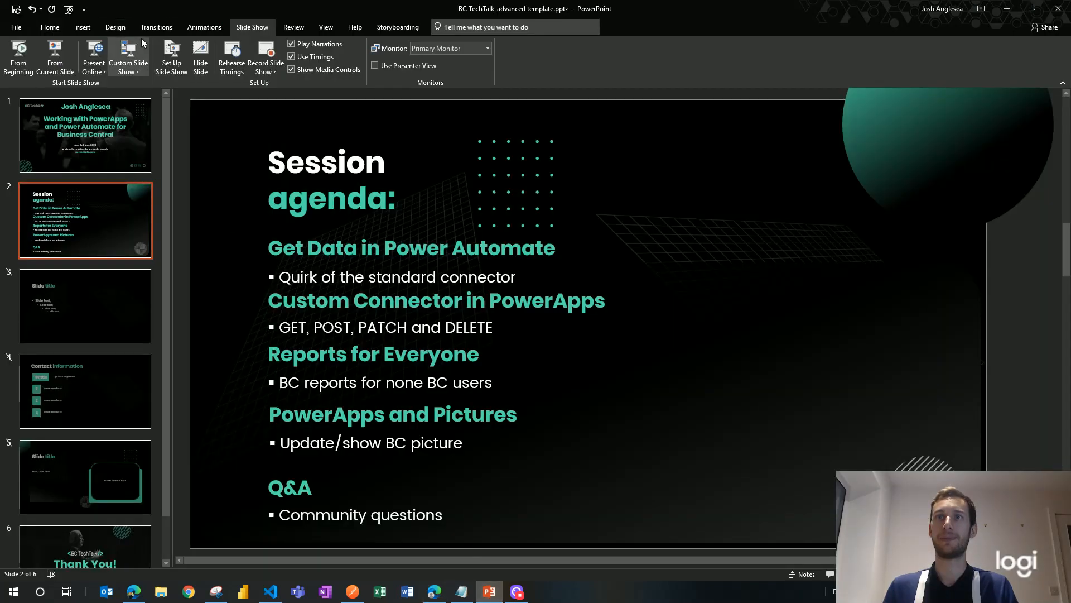
# Step: Start the slide show from the agenda slide and advance to the BC TechTalk Thank You! slide
pyautogui.click(49, 66)
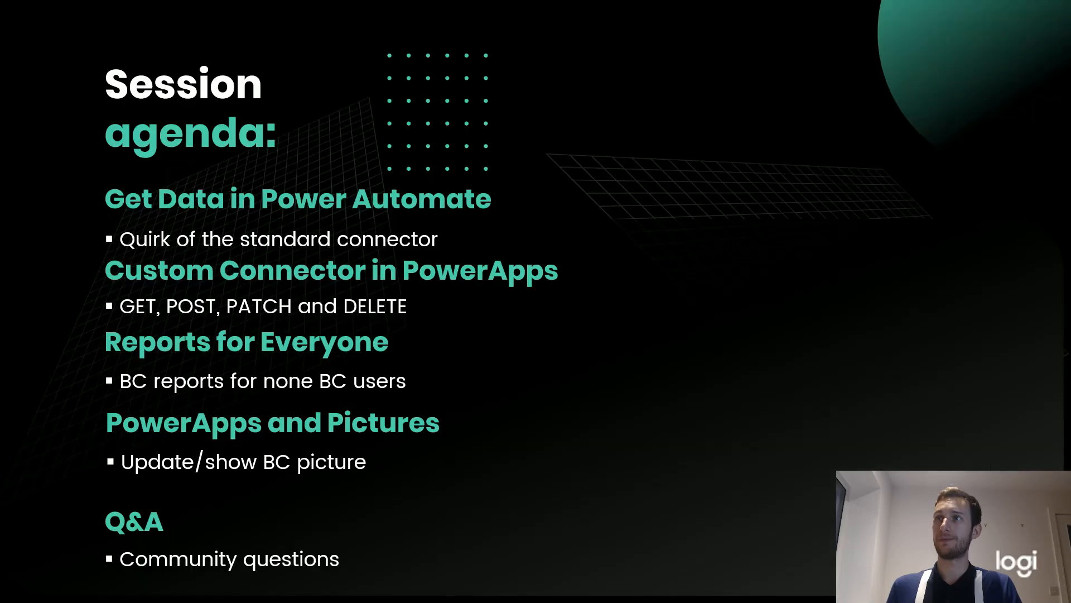
pyautogui.press('Right')
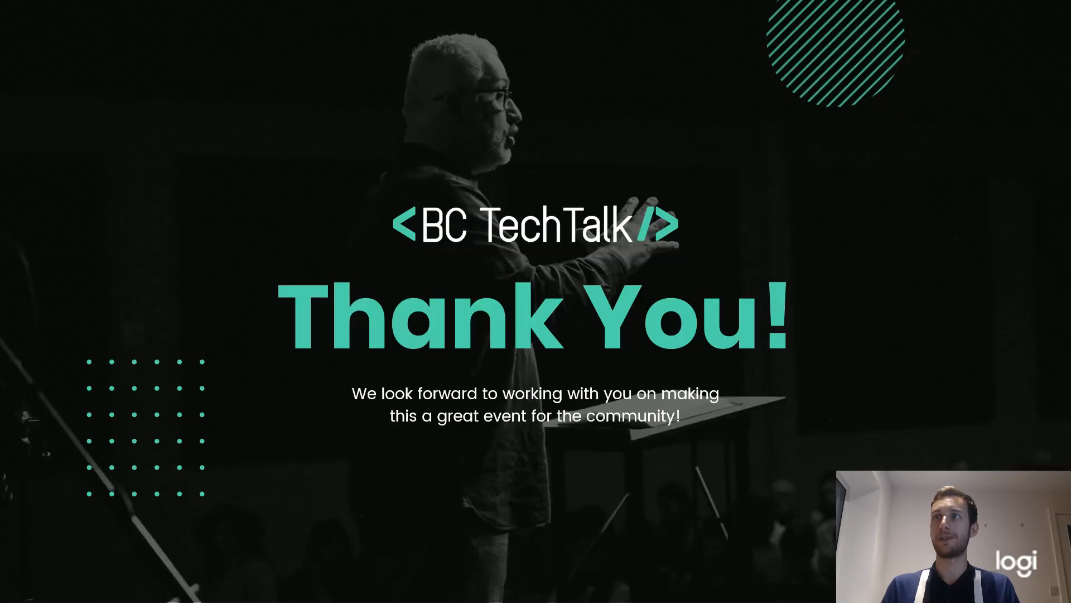